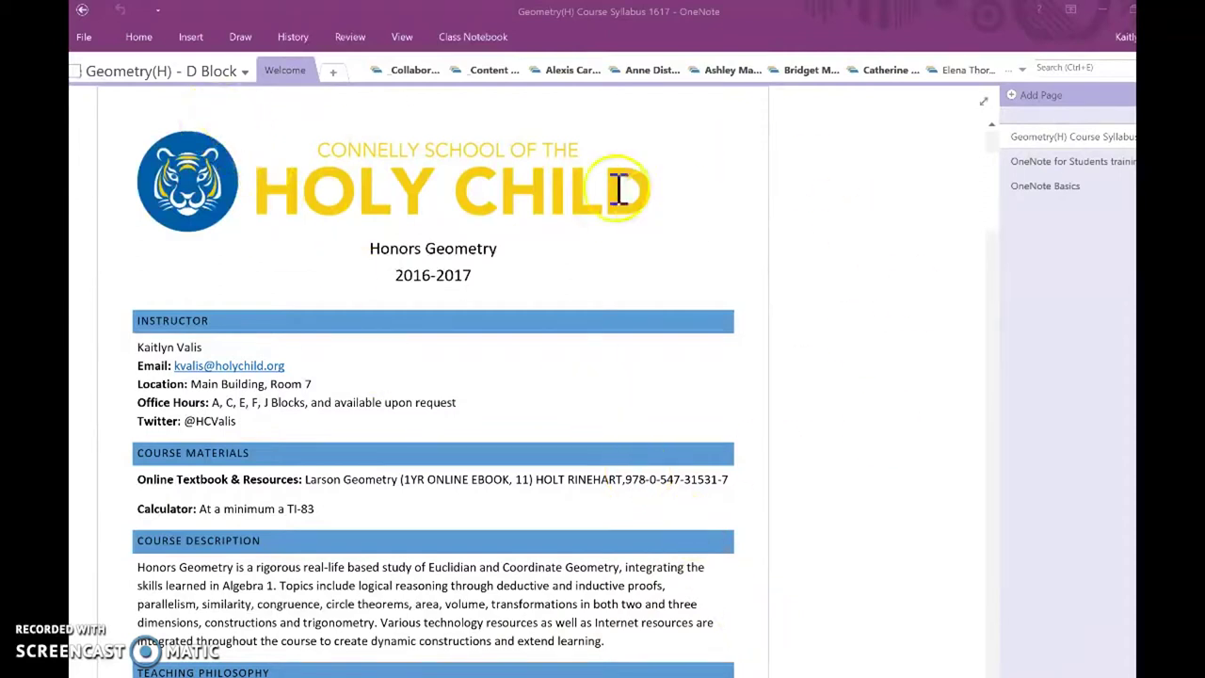
Browse the Collaboration Space's Shared Review Materials and Polygons @ HC sections
left_click(422, 75)
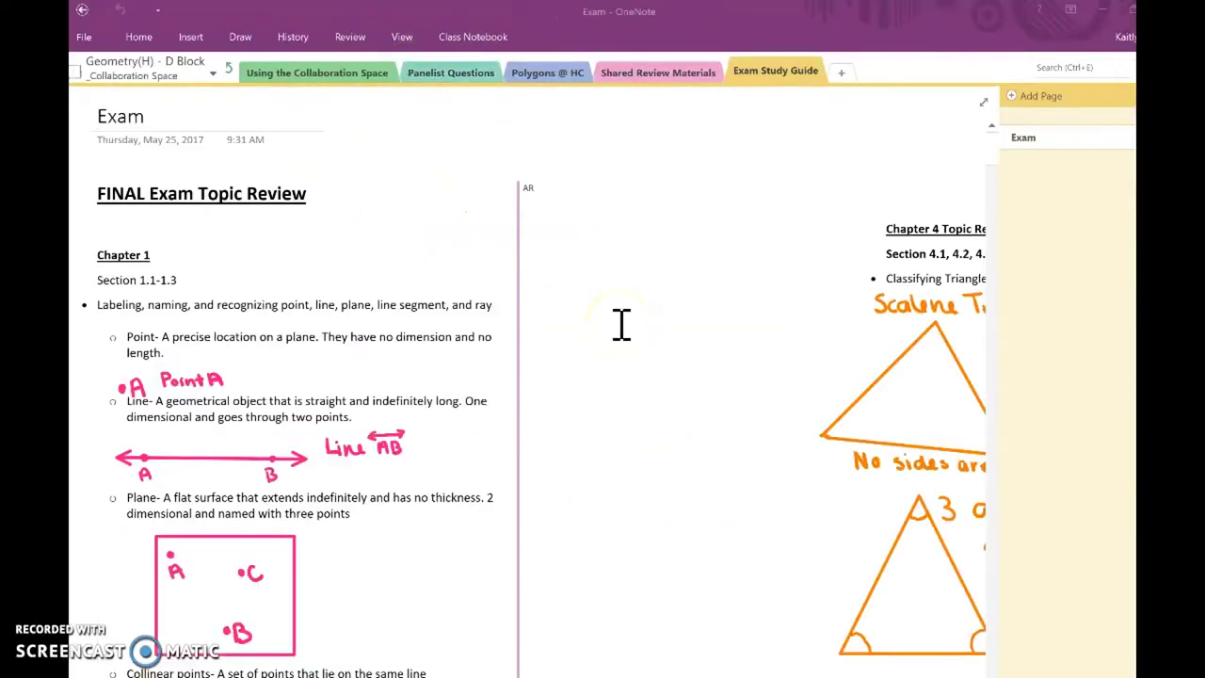
left_click(659, 75)
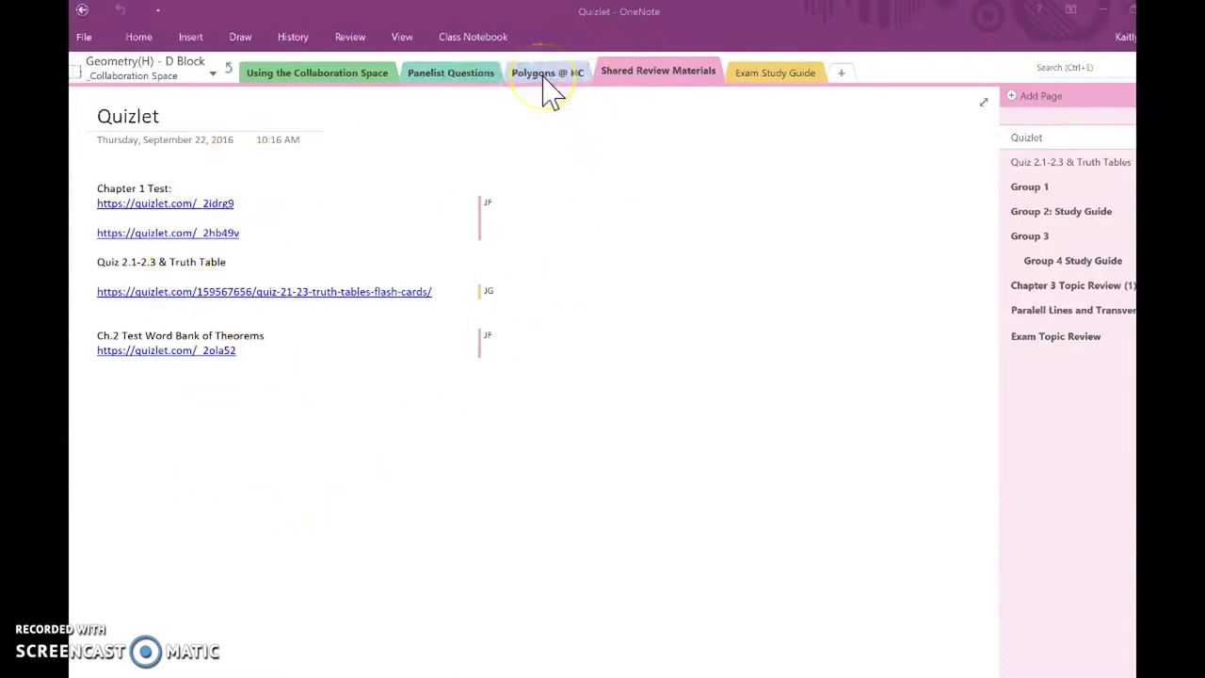
left_click(544, 75)
scroll(693, 320, "down", 4)
scroll(694, 320, "down", 10)
scroll(693, 320, "down", 8)
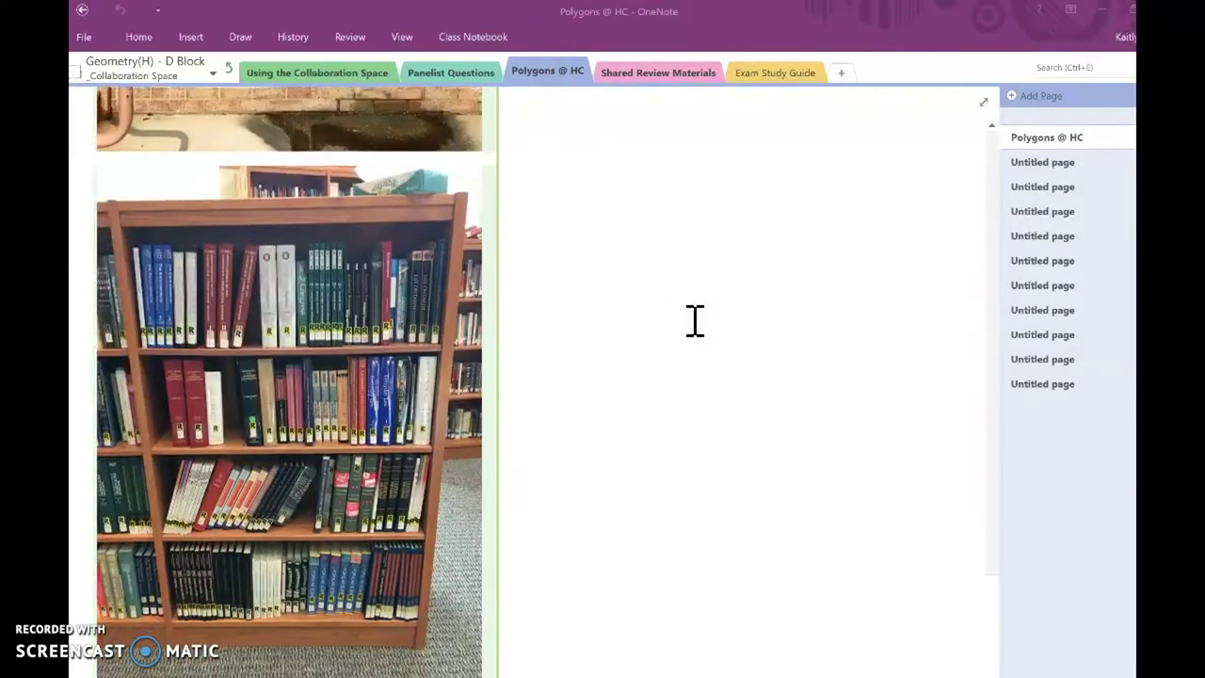
scroll(693, 320, "up", 15)
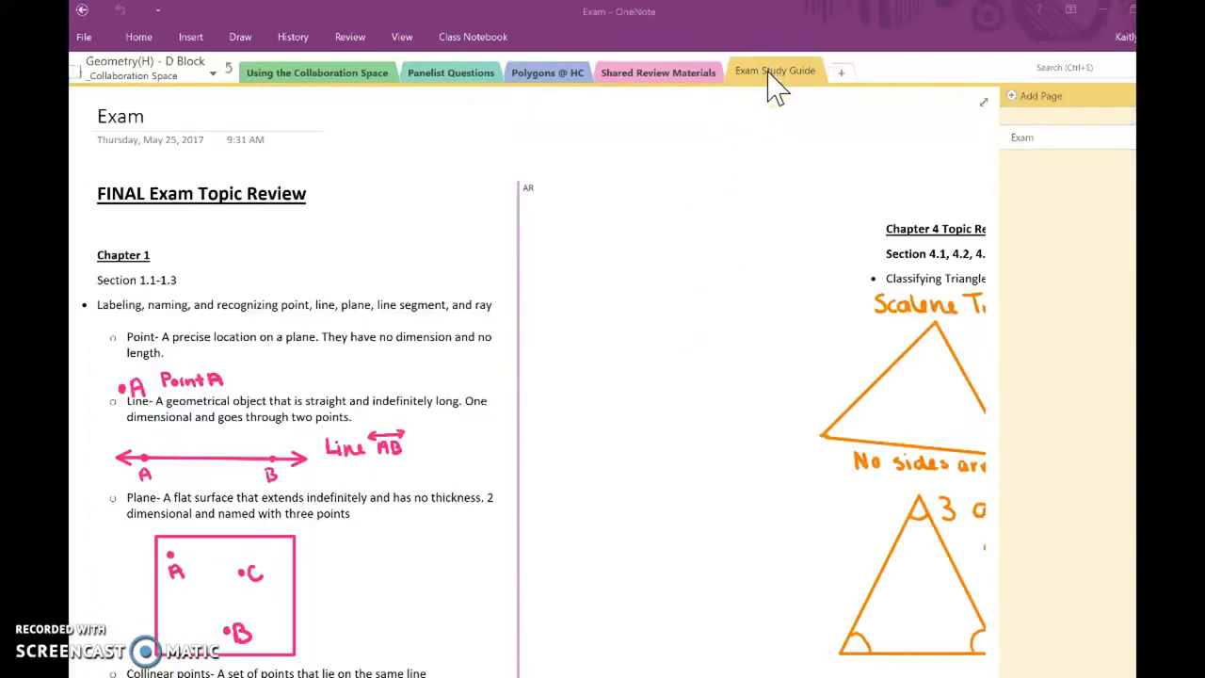
scroll(672, 379, "down", 10)
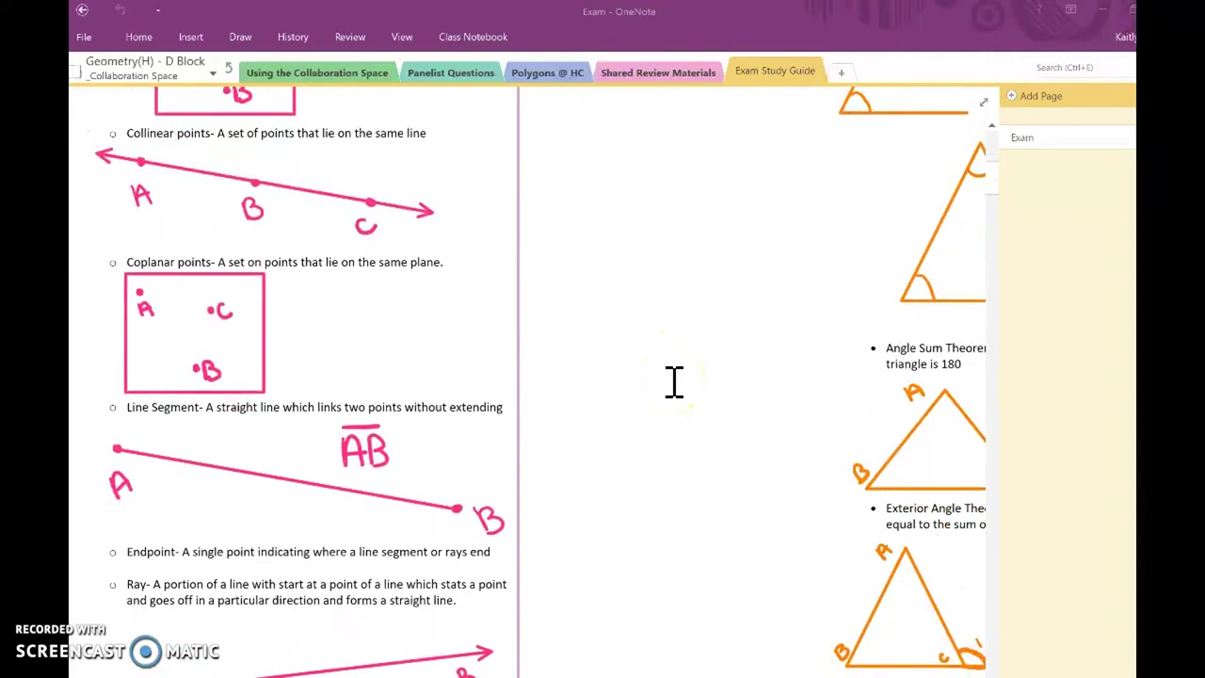
Read the Exam Study Guide's final exam review page in Full Page View, then leave full-page mode
left_click(983, 103)
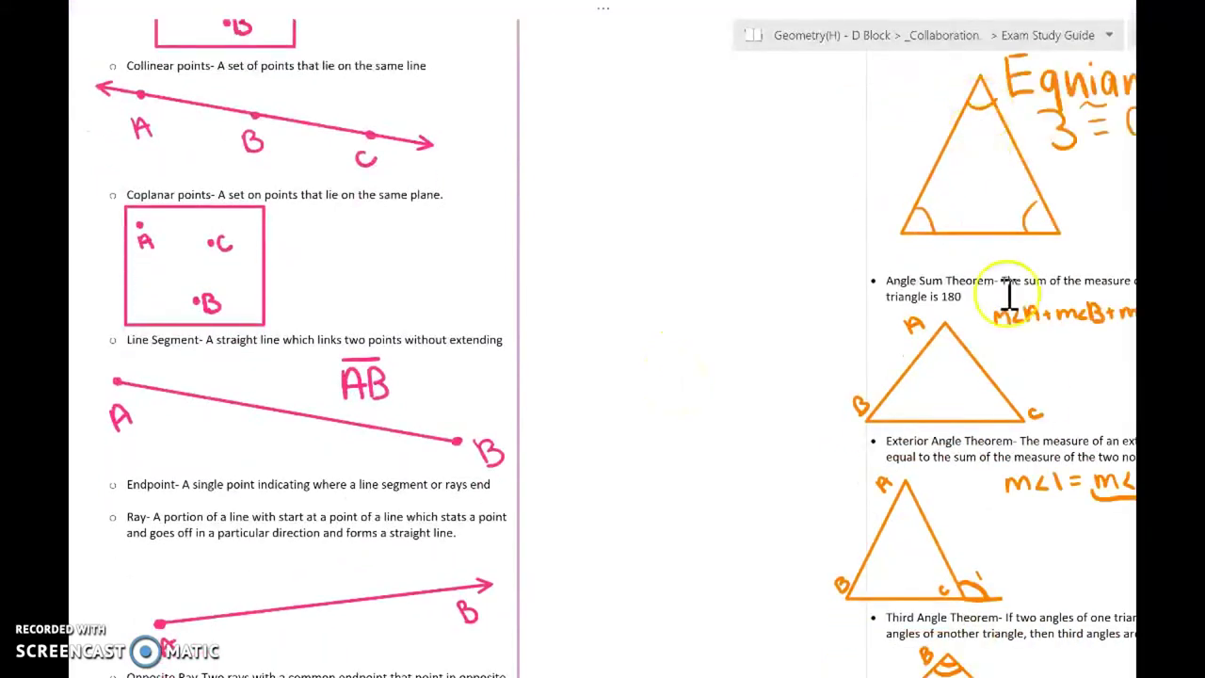
scroll(1036, 394, "down", 1)
scroll(1035, 393, "down", 12)
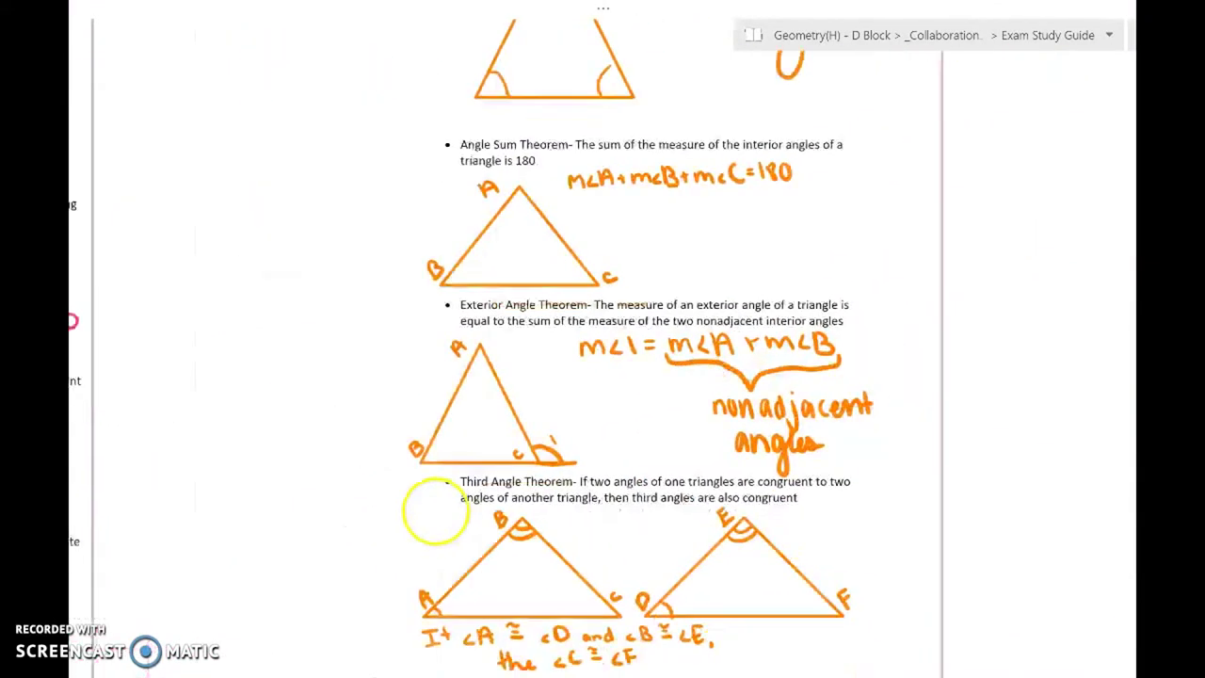
scroll(1025, 246, "down", 15)
scroll(1043, 207, "left", 5)
scroll(1040, 162, "down", 10)
scroll(1036, 414, "up", 20)
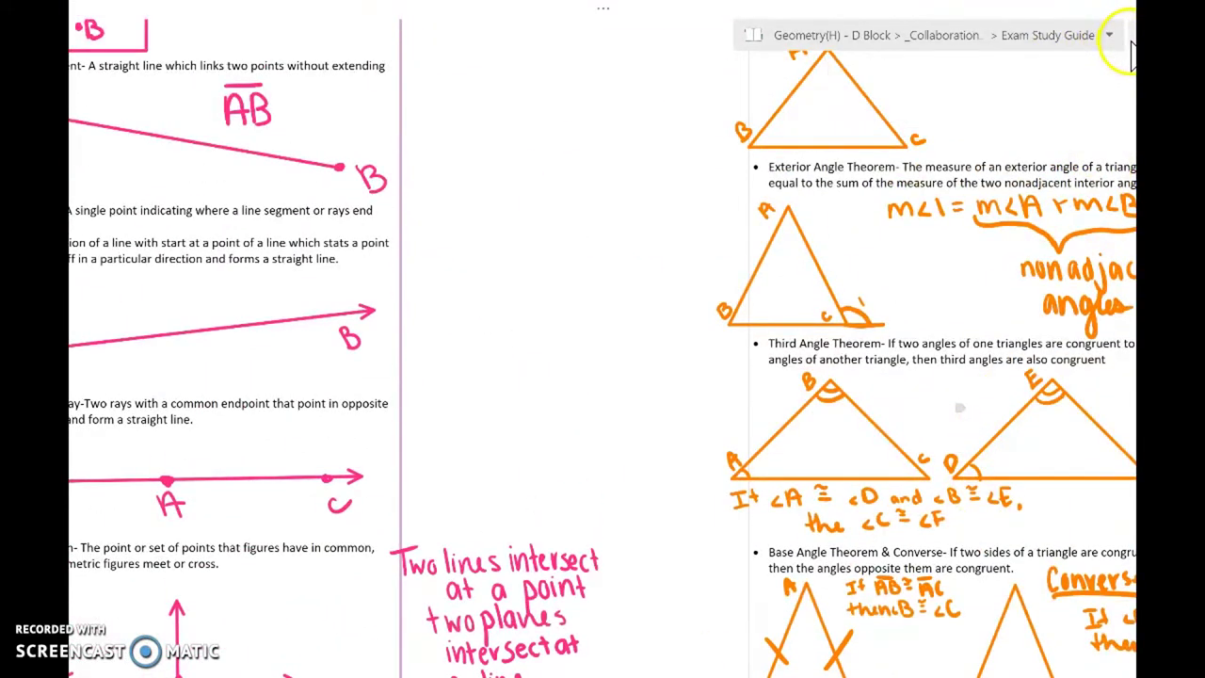
left_click(1130, 43)
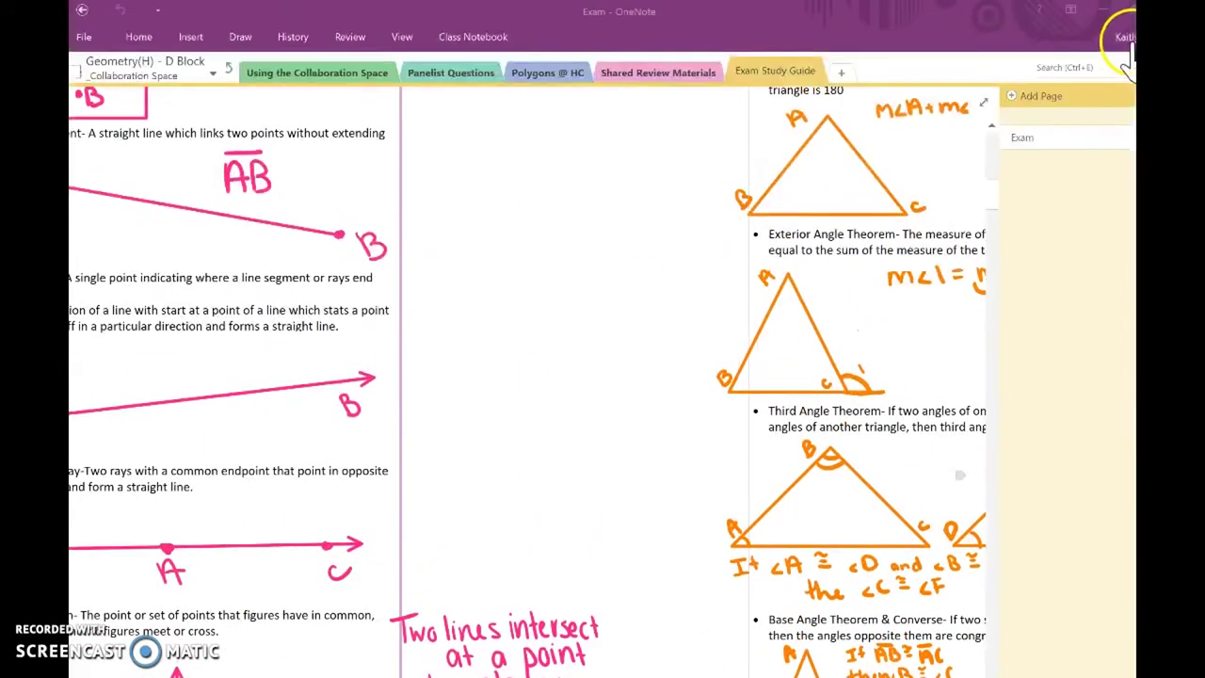
Browse the Content Library's HW Solutions and Guide Notes Sheets sections
left_click(231, 79)
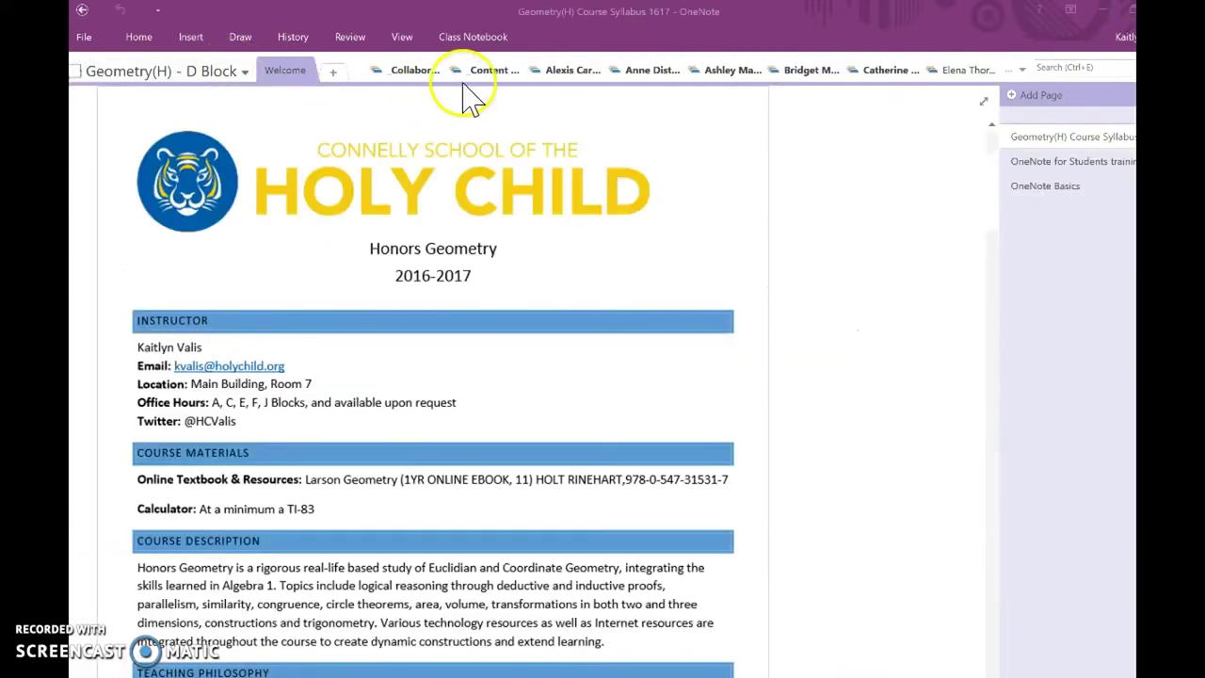
left_click(497, 73)
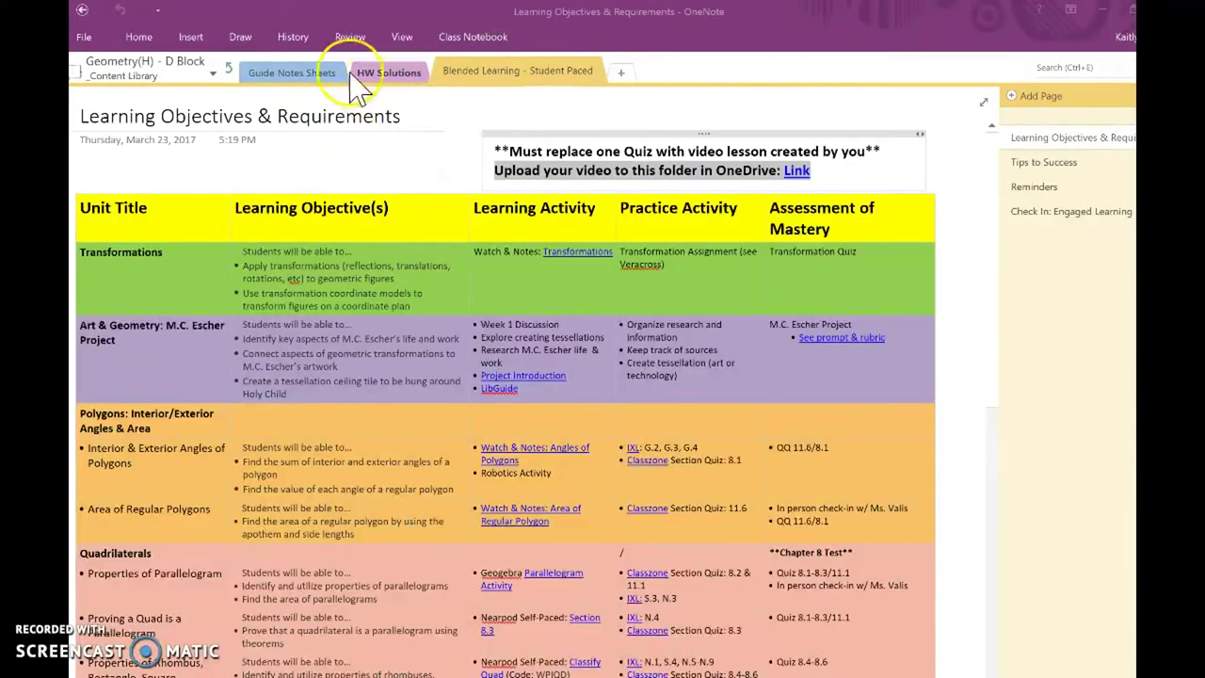
left_click(386, 76)
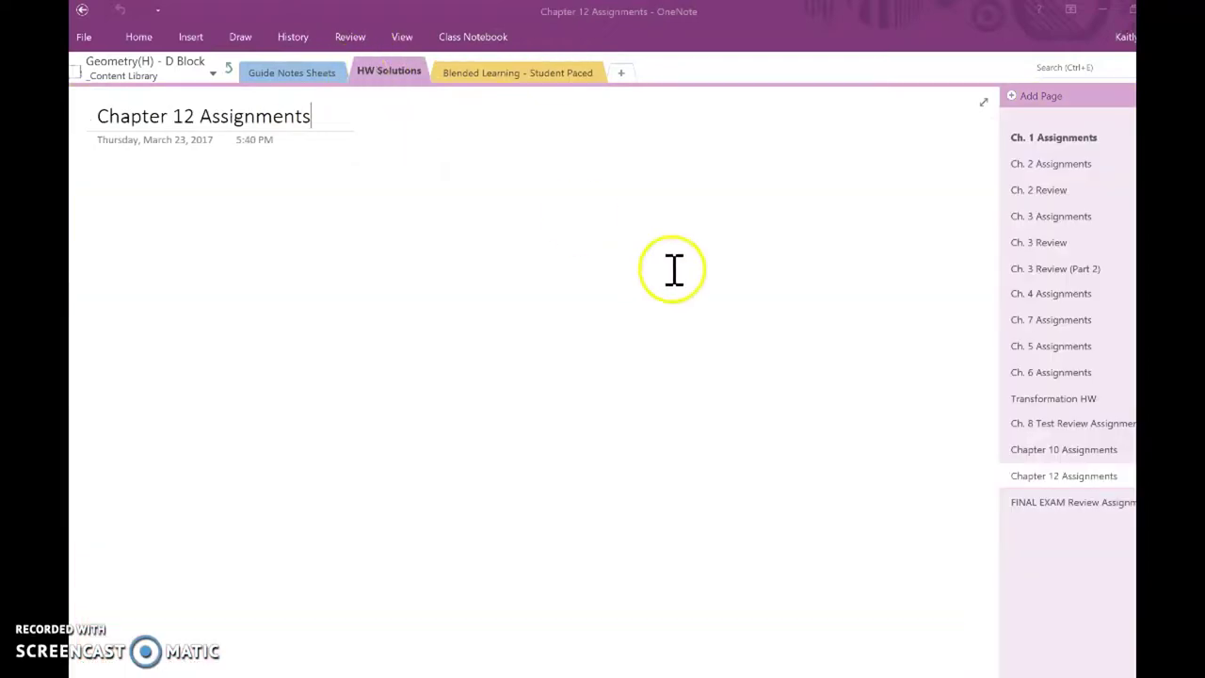
left_click(289, 72)
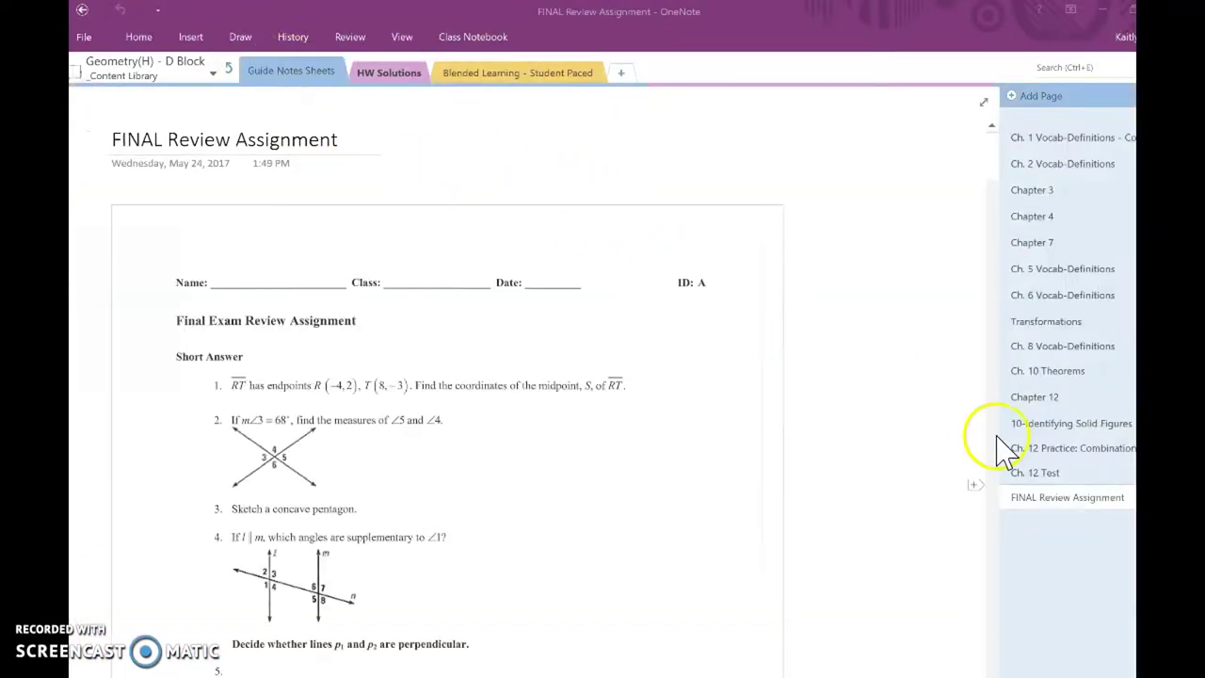
left_click(387, 77)
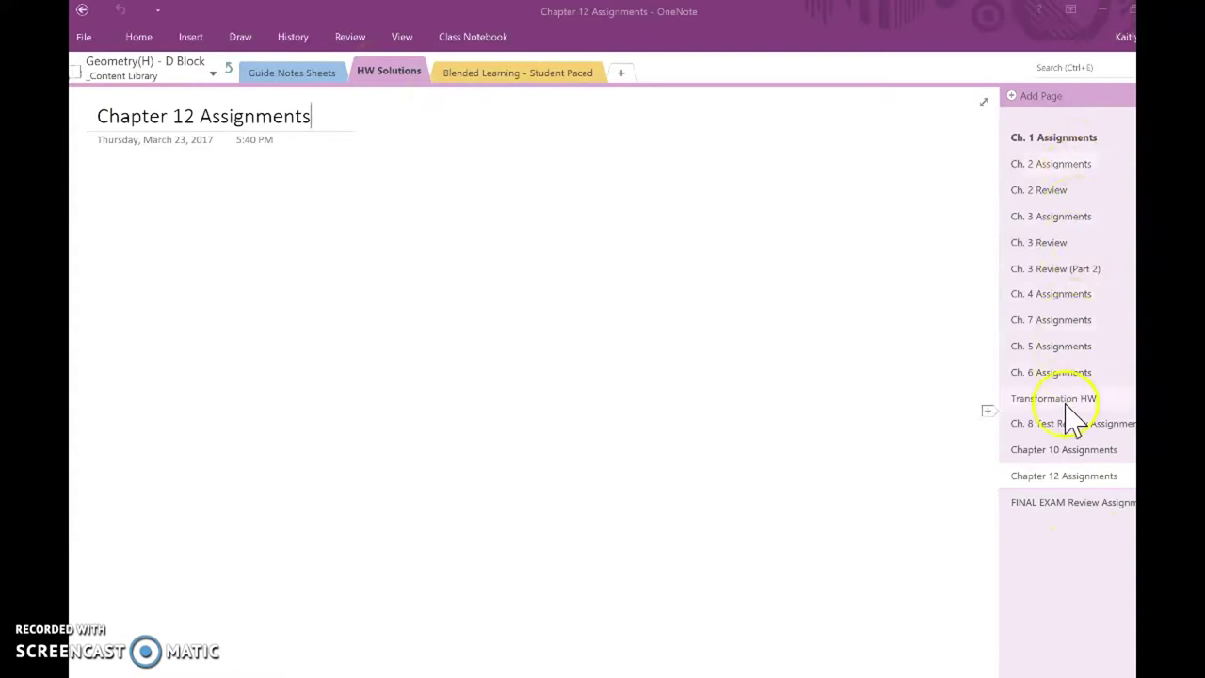
View the Ch. 6 subpages (HW 6.1/6.2, 6.3, 6.4/6.5, Similar Right Answers), then return to D Block
left_click(1110, 373)
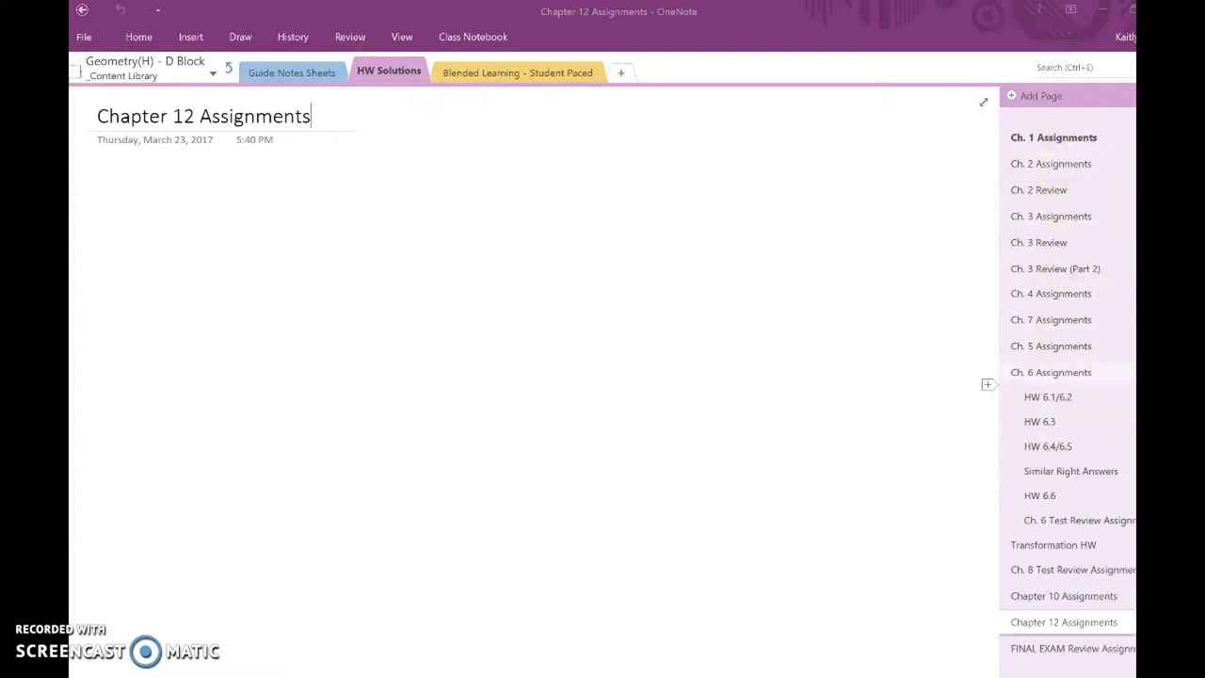
left_click(1046, 398)
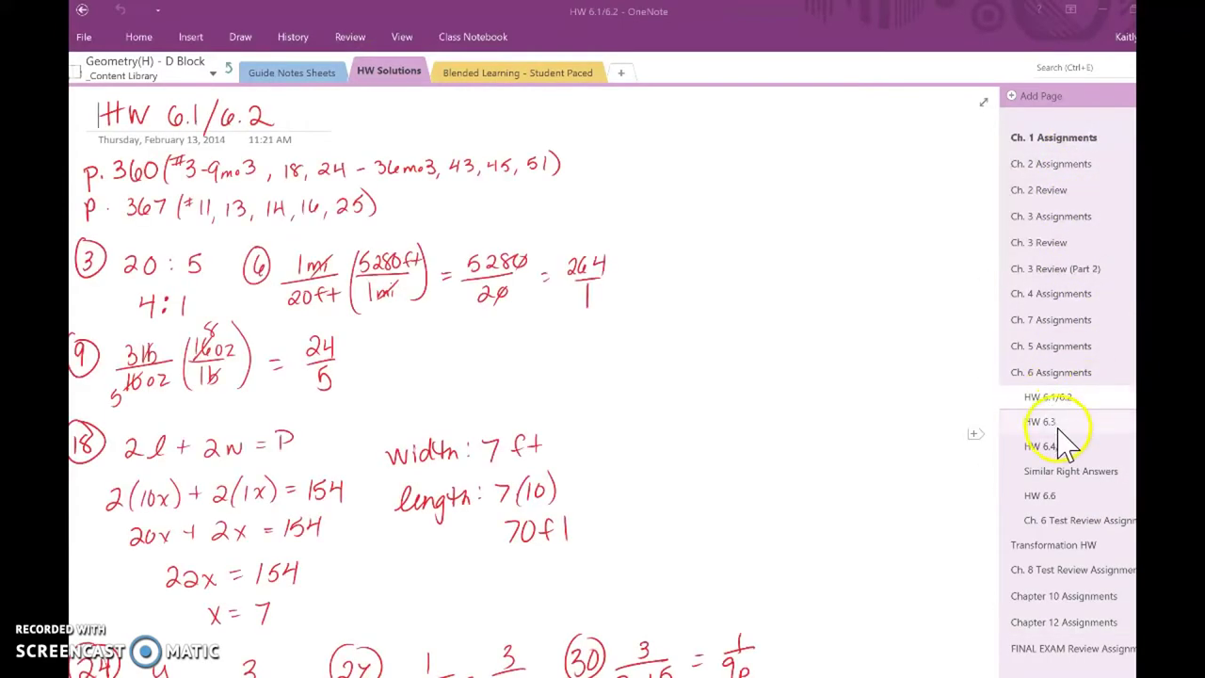
left_click(1057, 423)
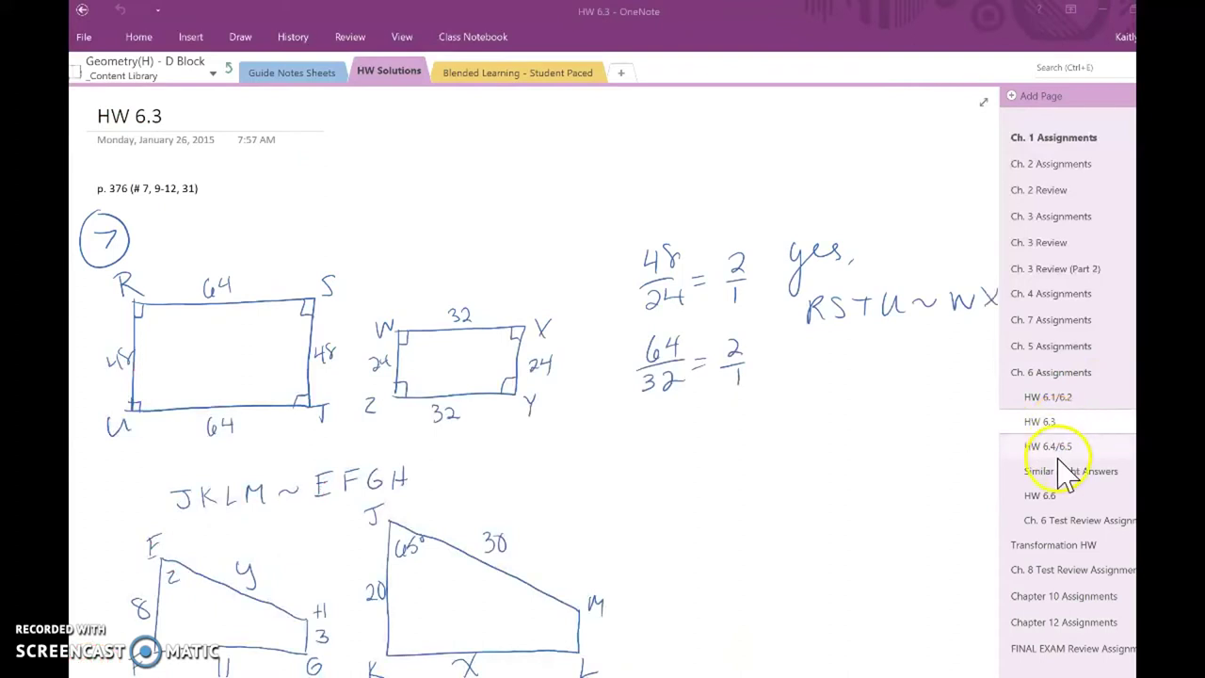
left_click(1056, 450)
left_click(1061, 475)
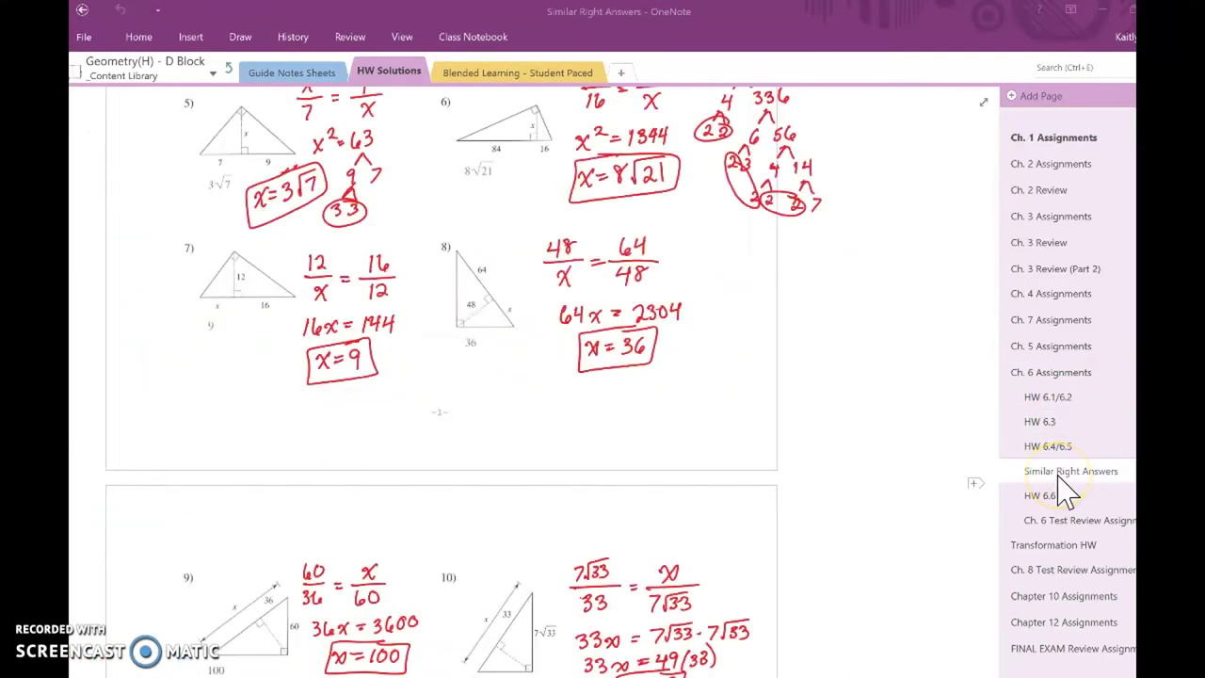
left_click(1111, 374)
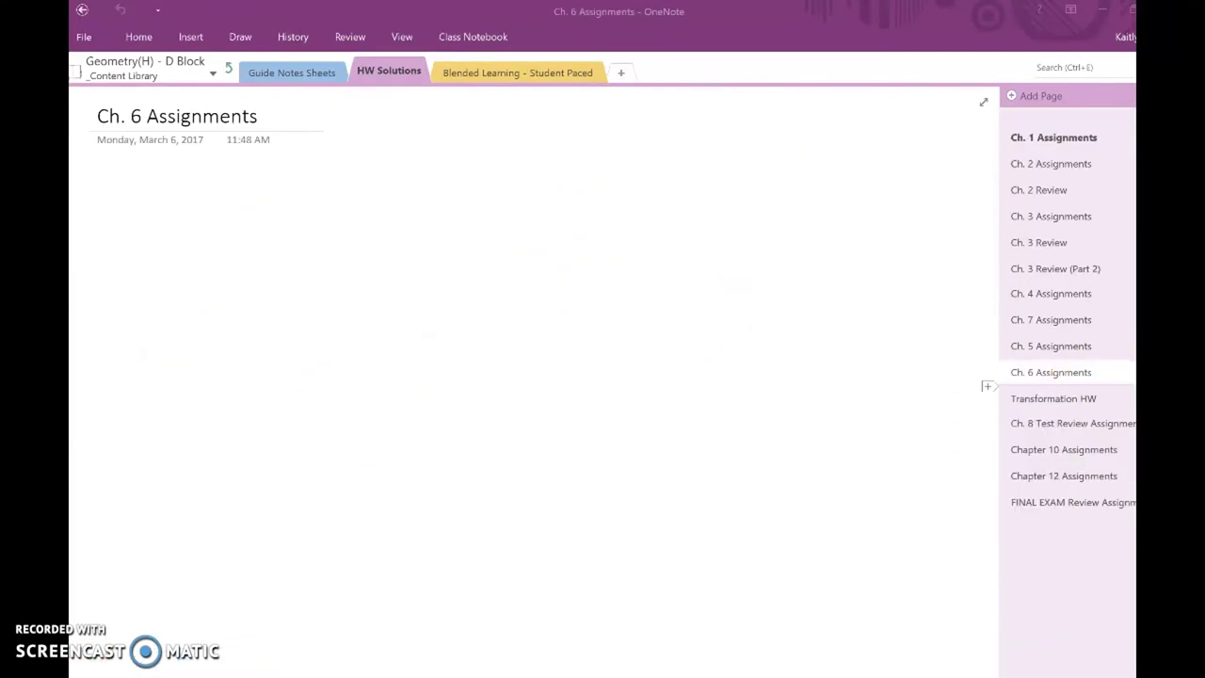
left_click(1111, 373)
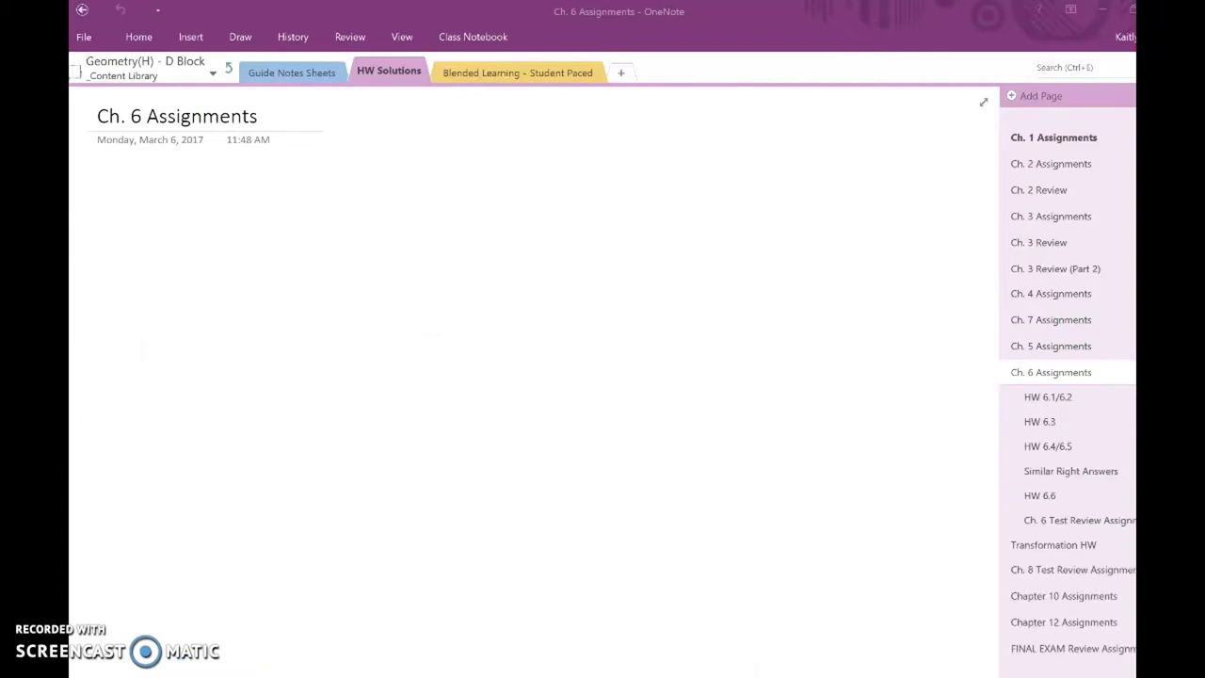
left_click(1111, 373)
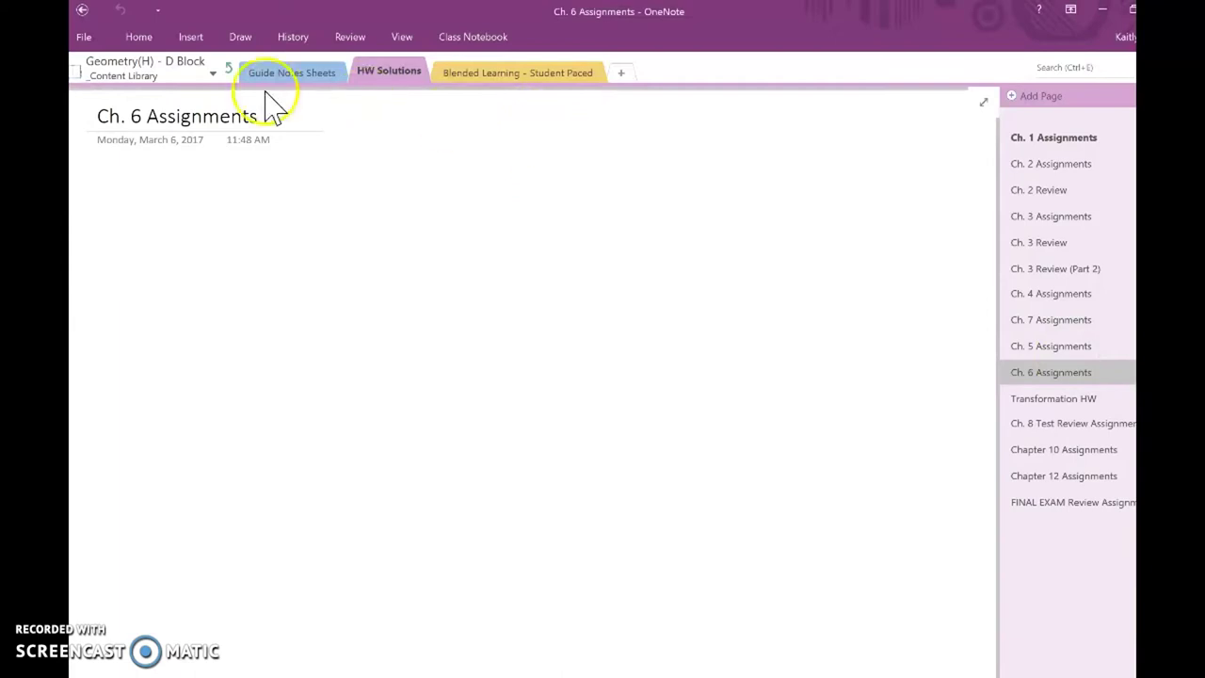
left_click(229, 69)
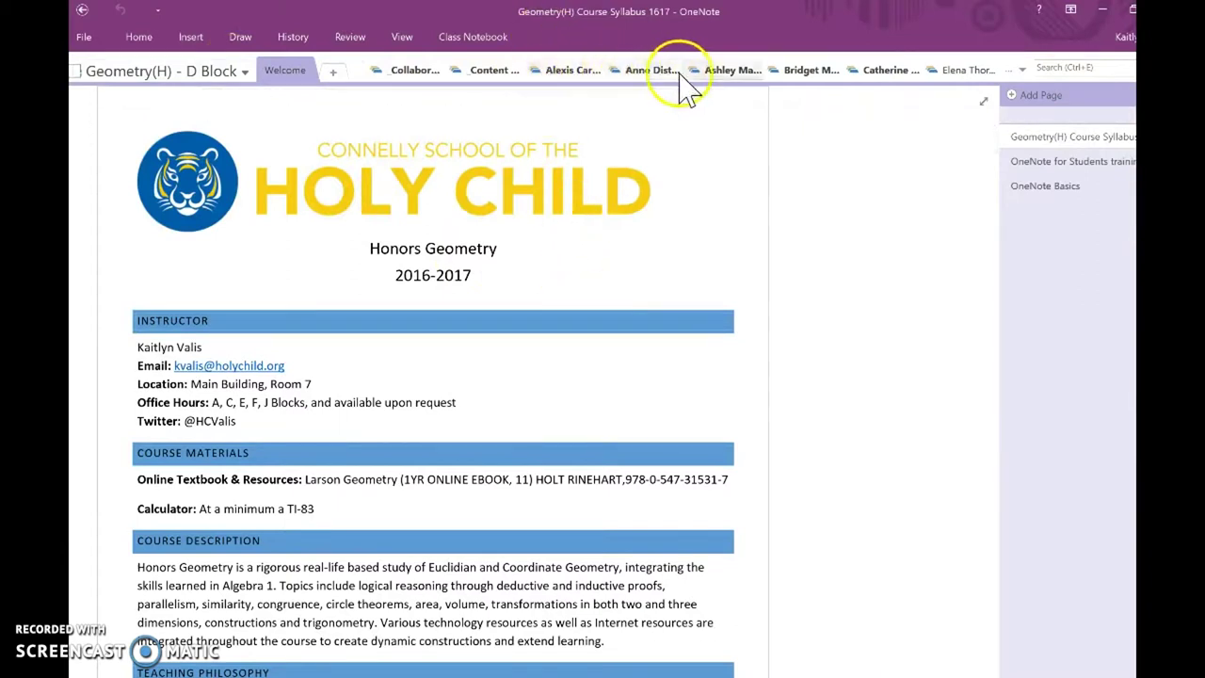
Open a student's section group, collapse the Chapter 12 and Exam Review subpages, and view Class Notes
left_click(807, 75)
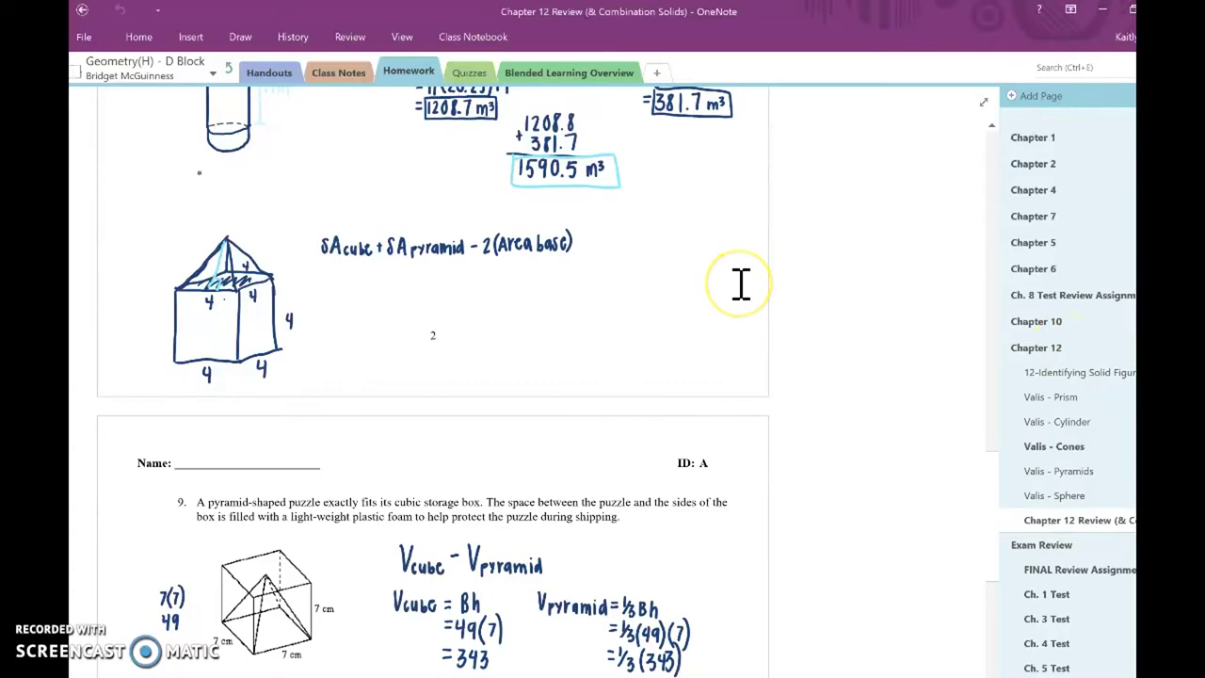
scroll(741, 283, "up", 5)
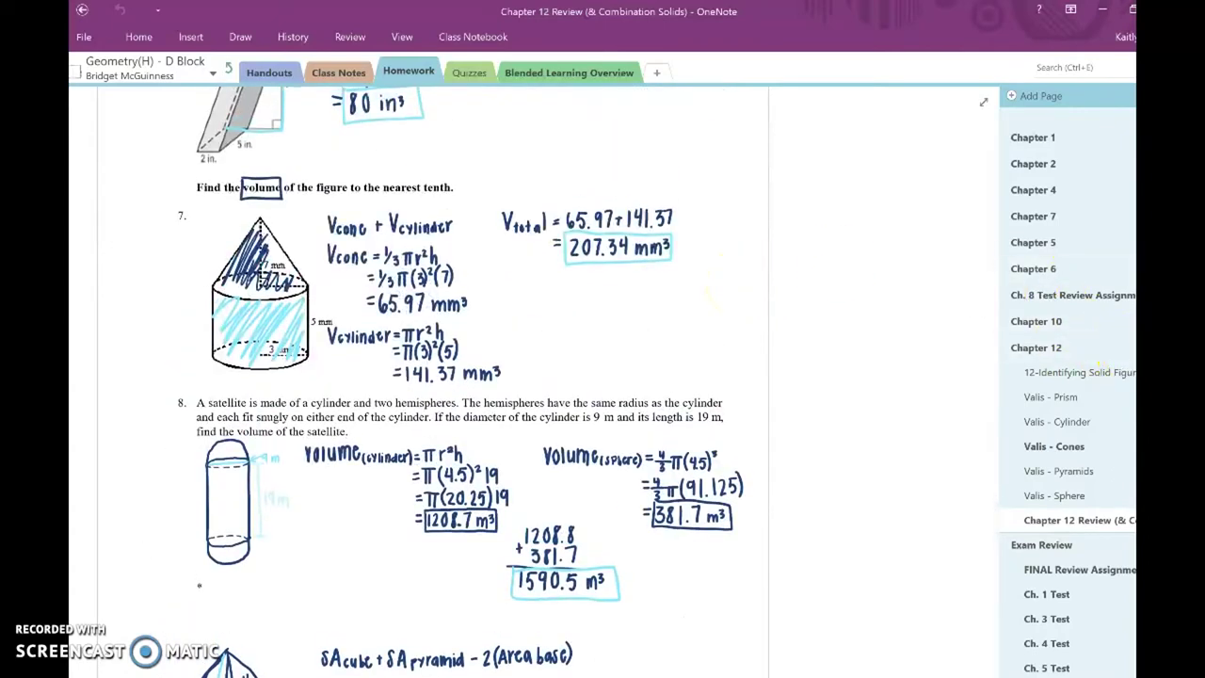
left_click(985, 361)
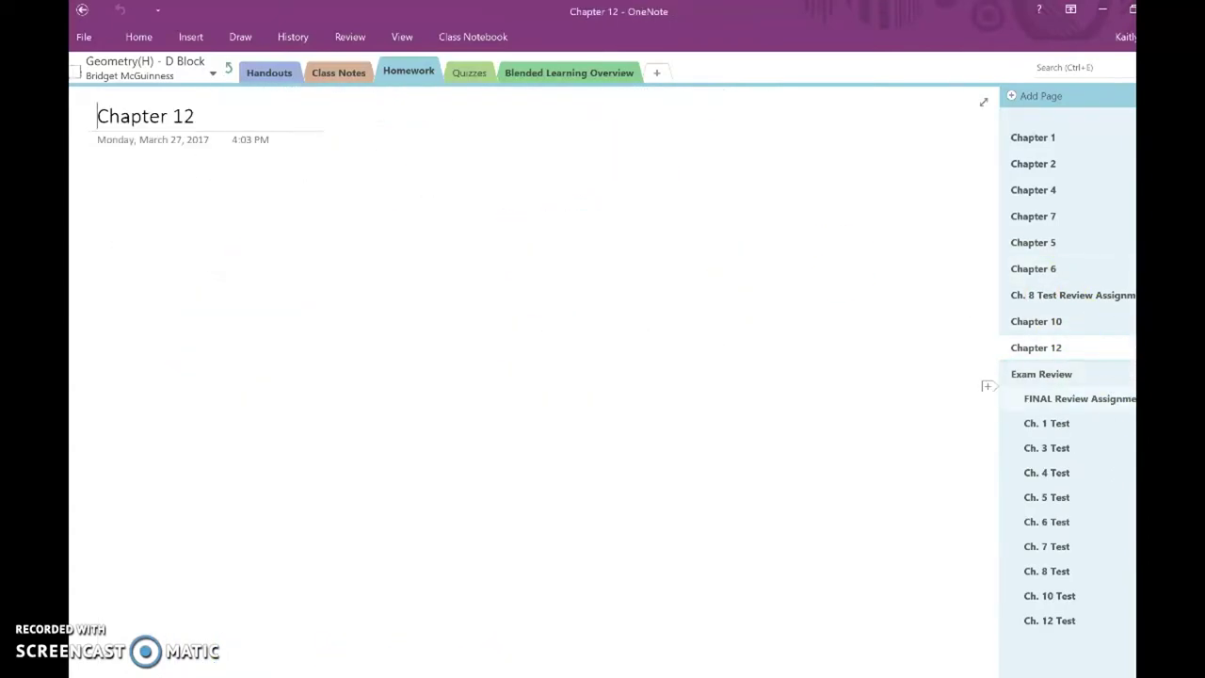
left_click(985, 385)
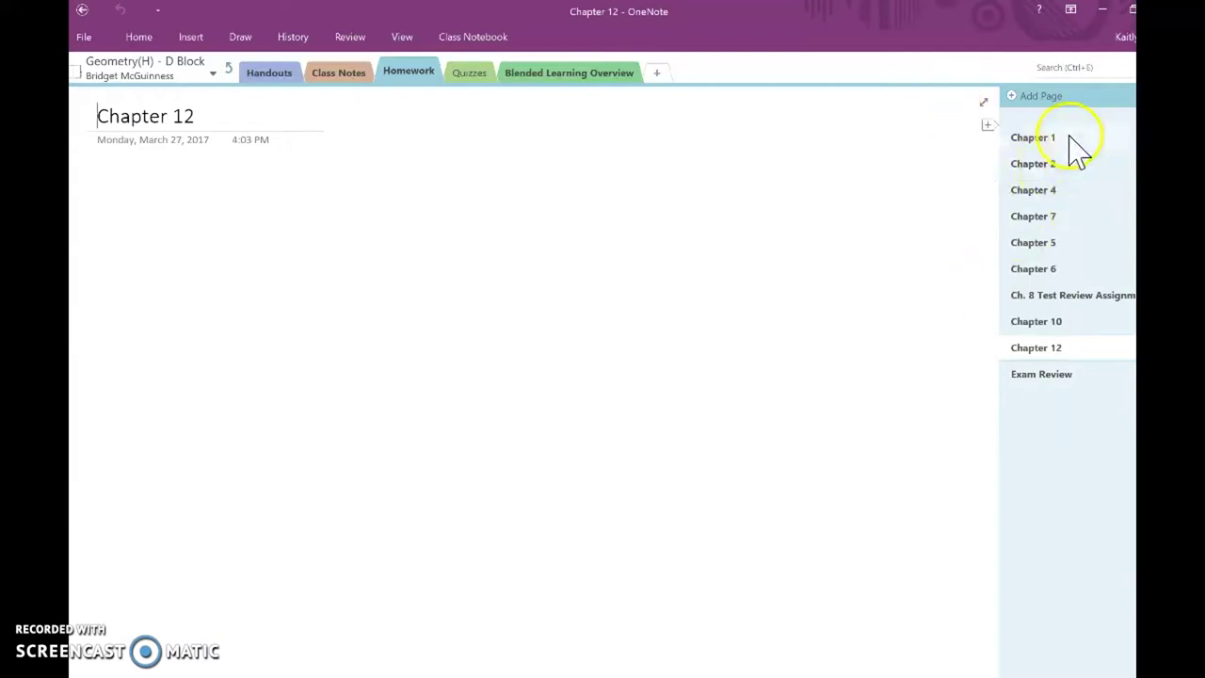
left_click(343, 75)
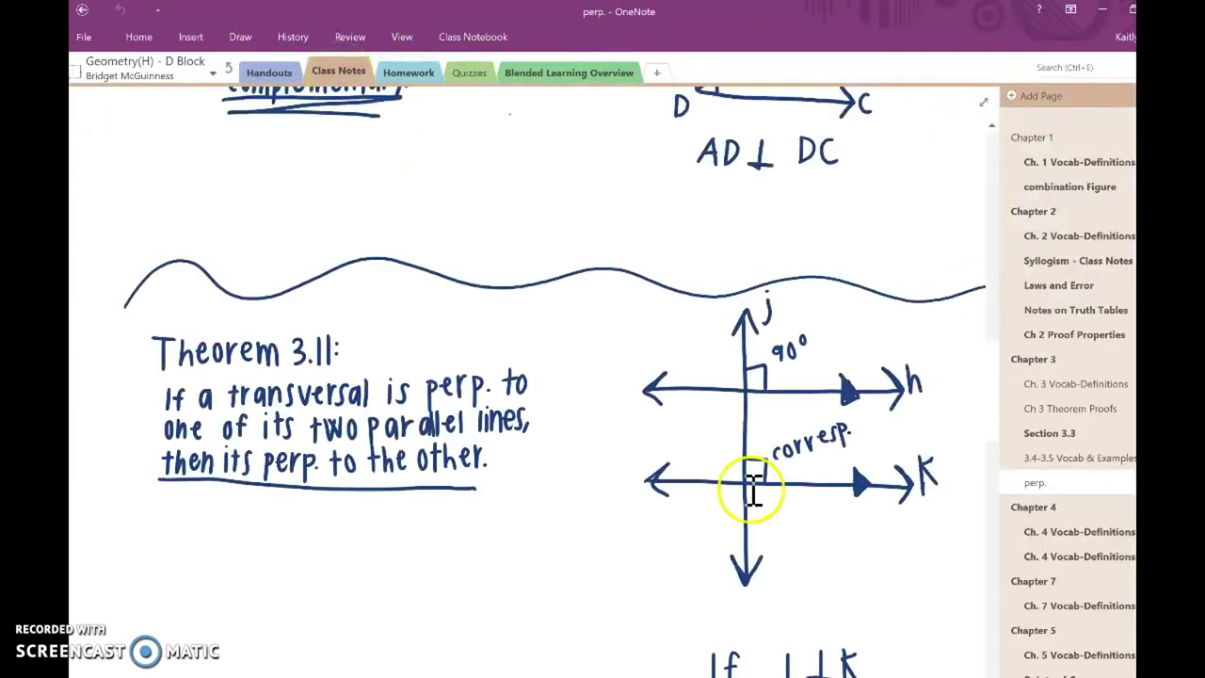
In full-page view, open the Ch. 7 Vocab-Definitions page from the navigation panel
left_click(983, 101)
scroll(989, 461, "up", 10)
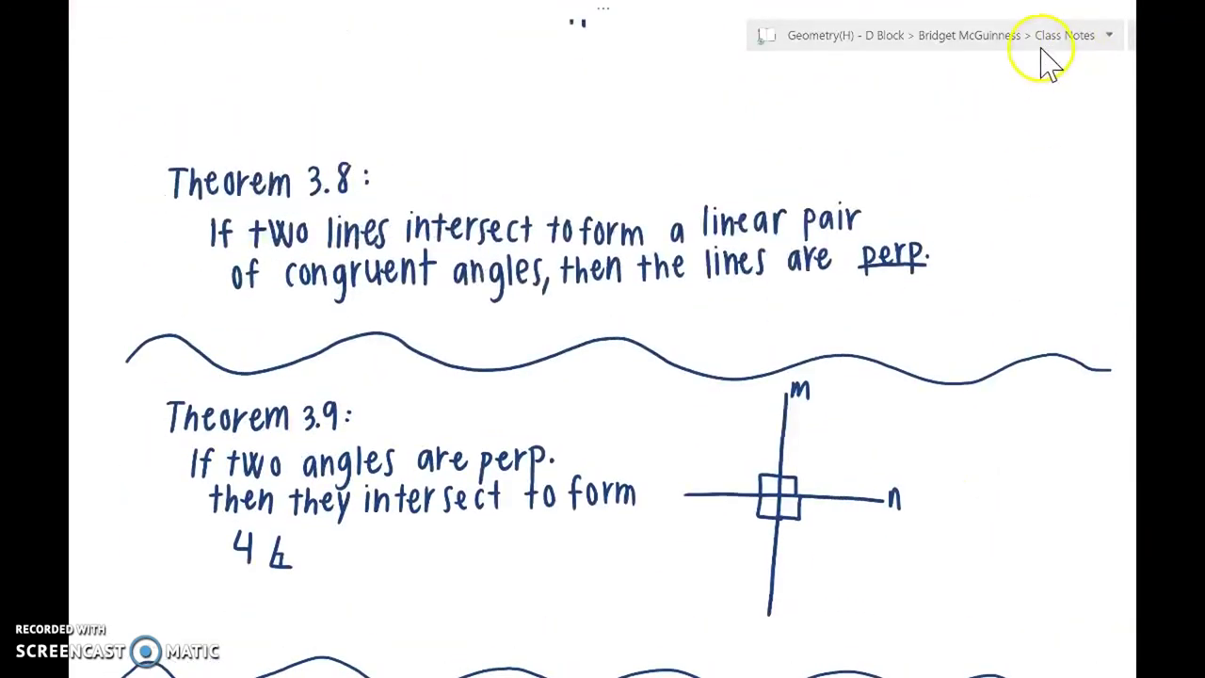
left_click(1043, 40)
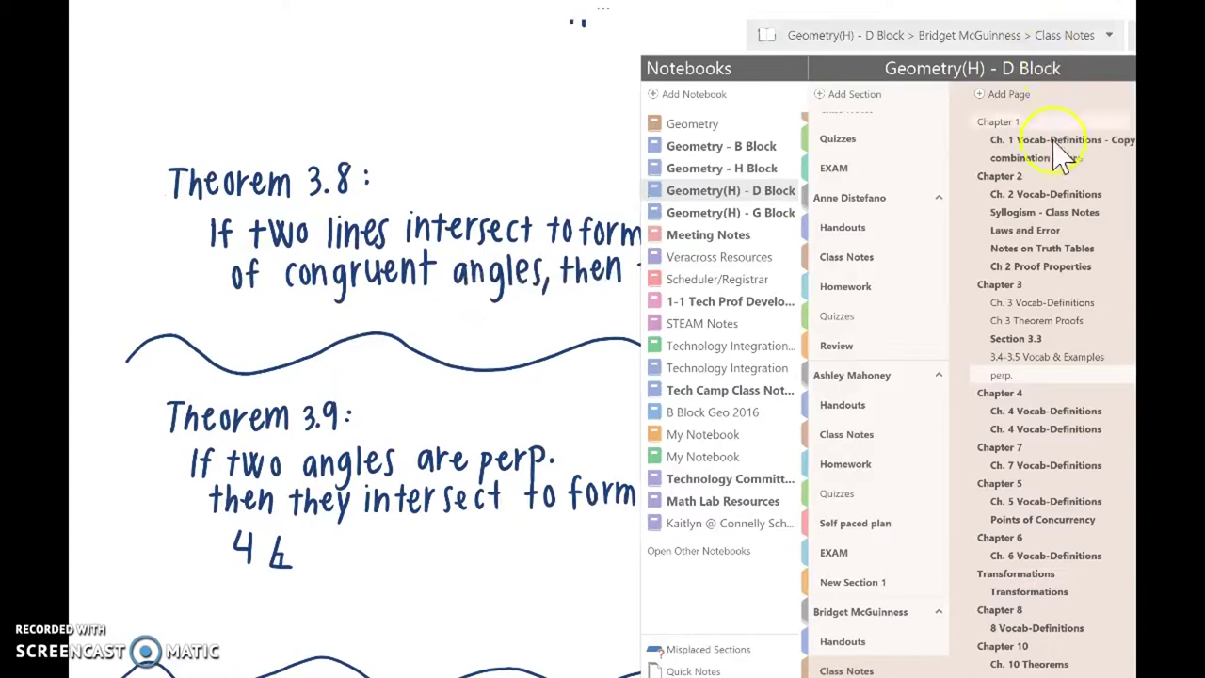
left_click(1035, 465)
left_click(571, 376)
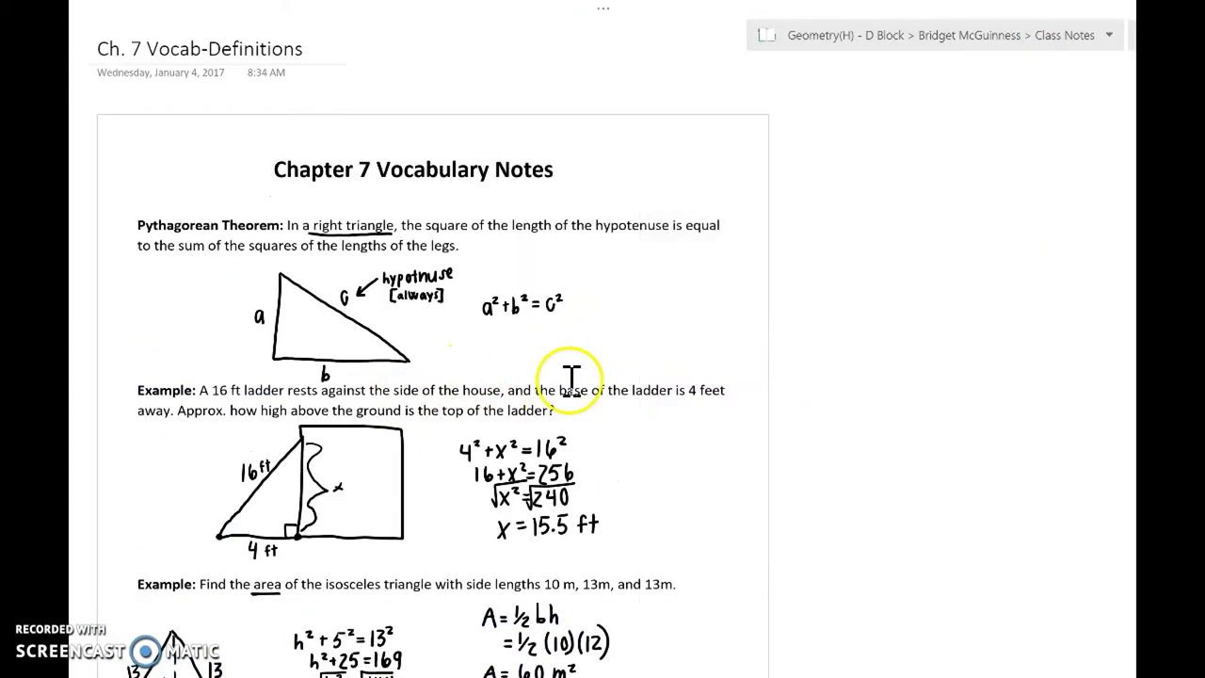
Scroll through the Ch. 7 vocabulary notes and worked examples, then reopen the navigation panel
scroll(957, 468, "down", 4)
scroll(957, 468, "down", 2)
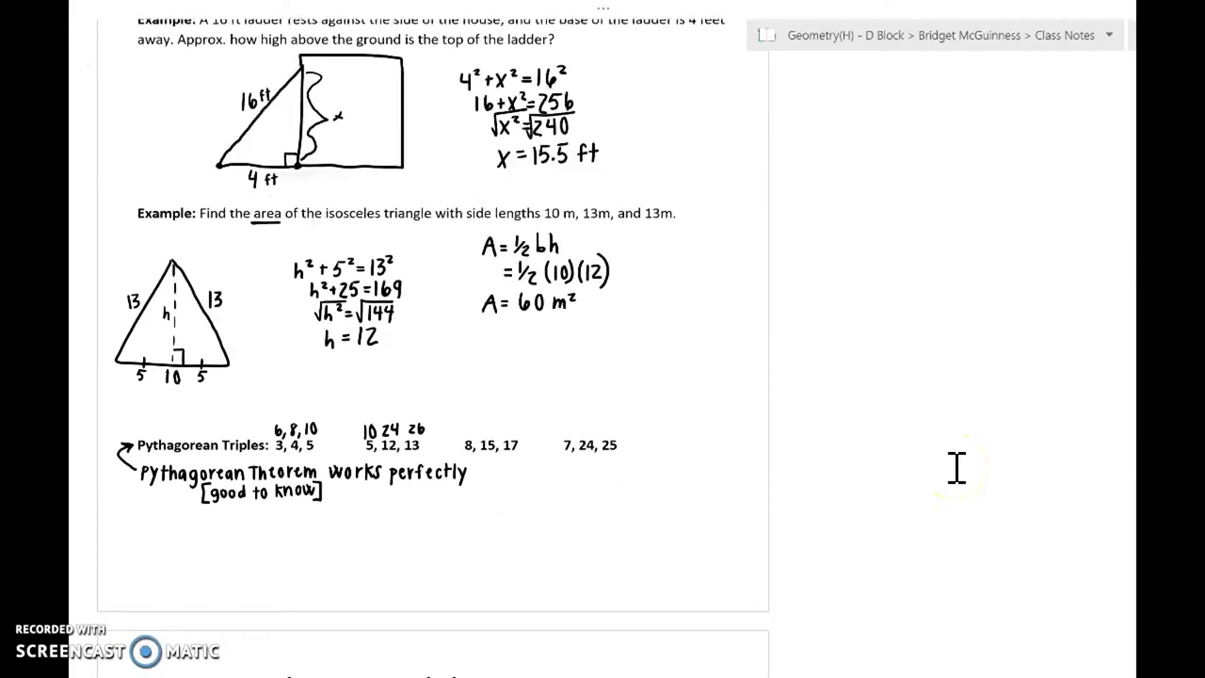
scroll(956, 468, "down", 10)
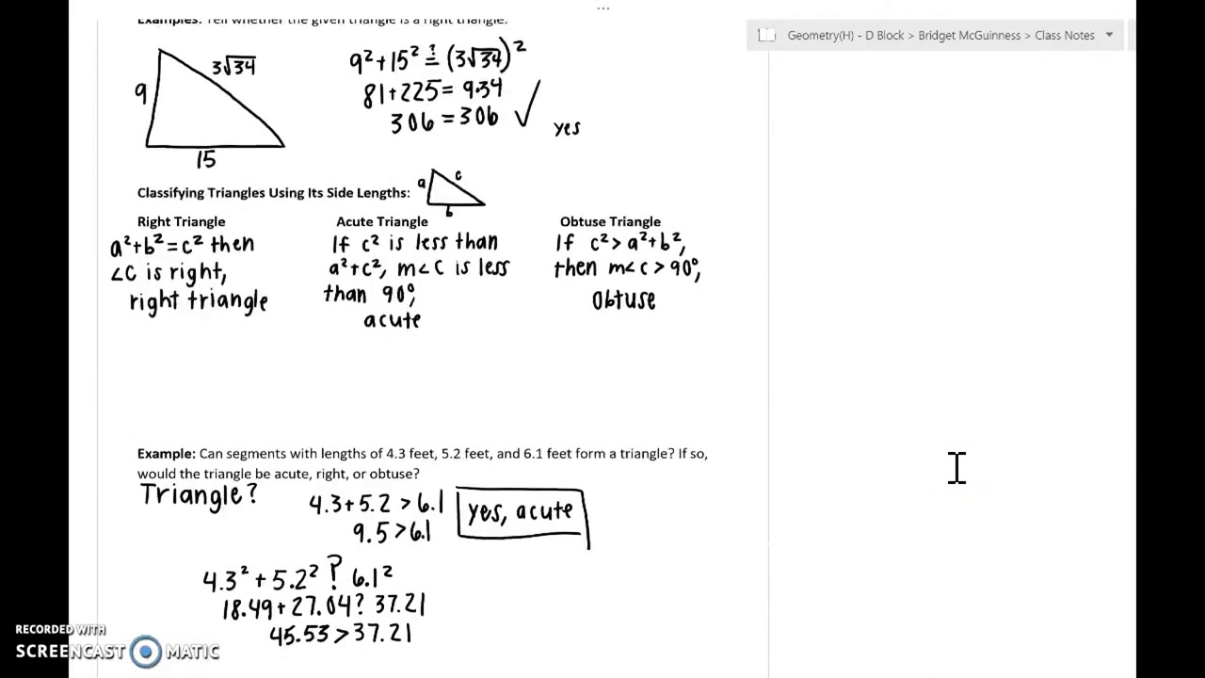
scroll(956, 468, "down", 5)
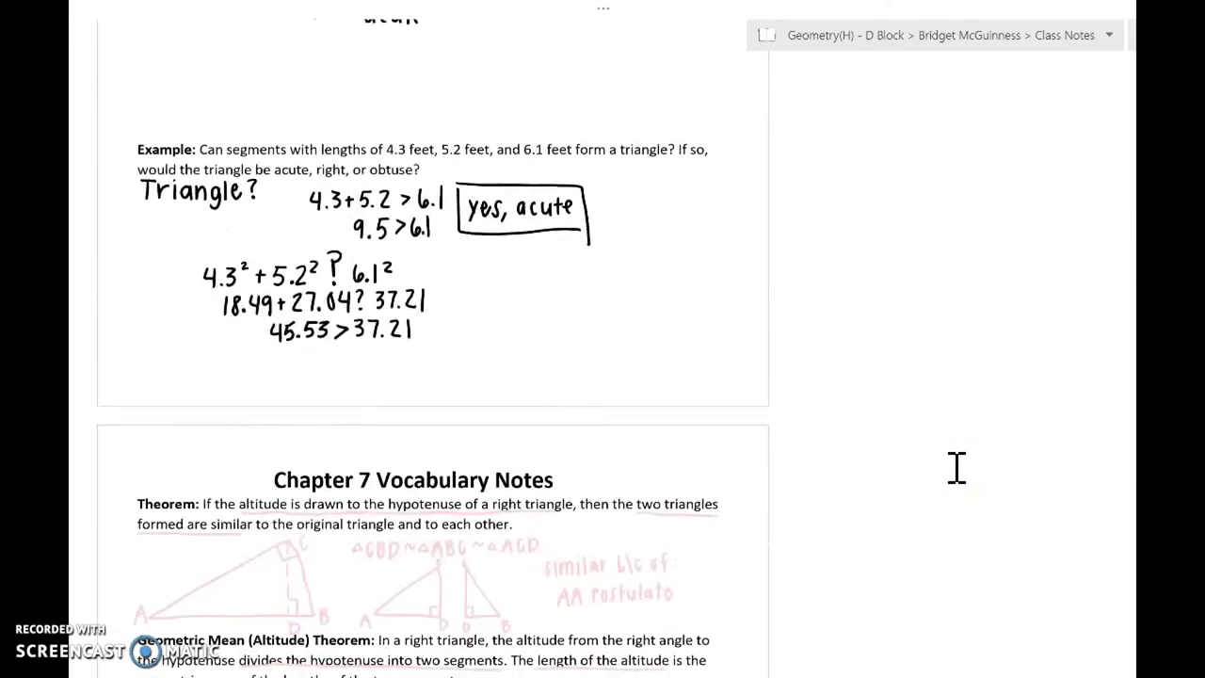
scroll(956, 467, "down", 5)
scroll(956, 468, "down", 10)
scroll(956, 467, "down", 2)
scroll(956, 468, "down", 6)
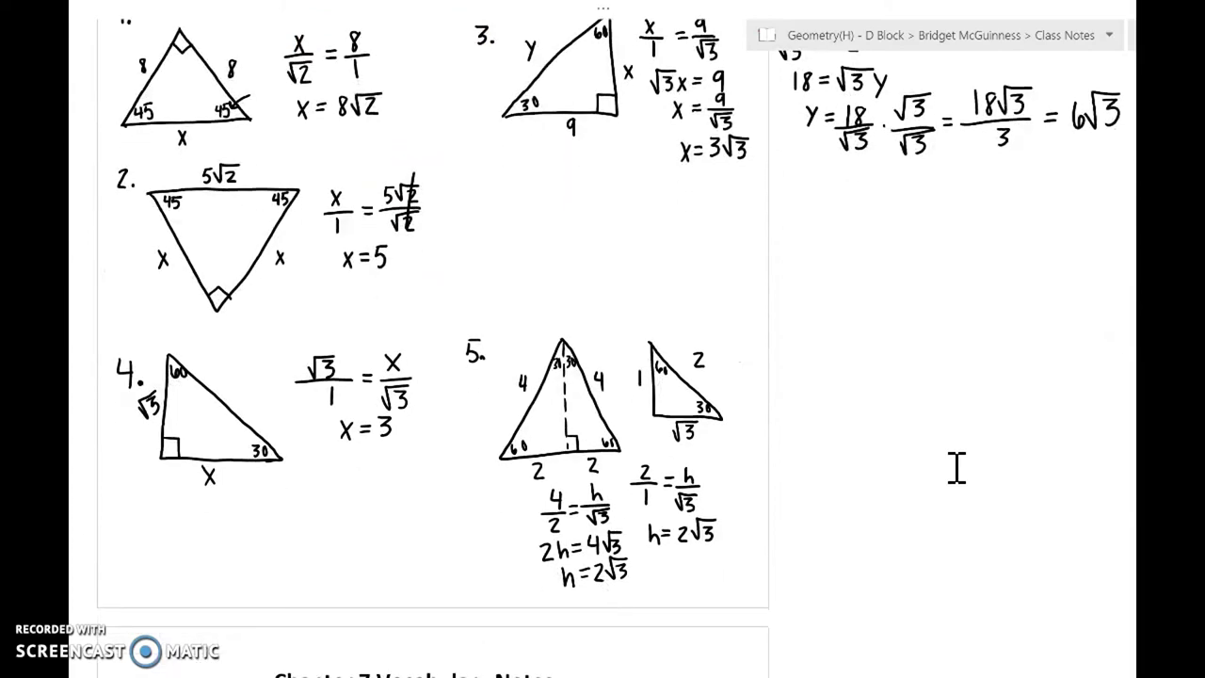
scroll(956, 468, "down", 15)
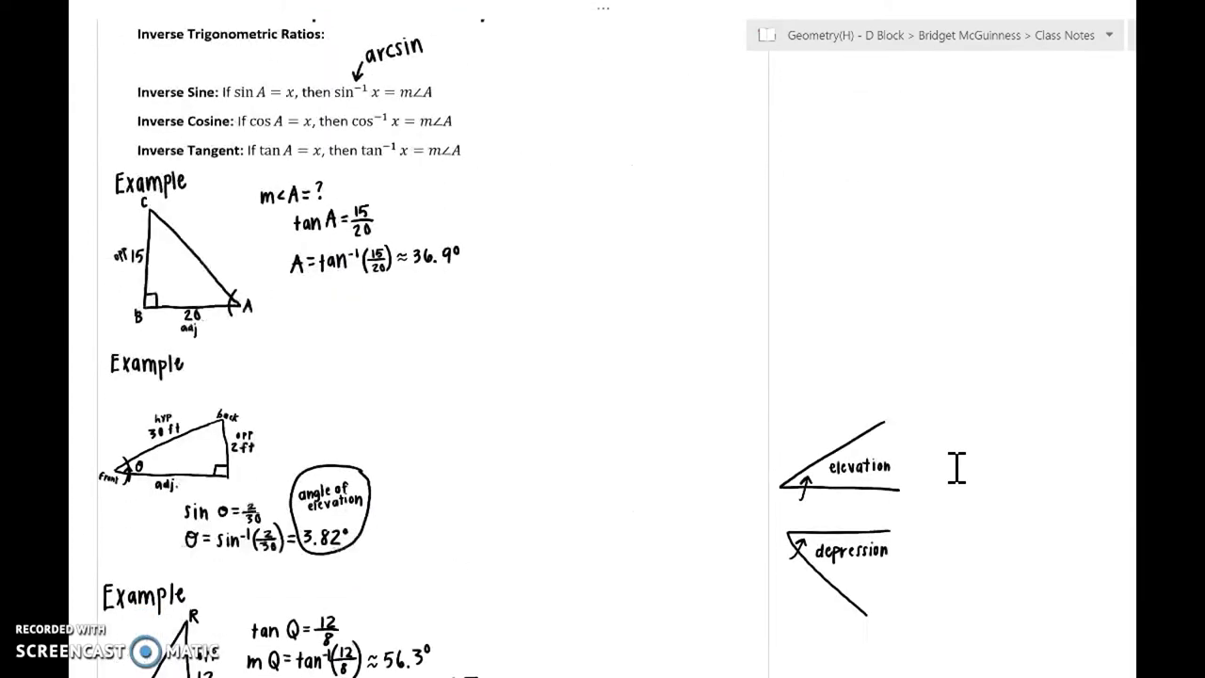
left_click(1108, 36)
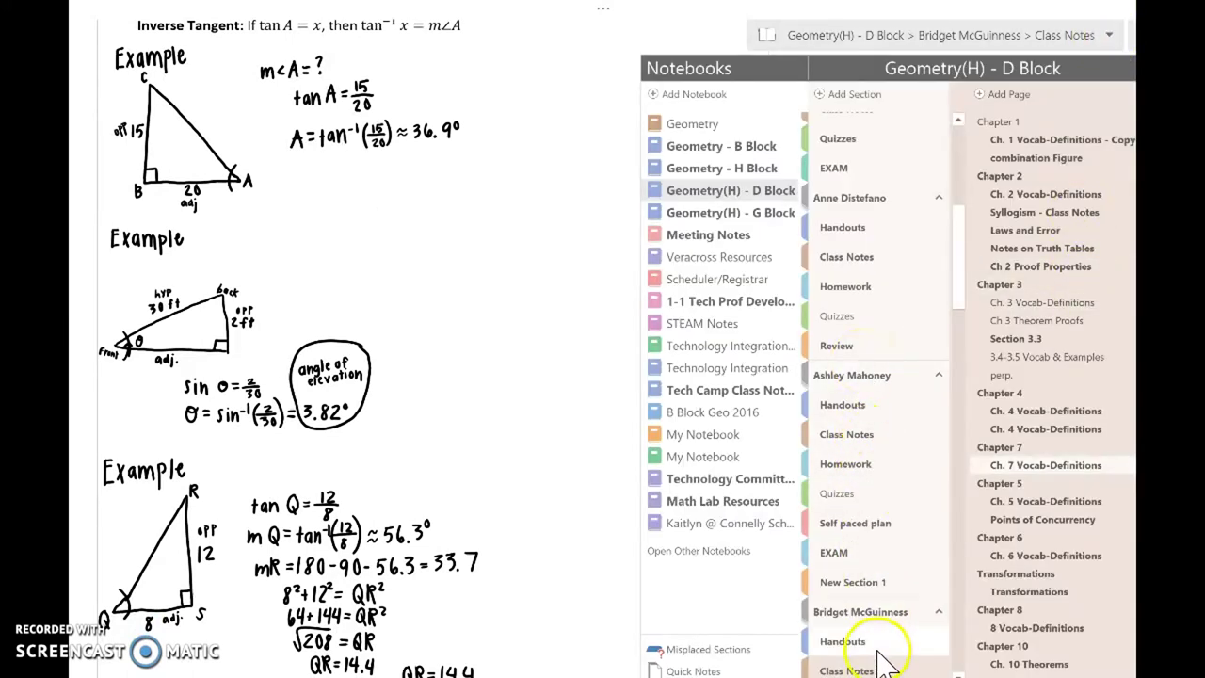
scroll(871, 664, "down", 1)
Open the Midsegment HW page under Chapter 5 in the student's Homework section
left_click(845, 623)
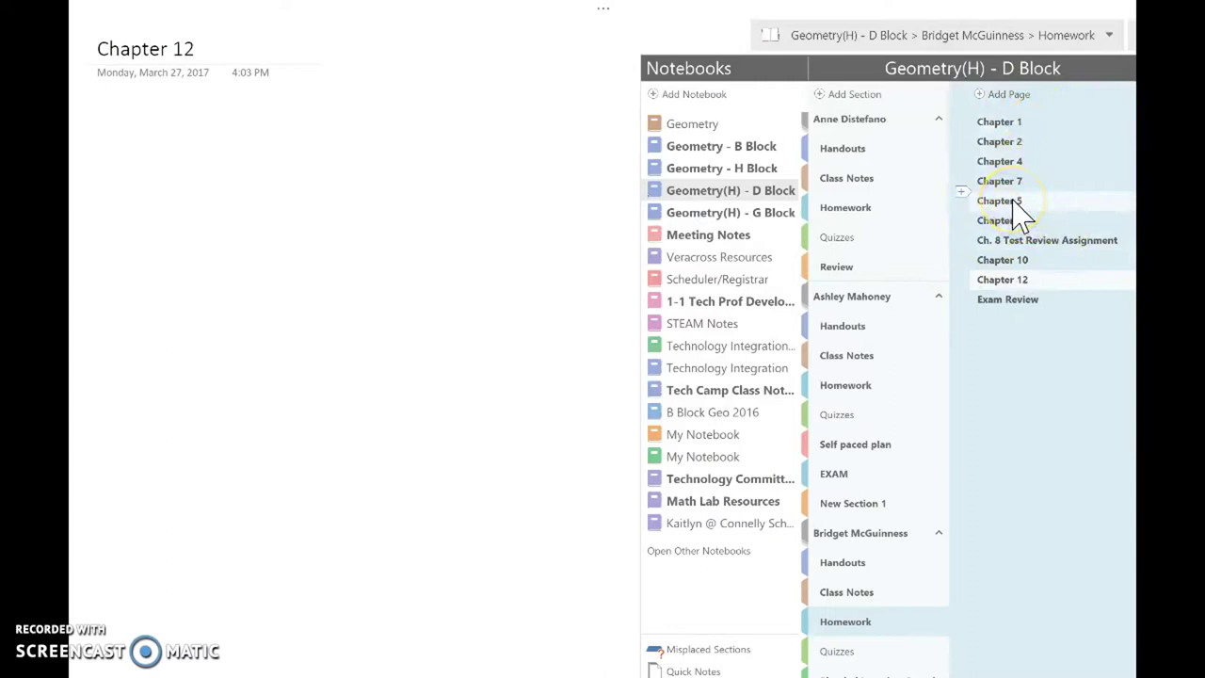
left_click(1125, 200)
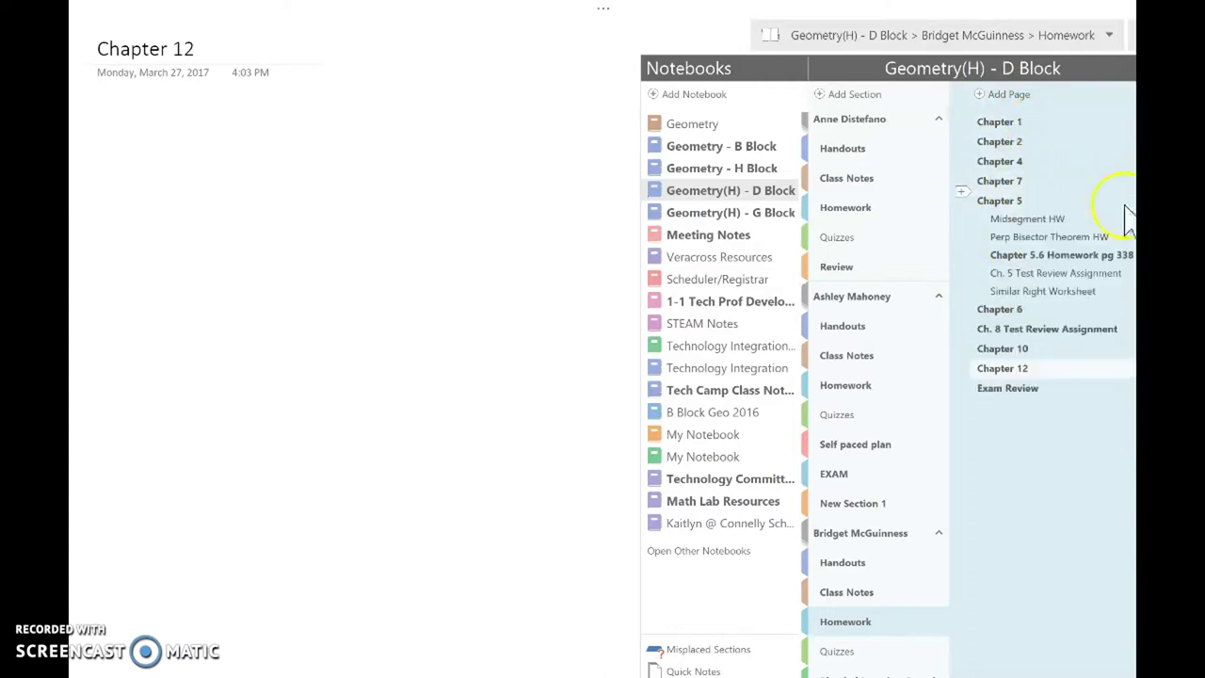
left_click(1054, 221)
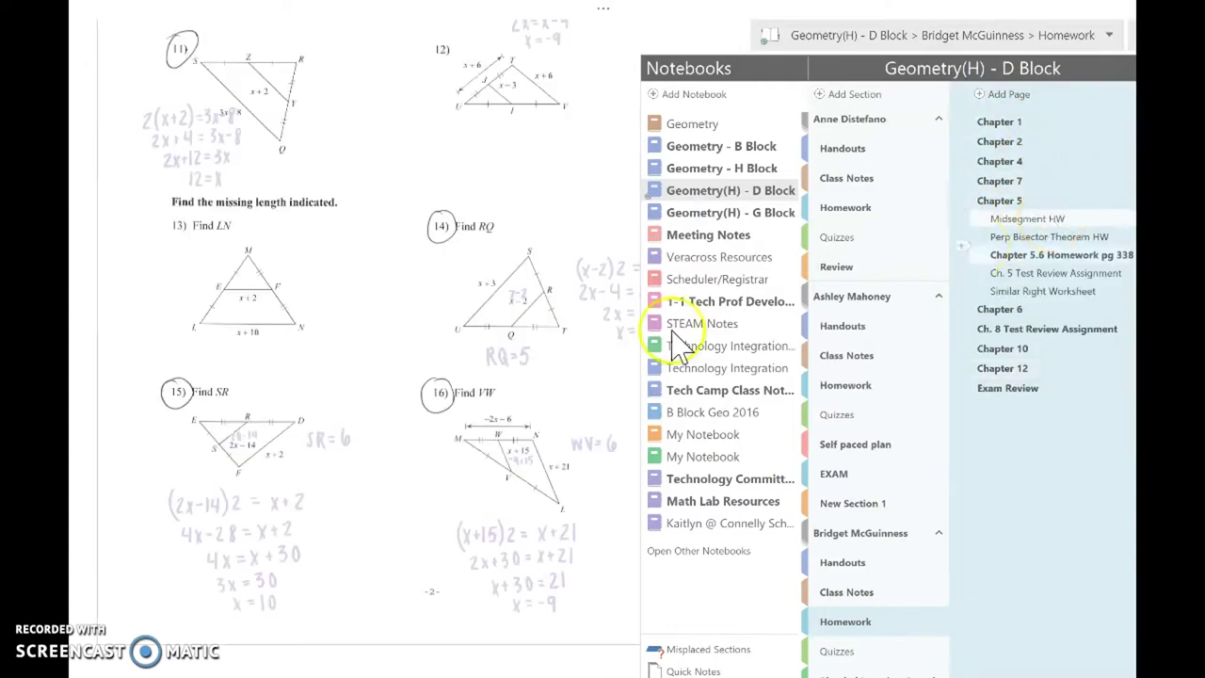
left_click(464, 548)
Scroll through the midsegment worksheet answers, then bring back the section tabs and page list
scroll(866, 365, "up", 10)
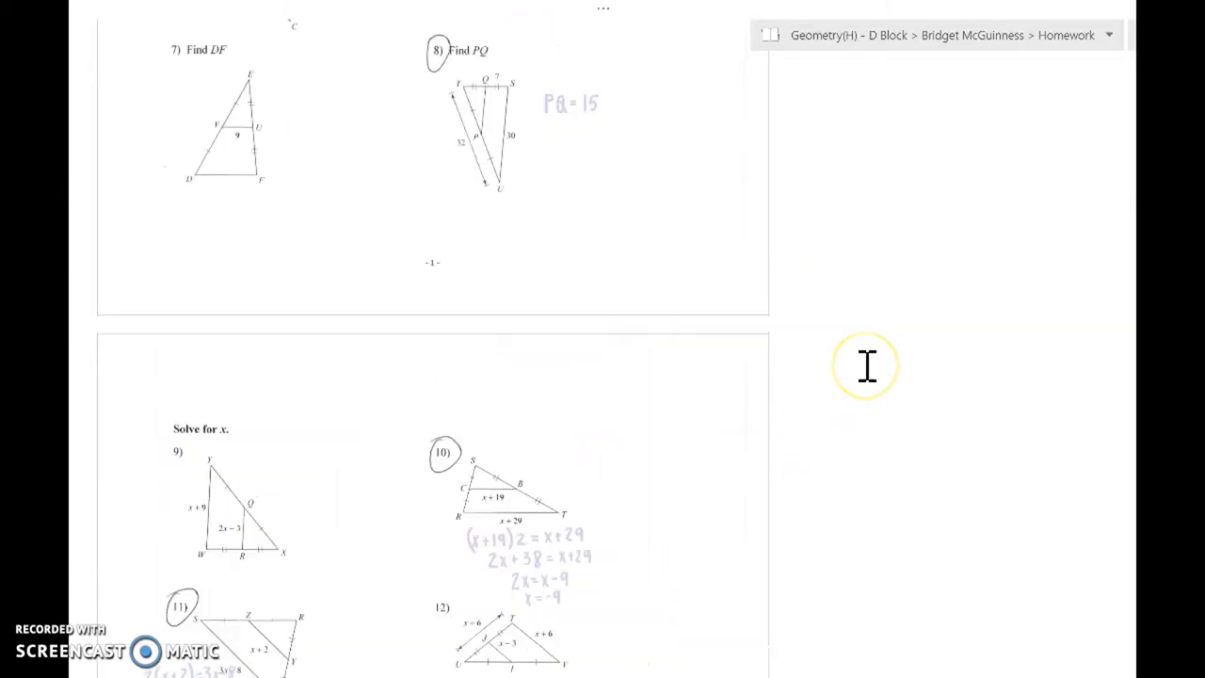
scroll(866, 365, "down", 3)
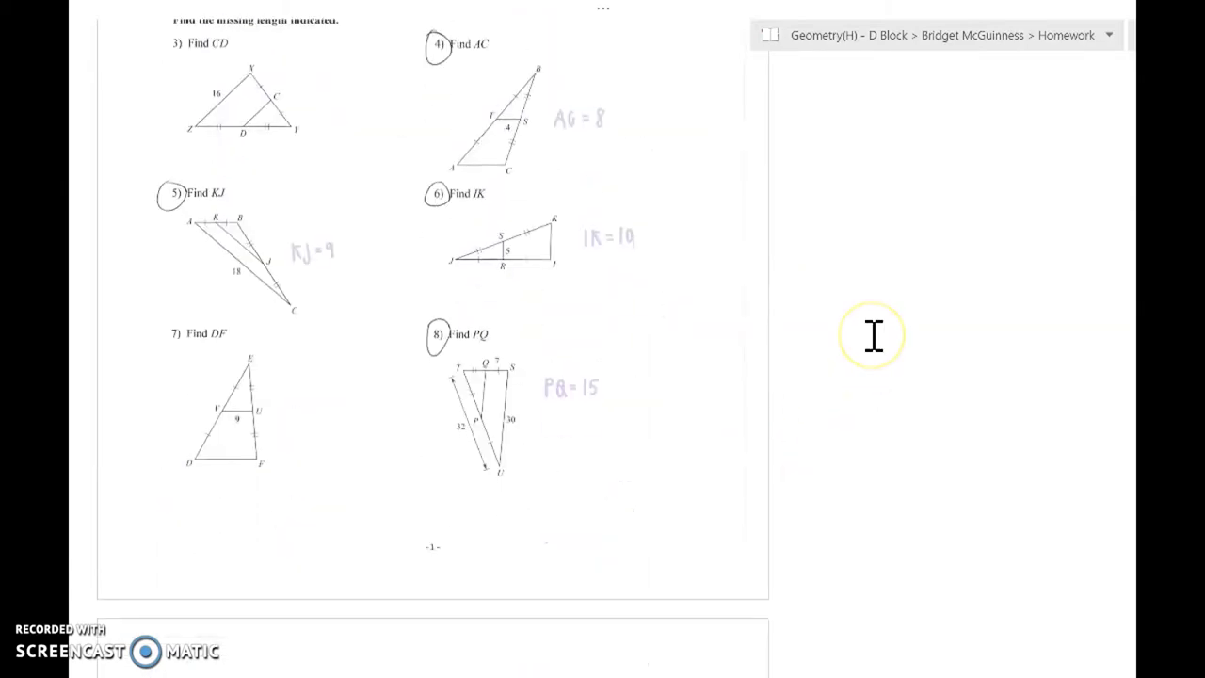
scroll(873, 336, "down", 7)
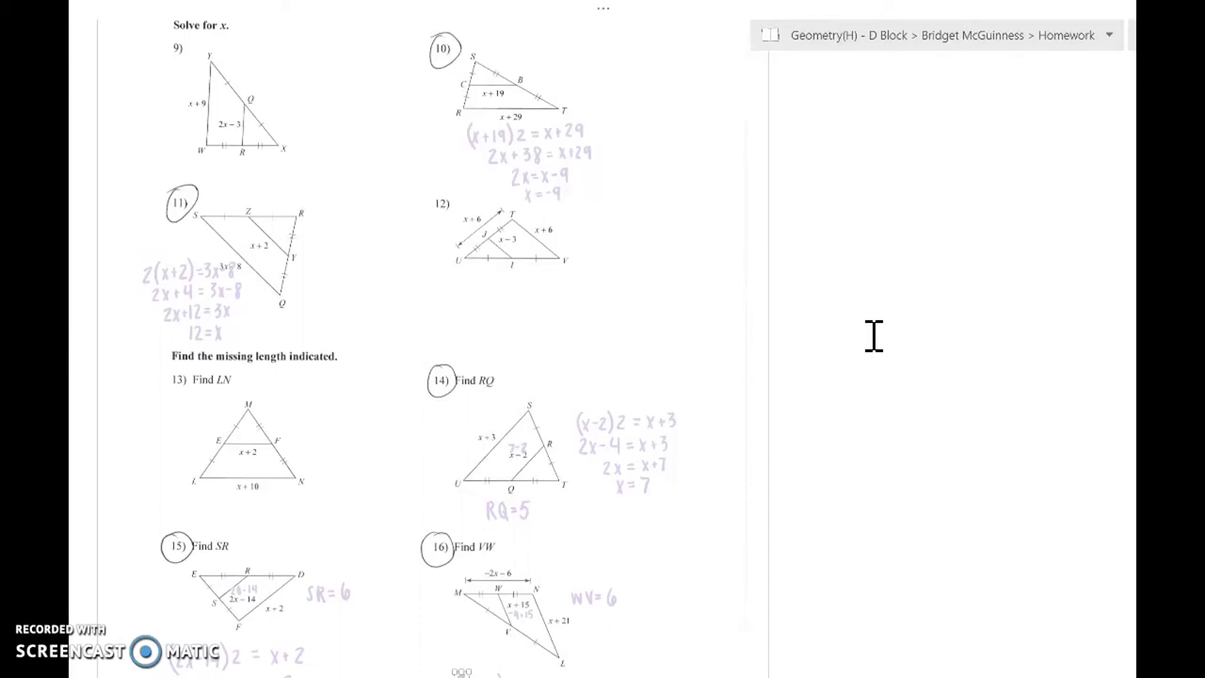
scroll(873, 336, "down", 1)
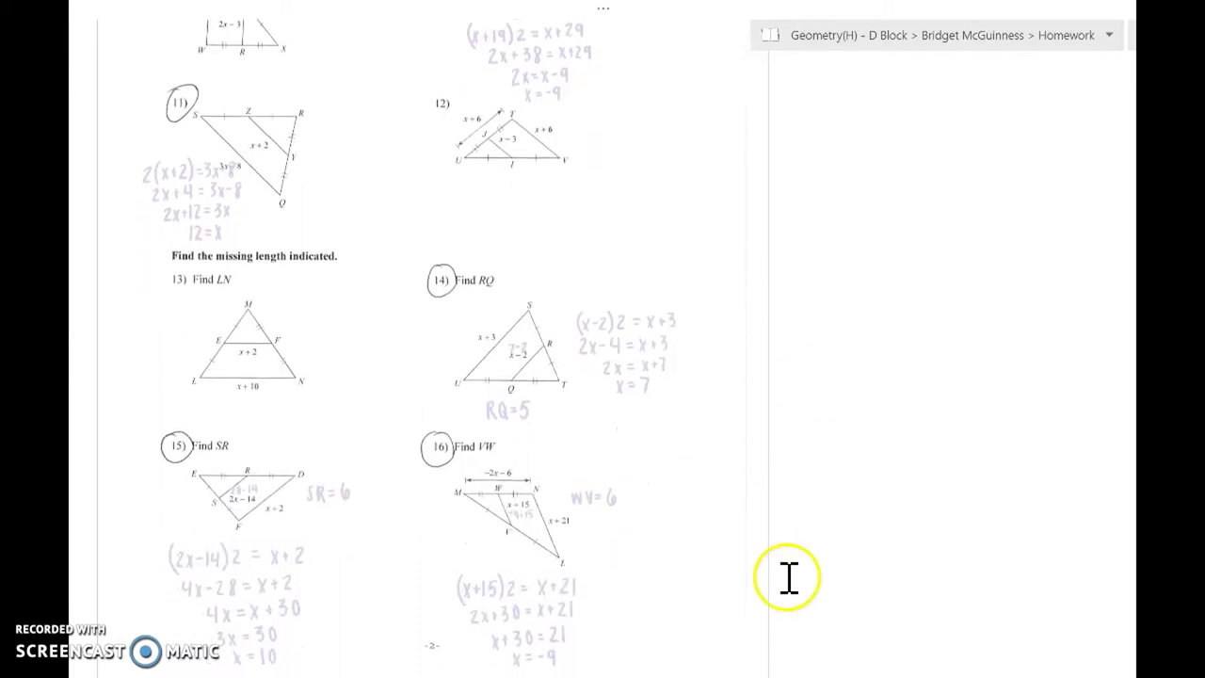
left_click(777, 436)
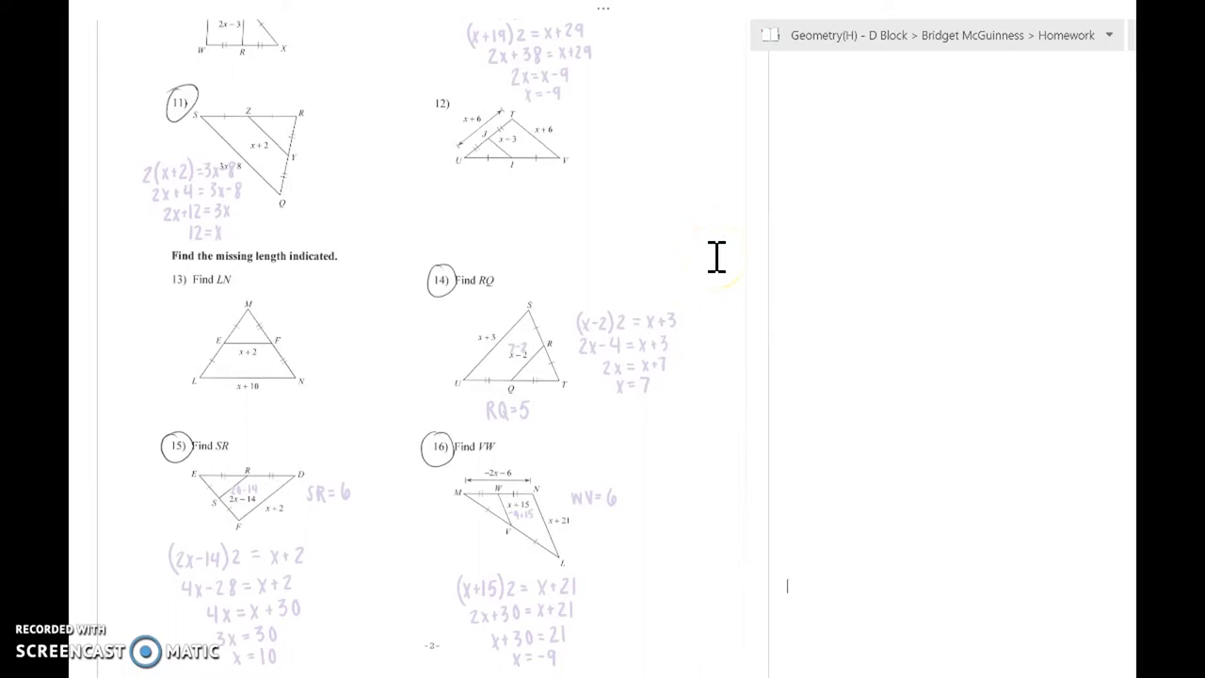
scroll(716, 256, "up", 5)
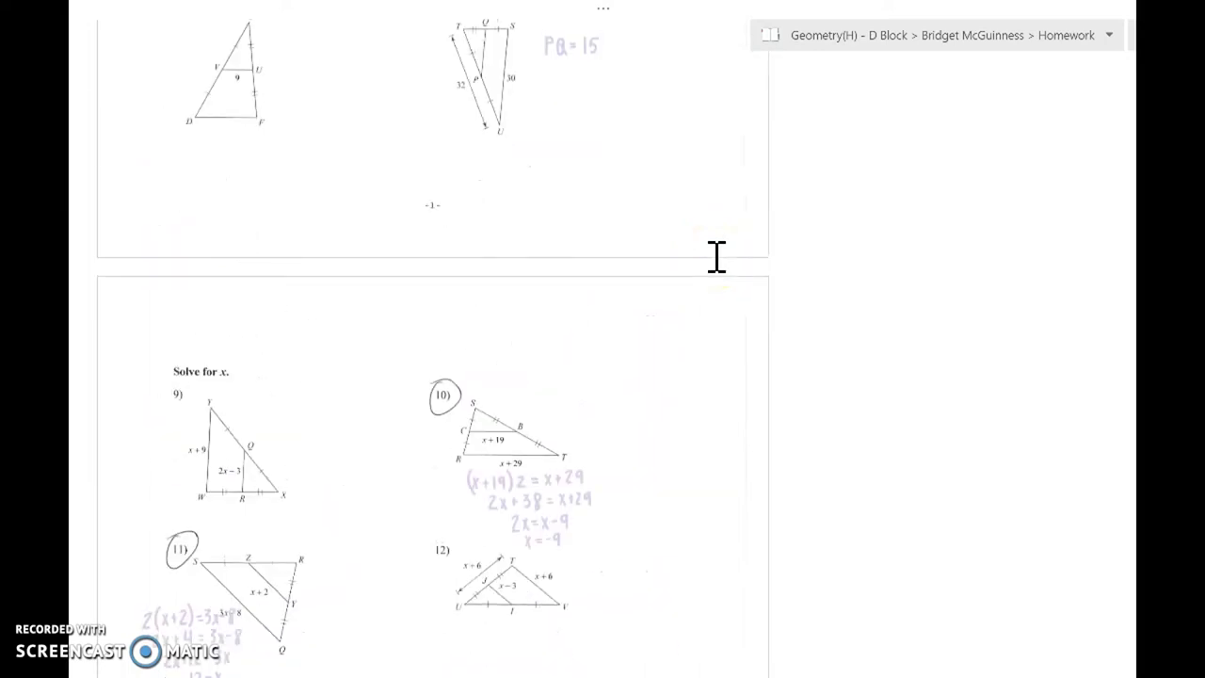
scroll(716, 256, "up", 7)
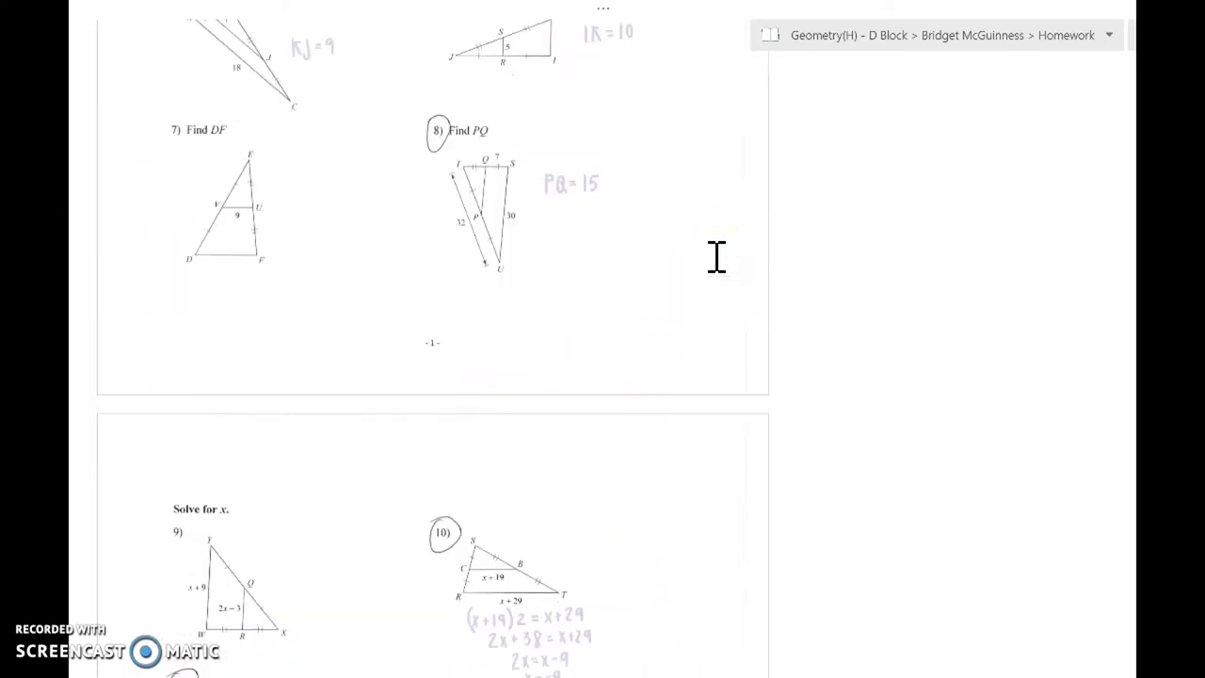
scroll(716, 256, "down", 4)
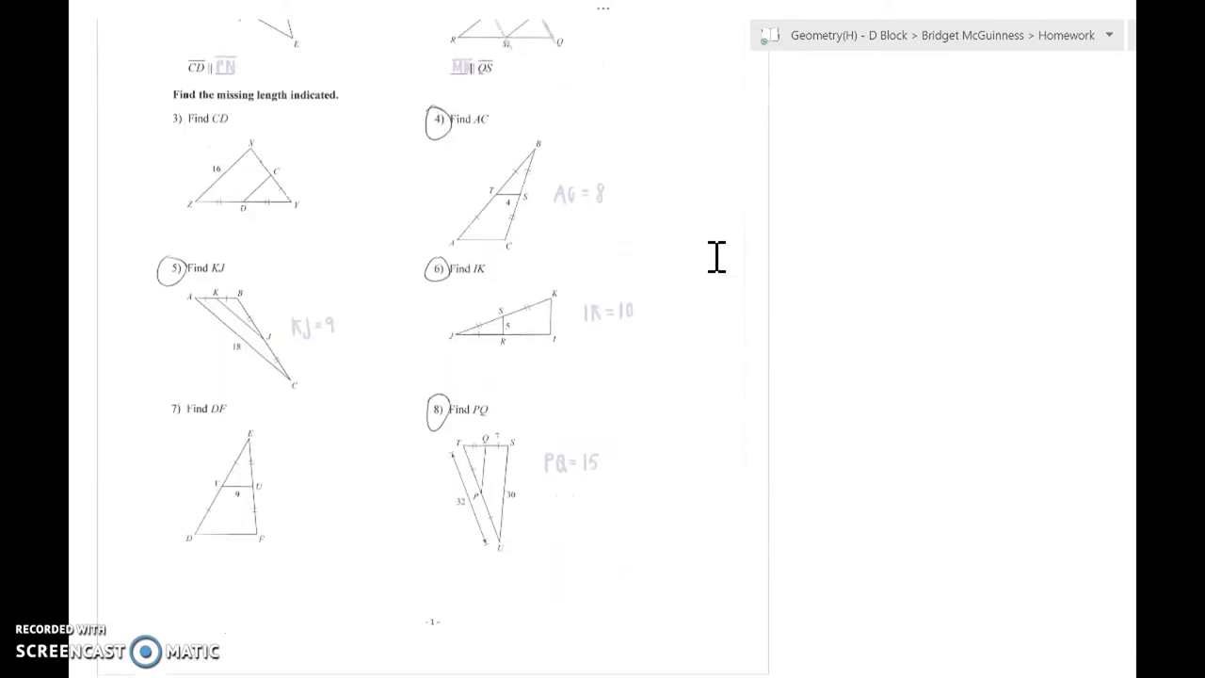
scroll(716, 256, "up", 4)
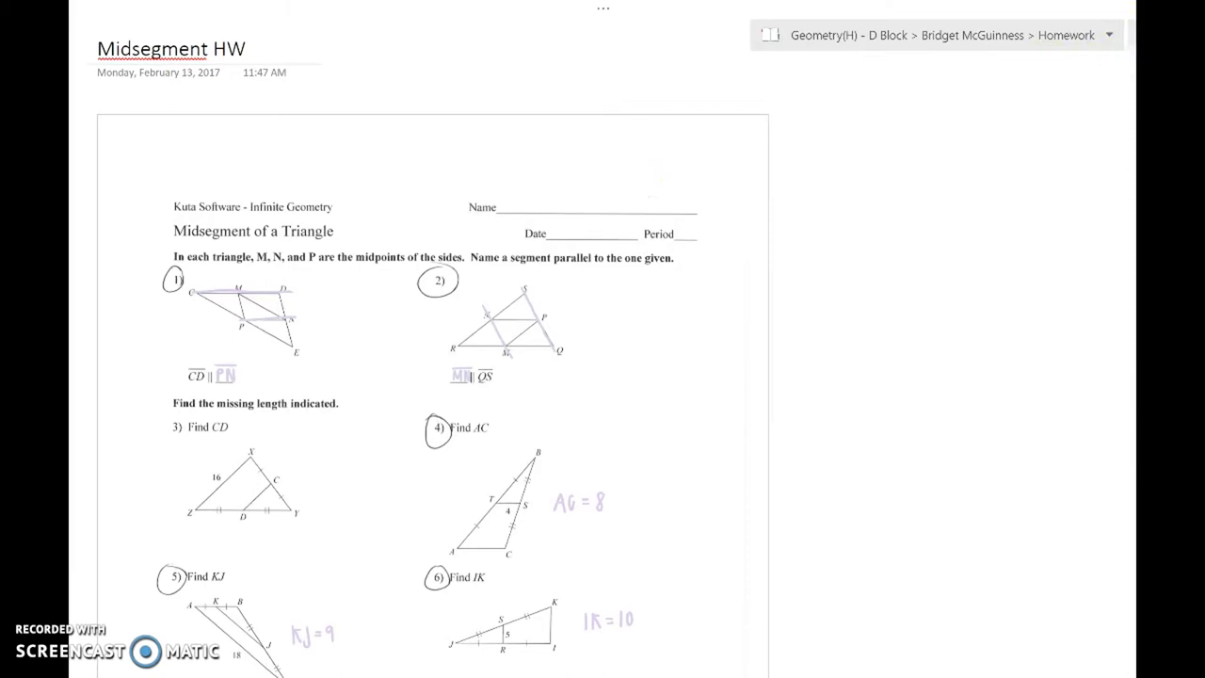
left_click(1129, 34)
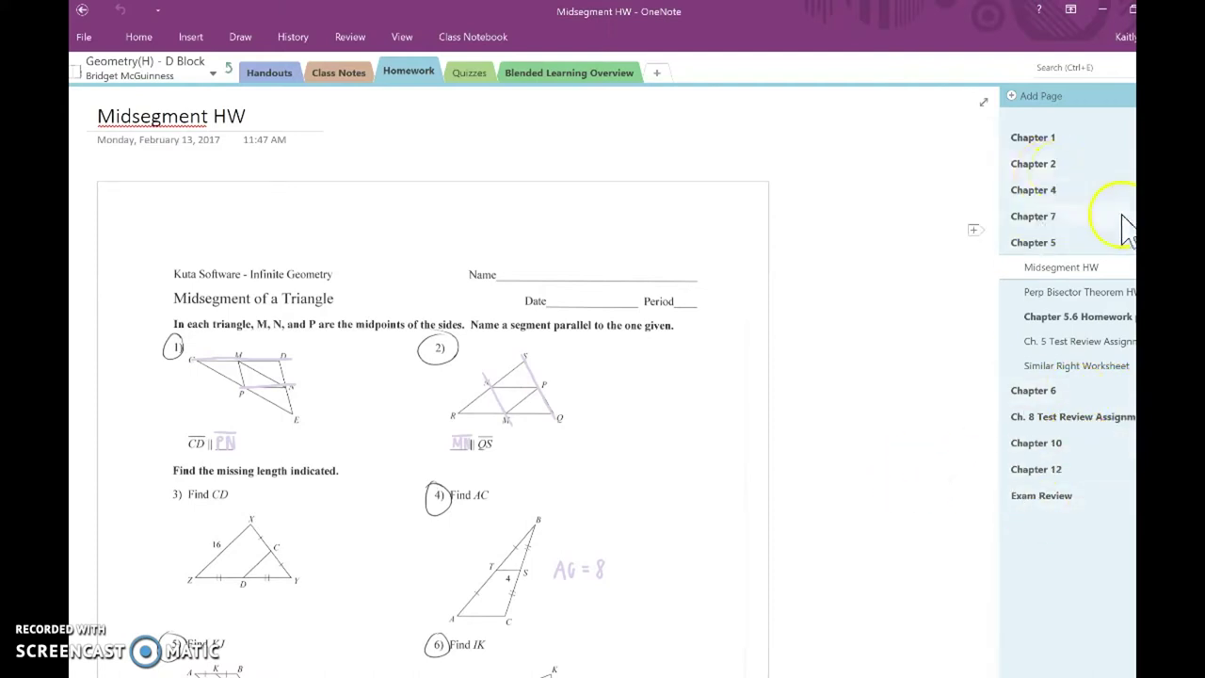
Review the 4-SSS SAS ASA and AAS Congruence page under Chapter 4, then switch to Handouts
left_click(1032, 241)
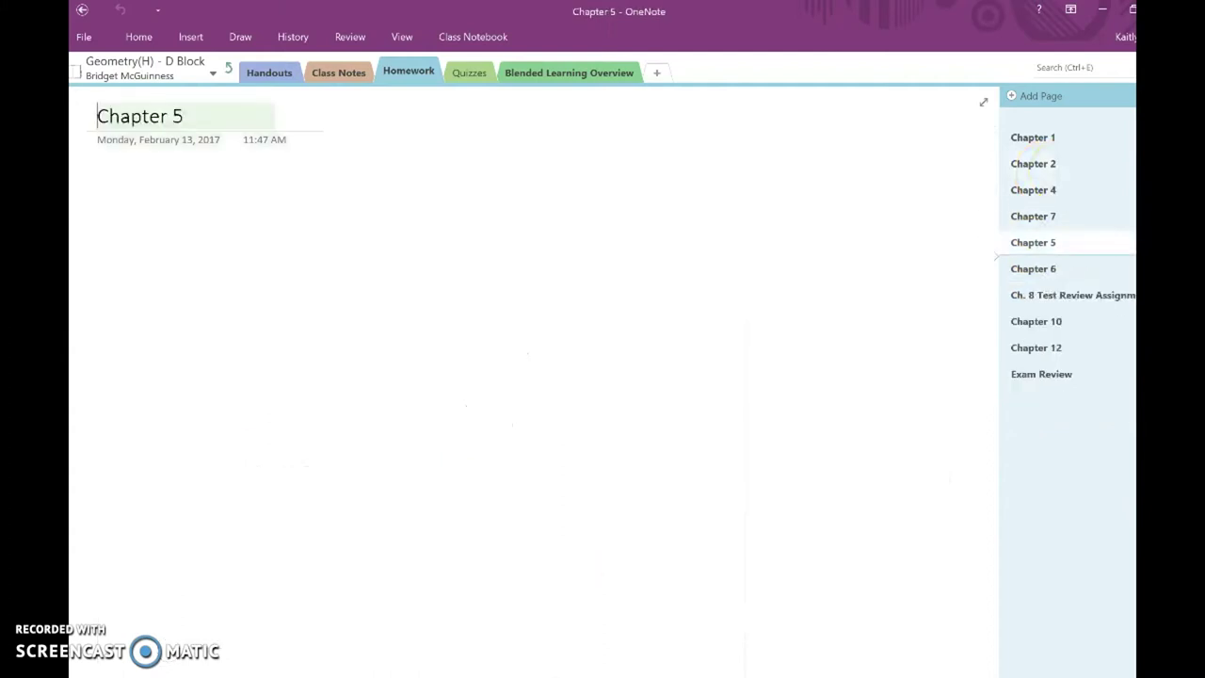
left_click(1130, 189)
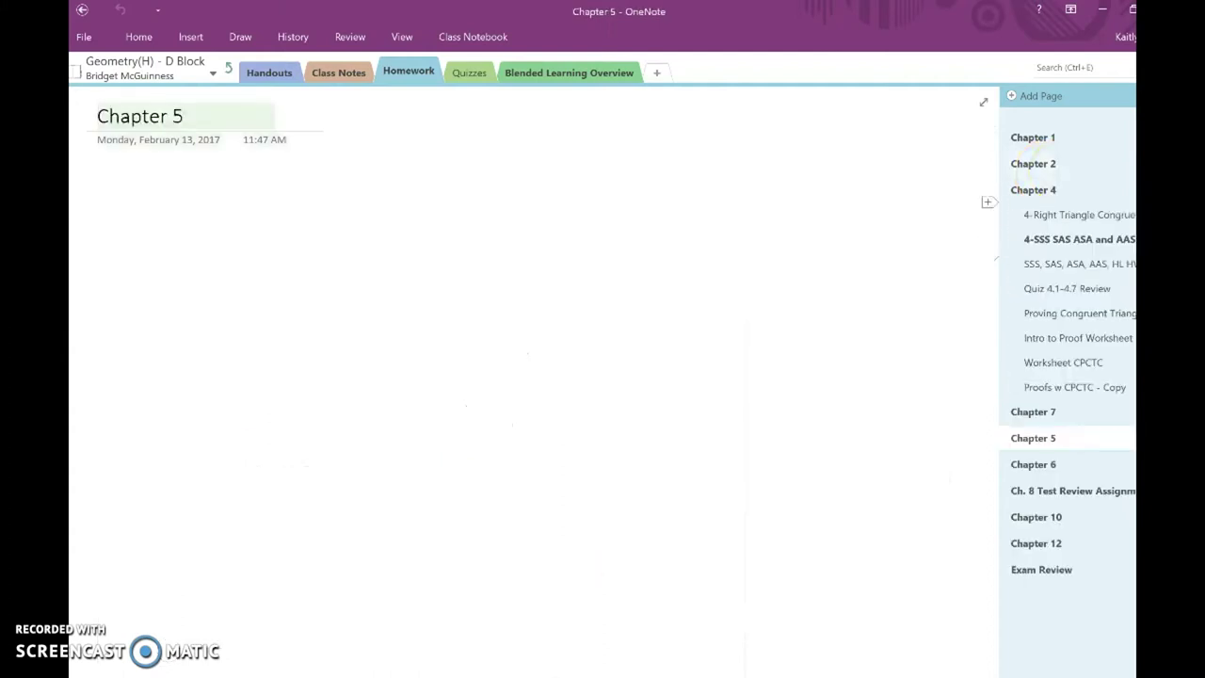
left_click(1055, 241)
scroll(874, 234, "up", 10)
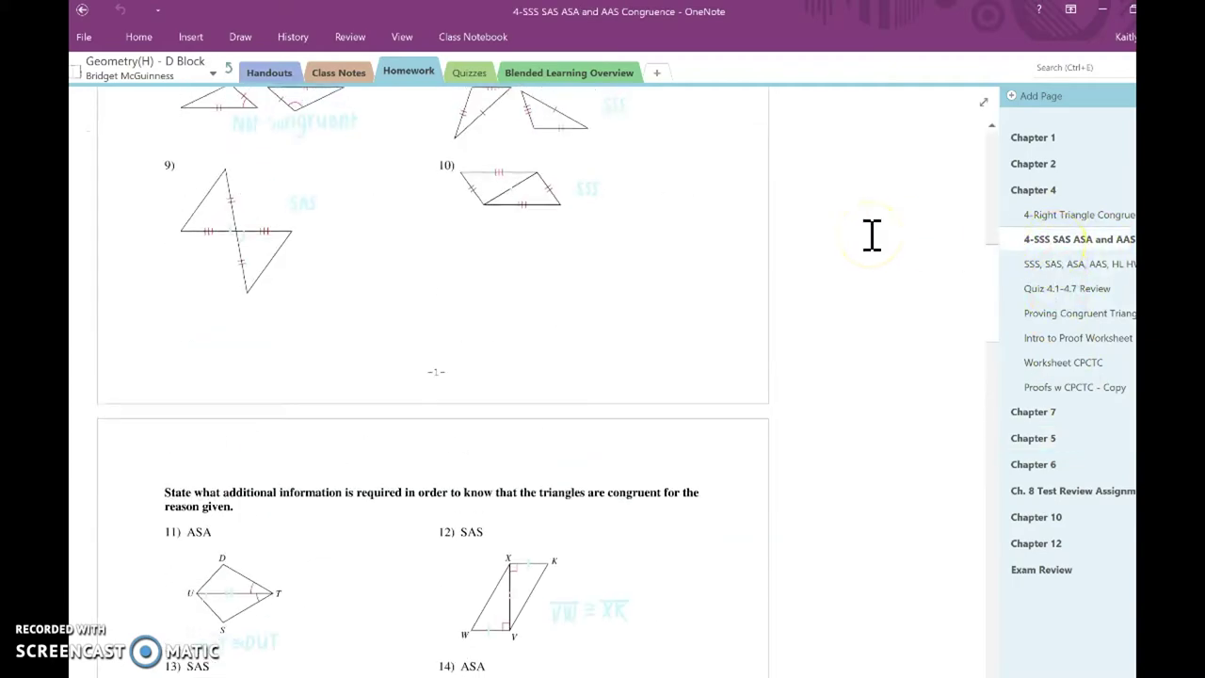
scroll(871, 234, "up", 8)
scroll(871, 234, "down", 6)
scroll(872, 234, "down", 20)
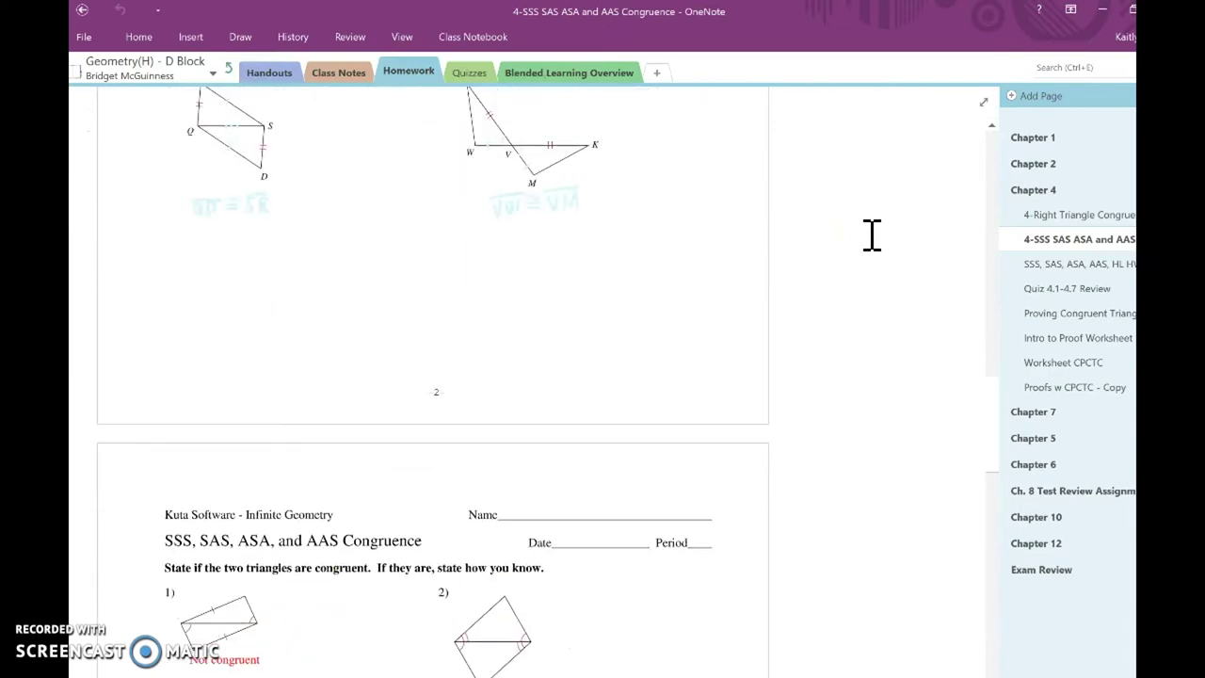
scroll(872, 234, "up", 20)
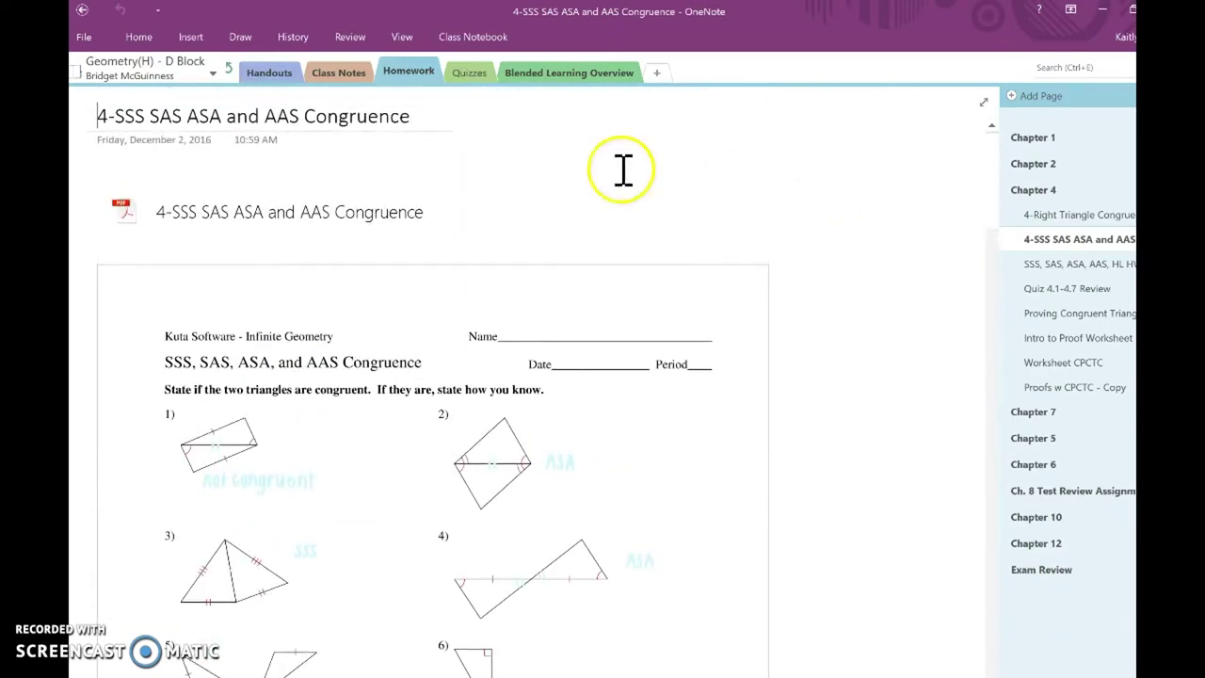
left_click(268, 75)
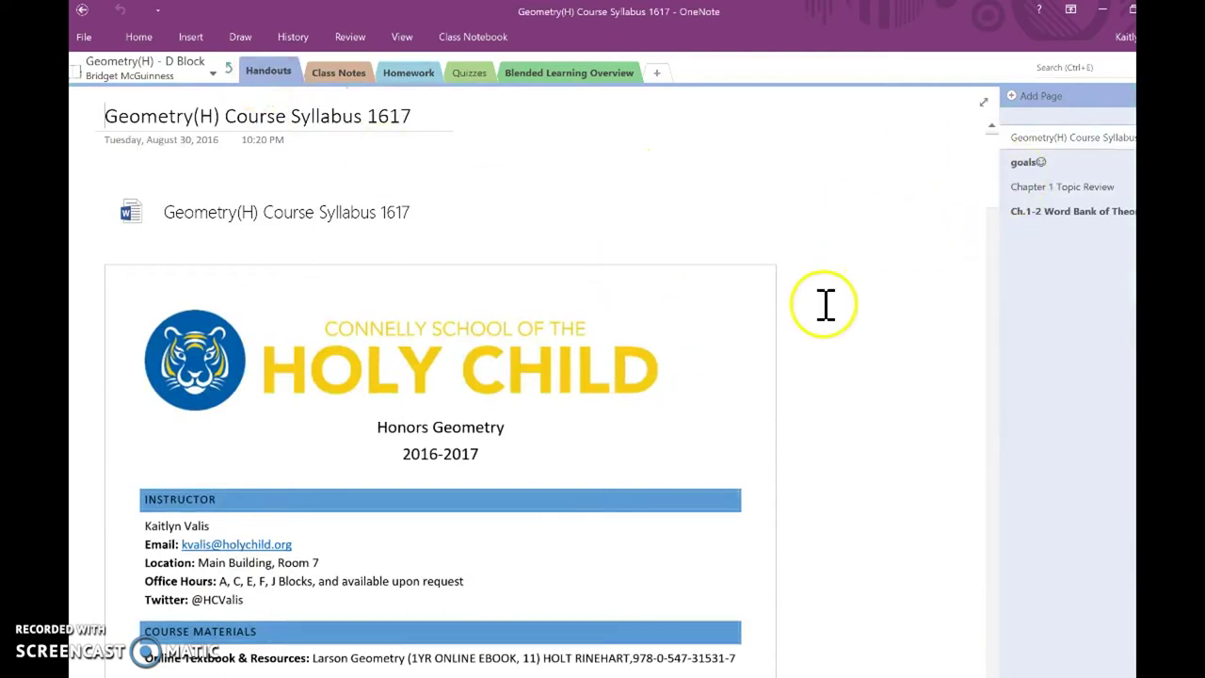
Show D Block's top-level sections and hidden student sections, then switch to Geometry(H) - G Block
left_click(229, 70)
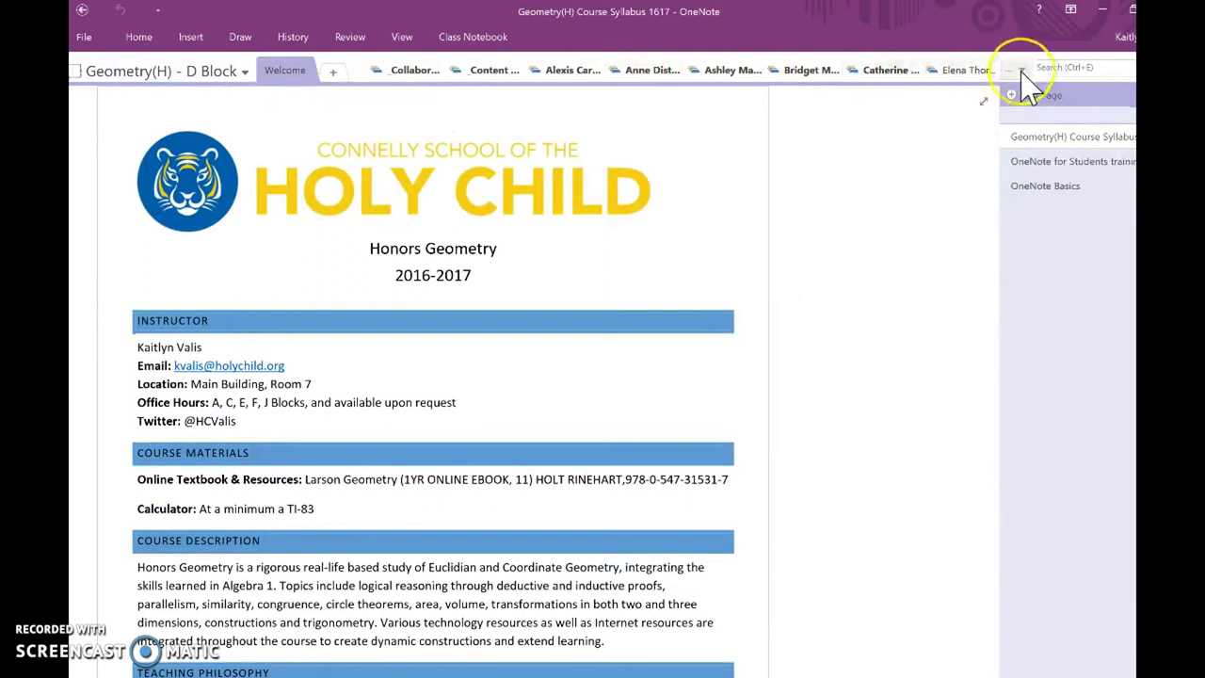
left_click(1021, 70)
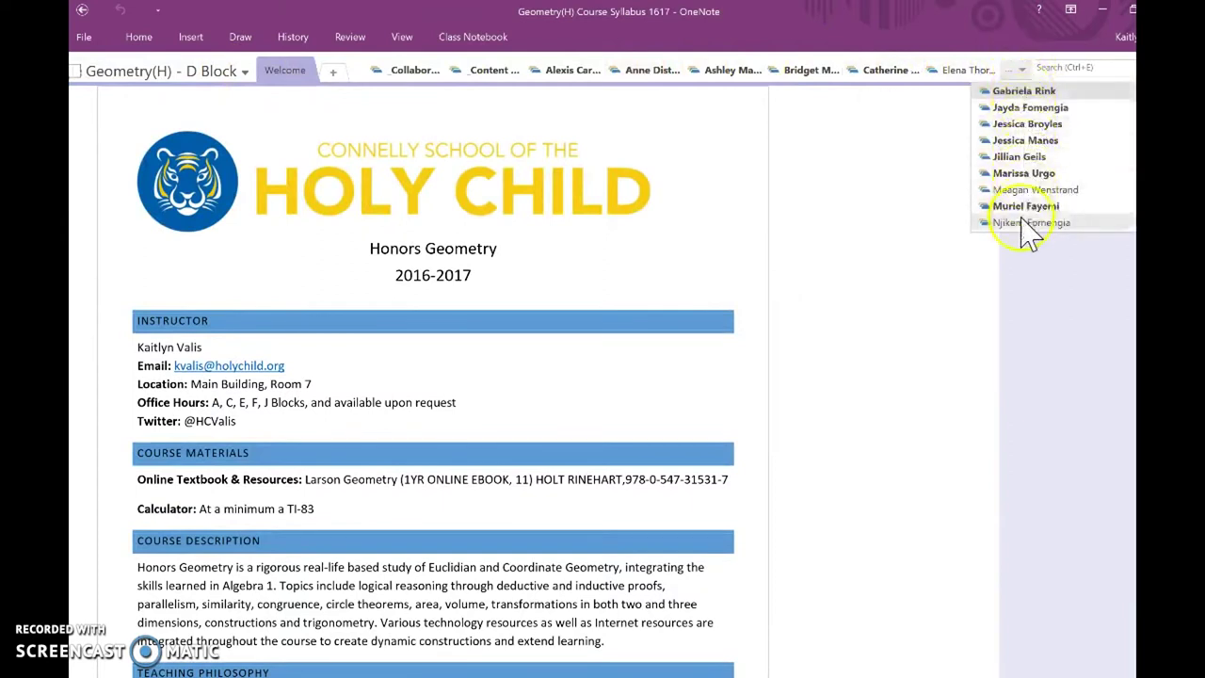
left_click(681, 113)
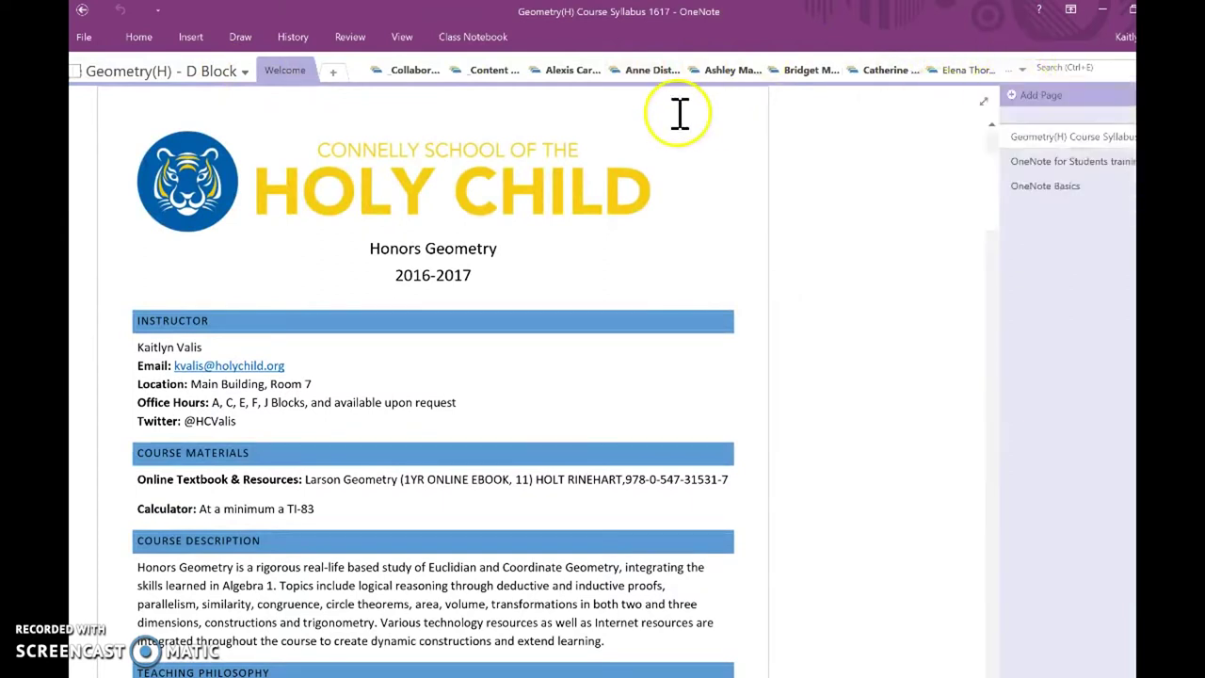
left_click(219, 75)
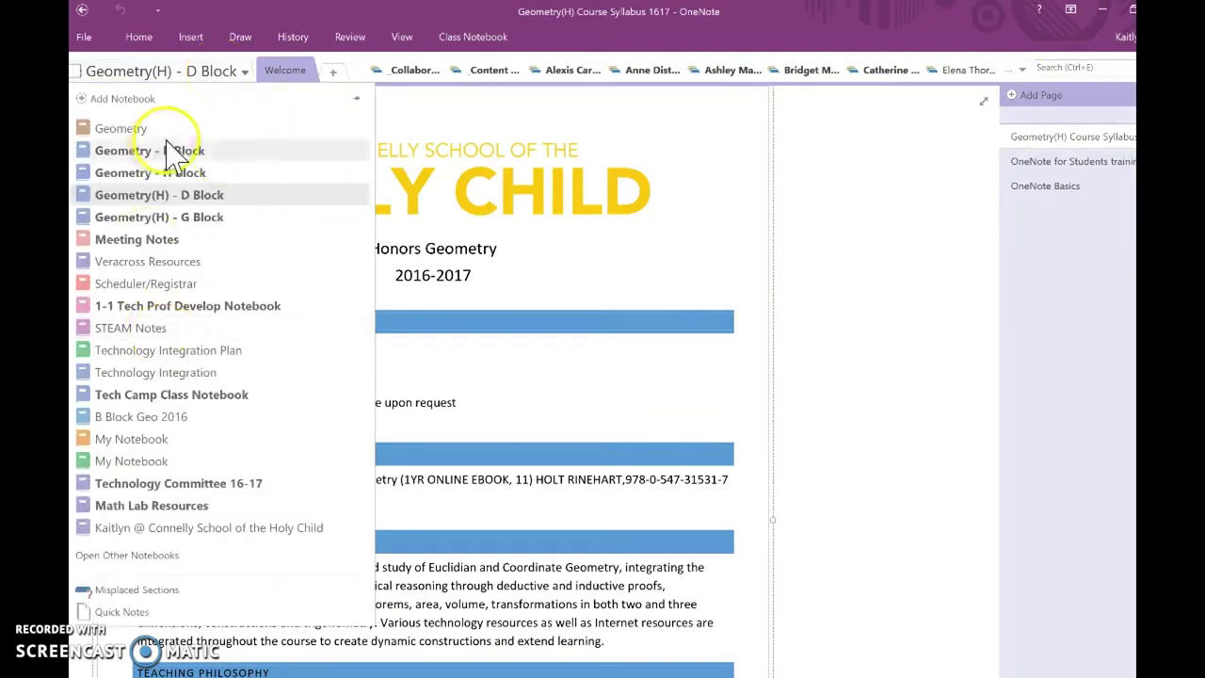
left_click(201, 221)
Briefly show the Draw tools on the Valis - Pyramids homework page, then go to Class Notes
scroll(640, 374, "up", 15)
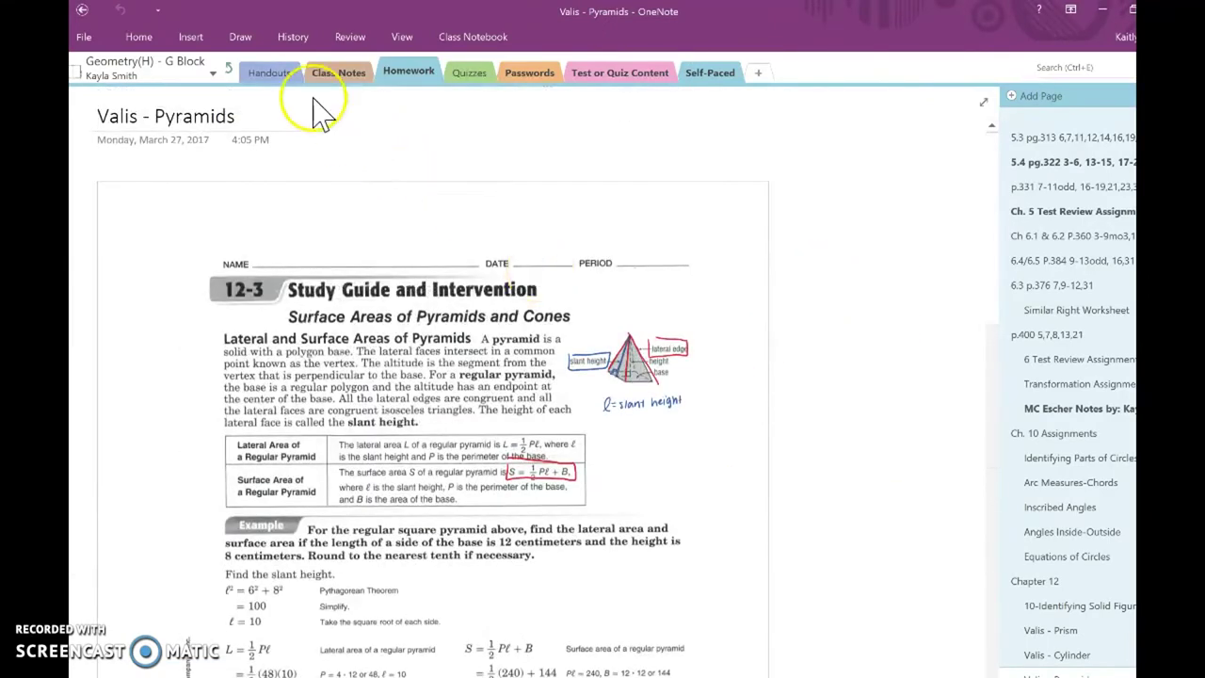
left_click(239, 38)
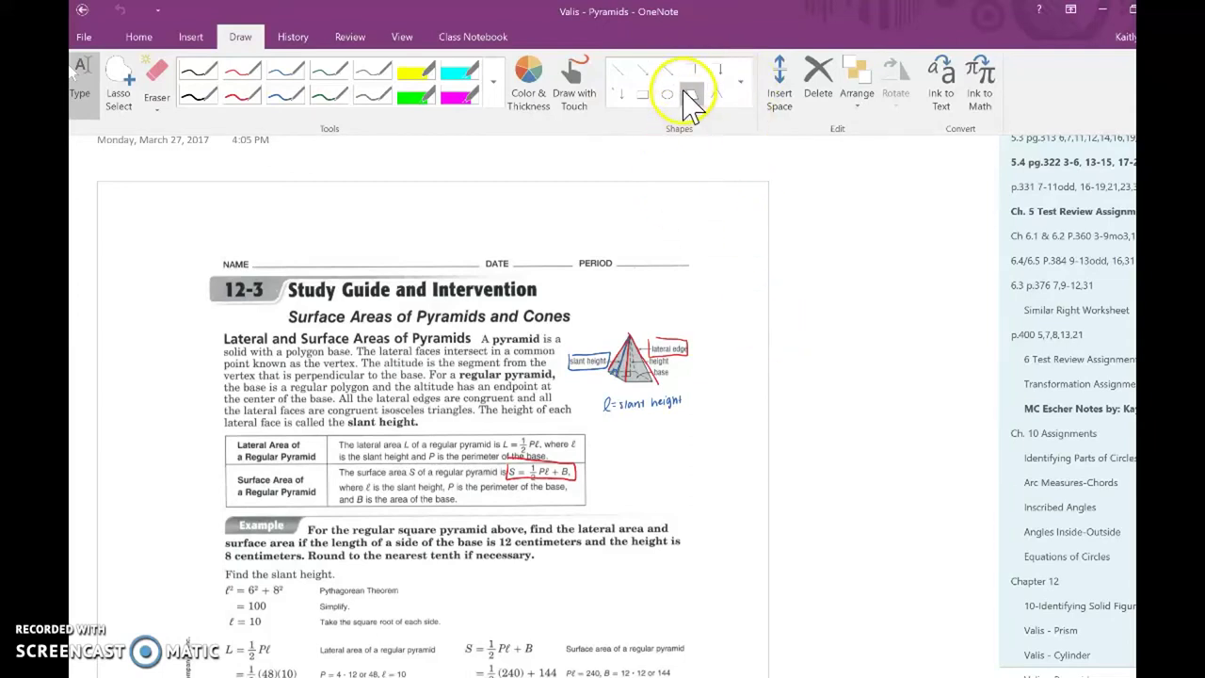
left_click(823, 534)
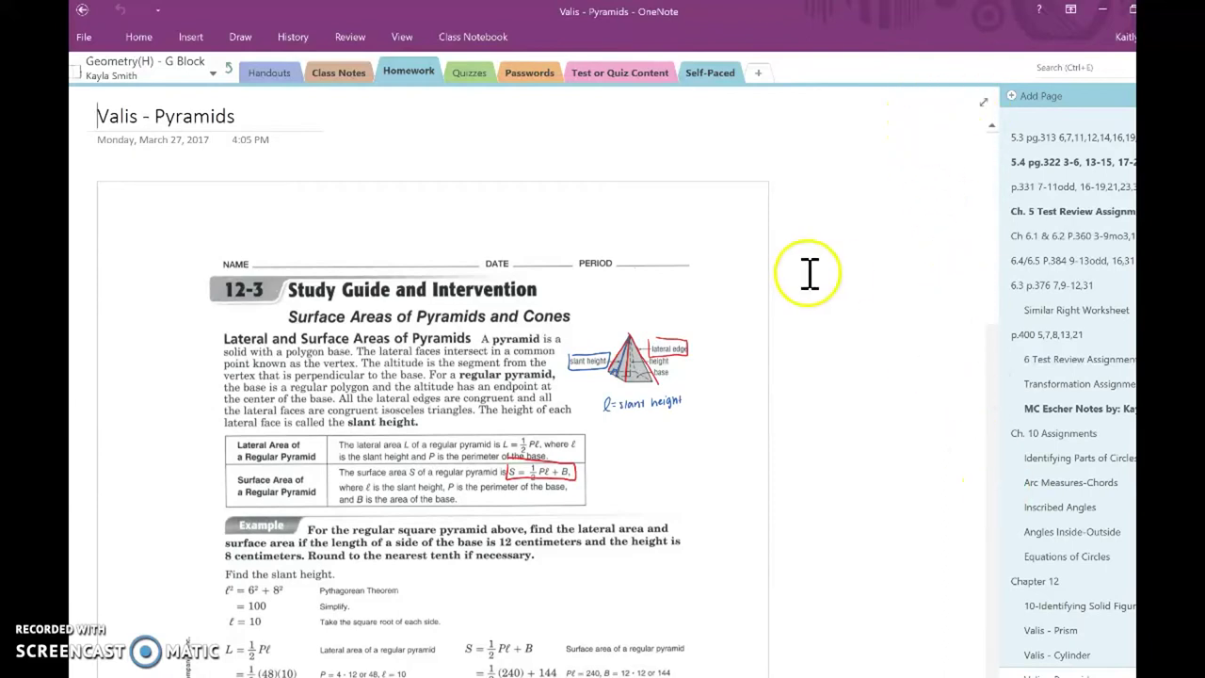
left_click(341, 75)
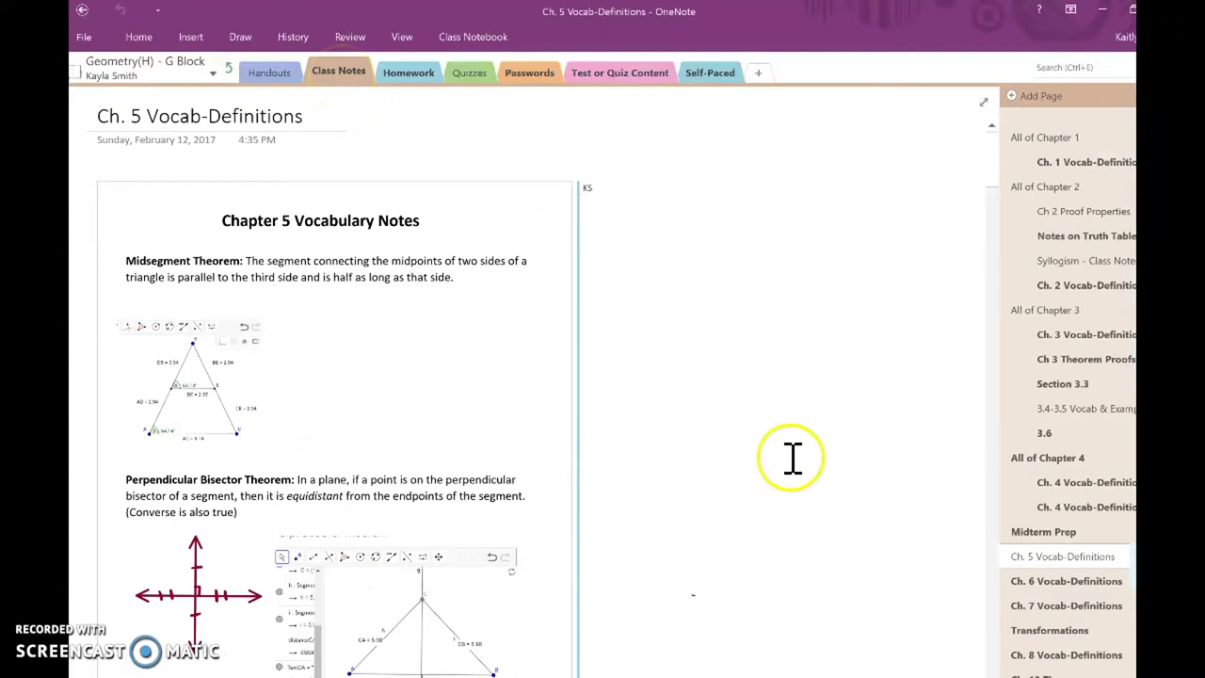
Scroll the Ch. 5 Vocab-Definitions notes, then return to the Homework section
scroll(792, 458, "down", 3)
scroll(793, 458, "up", 4)
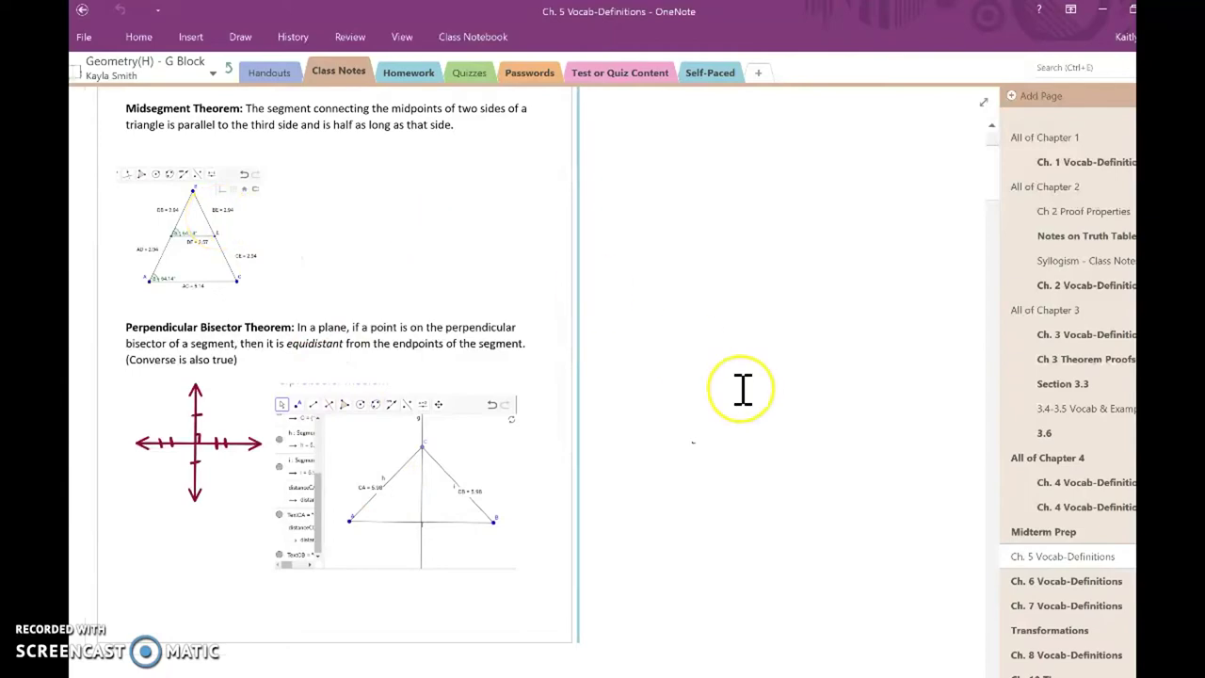
scroll(742, 389, "down", 3)
scroll(743, 389, "up", 5)
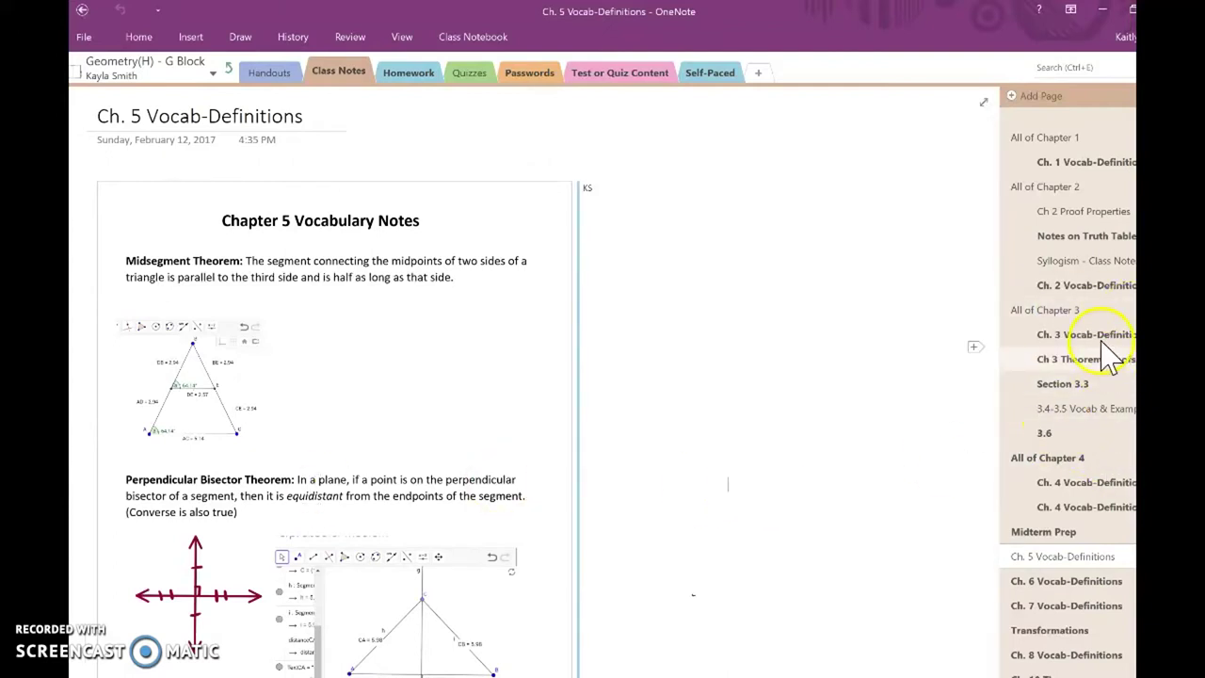
left_click(406, 77)
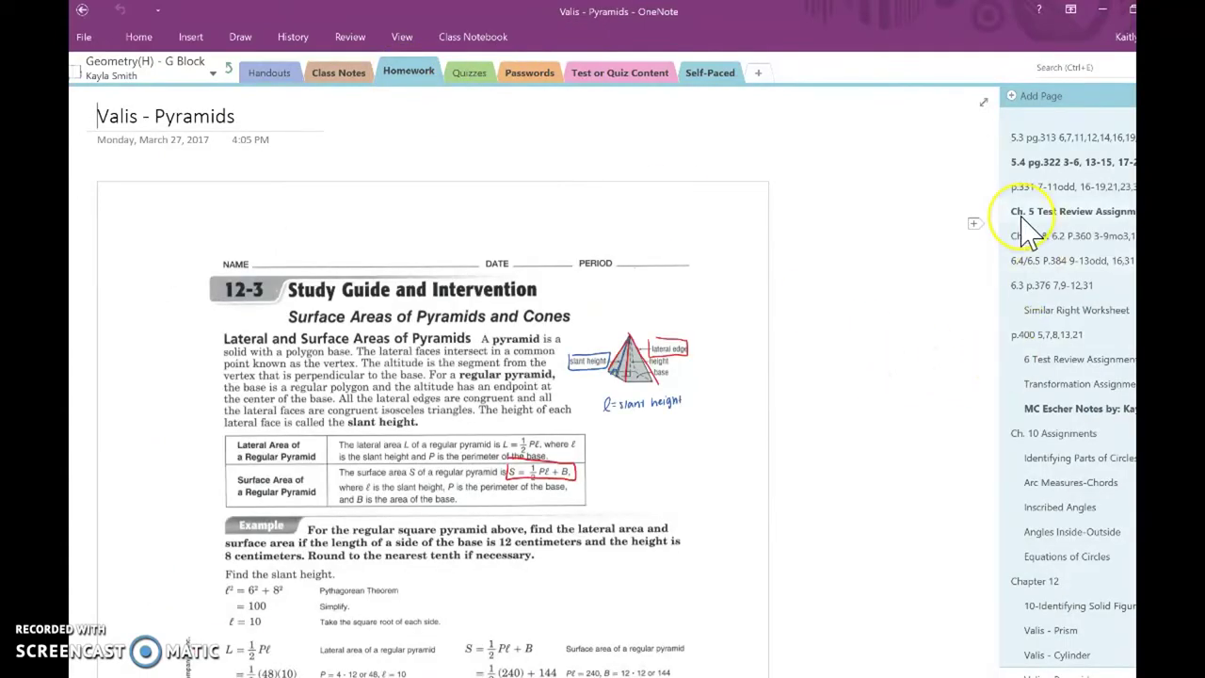
Open homework pages 4.1 p. 221, 4.2/4.7 p.228, 4-Right Triangle Congruence, 3.3 Pg. 165 and 3.5 p.184
scroll(1029, 229, "up", 3)
scroll(1030, 228, "up", 8)
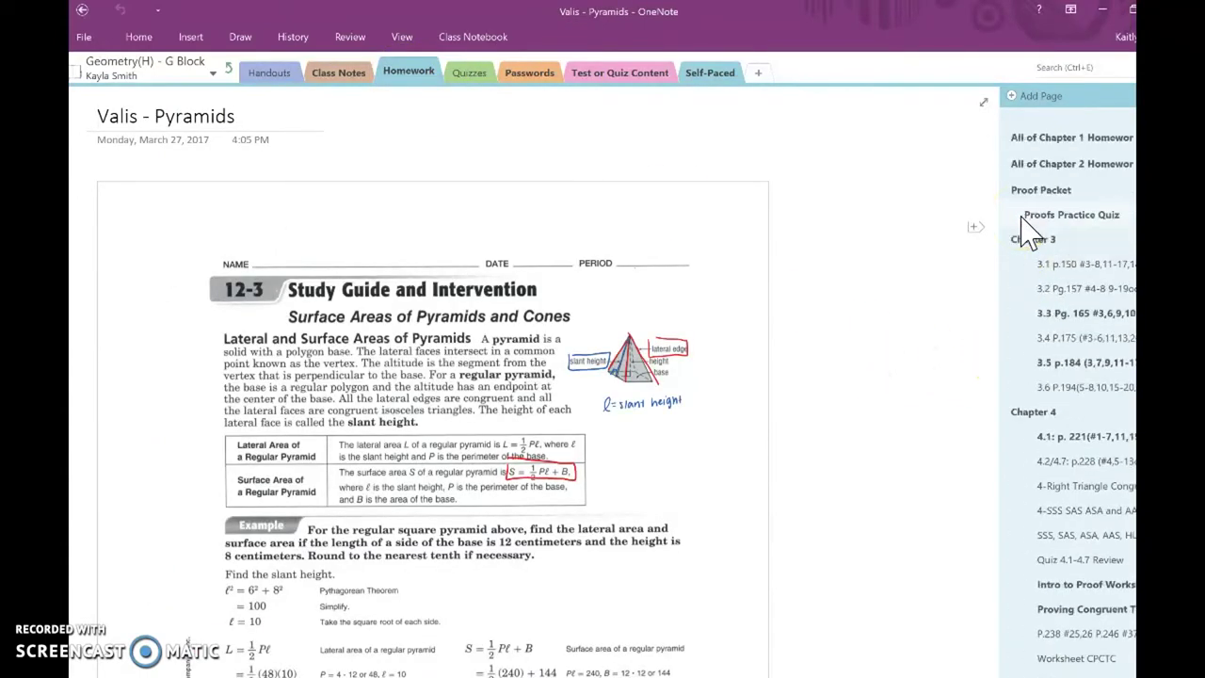
left_click(1083, 443)
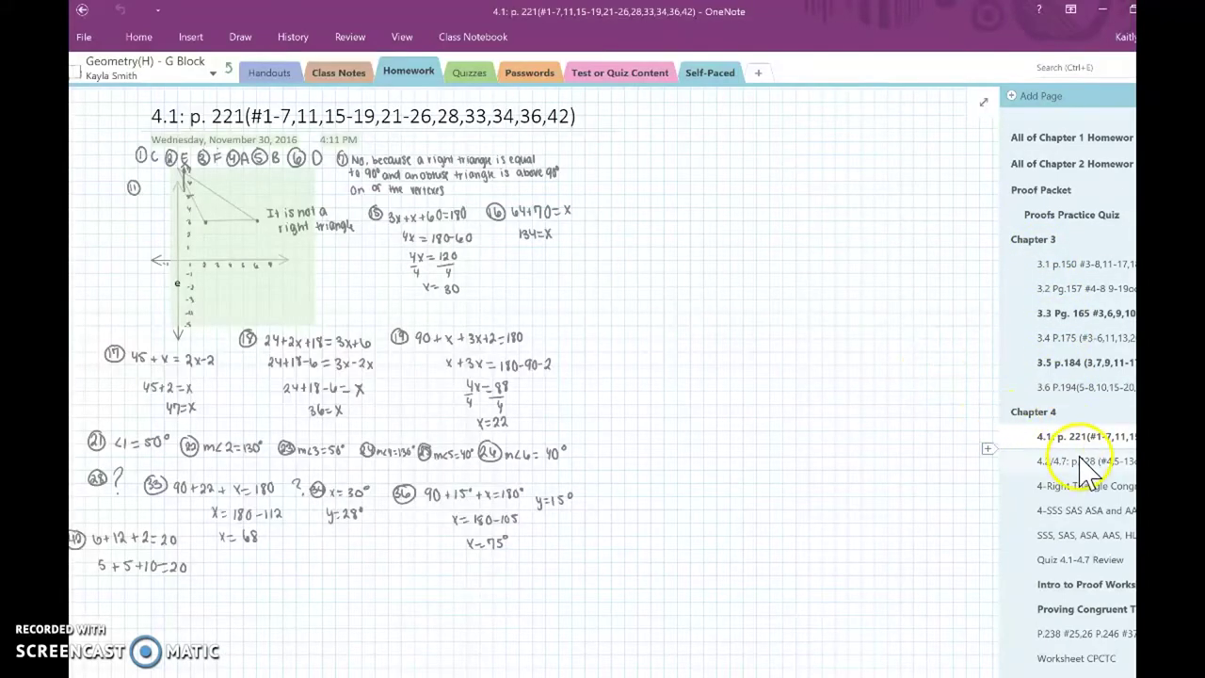
left_click(1080, 459)
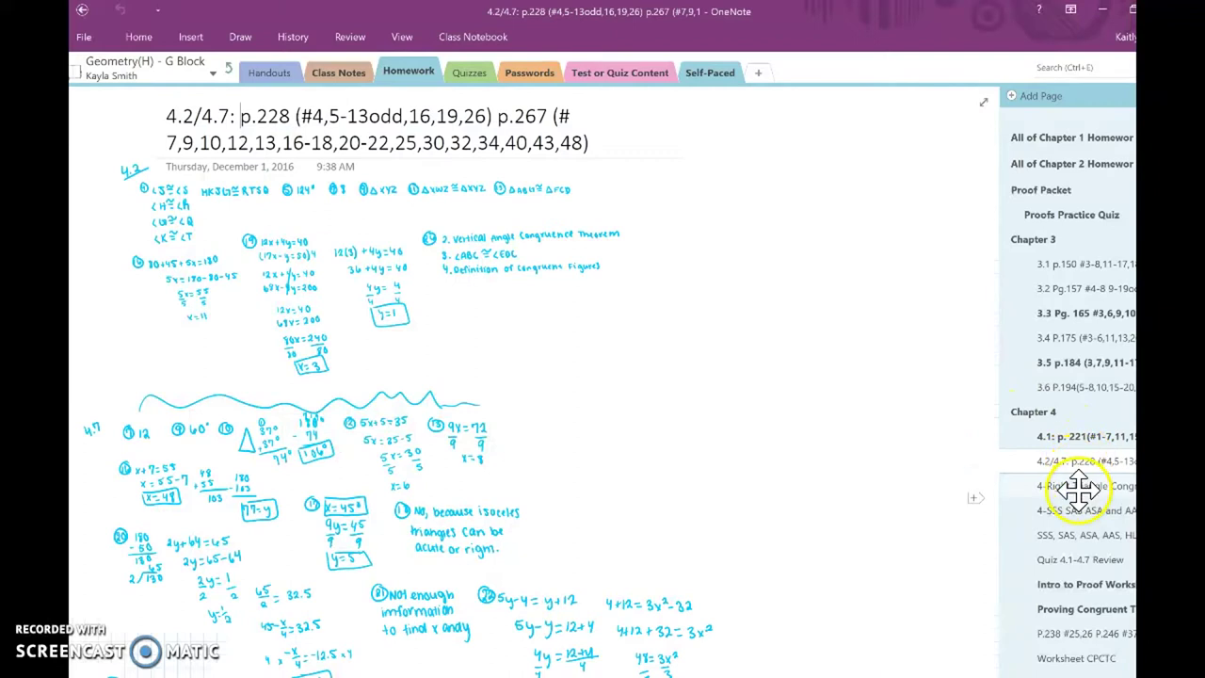
left_click(1080, 486)
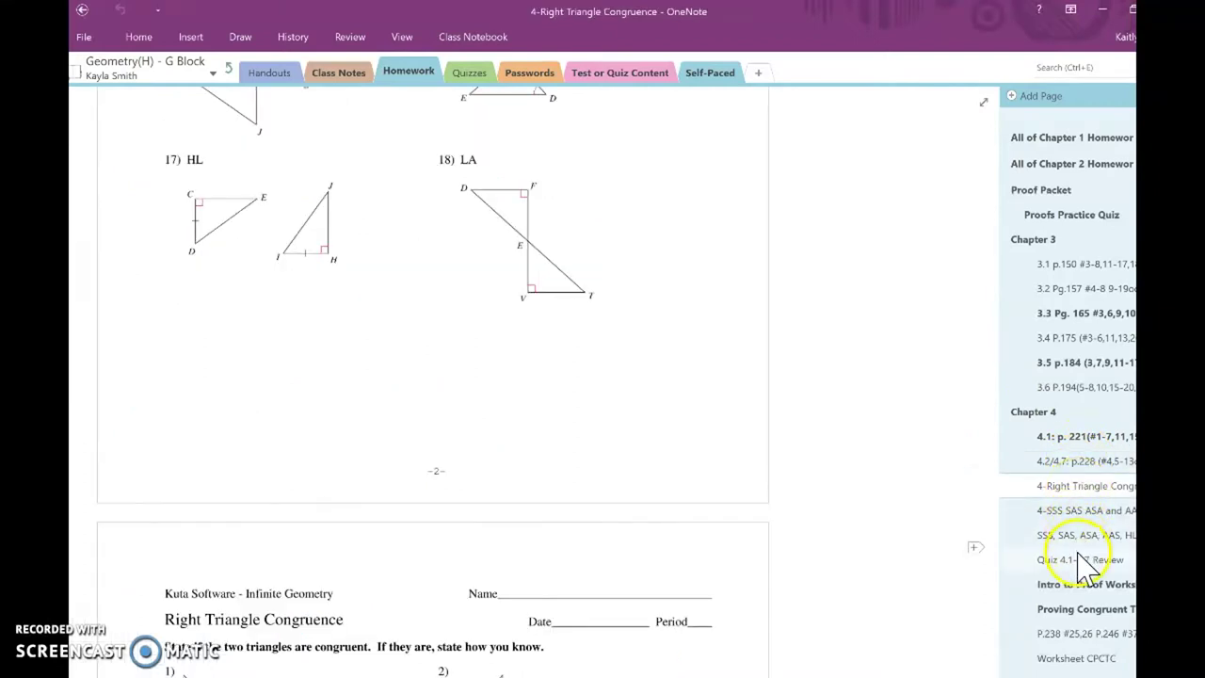
left_click(1068, 311)
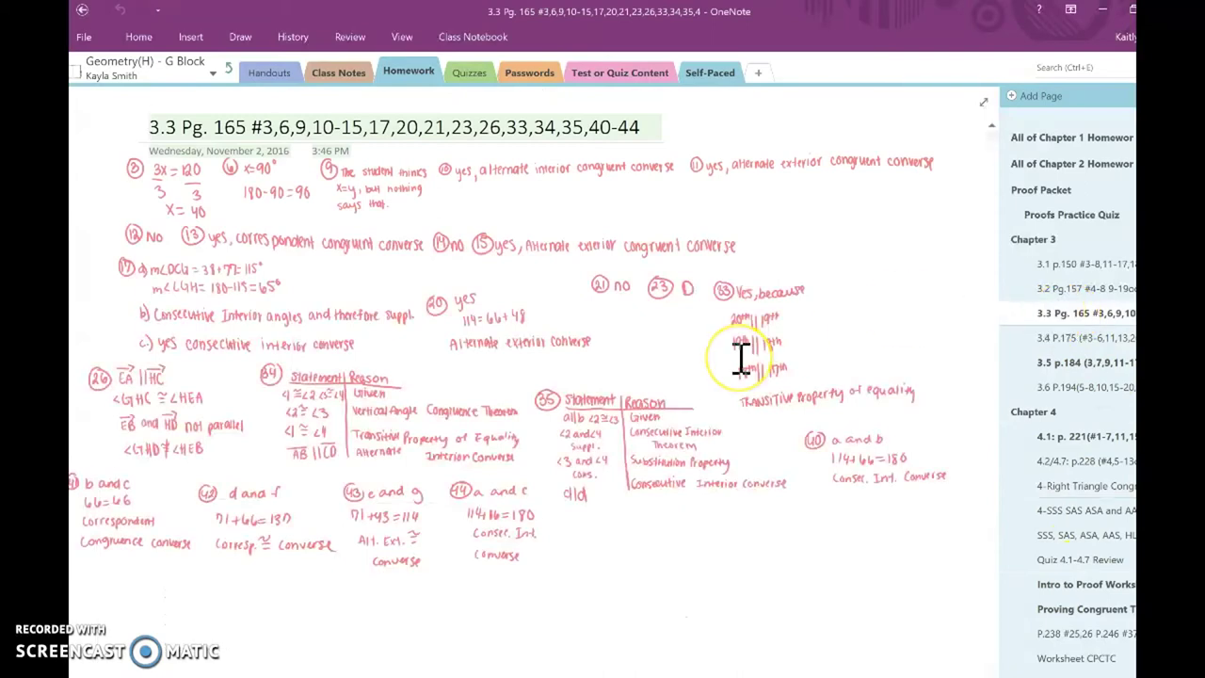
left_click(1068, 362)
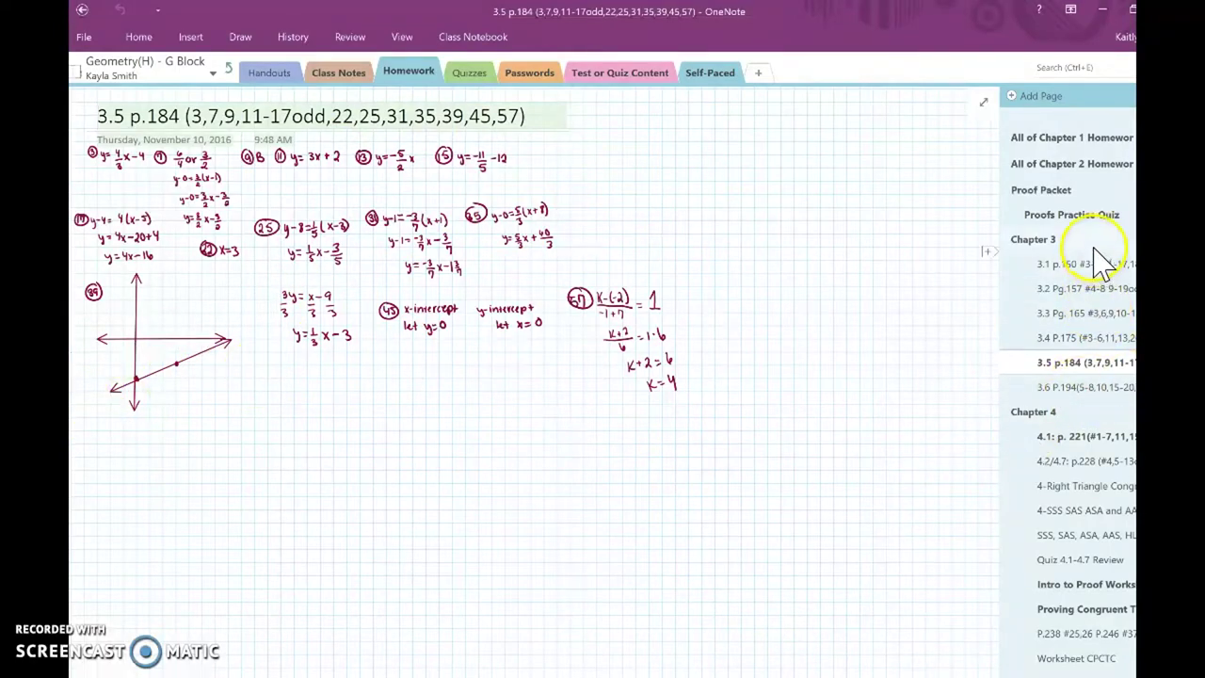
Browse the Chapter 3, Chapter 2 and Chapter 1 homework pages, ending on Chapter 1 Section 5
left_click(1032, 239)
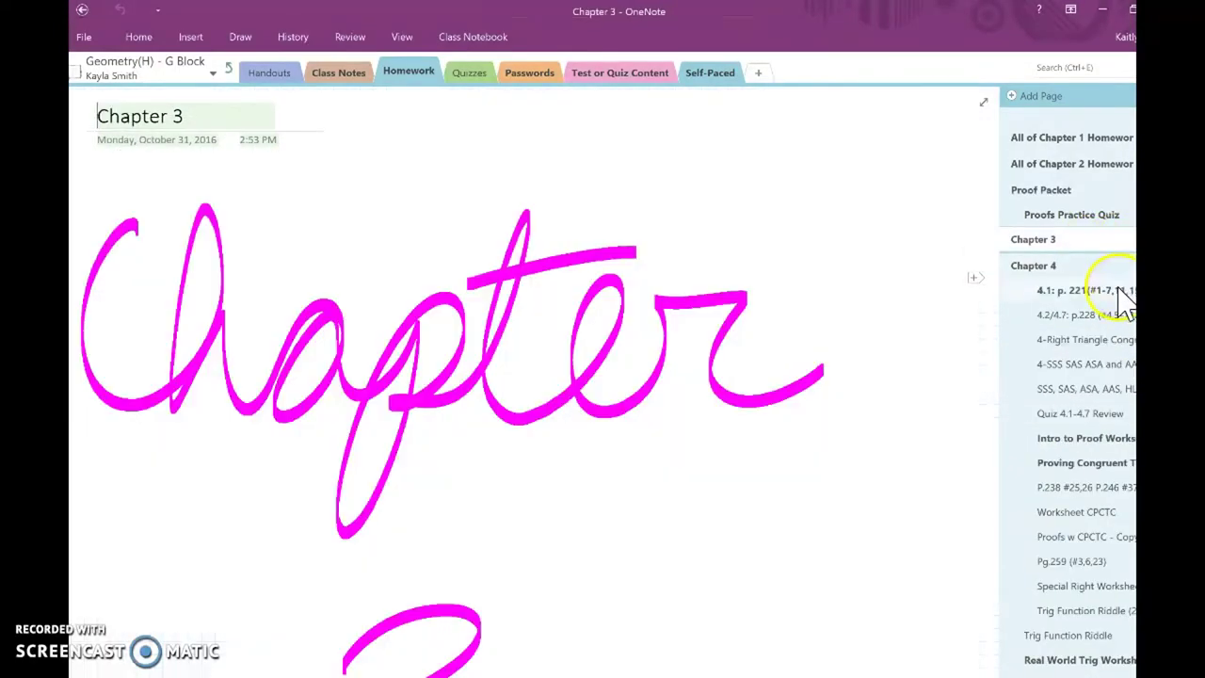
left_click(1119, 290)
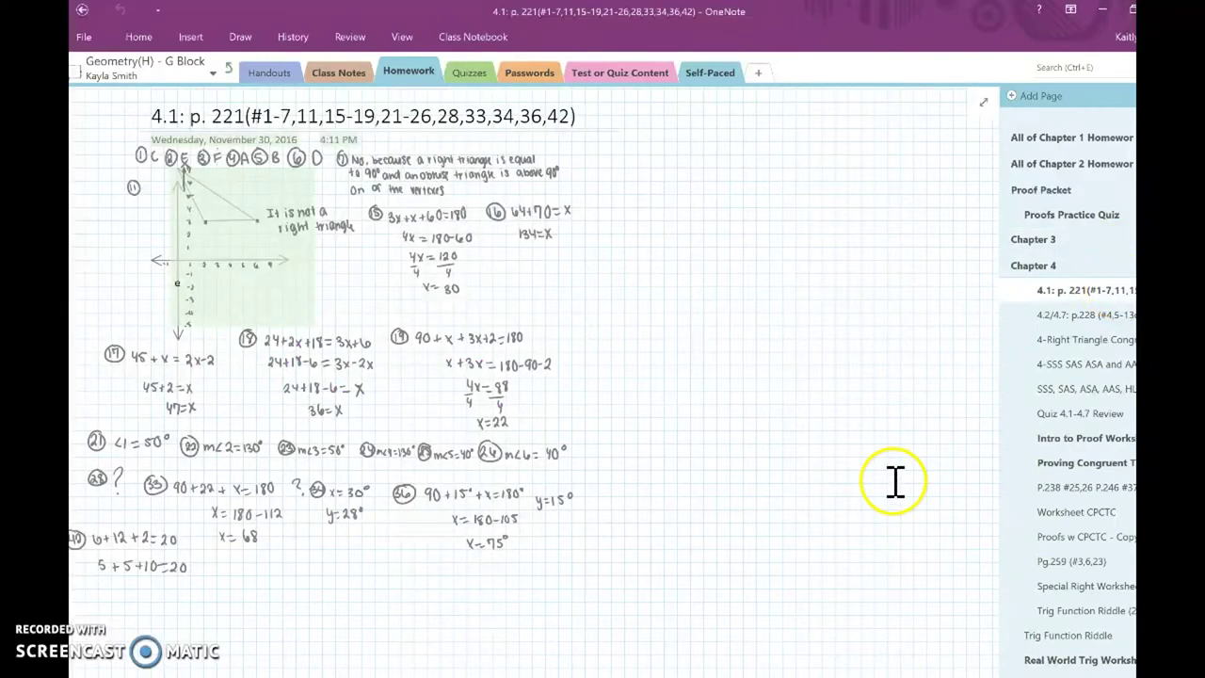
scroll(1083, 444, "down", 2)
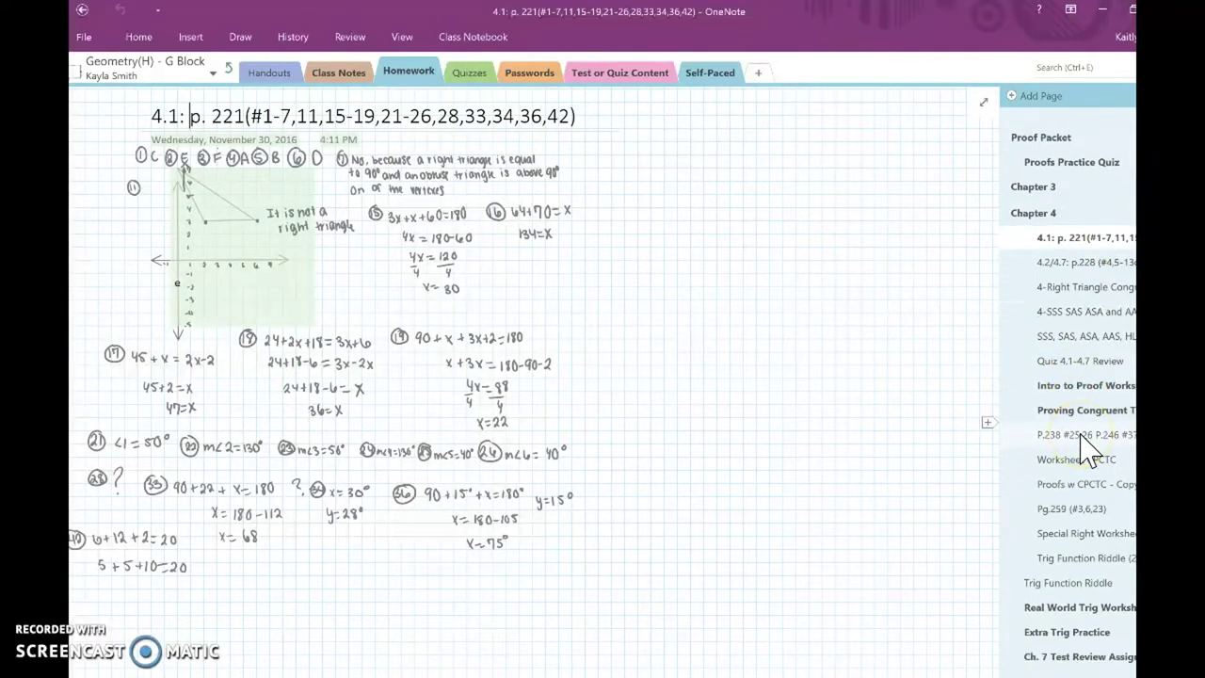
scroll(1087, 452, "up", 3)
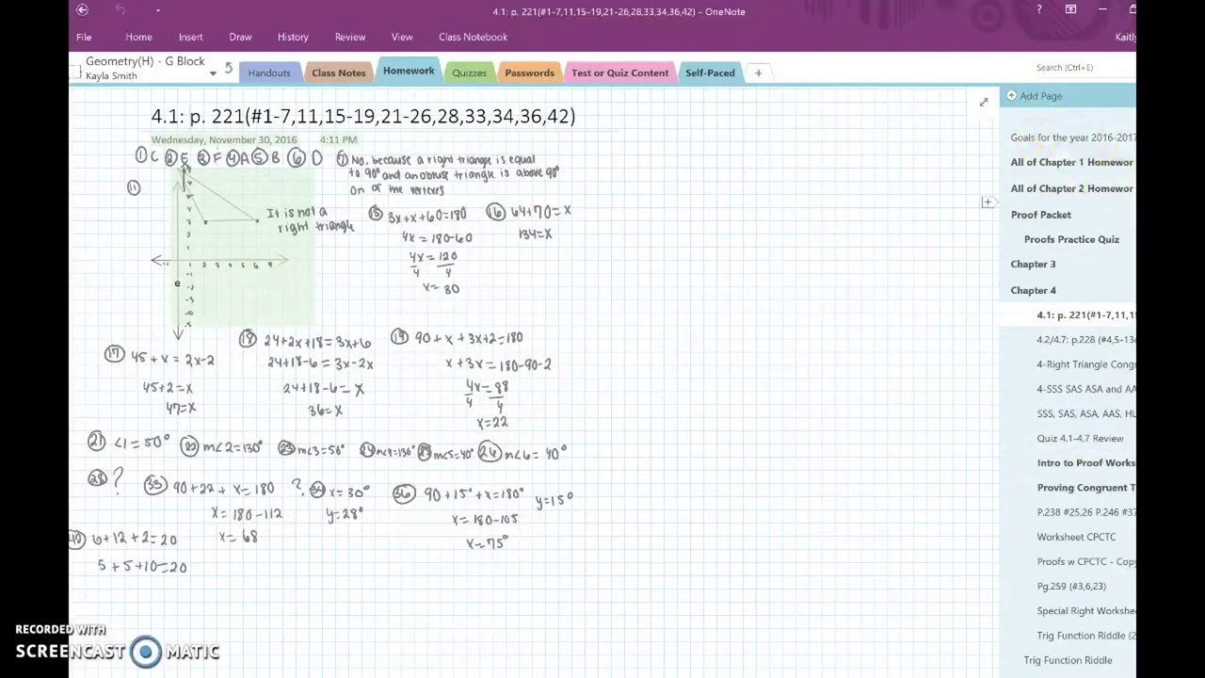
left_click(1125, 188)
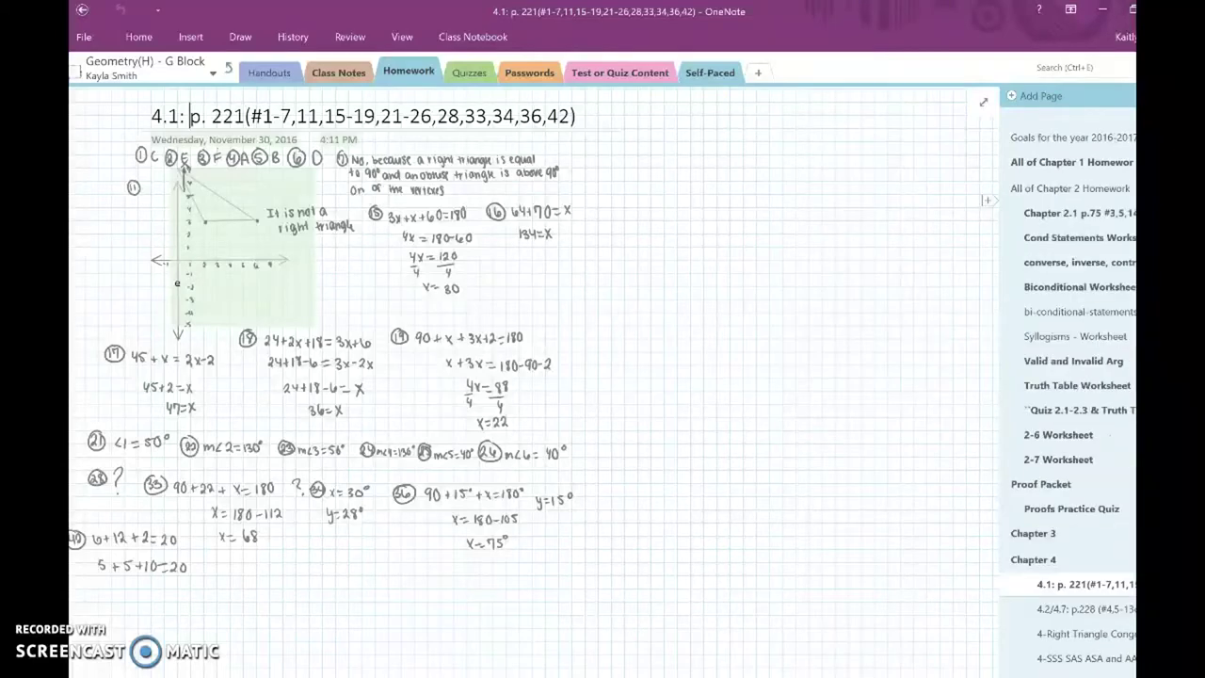
left_click(1086, 221)
left_click(1070, 188)
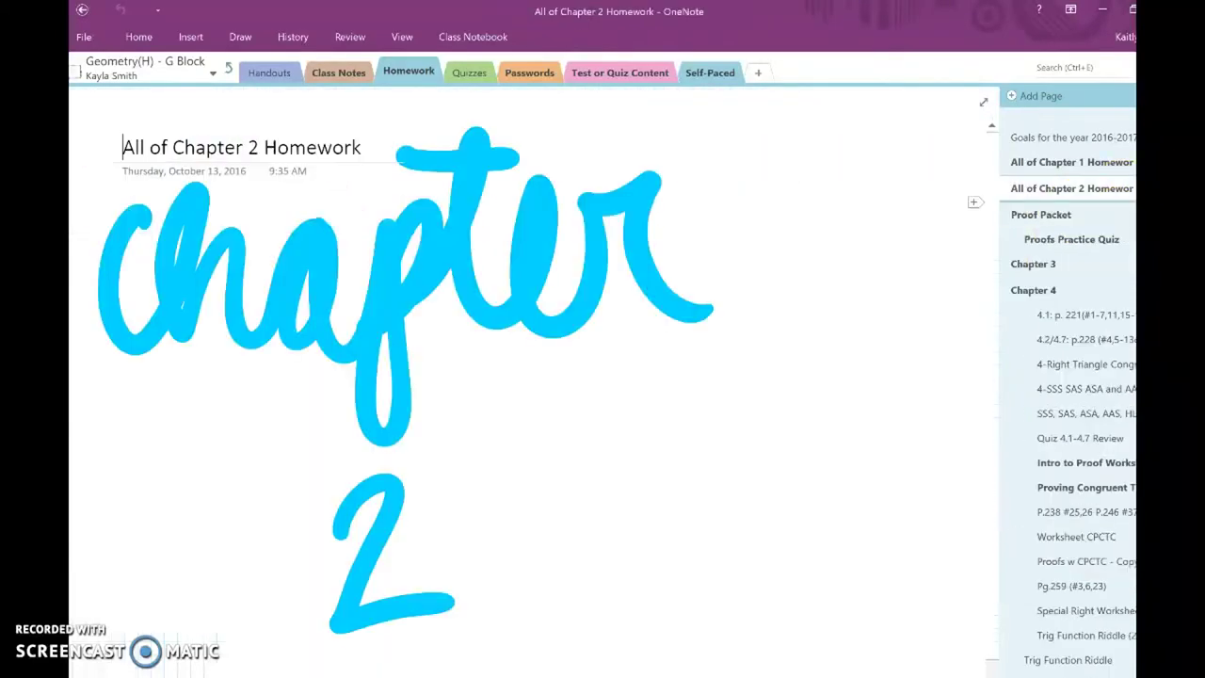
left_click(1125, 162)
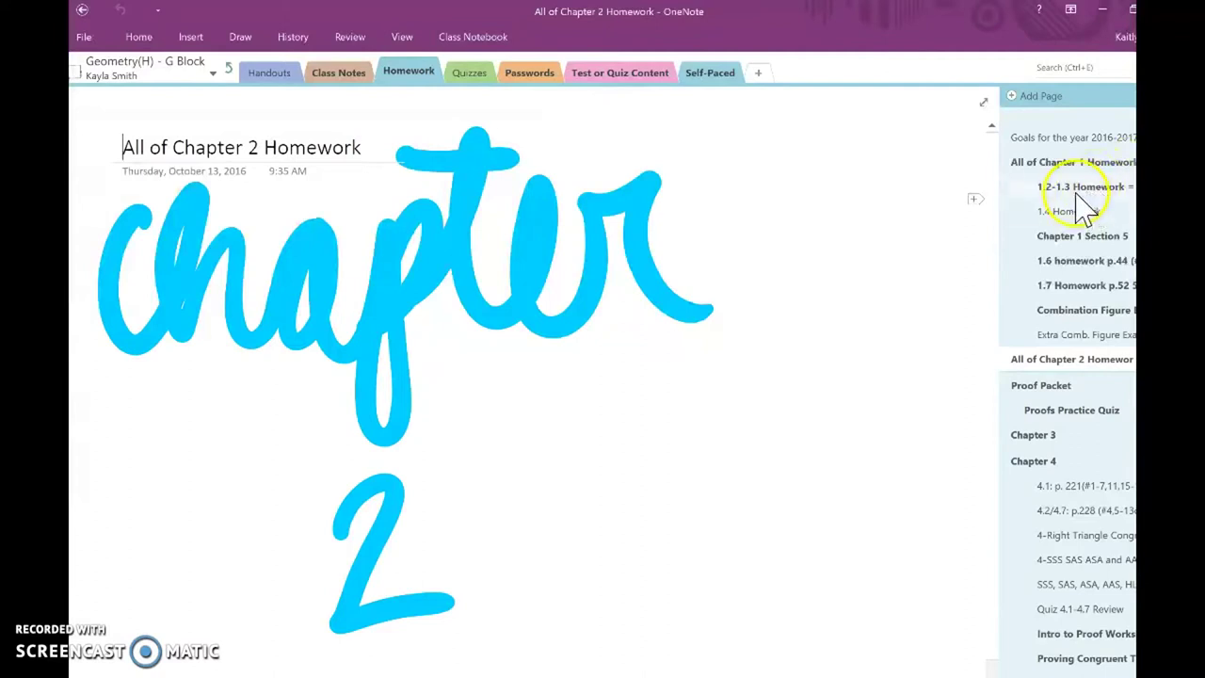
left_click(1049, 236)
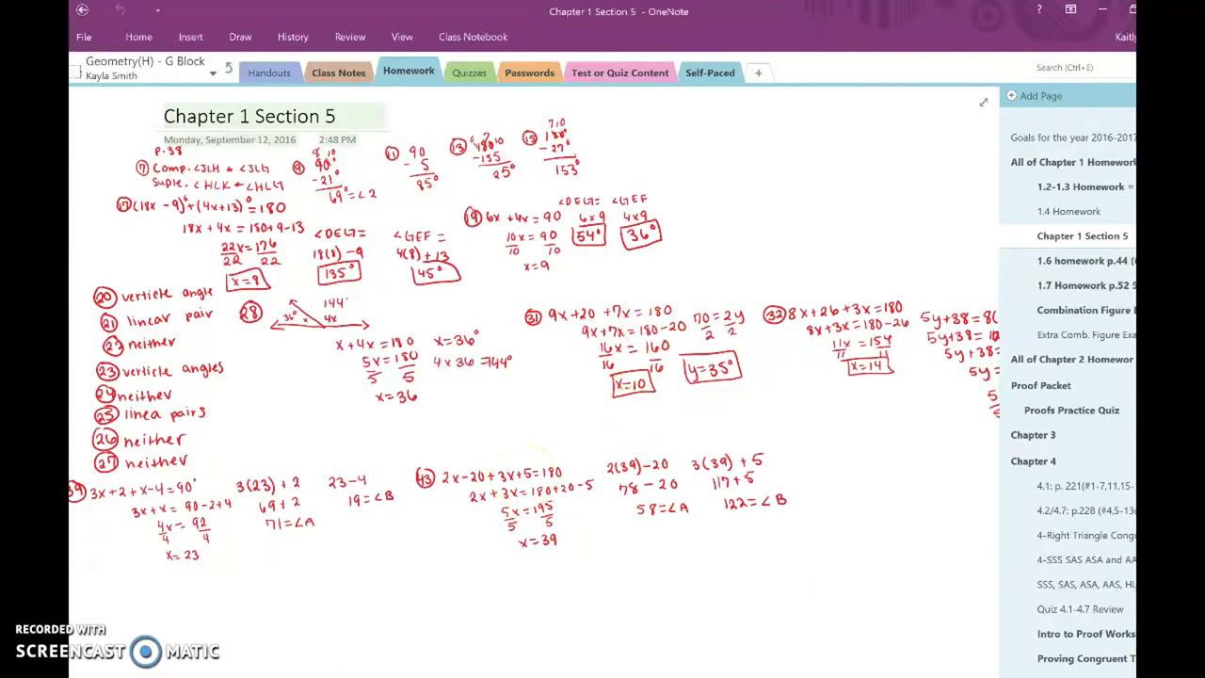
Go to the Welcome syllabus and switch back to the Geometry(H) - D Block notebook
left_click(228, 72)
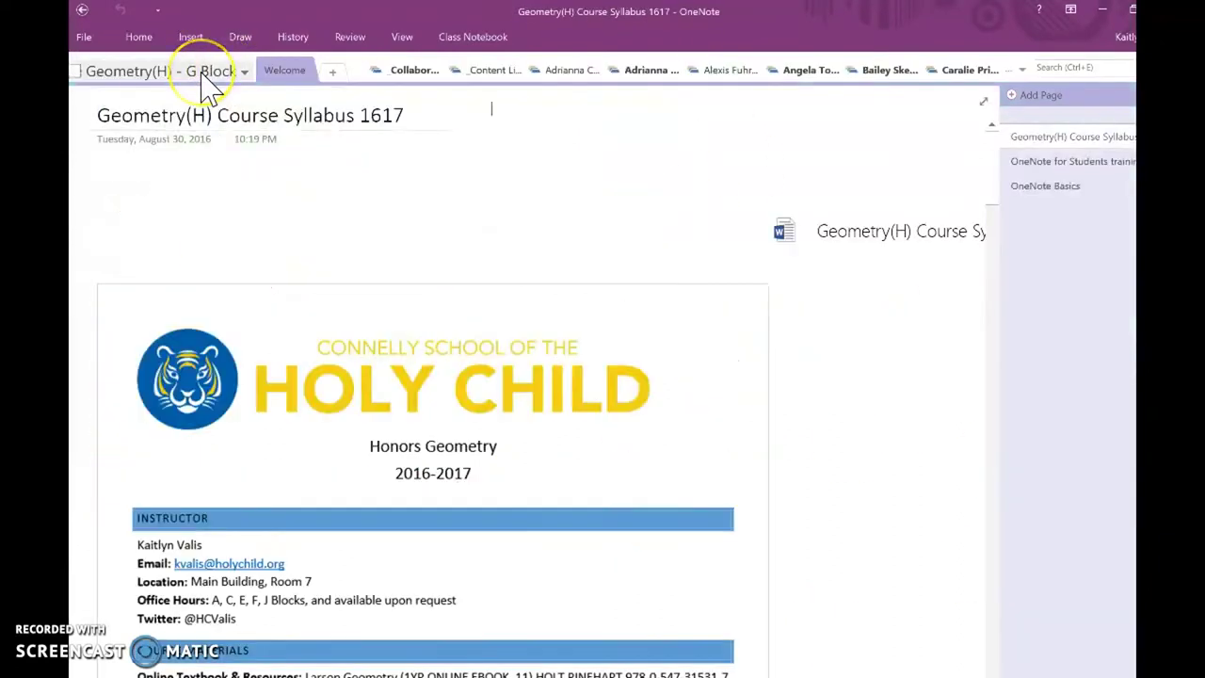
left_click(201, 76)
left_click(201, 196)
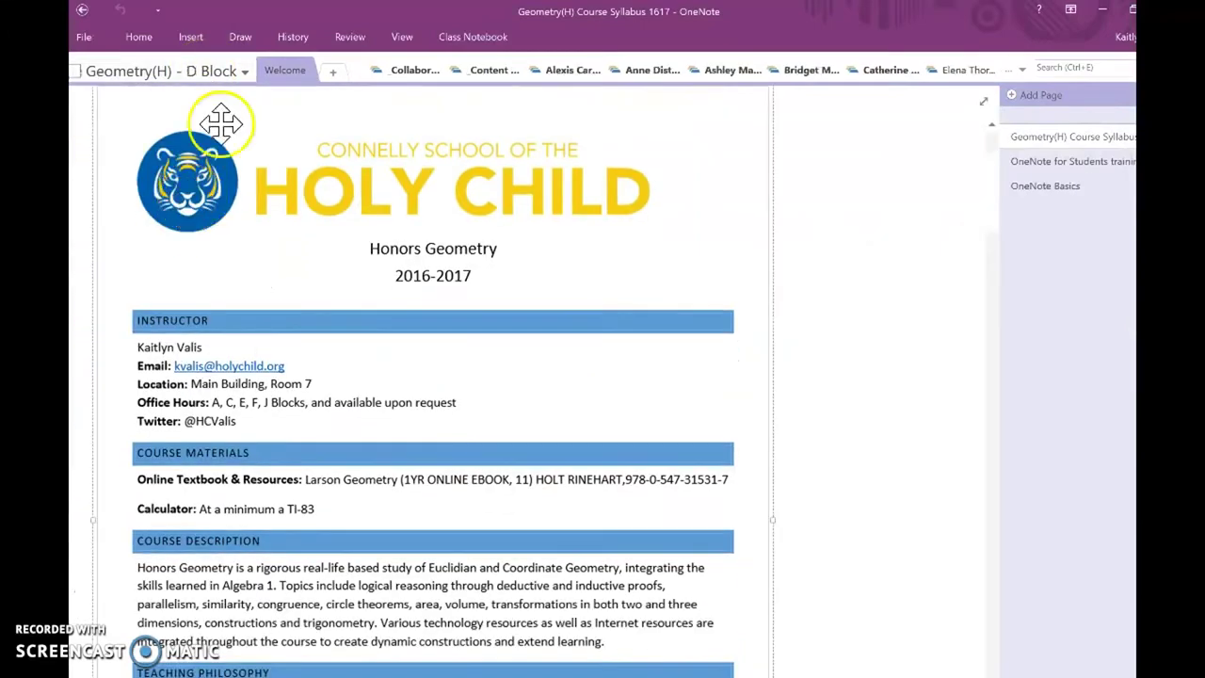
left_click(242, 72)
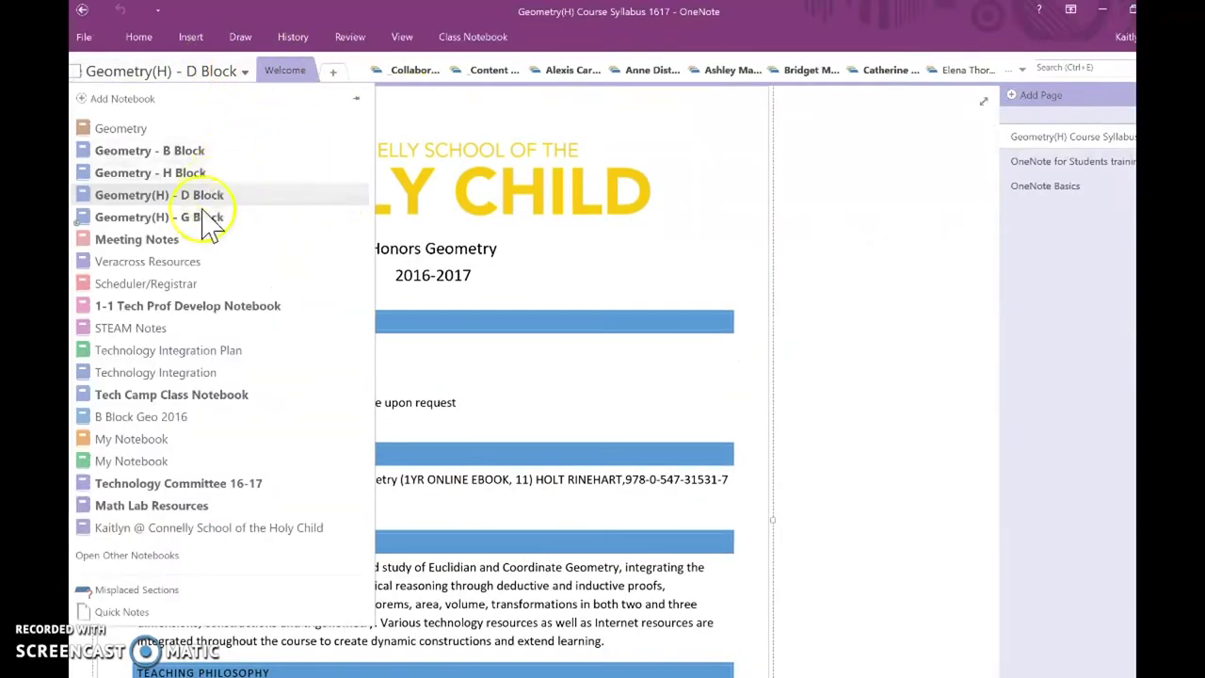
Return to Geometry(H) - G Block and view another student's Valis - Sphere surface-area study guide
left_click(207, 217)
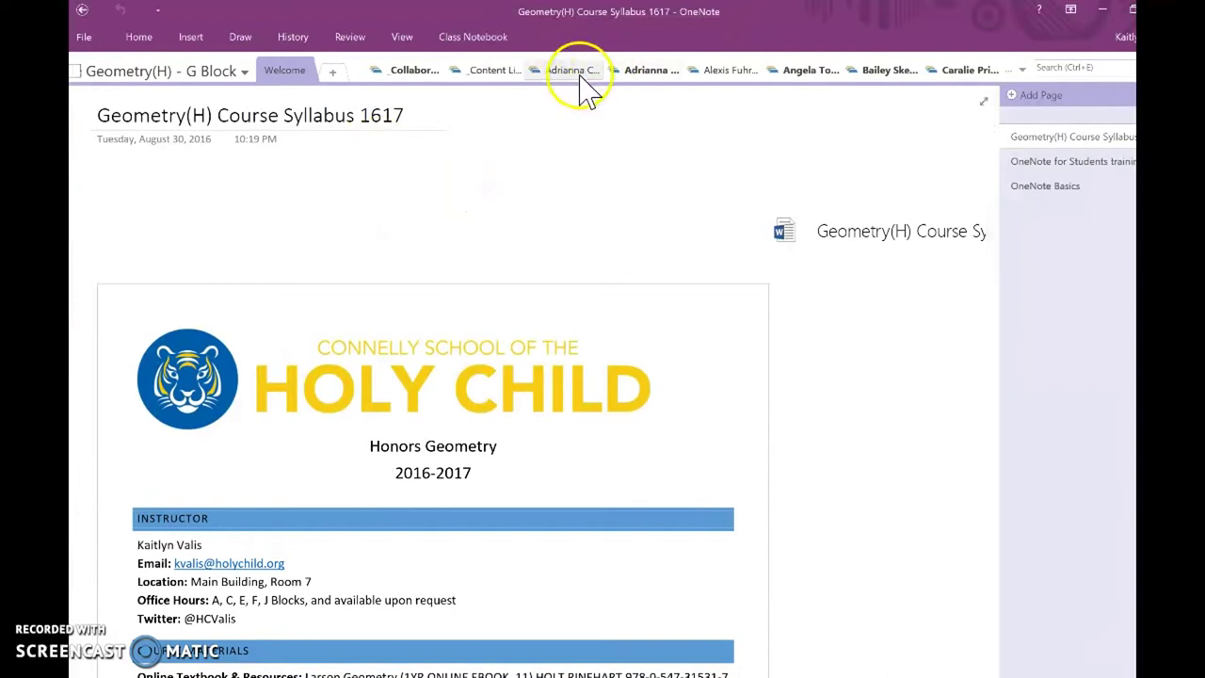
left_click(646, 72)
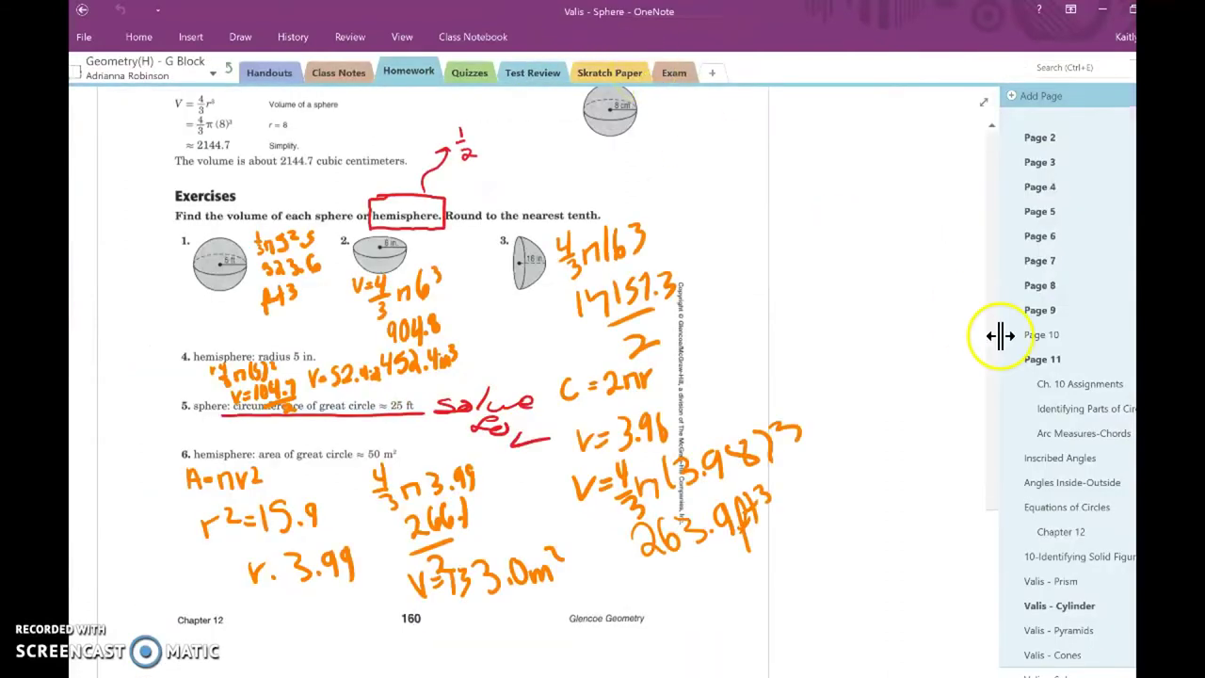
scroll(1077, 630, "down", 1)
scroll(1083, 632, "up", 2)
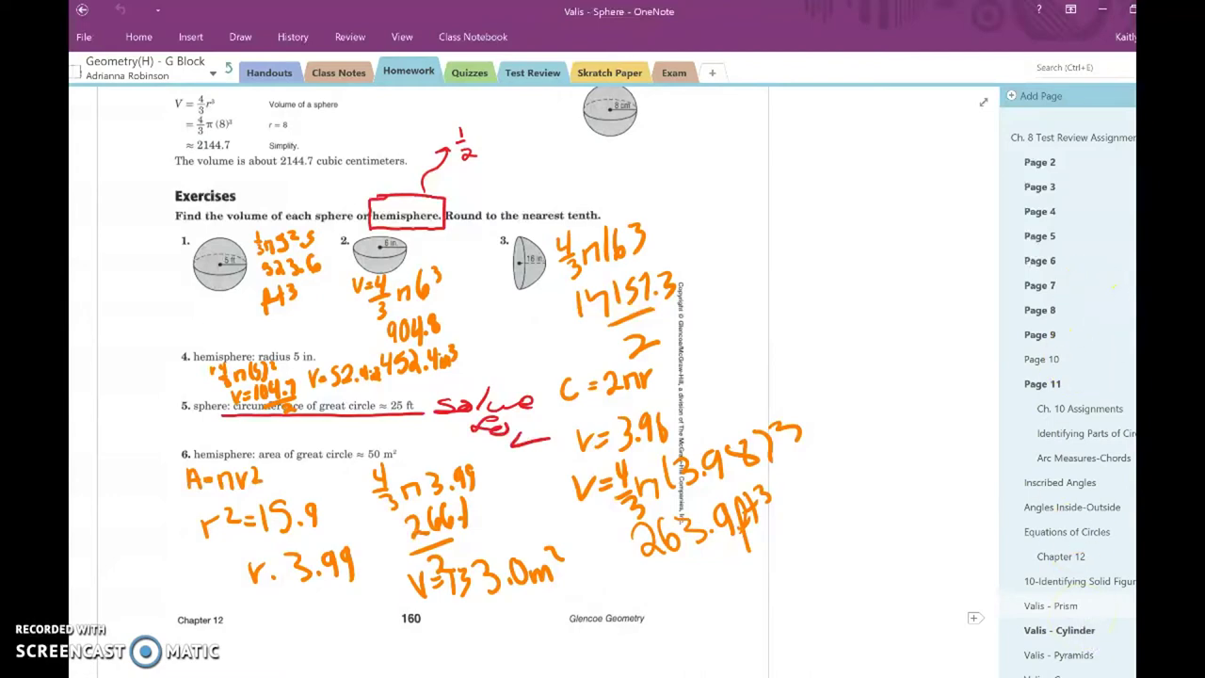
scroll(361, 274, "up", 10)
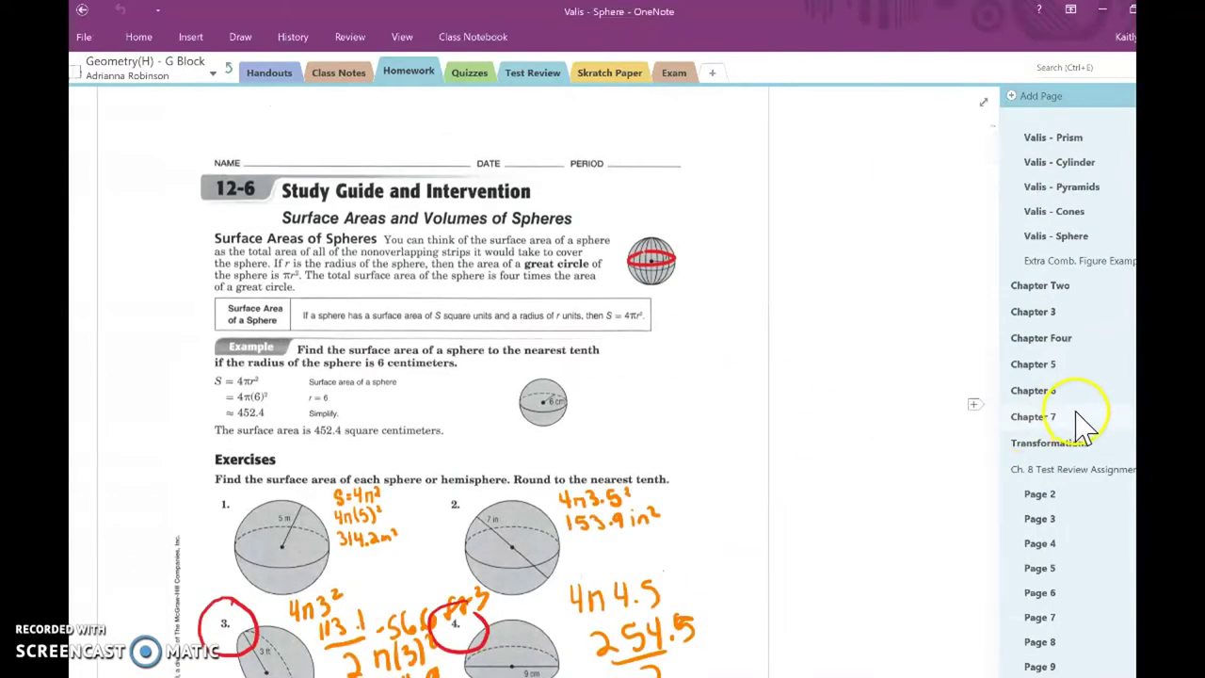
Expand Chapter 3, open Assignment 3.2 p.157, and select its toothbrush transversal diagram
left_click(1039, 313)
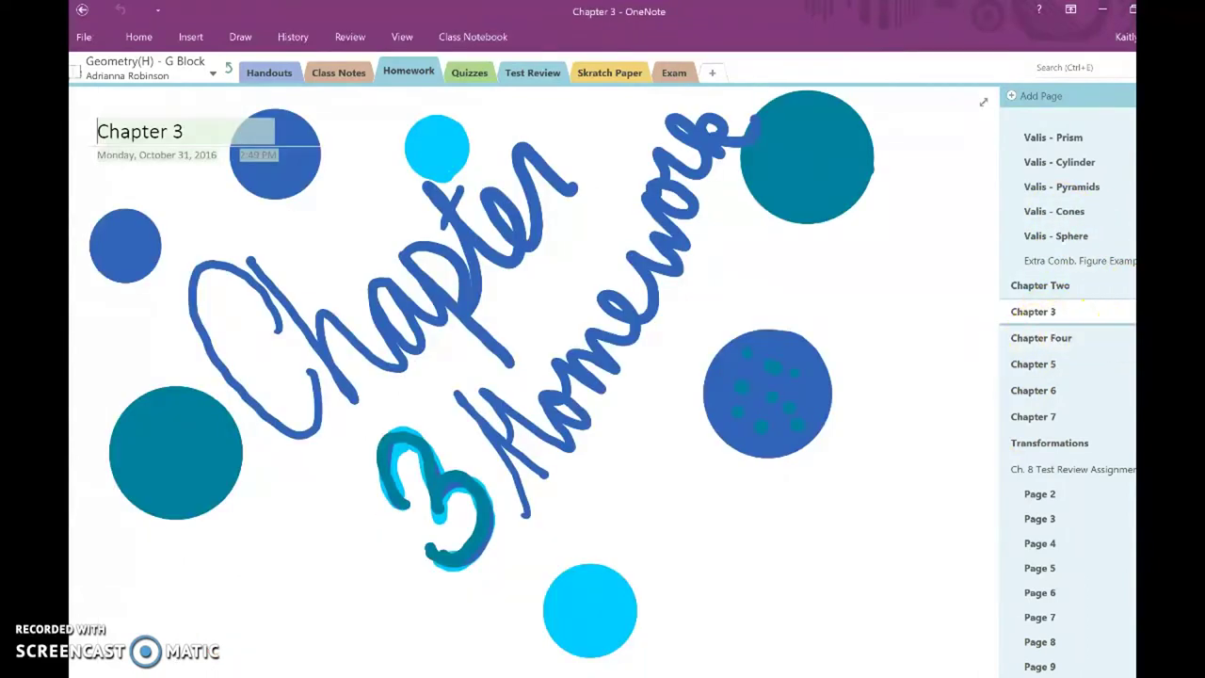
left_click(1120, 312)
left_click(1033, 360)
left_click(750, 367)
scroll(646, 323, "up", 10)
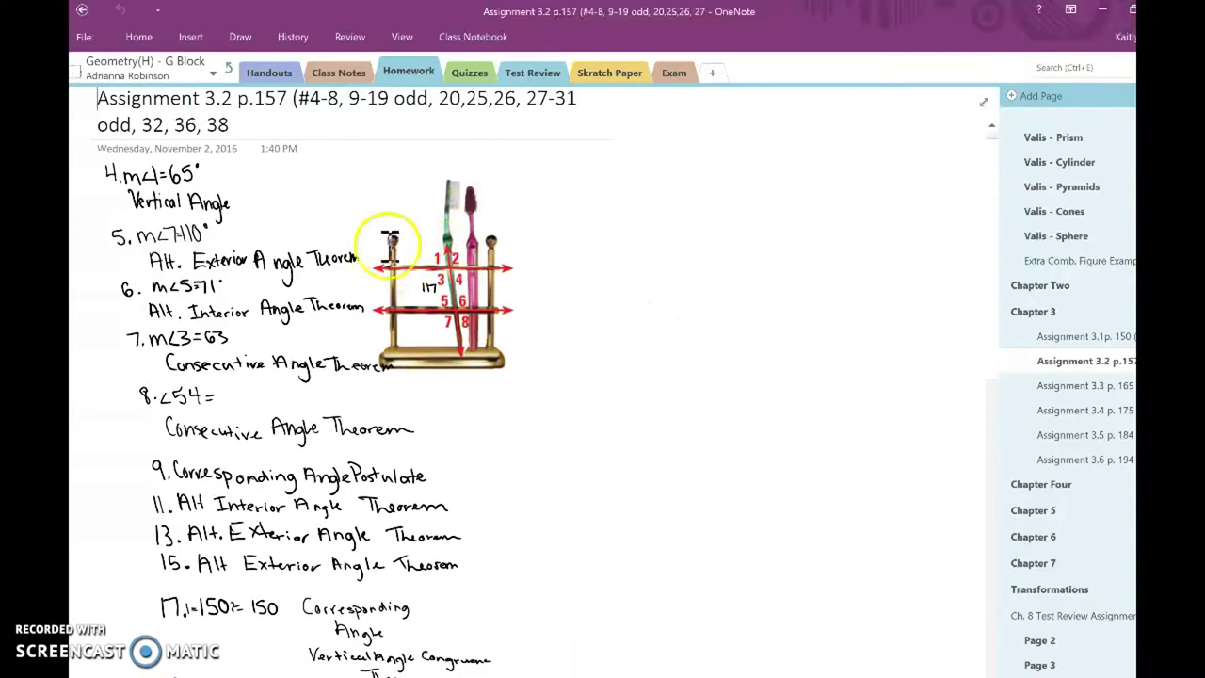
left_click(459, 265)
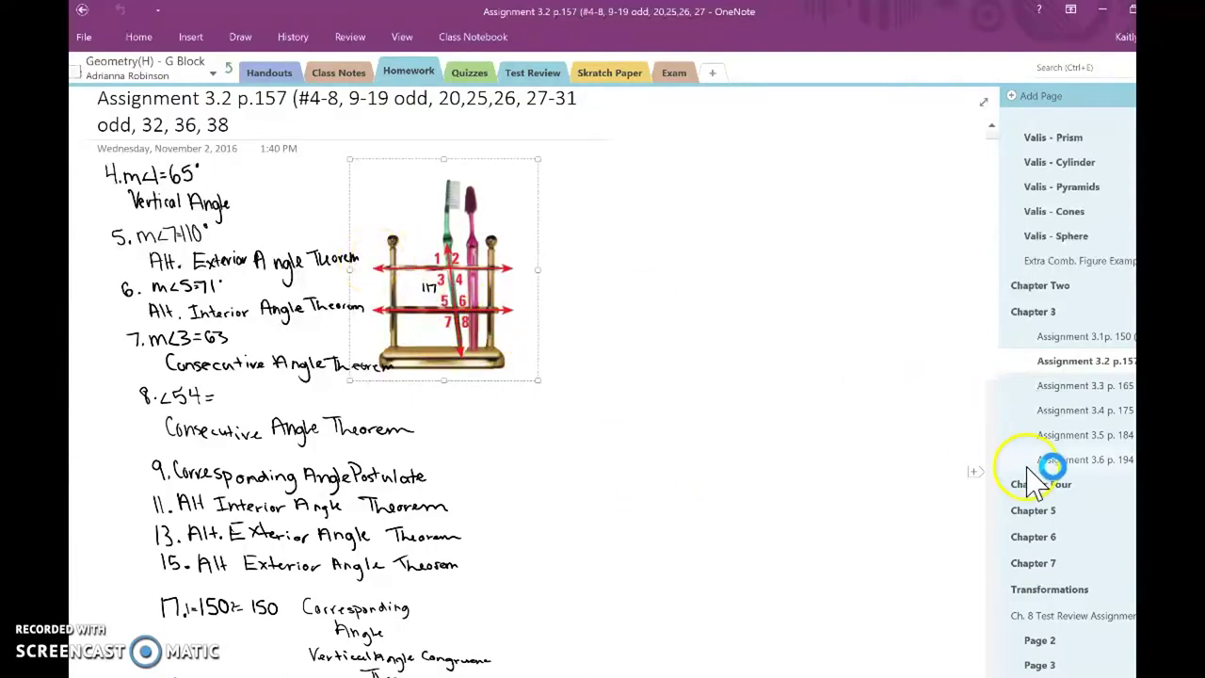
left_click(1082, 515)
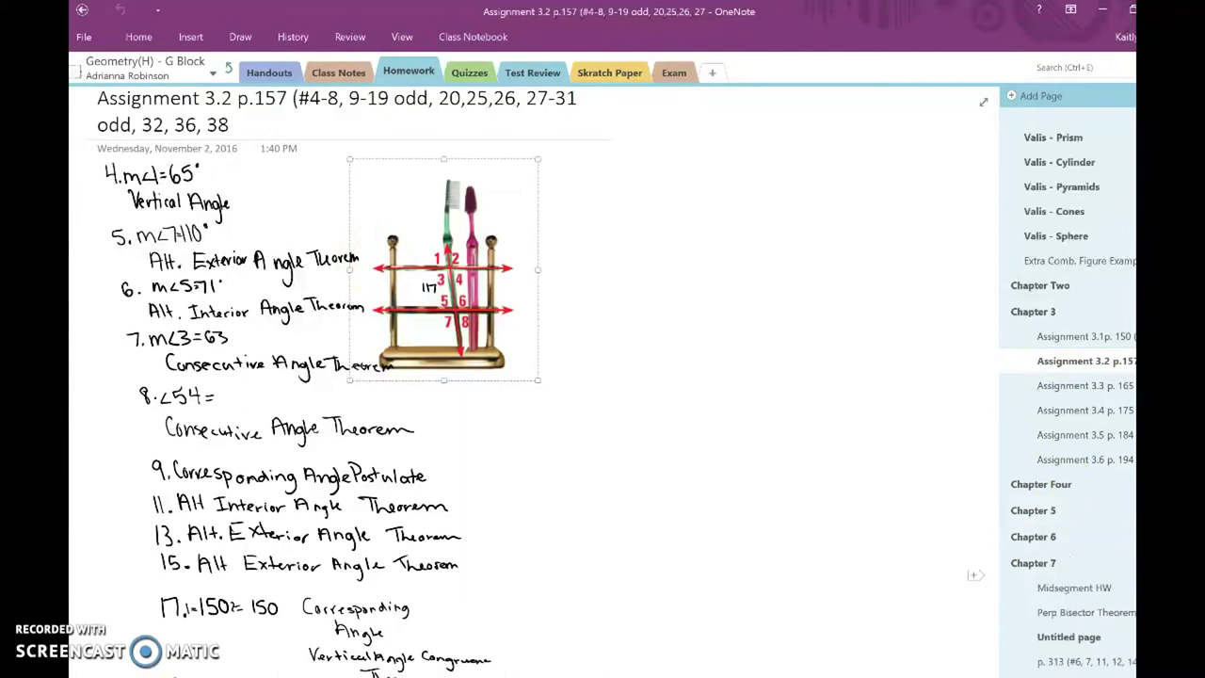
Open and scroll through the student's p. 313 homework page
scroll(1106, 622, "down", 1)
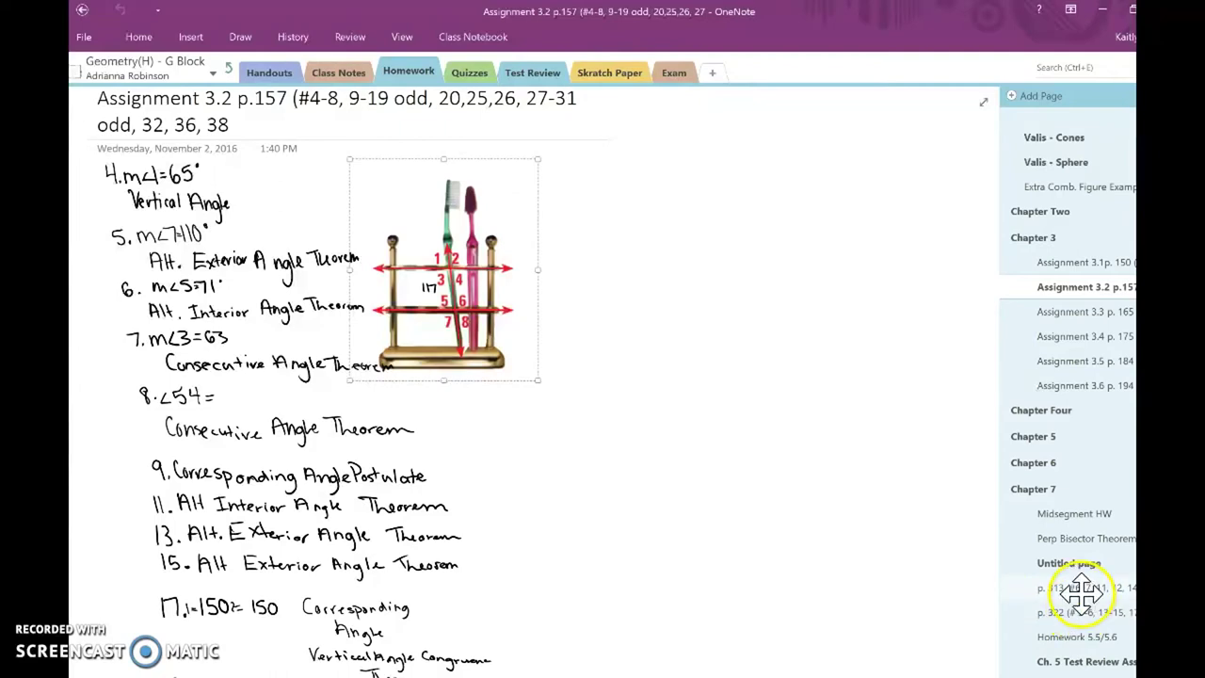
left_click(1083, 587)
scroll(513, 452, "up", 2)
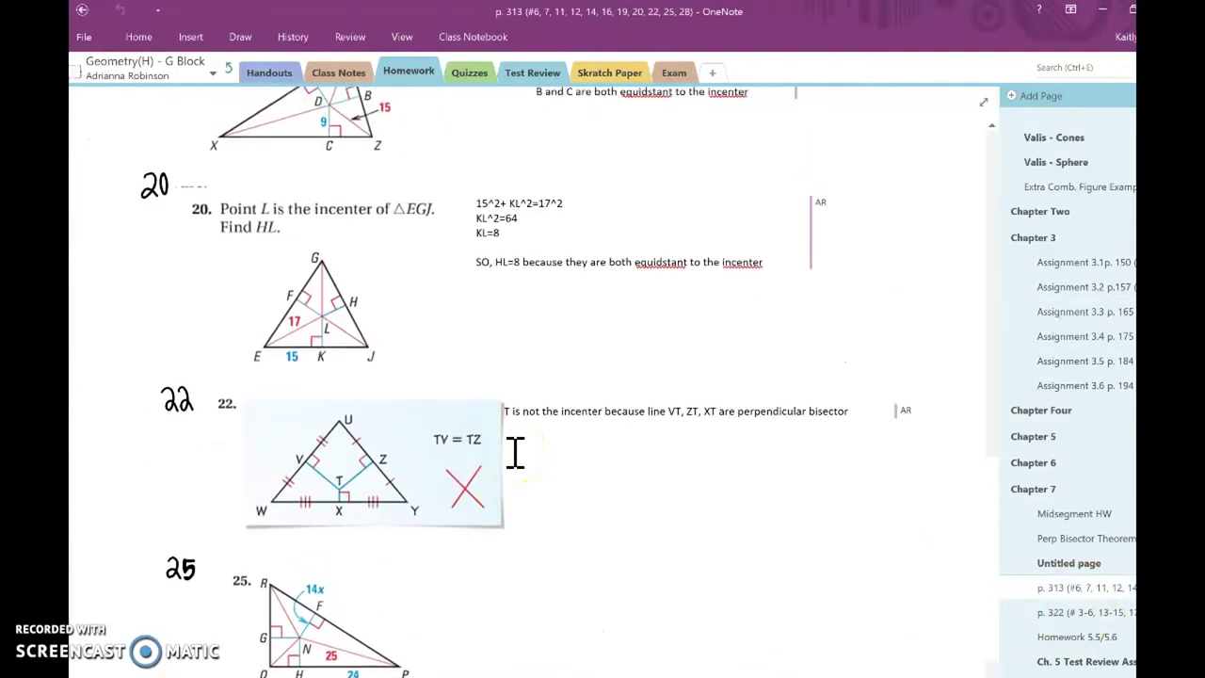
scroll(515, 452, "up", 6)
scroll(513, 452, "up", 4)
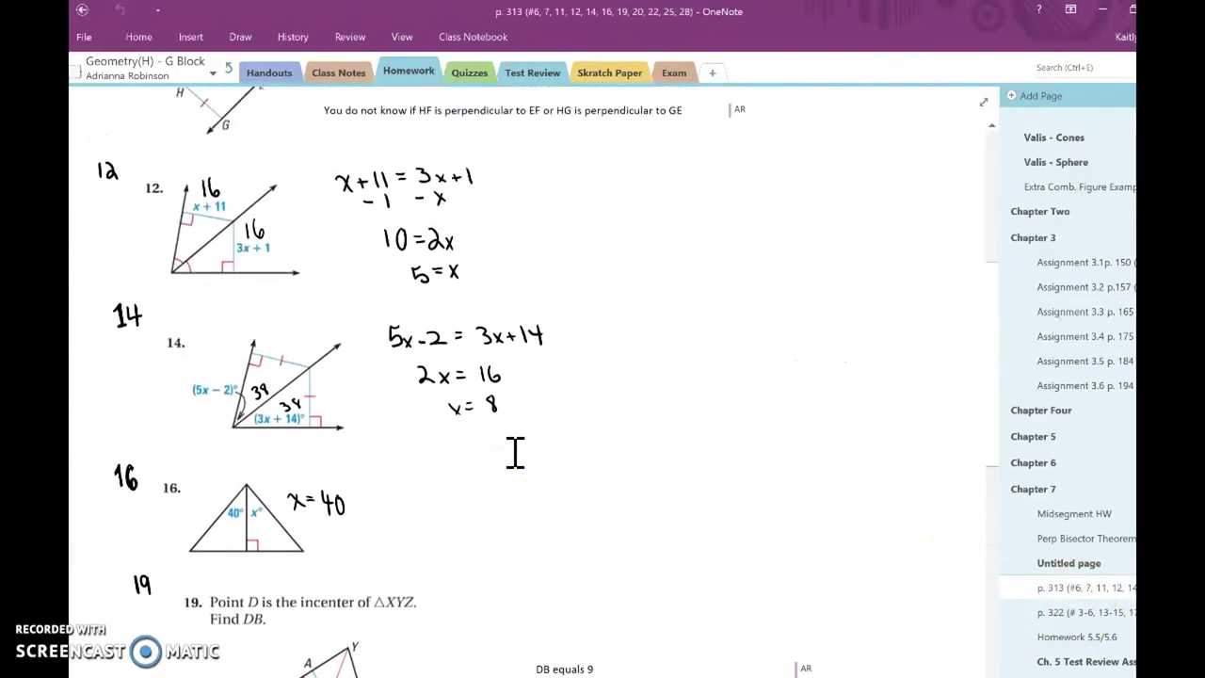
scroll(288, 342, "up", 3)
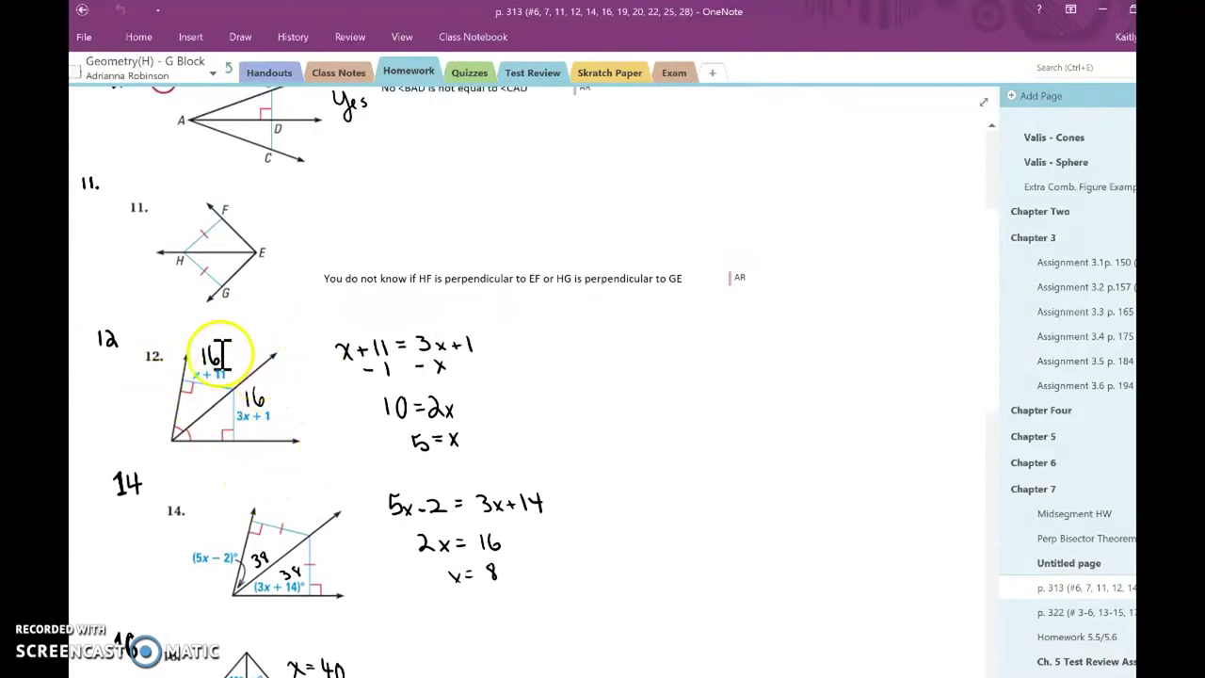
scroll(273, 562, "down", 15)
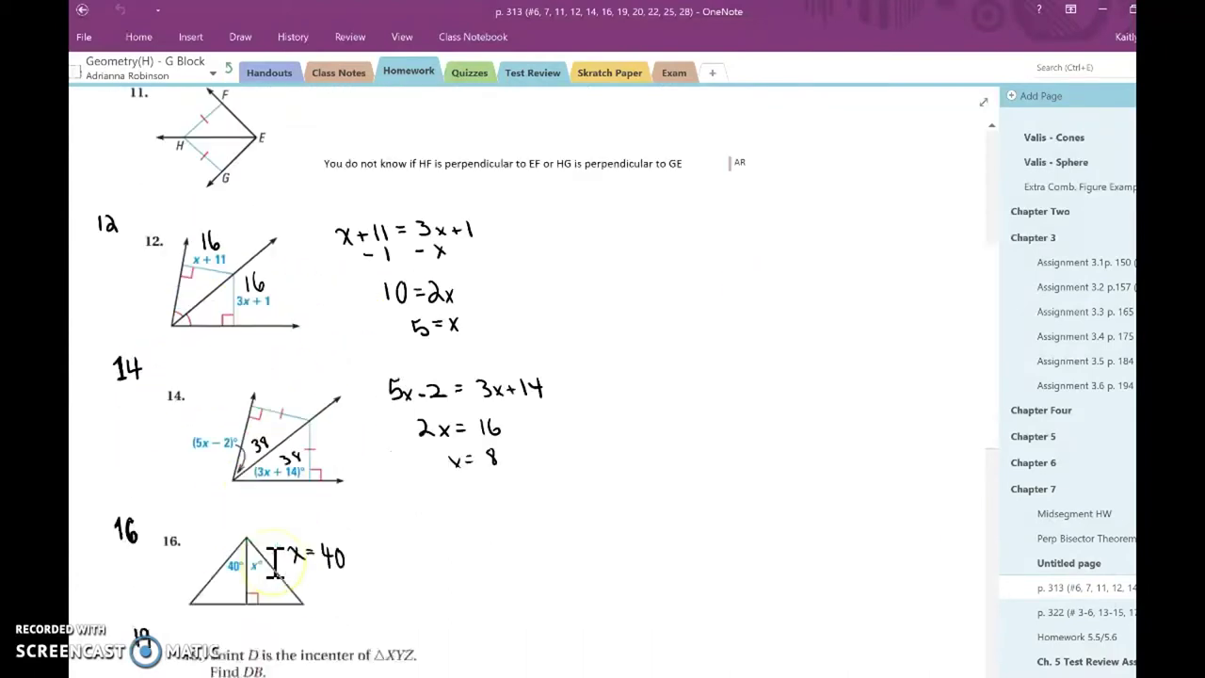
scroll(274, 562, "up", 15)
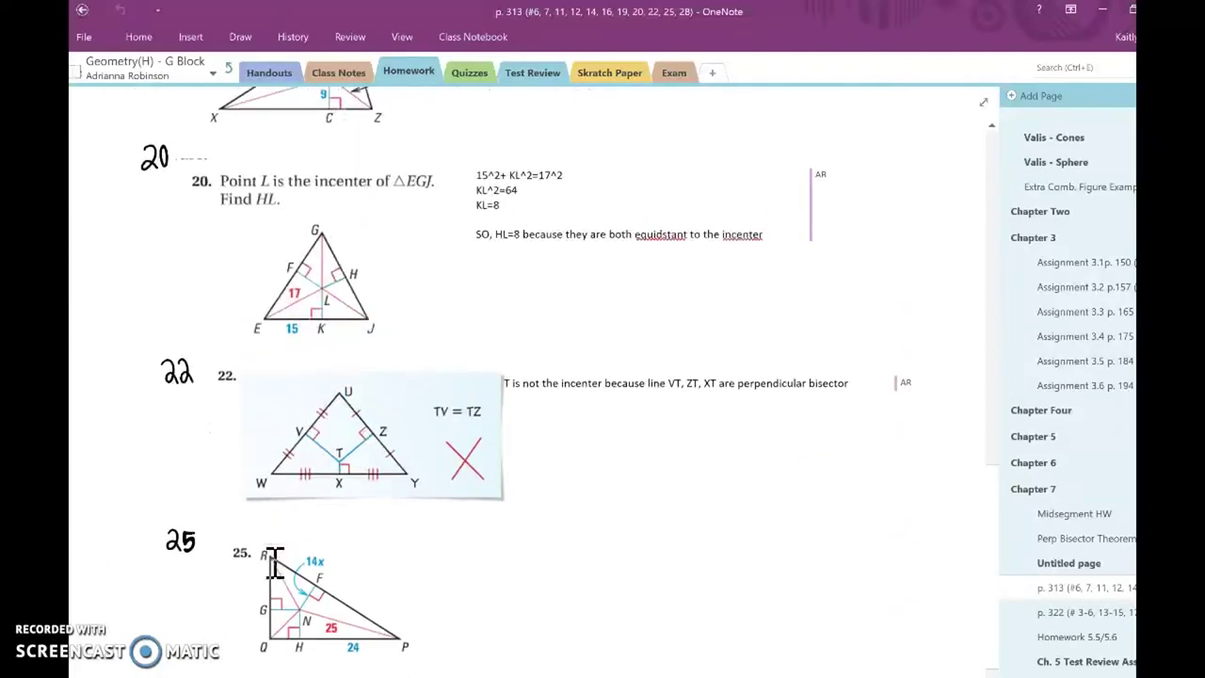
Browse the Untitled, Perp Bisector Theorem and p. 322 centroid-length pages
left_click(1064, 564)
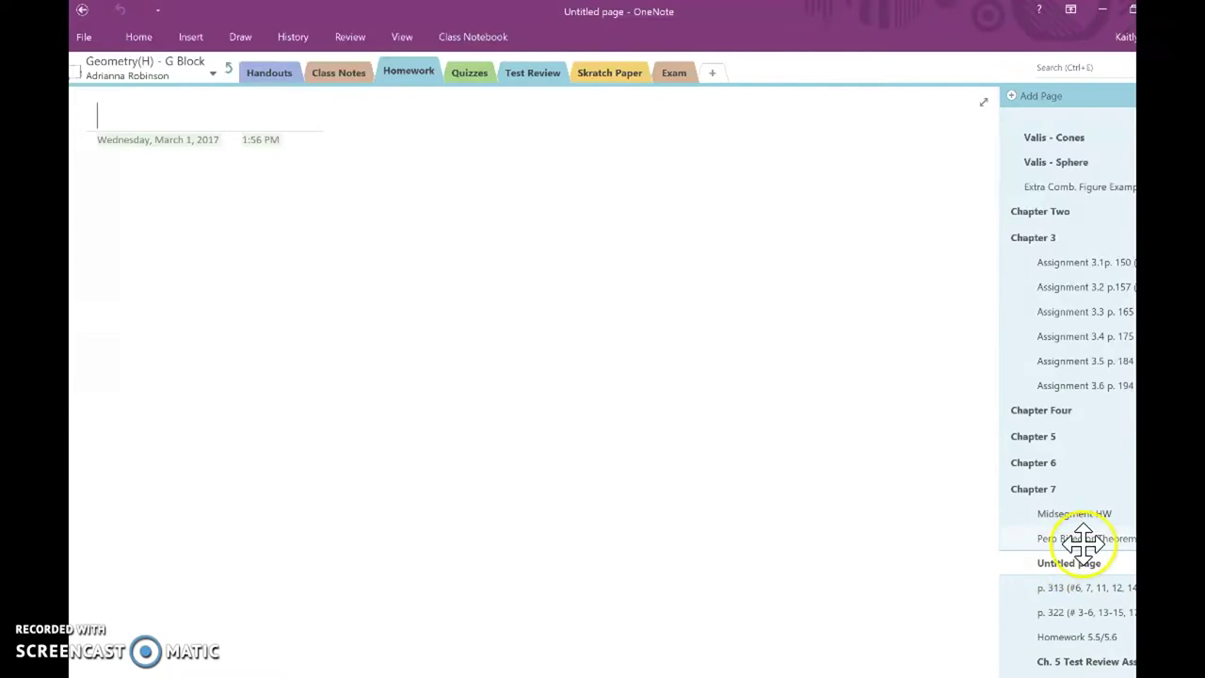
left_click(1078, 540)
left_click(1085, 612)
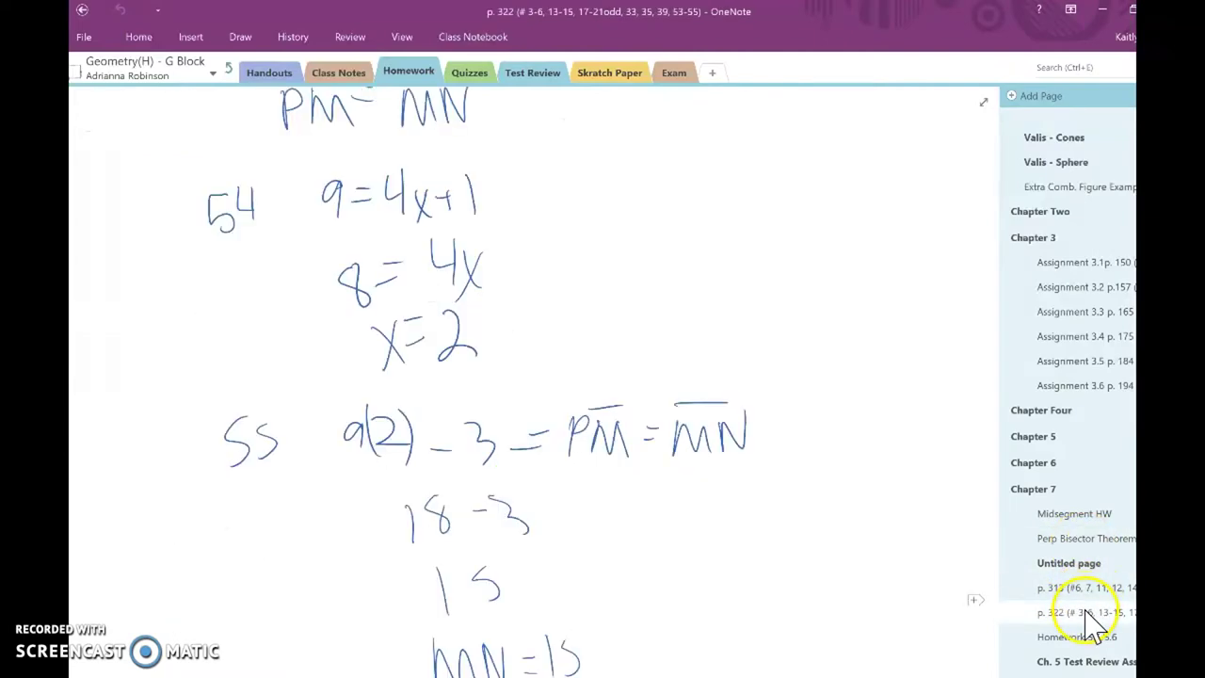
scroll(761, 475, "up", 10)
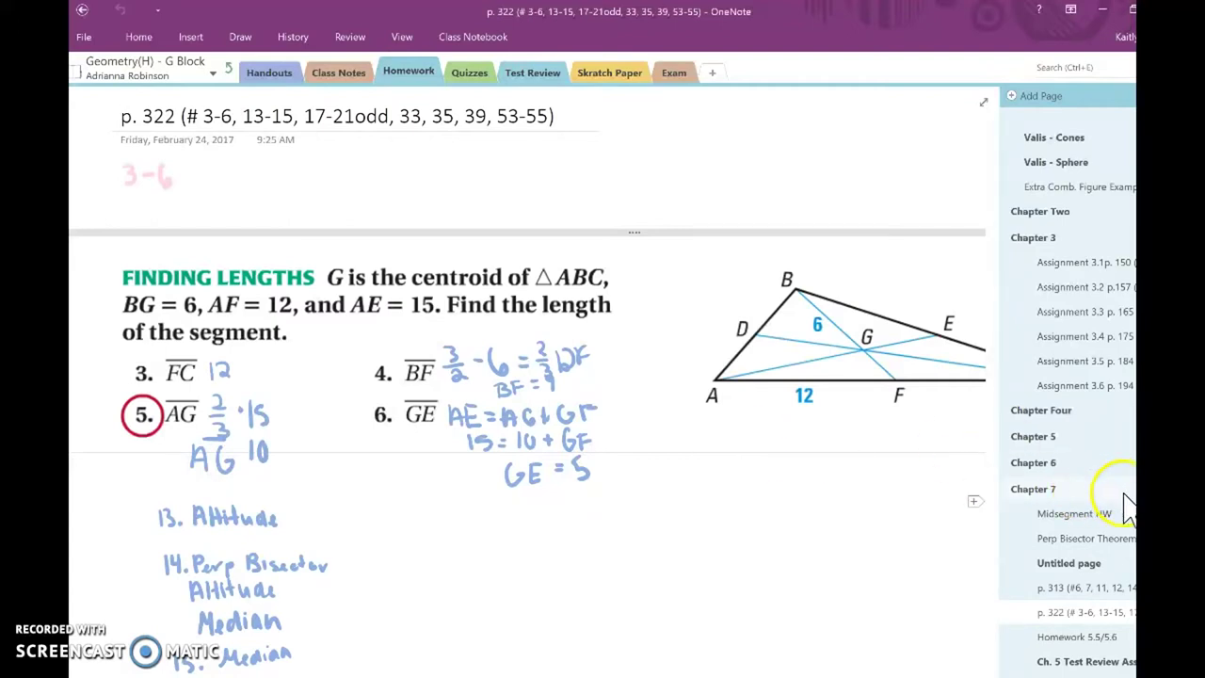
Open the Chapter 7 page, then switch to the Geometry(H) - D Block notebook
left_click(1032, 489)
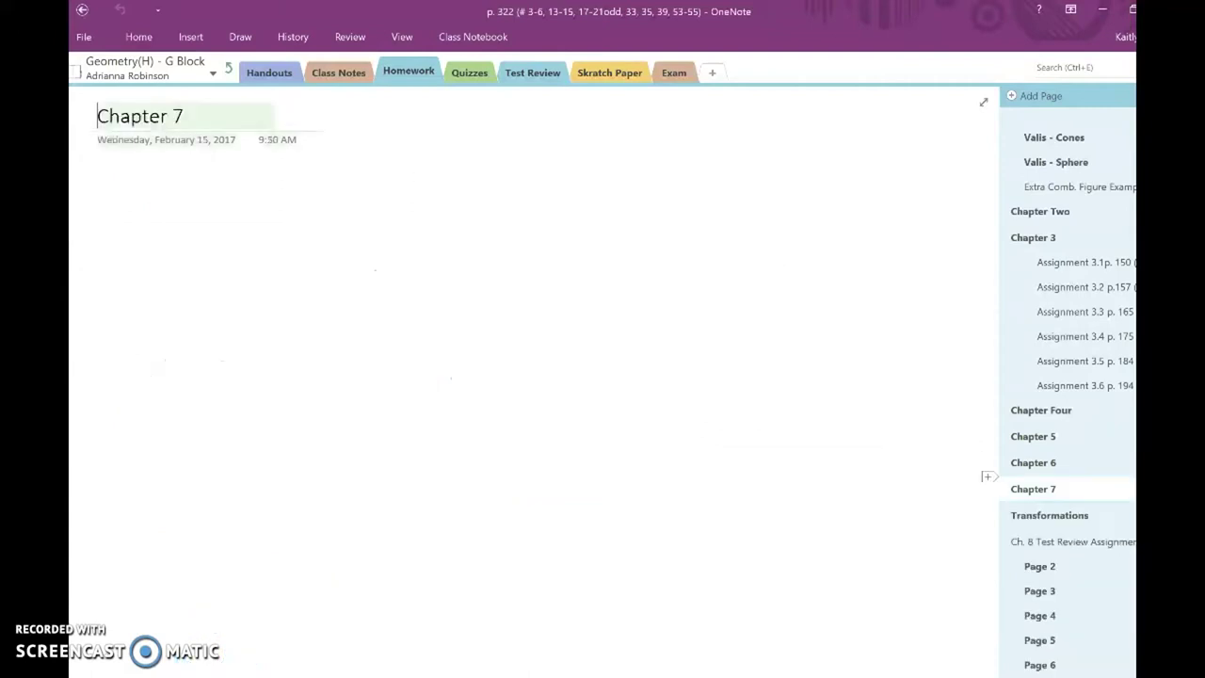
left_click(209, 85)
left_click(201, 195)
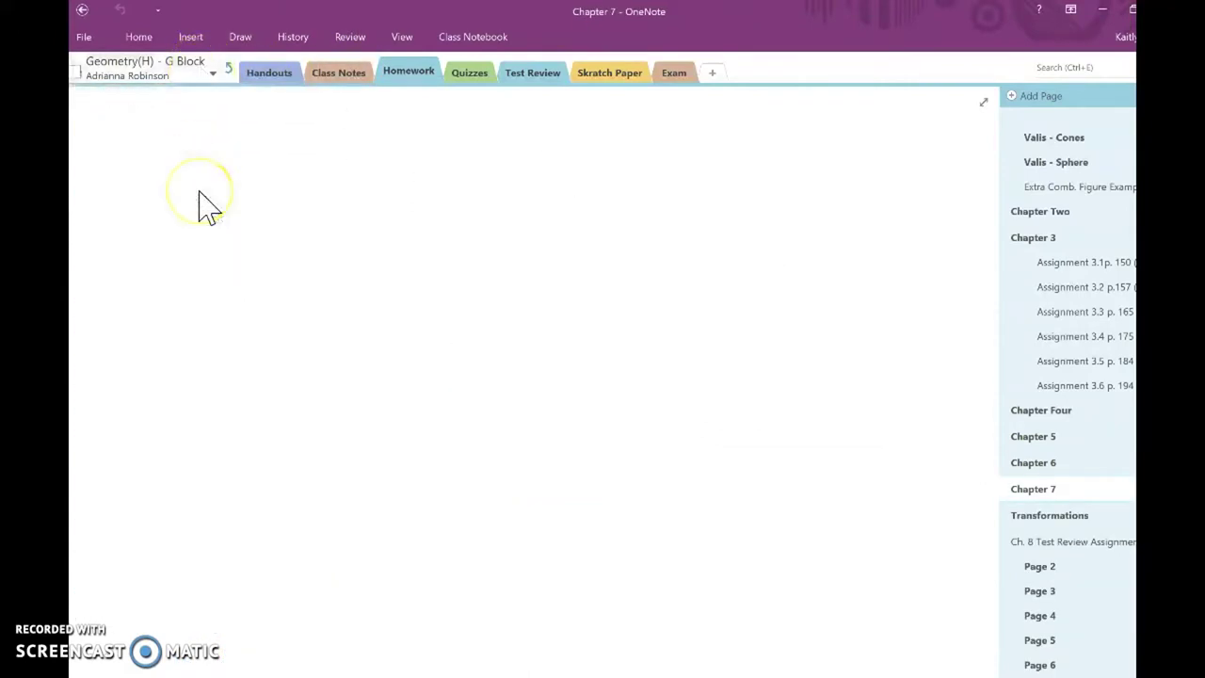
Open a student's D Block notebook, browse Chapter 12 circle homework pages, then view Class Notes
left_click(1019, 72)
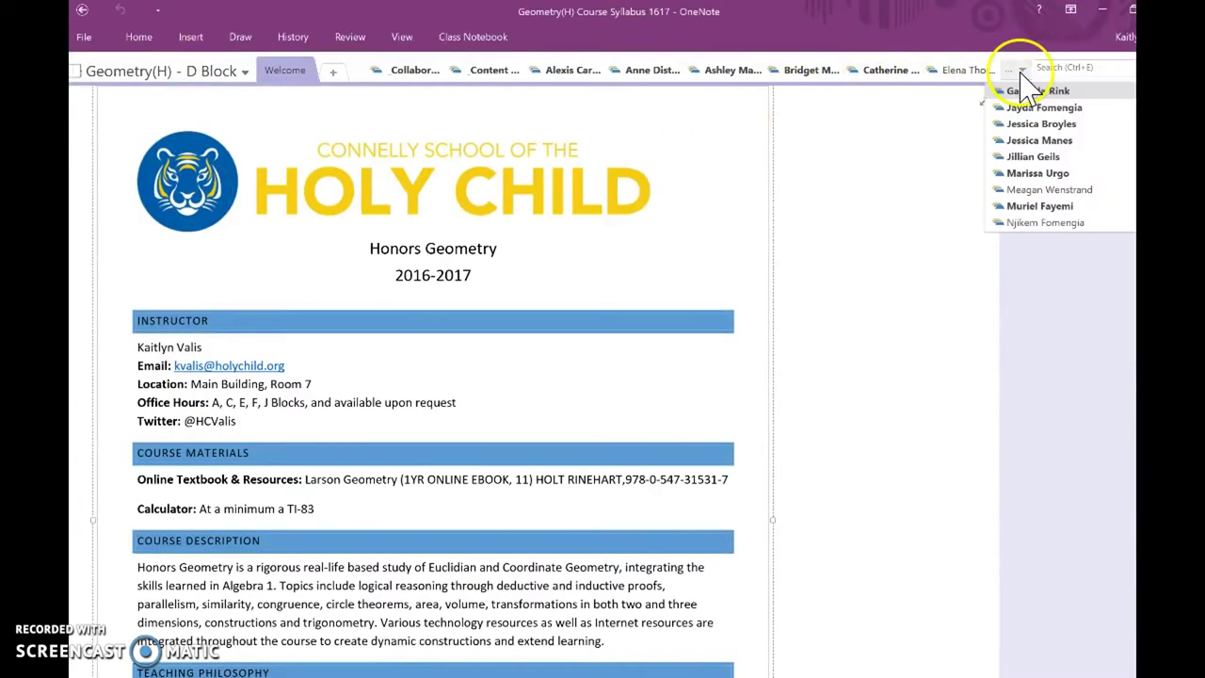
left_click(1035, 157)
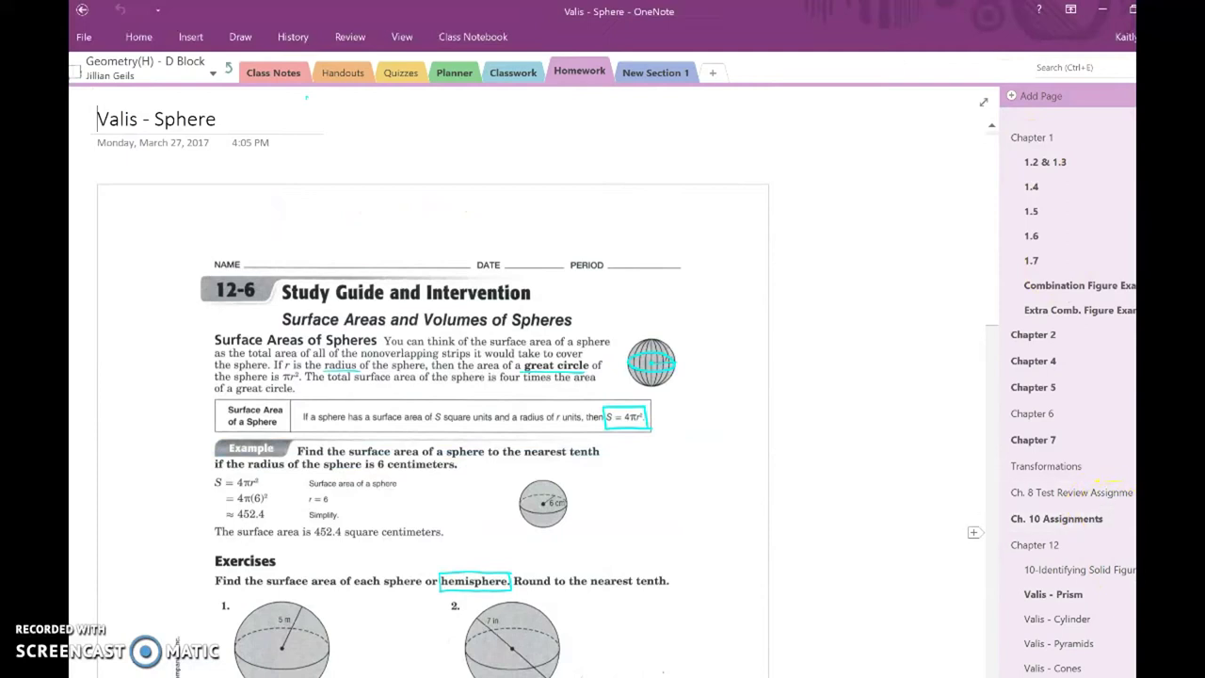
left_click(1035, 544)
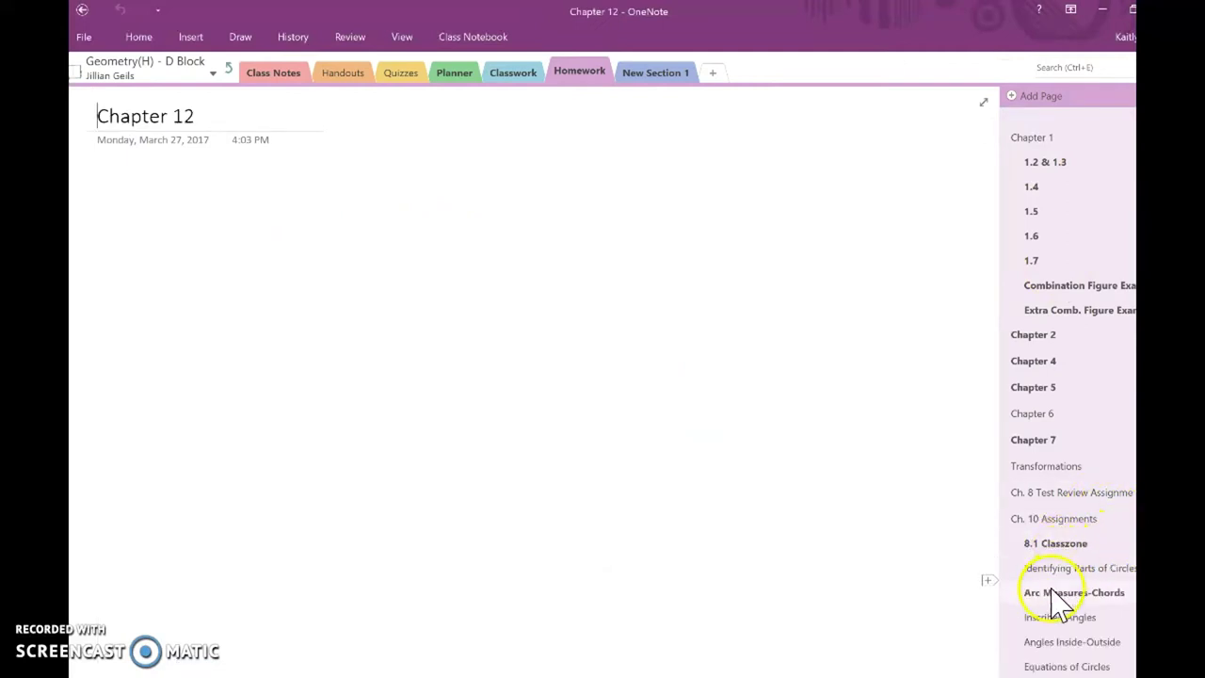
left_click(1050, 592)
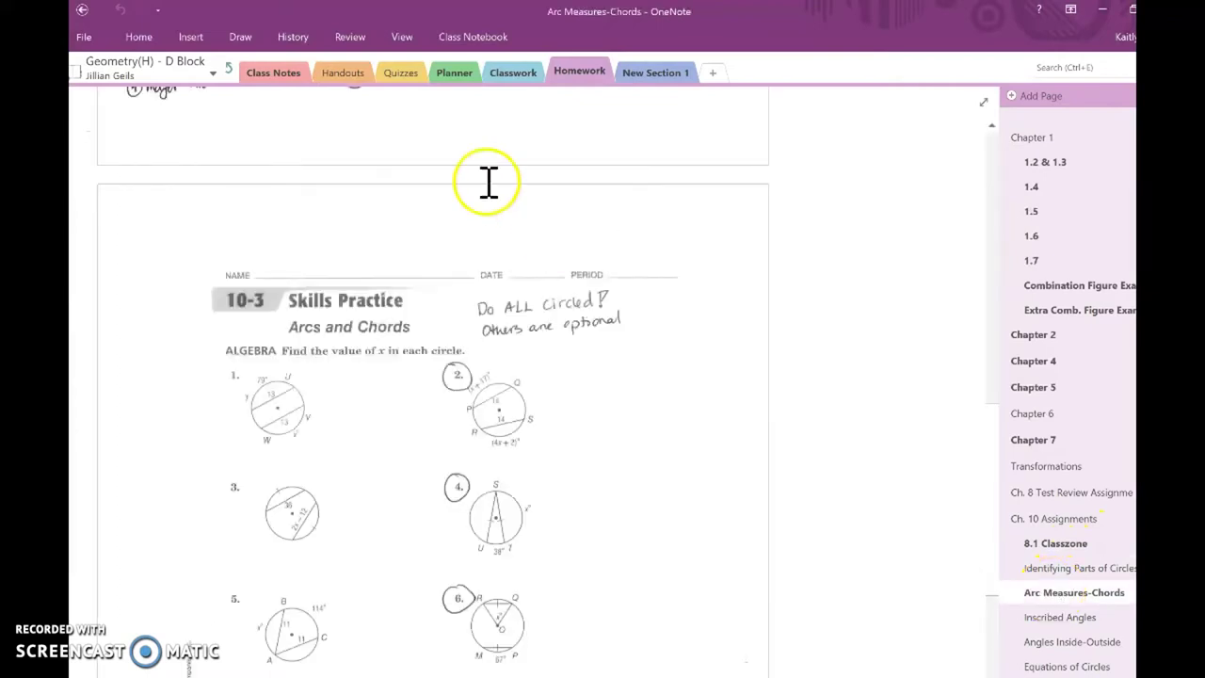
left_click(1091, 569)
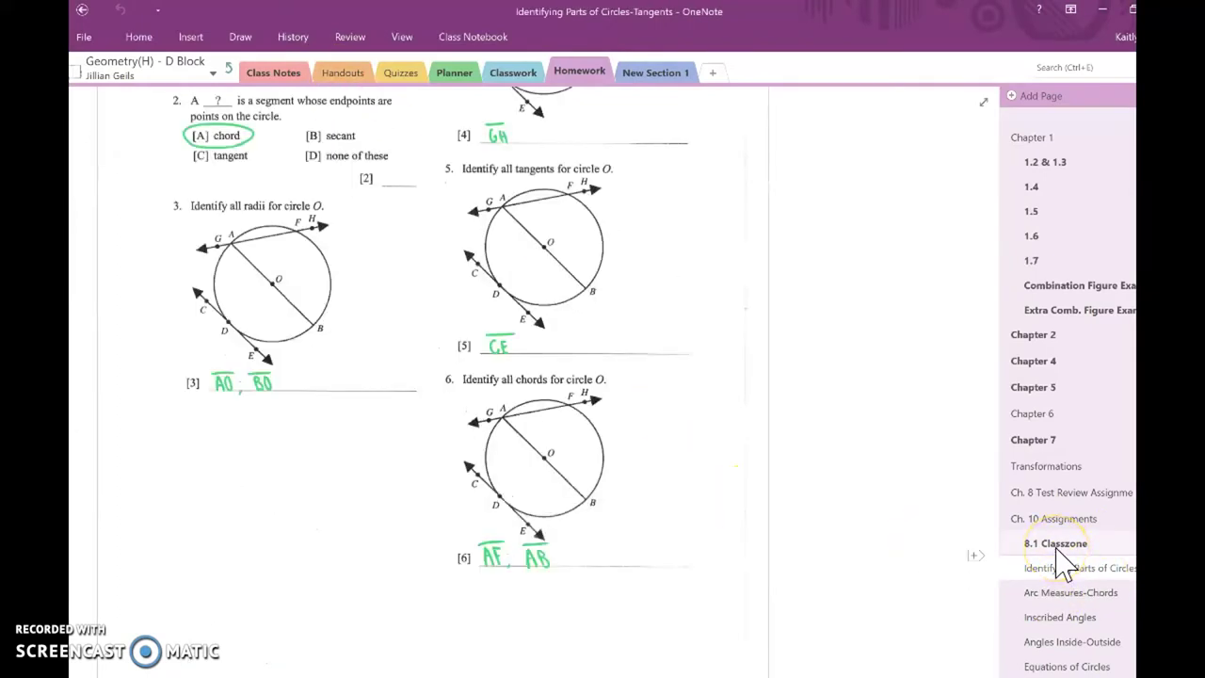
left_click(286, 78)
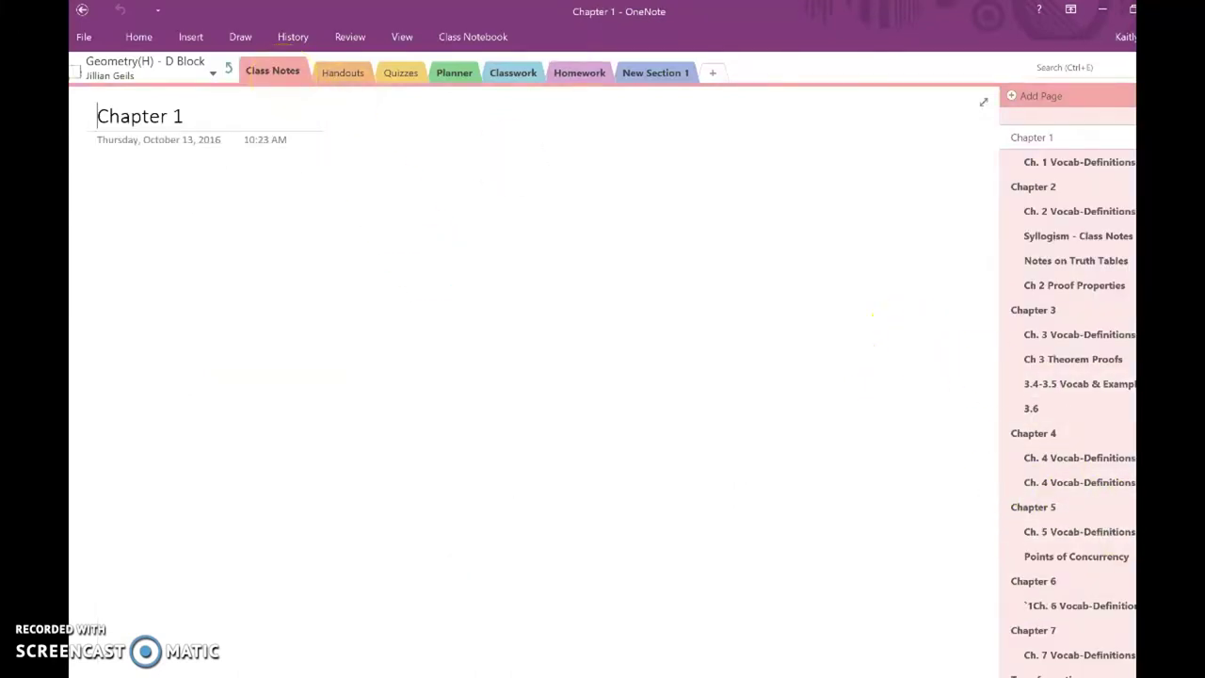
Open and scroll through the student's Ch. 10 Theorems notes page
scroll(1092, 612, "down", 1)
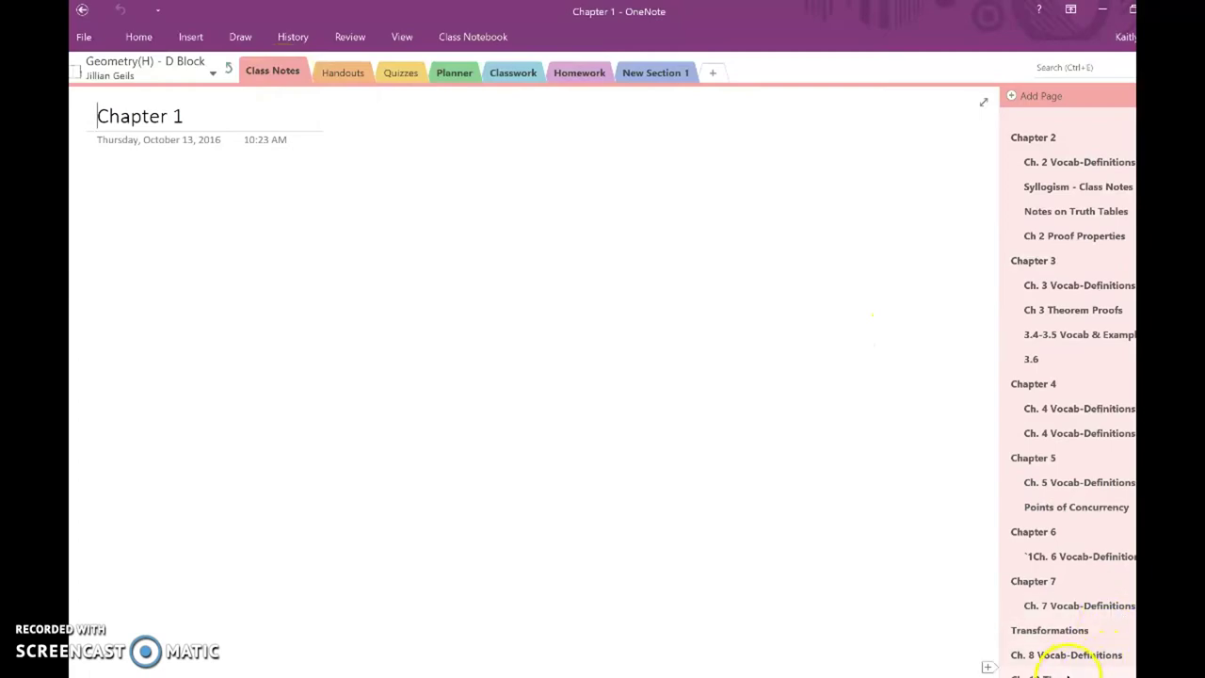
left_click(1045, 674)
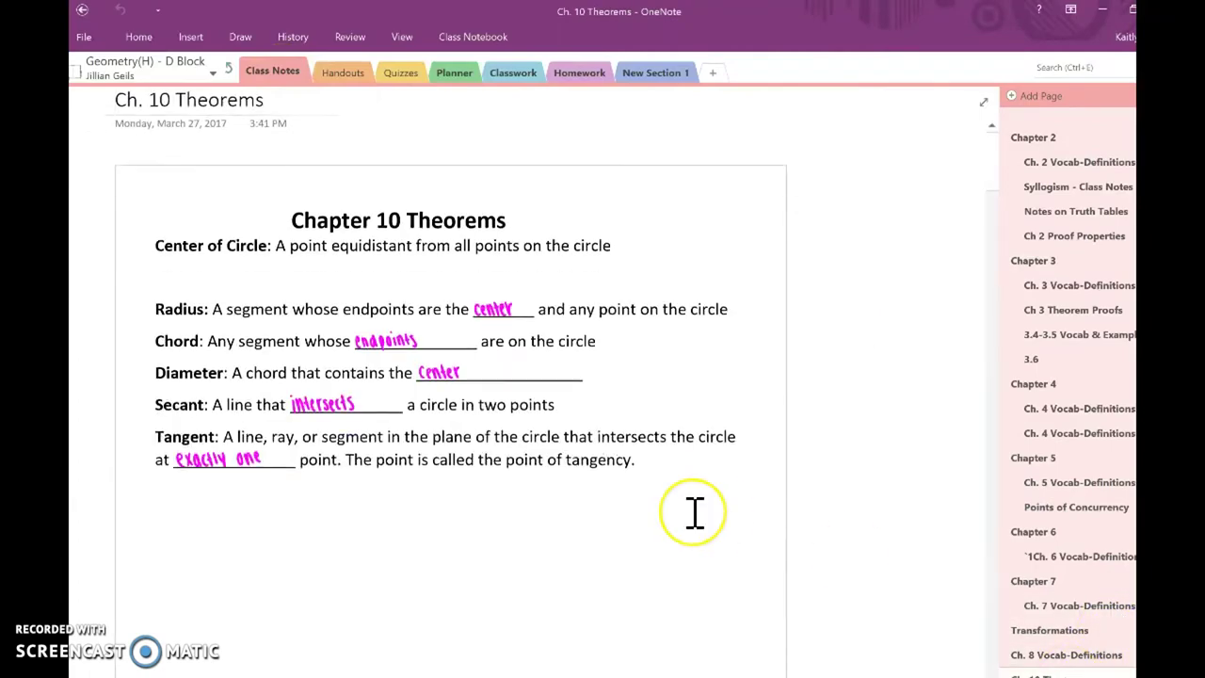
scroll(693, 511, "down", 10)
scroll(694, 511, "down", 2)
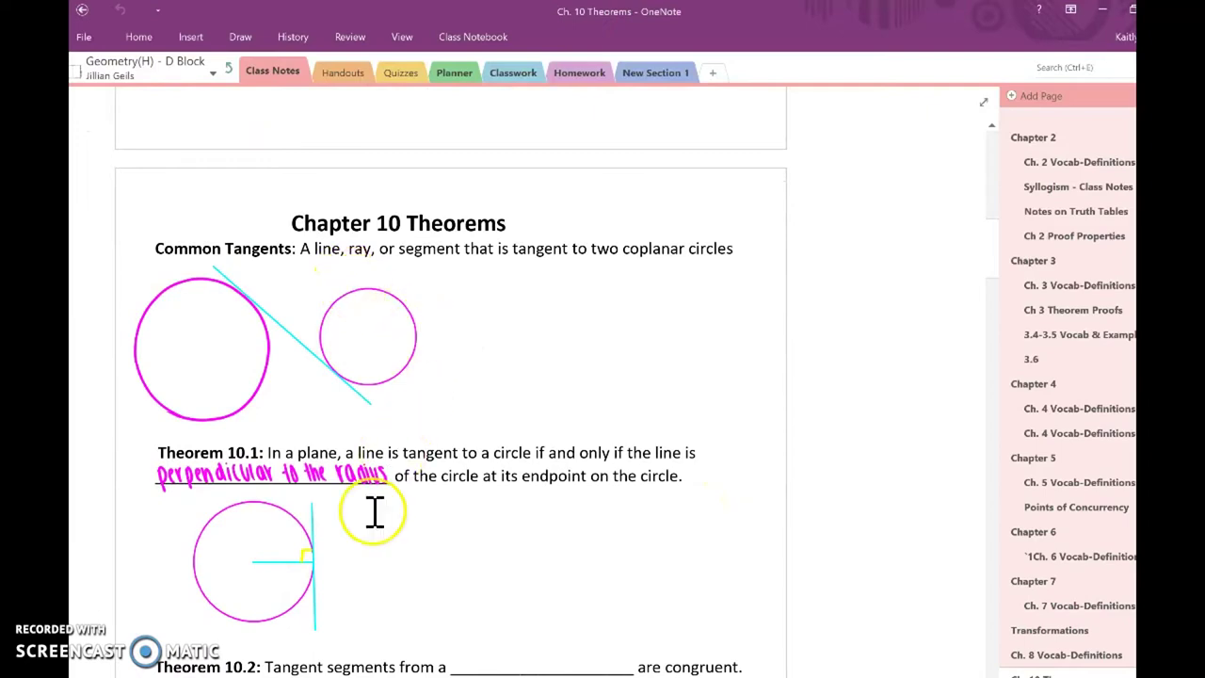
scroll(374, 511, "down", 2)
scroll(374, 511, "down", 10)
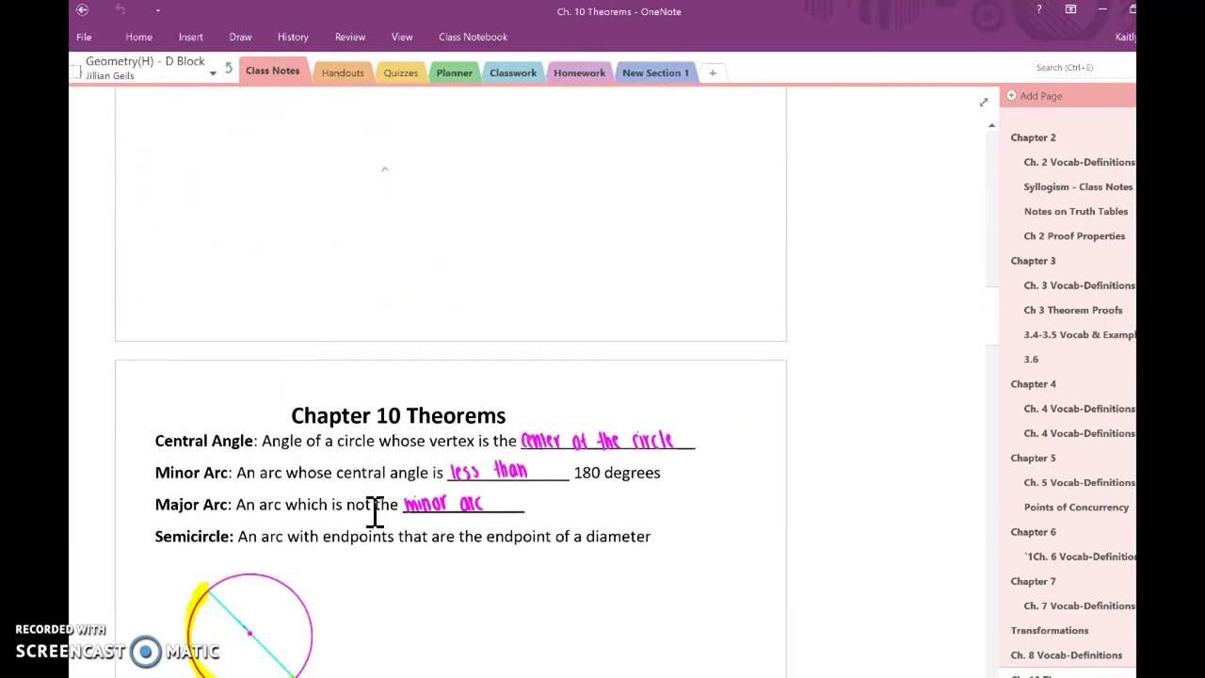
scroll(374, 511, "down", 10)
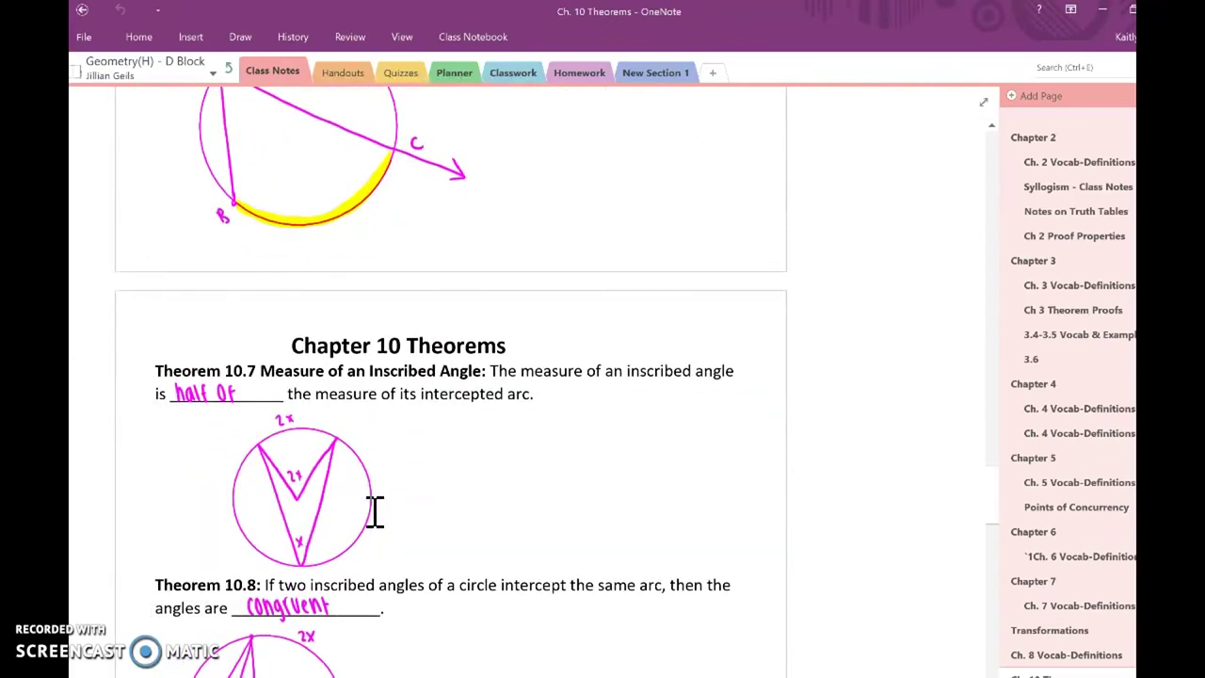
scroll(375, 511, "down", 5)
scroll(375, 511, "down", 2)
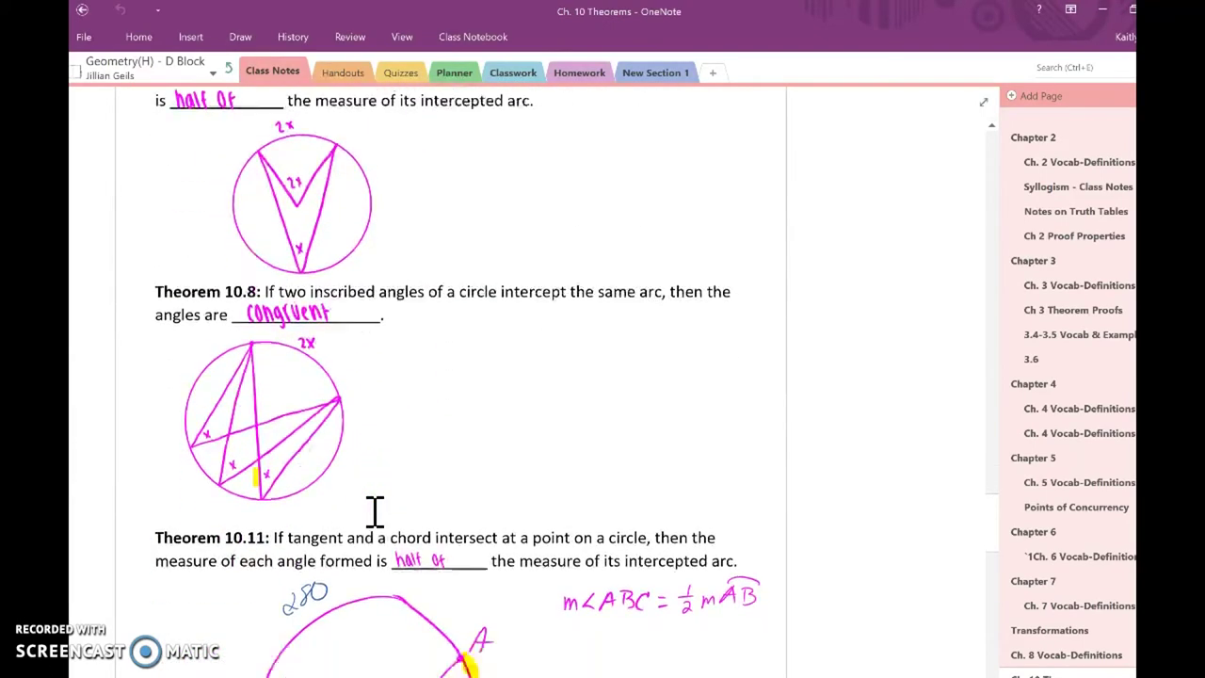
scroll(374, 511, "up", 8)
Return to the D Block Welcome section's Geometry(H) Course Syllabus 1617 page
left_click(374, 511)
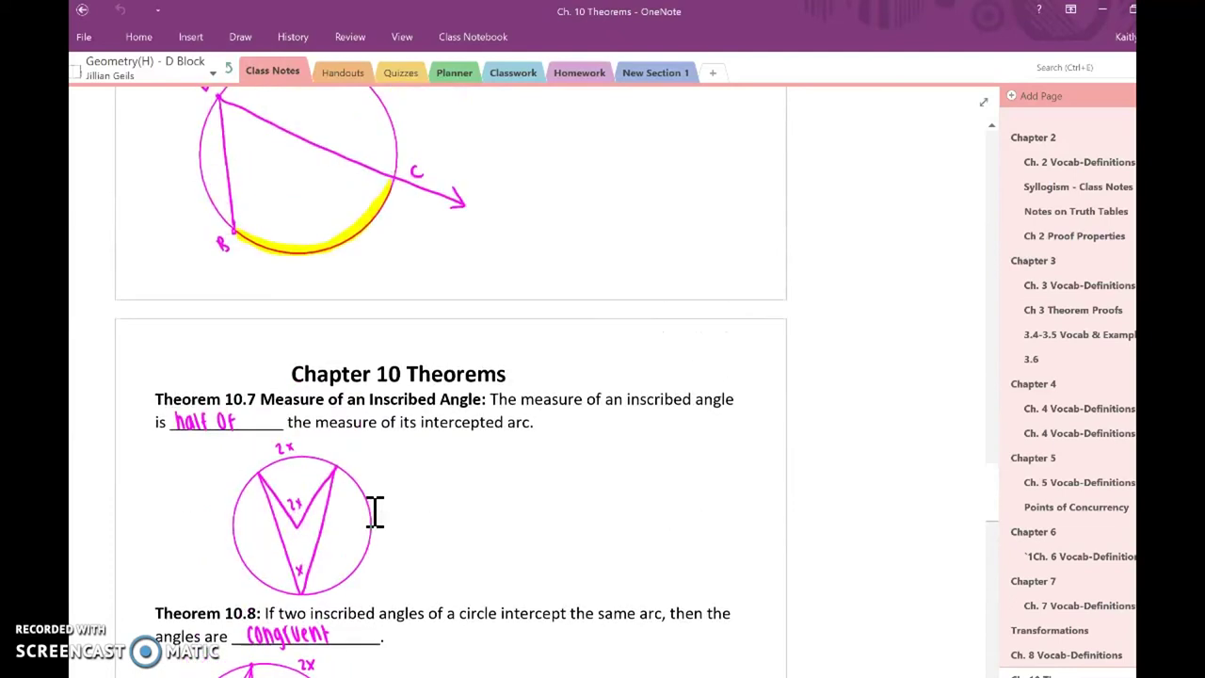
left_click(572, 113)
left_click(864, 306)
scroll(864, 306, "up", 10)
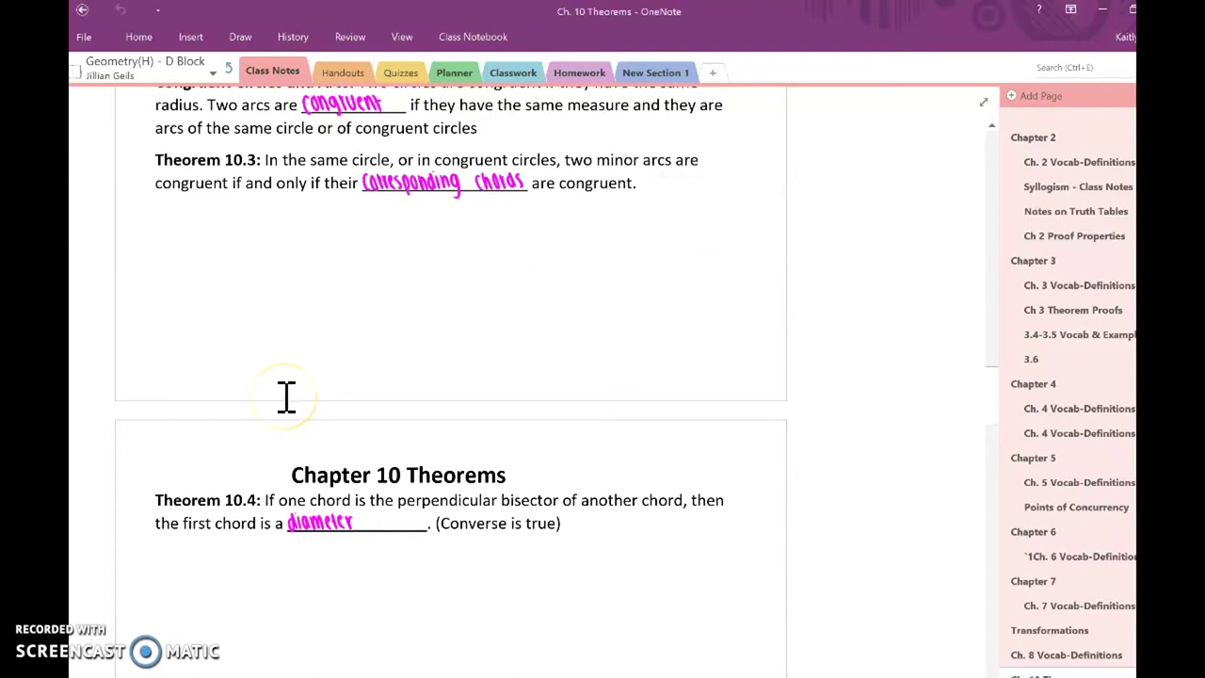
left_click(227, 68)
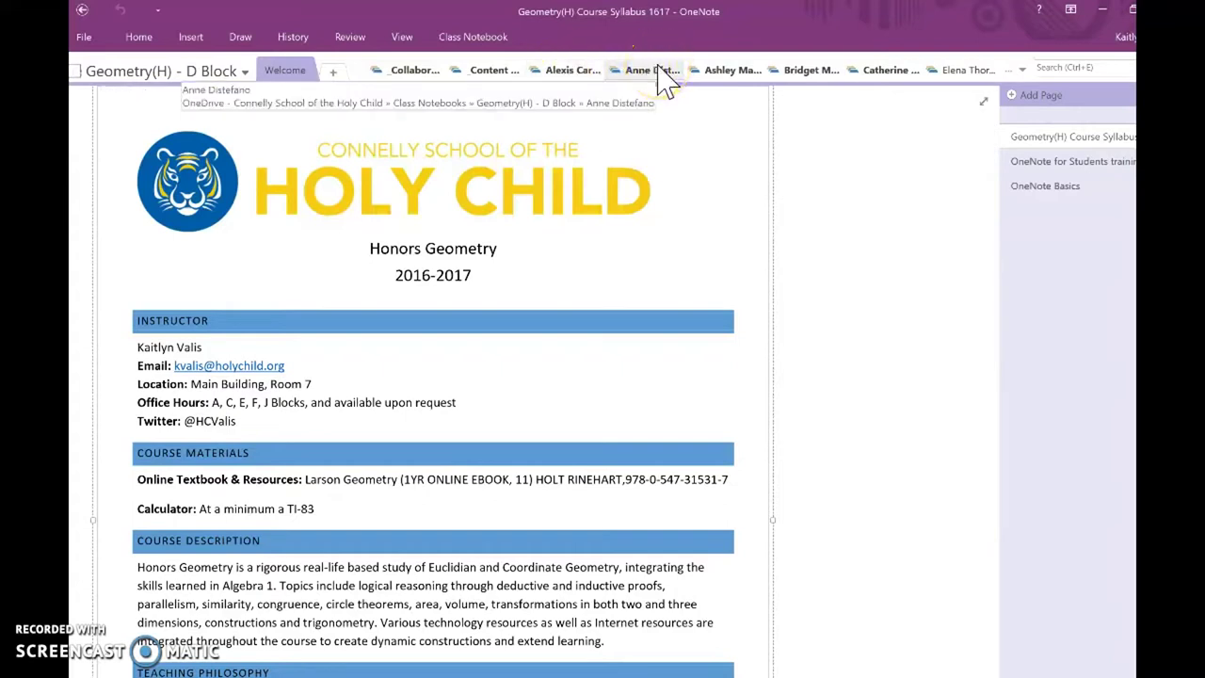
Open a student's section group, then move to the biology notebook's Welcome to the OneNote Class Notebook page
left_click(570, 73)
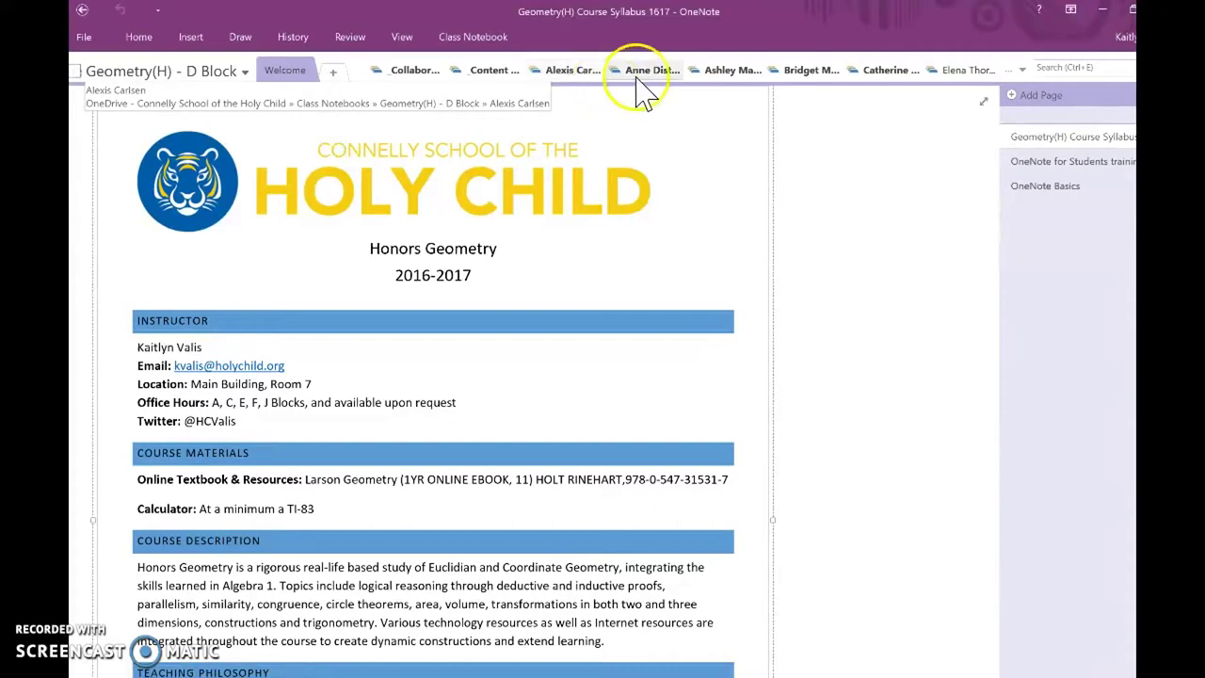
left_click(376, 79)
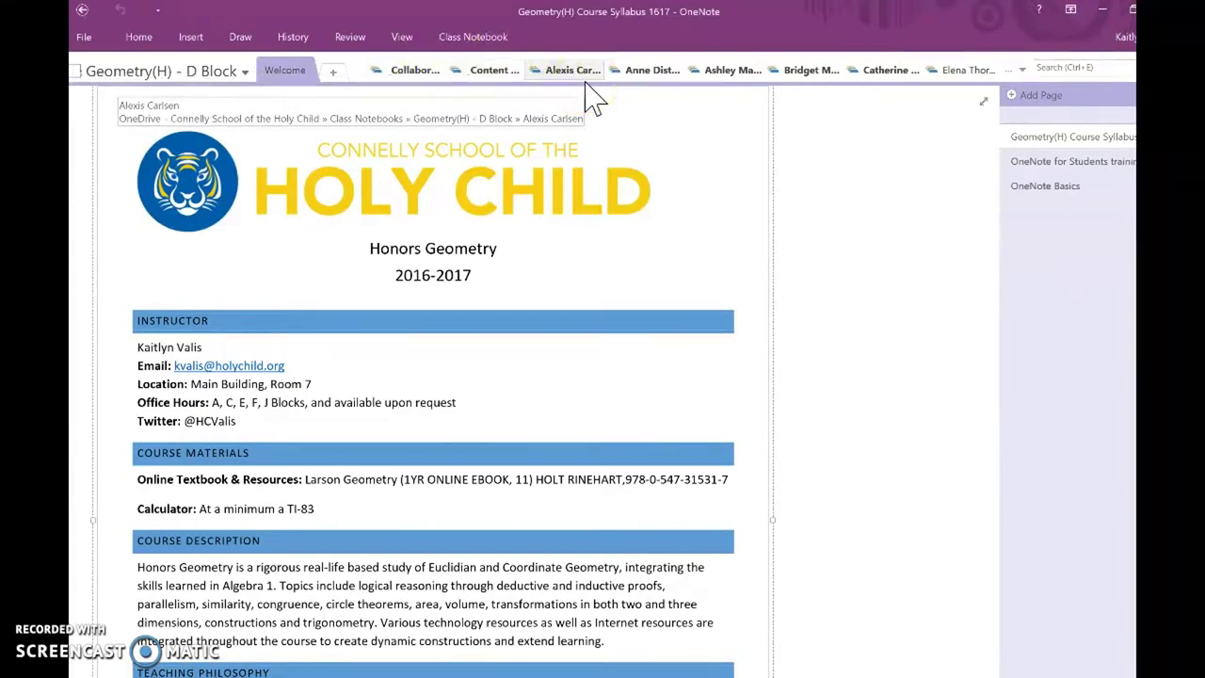
scroll(646, 291, "up", 3)
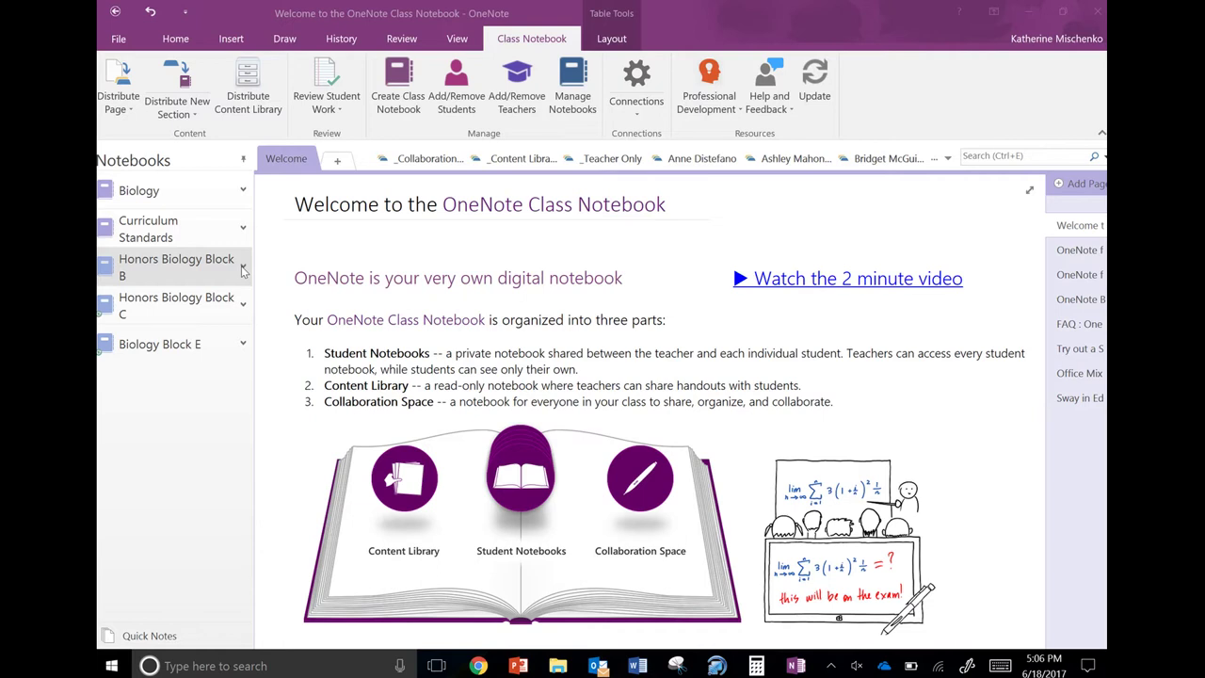
Expand Honors Biology Block B, open a student's Graphic Organizers Unit 2 page, then collapse the notebook
left_click(242, 268)
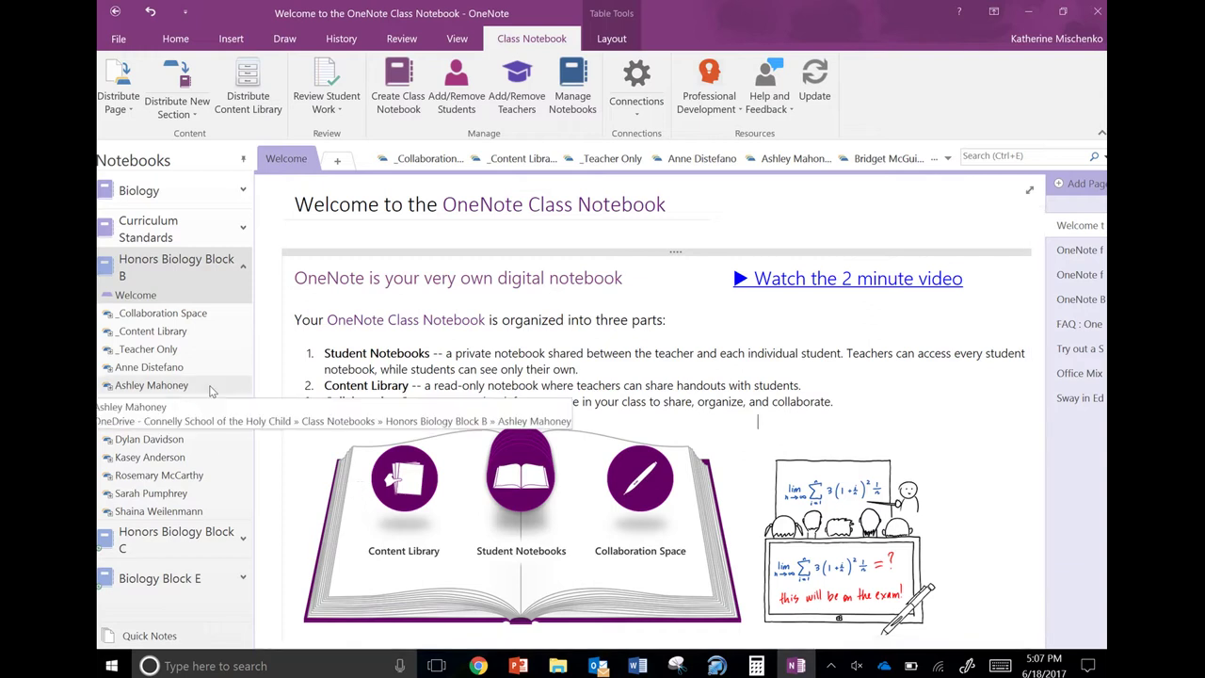
left_click(112, 406)
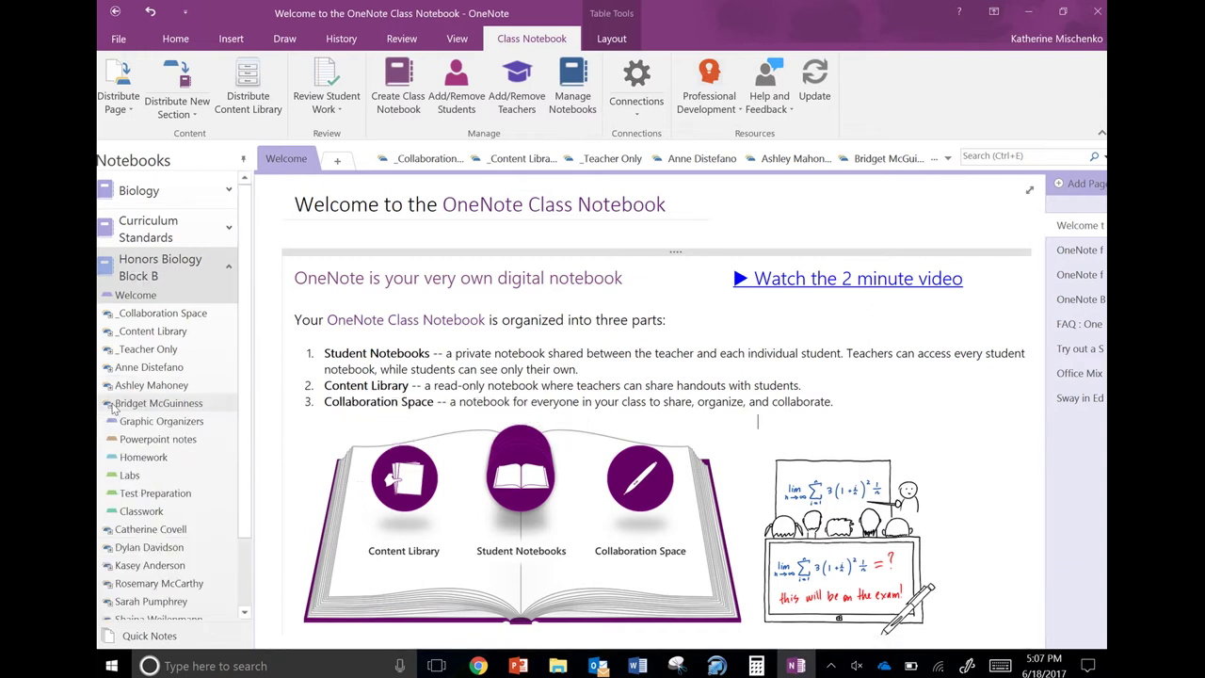
double_click(180, 406)
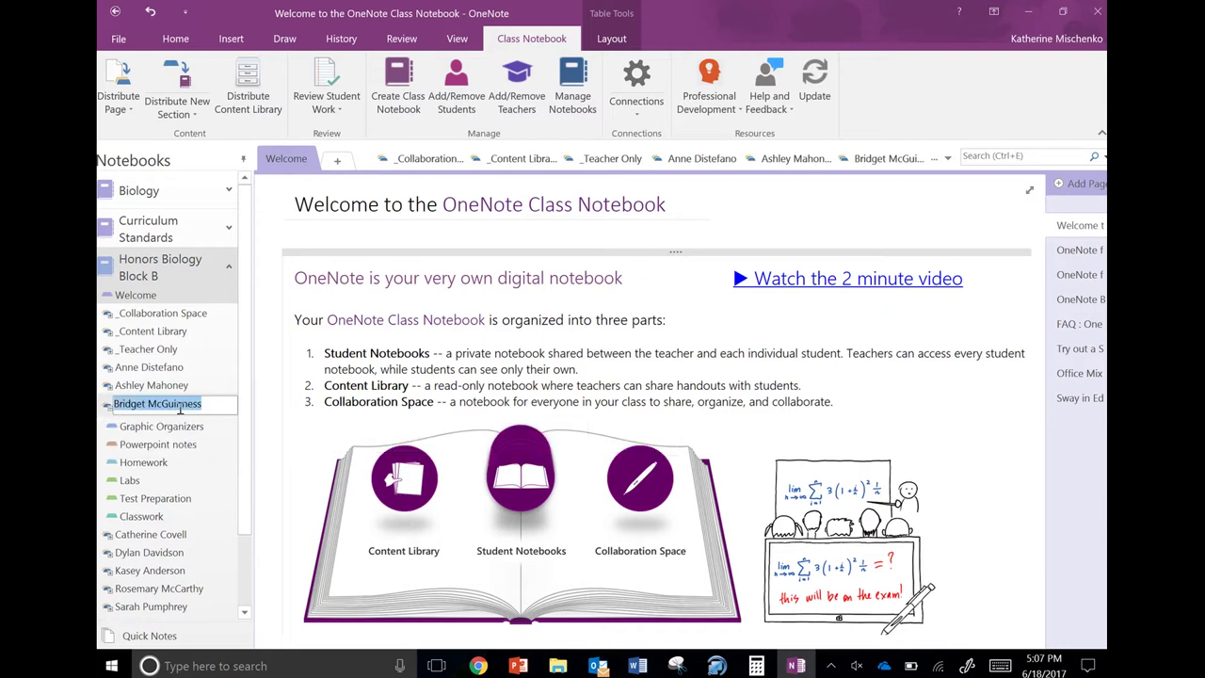
key("Return")
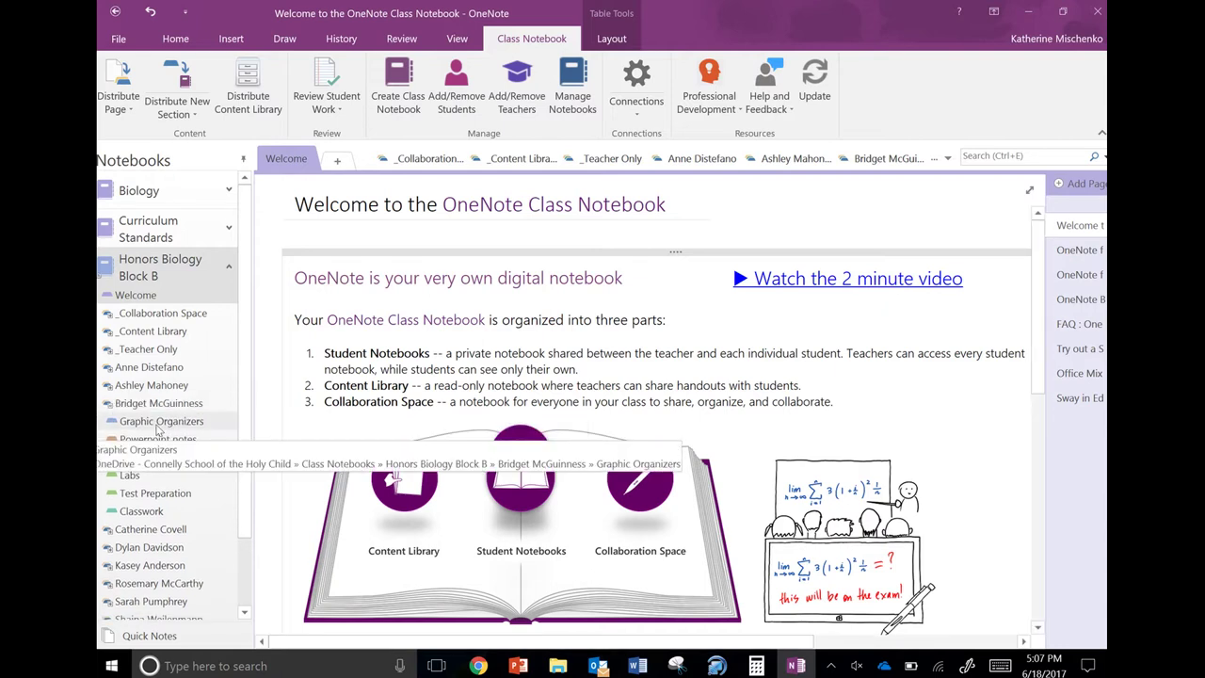
left_click(117, 421)
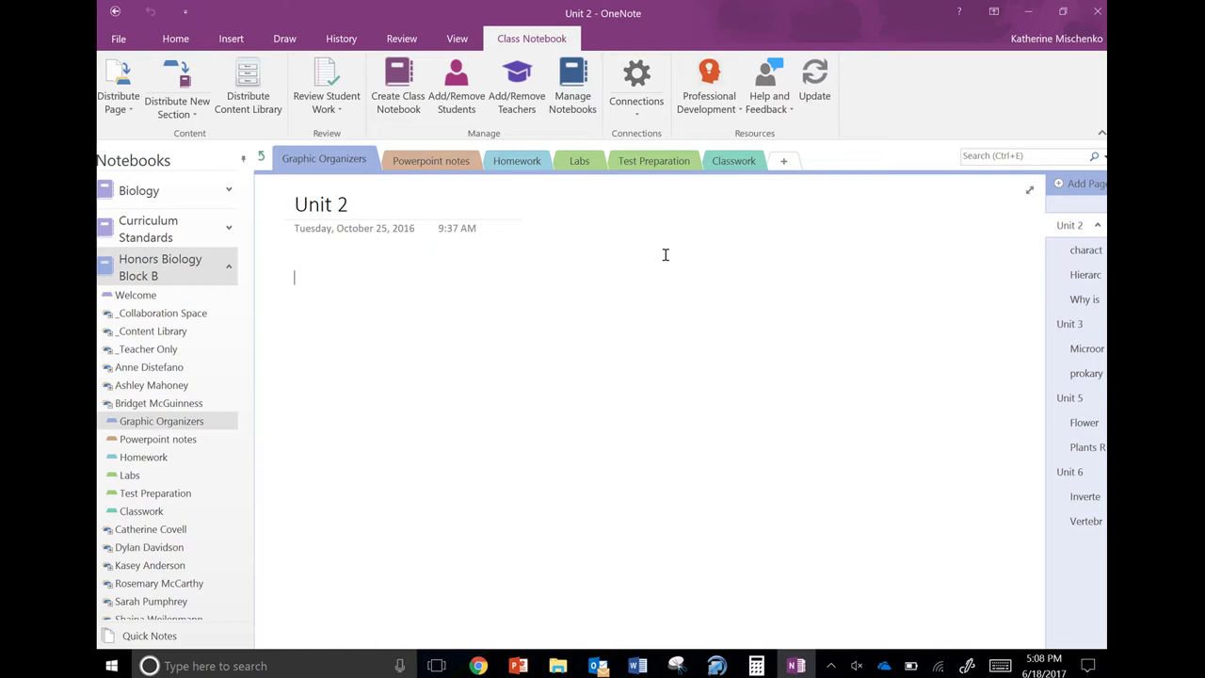
left_click(229, 271)
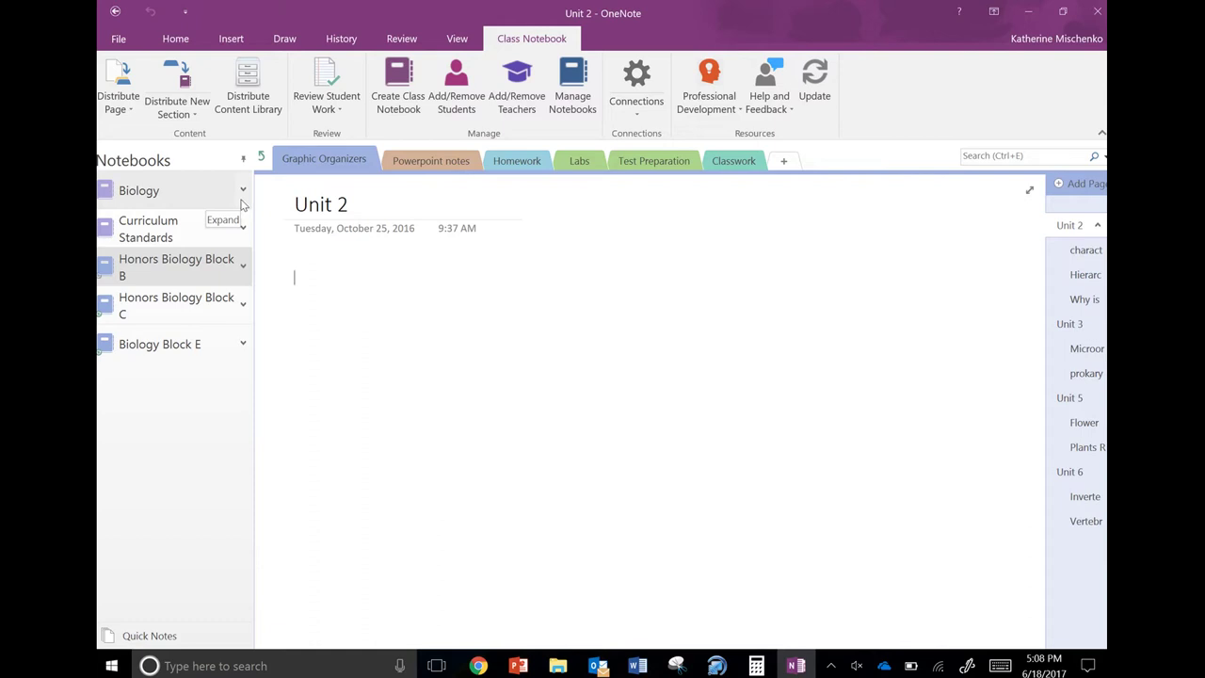
Expand Biology, open section 5. Fungi, and scroll through the Fungi (student version) slides
left_click(241, 201)
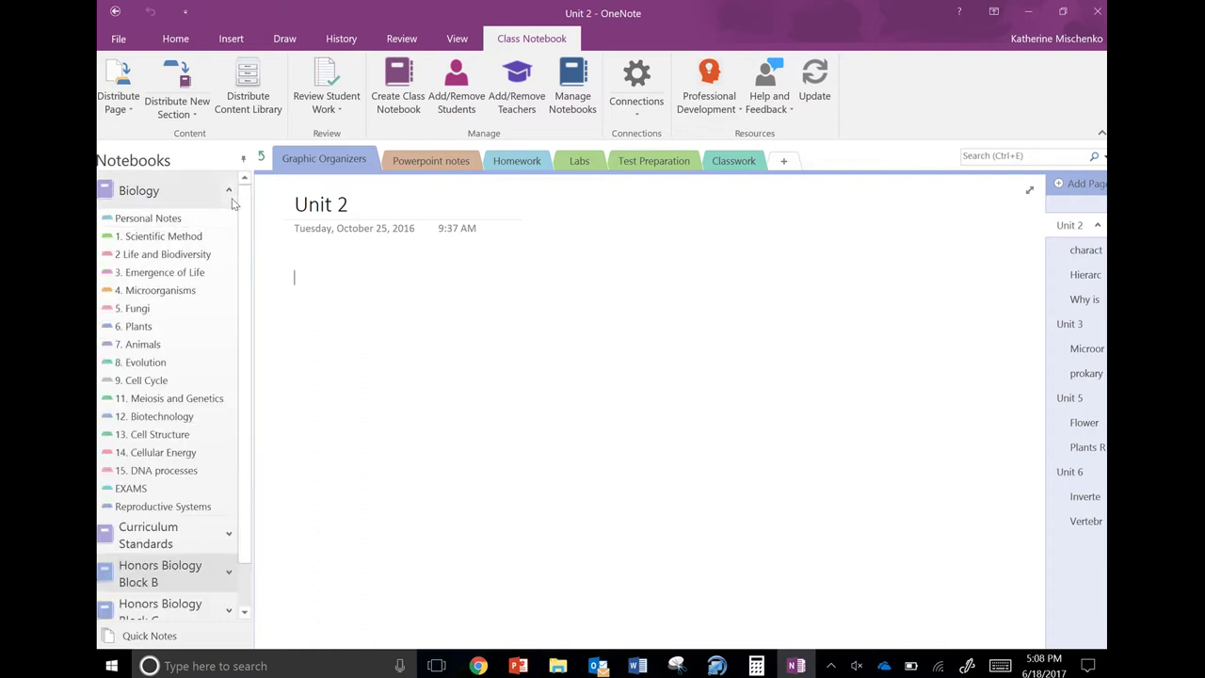
left_click(172, 313)
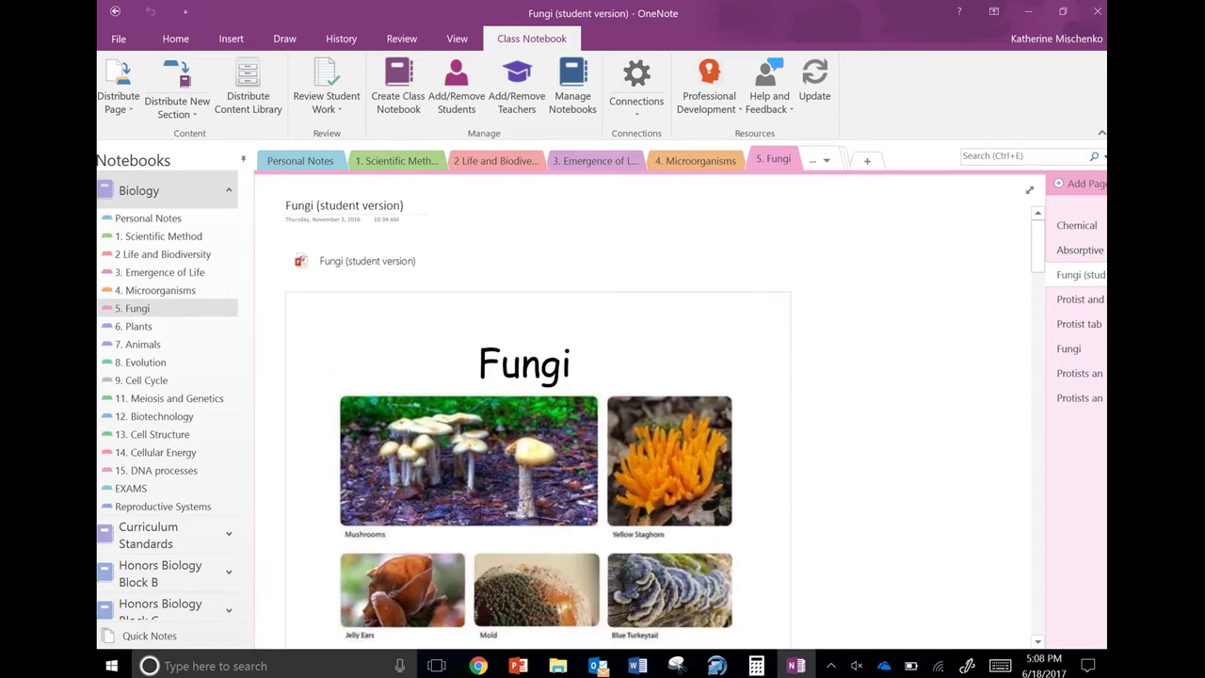
scroll(500, 414, "down", 3)
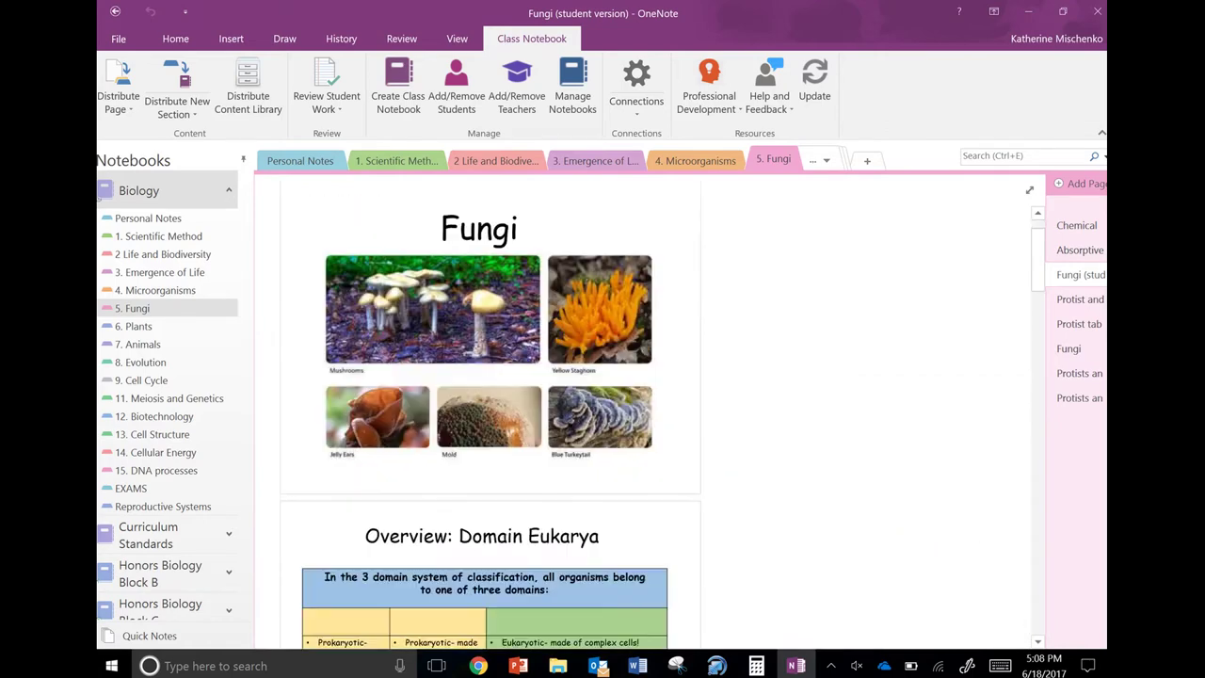
scroll(489, 414, "down", 10)
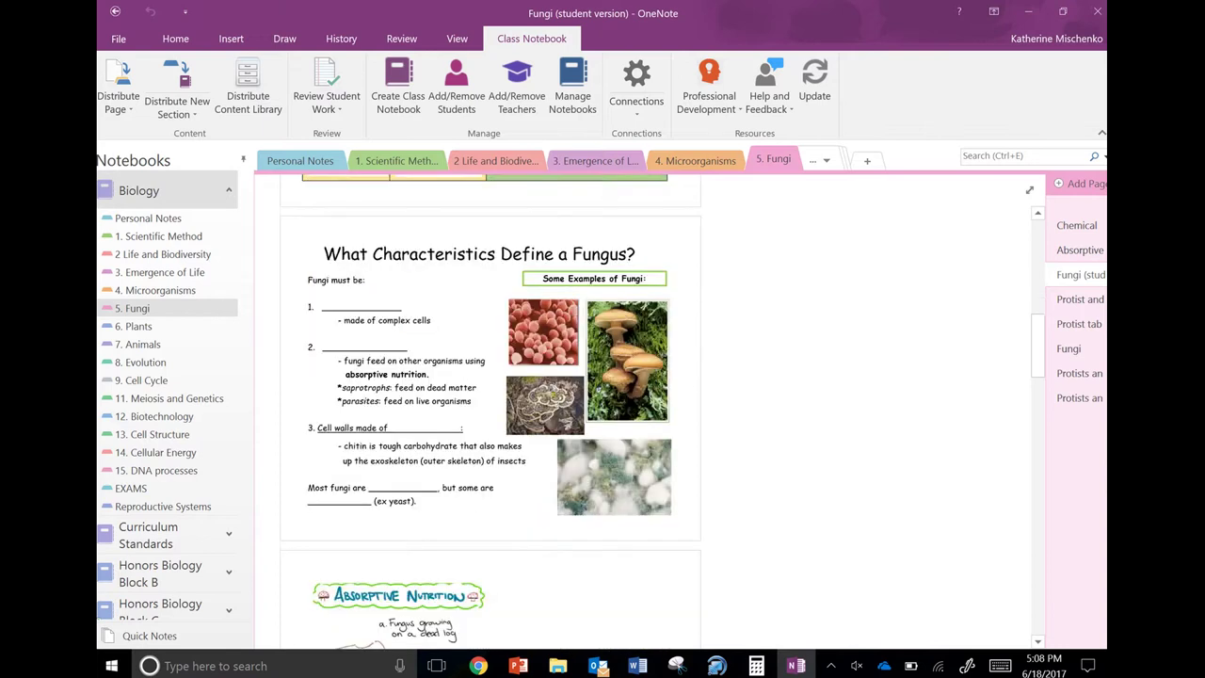
scroll(489, 414, "down", 1)
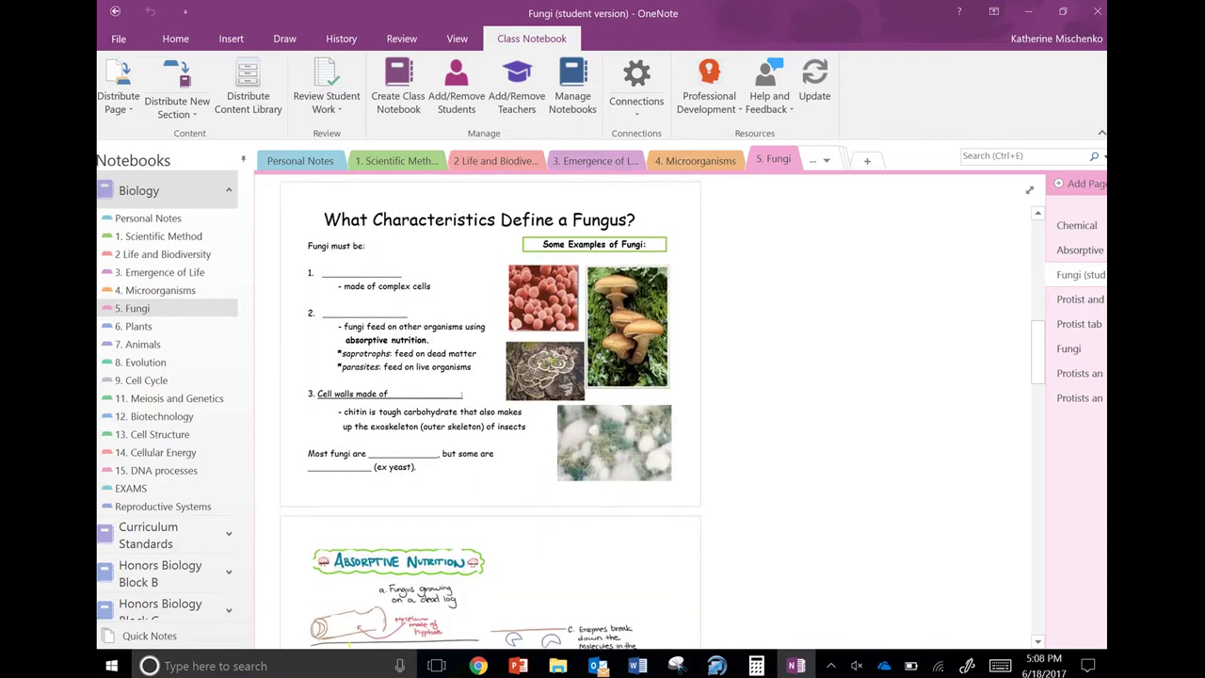
scroll(490, 414, "down", 12)
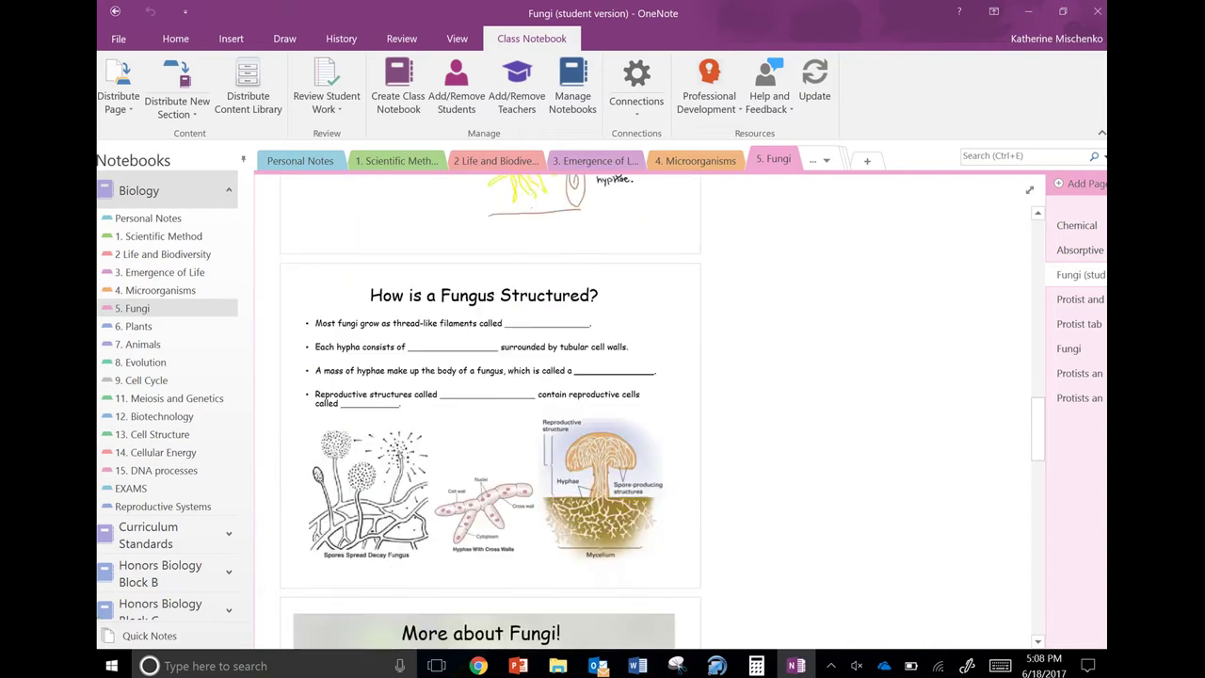
scroll(489, 414, "down", 14)
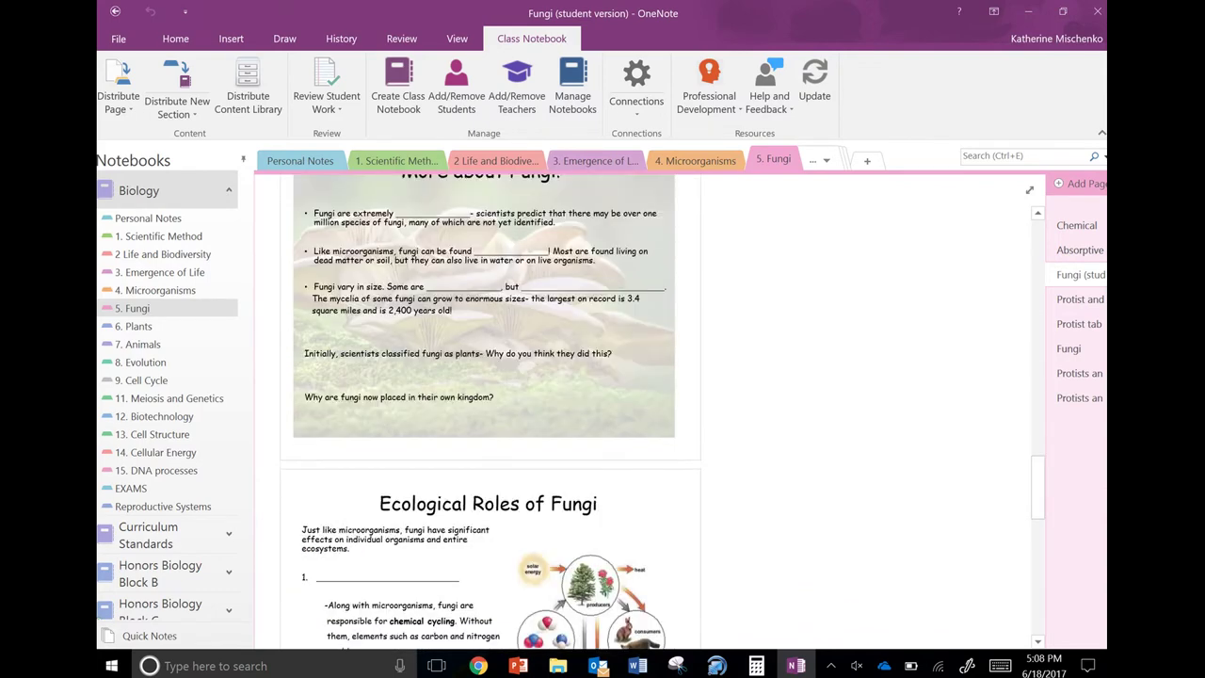
scroll(489, 414, "down", 5)
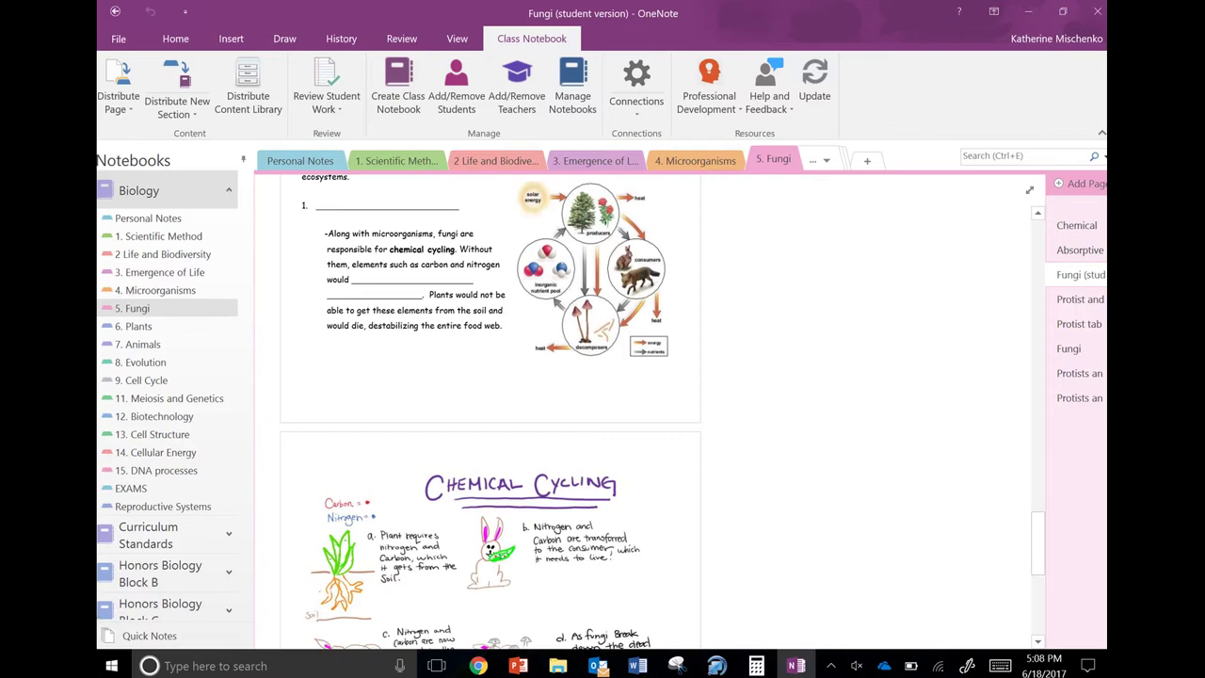
scroll(490, 414, "up", 20)
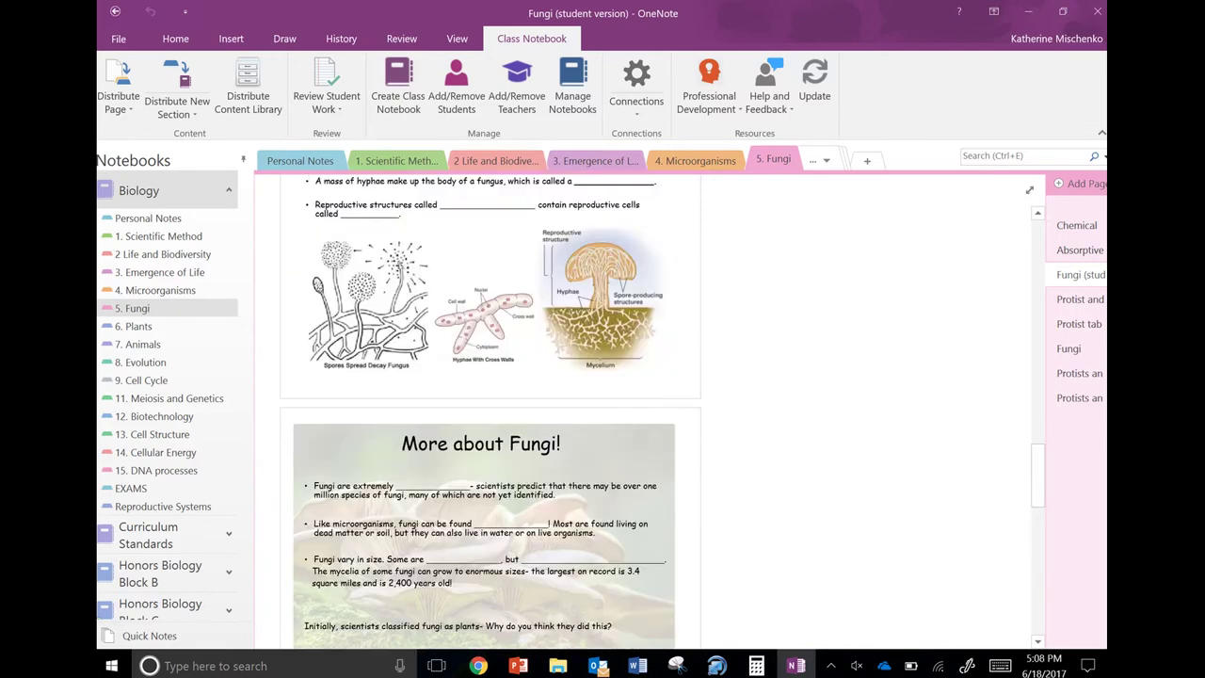
scroll(261, 460, "up", 6)
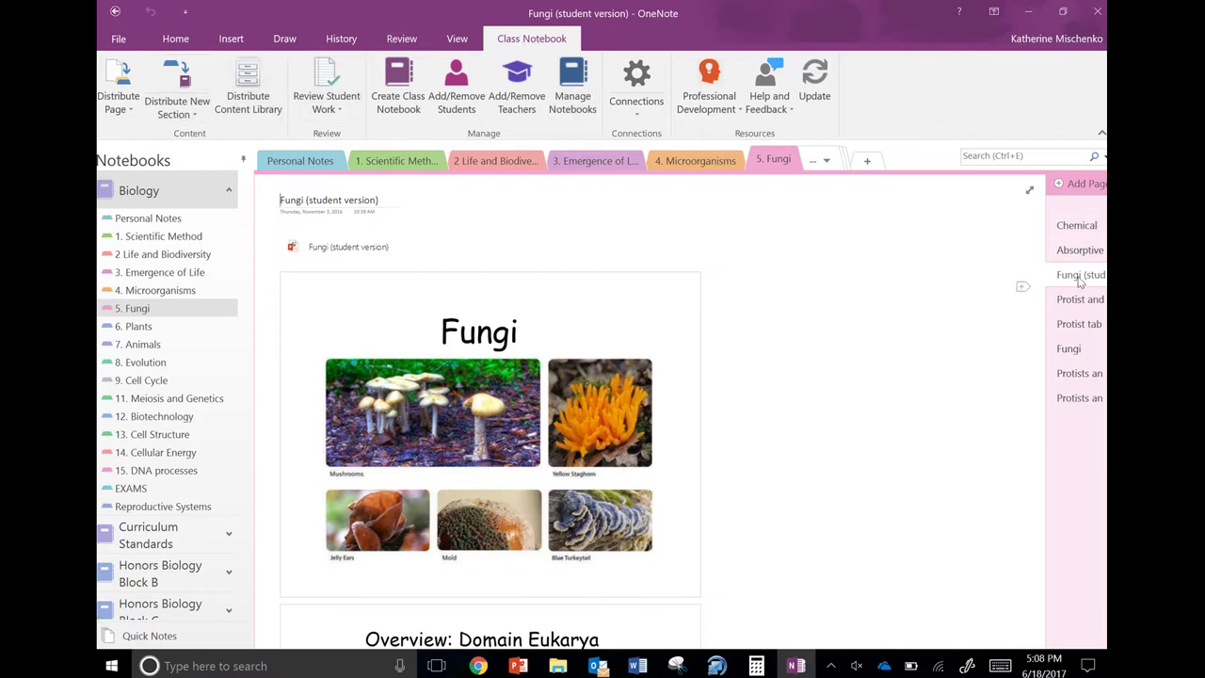
Cross-notebook distribute the Fungi page to Powerpoint notes sections in Honors Biology Blocks B and C
left_click(124, 121)
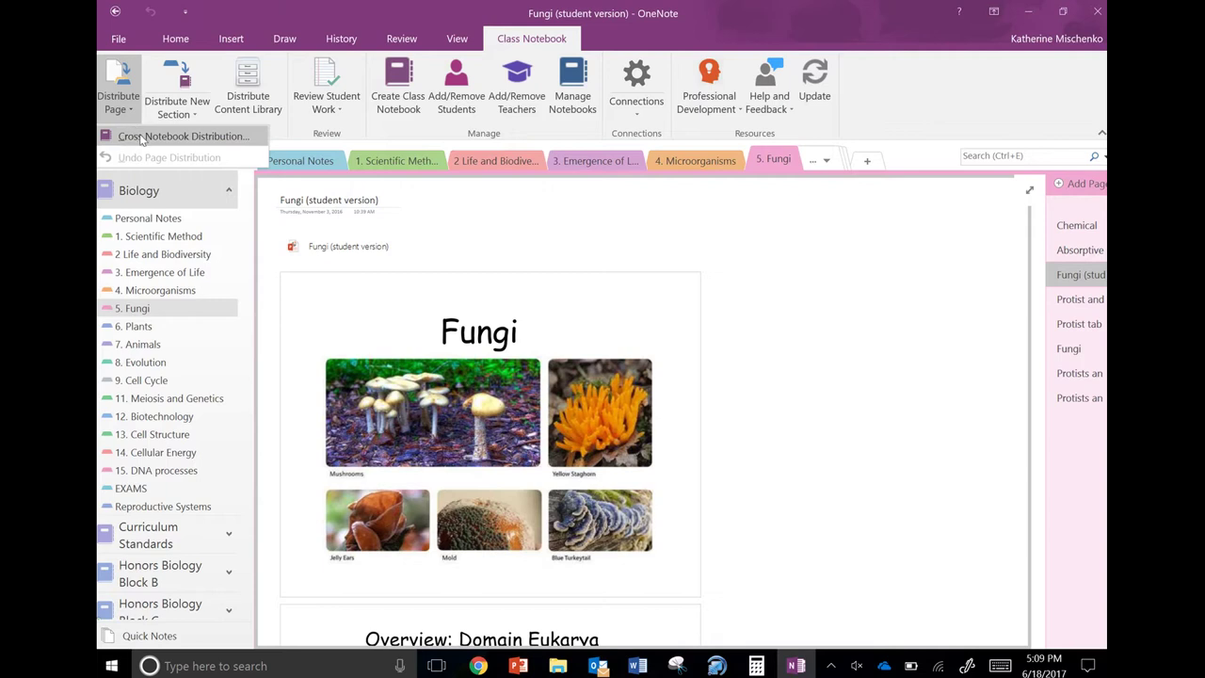
left_click(139, 139)
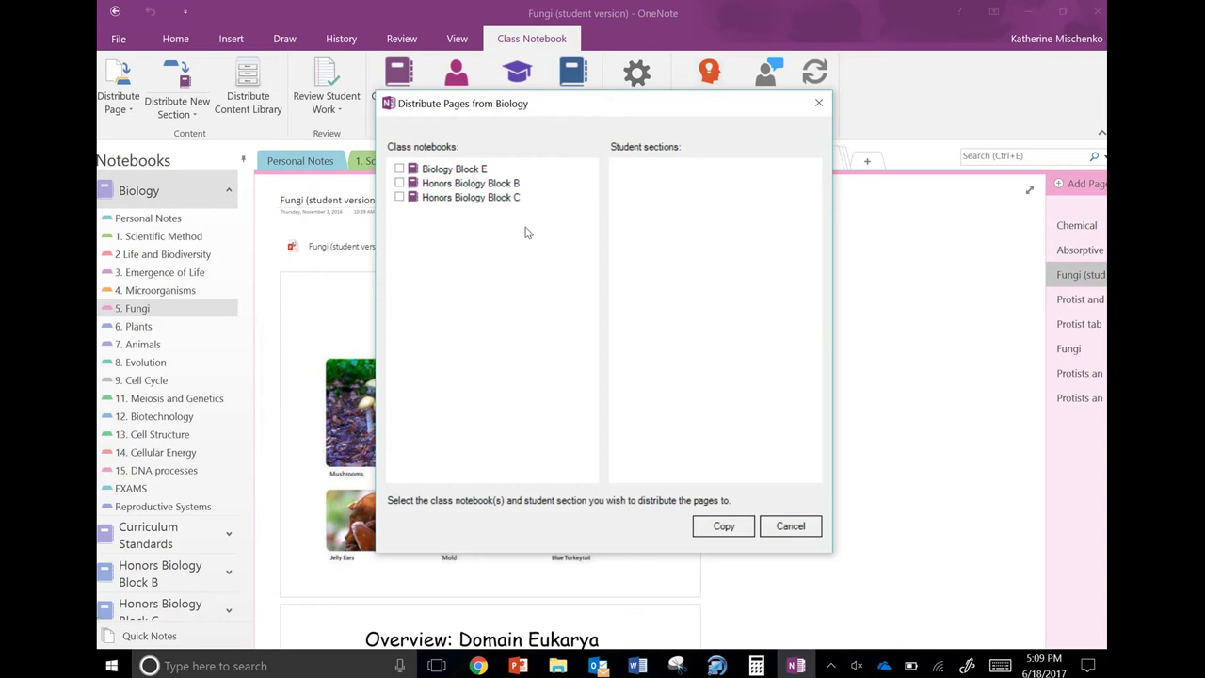
left_click(399, 183)
left_click(399, 197)
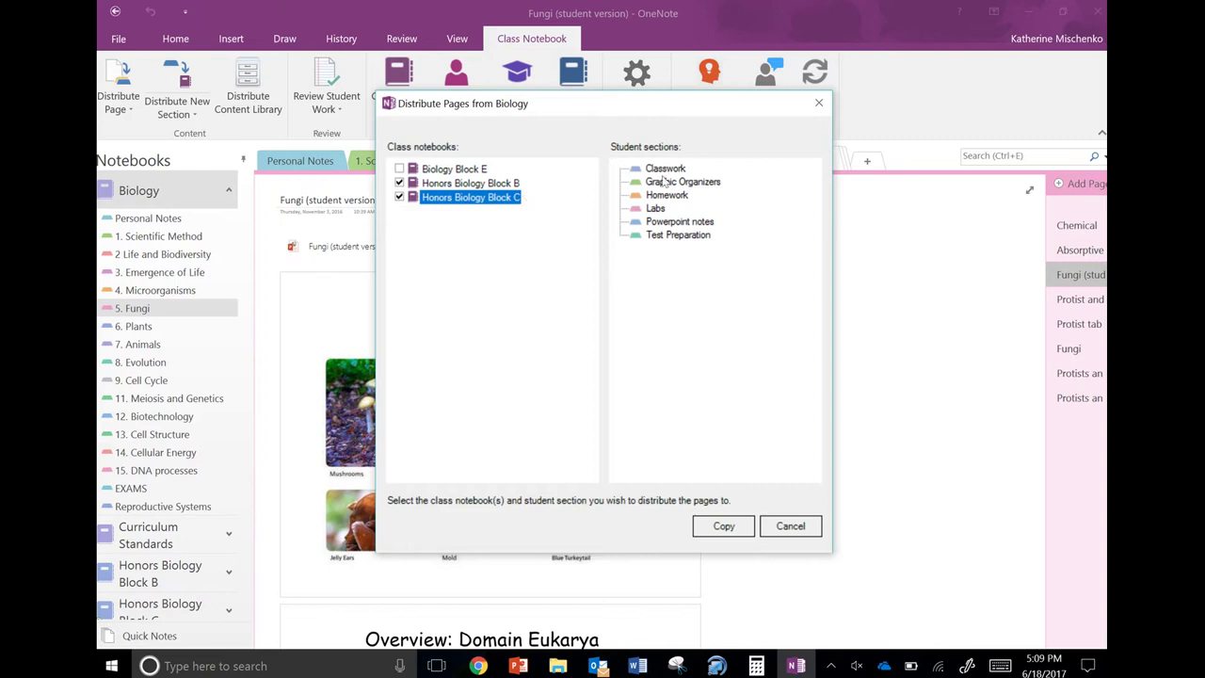
left_click(677, 223)
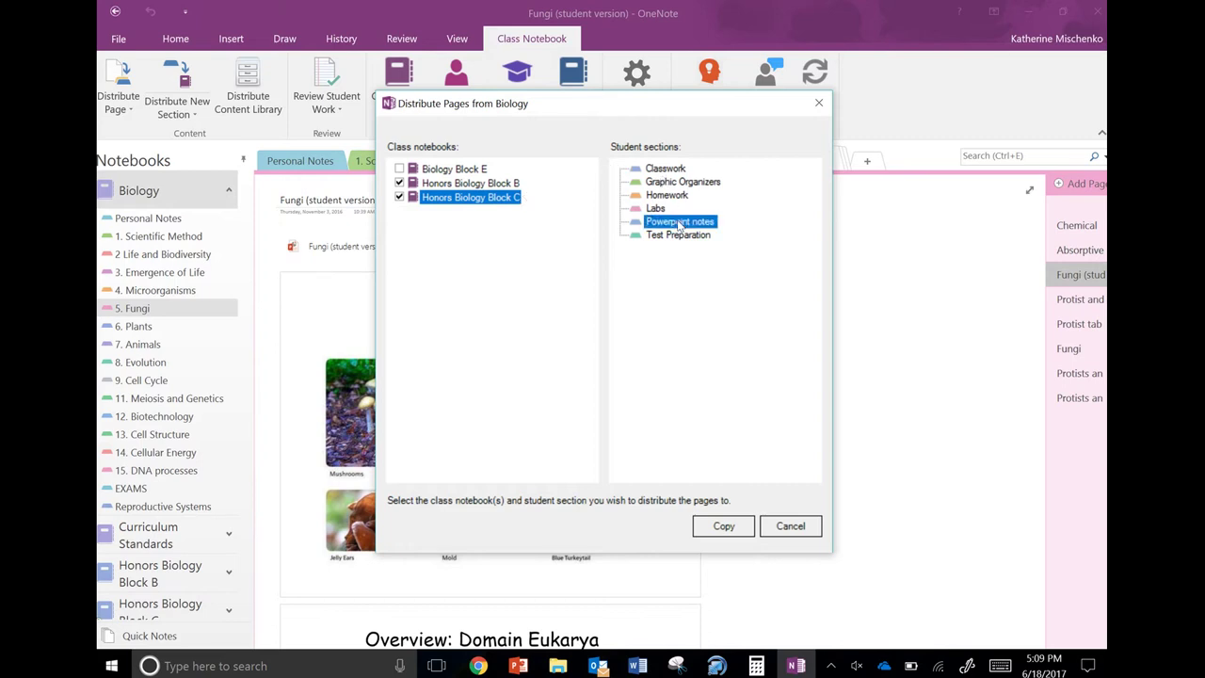
left_click(740, 532)
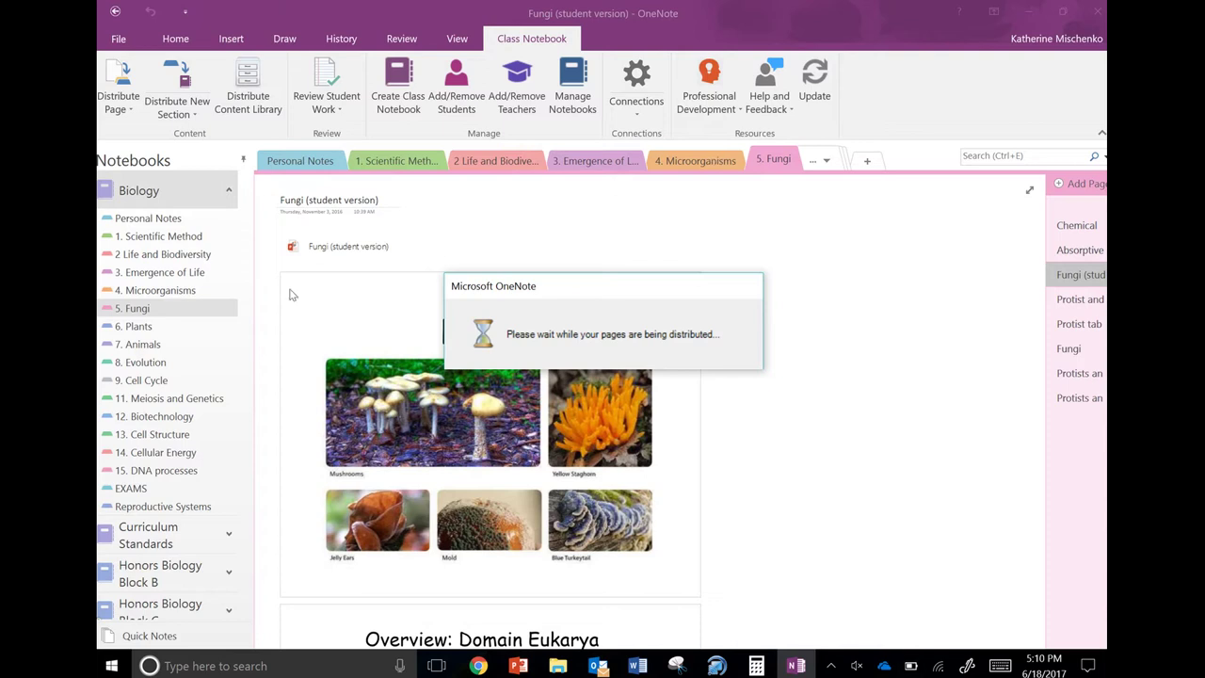
Wait for the page distribution to finish, then collapse the Biology notebook in the Notebooks pane
mouse_move(113, 8)
mouse_move(527, 4)
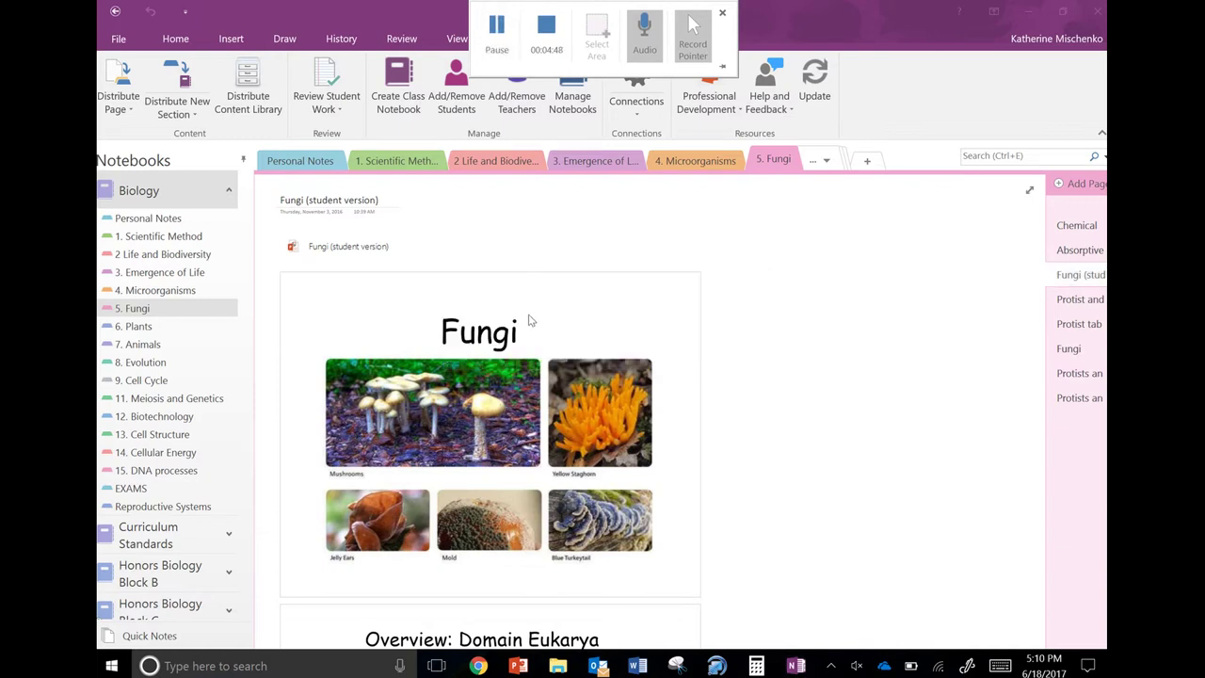
left_click(227, 192)
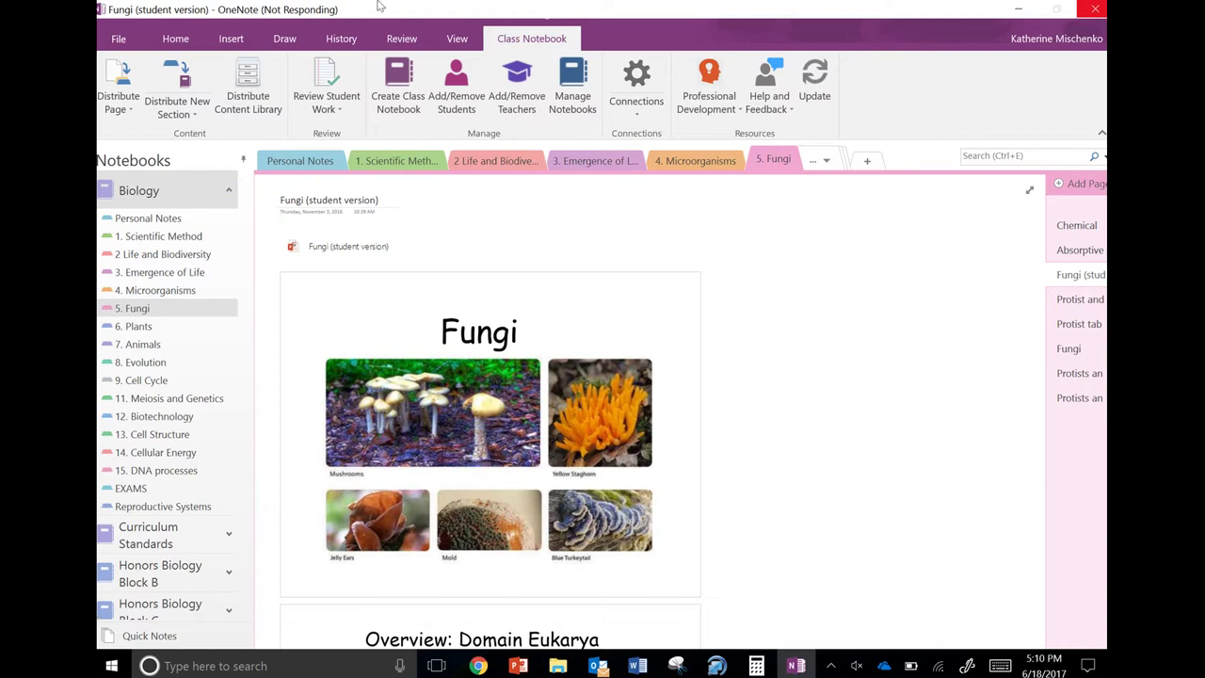
mouse_move(485, 10)
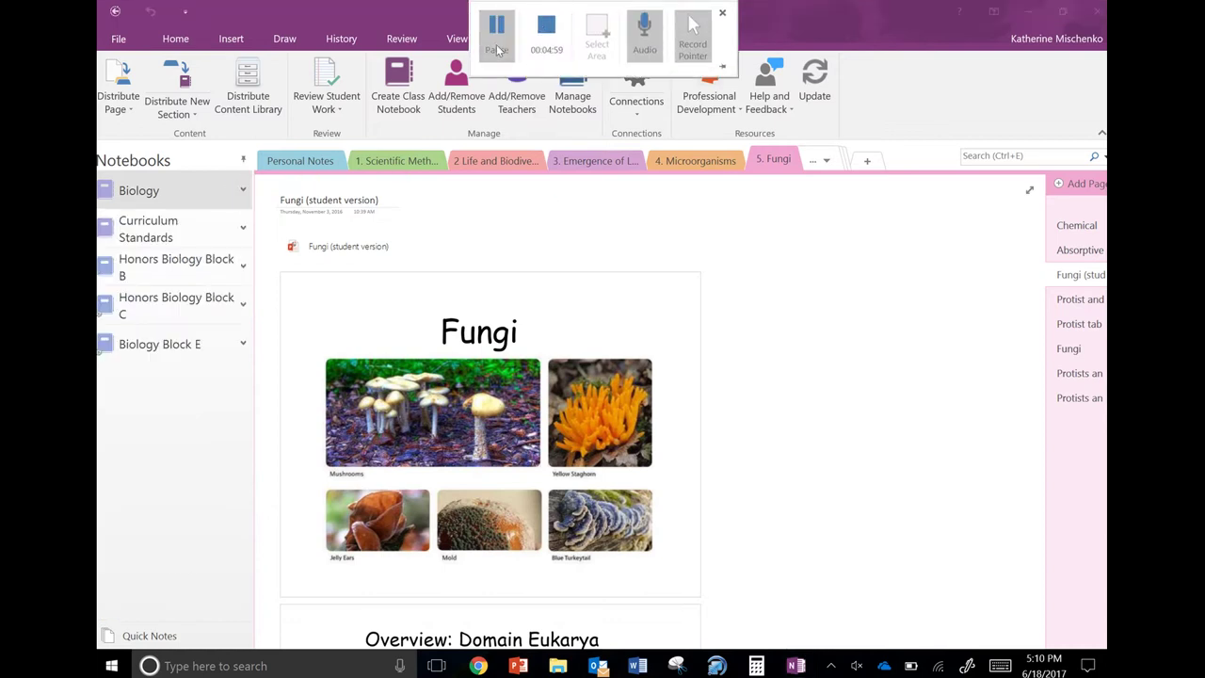
View a Block B student's Fungi (student version) page in Powerpoint notes, then collapse Block B
left_click(243, 270)
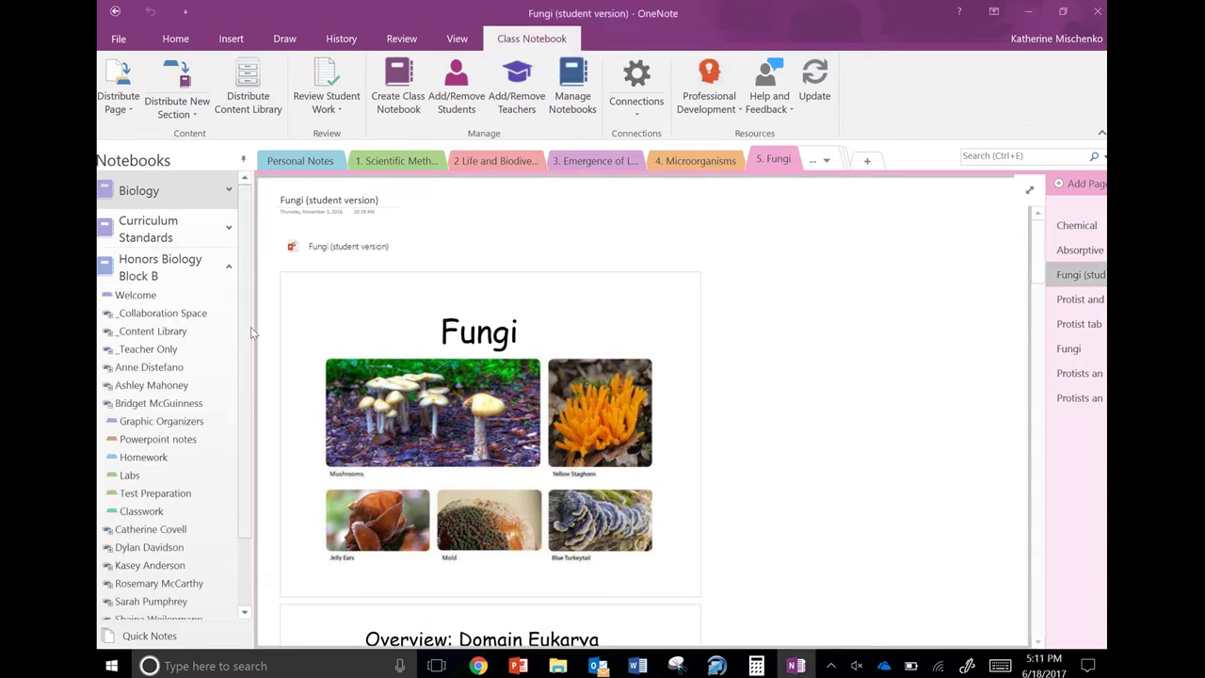
left_click_drag(250, 334, 261, 407)
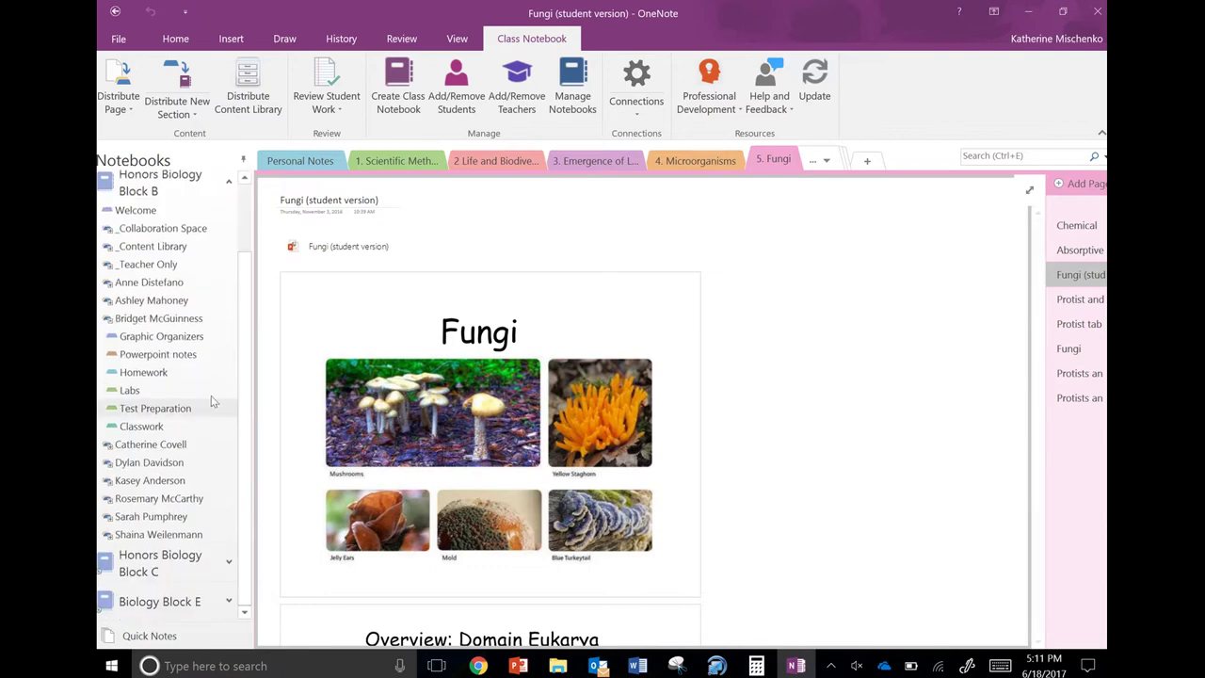
left_click(171, 454)
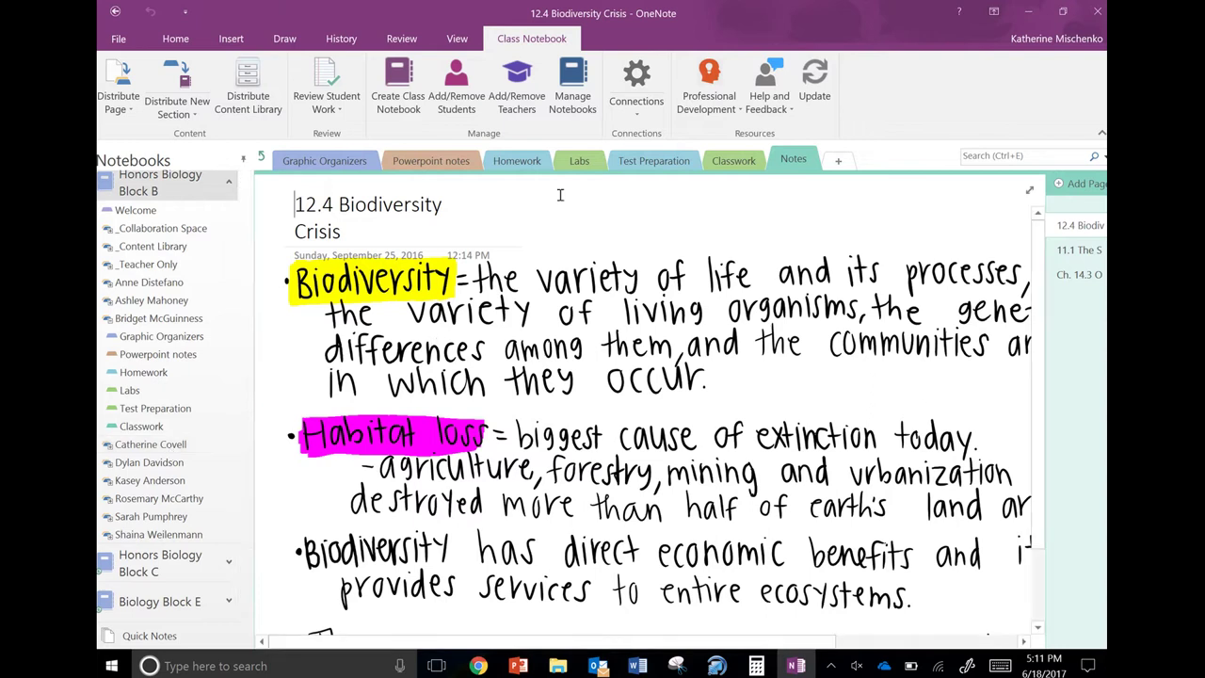
left_click(435, 166)
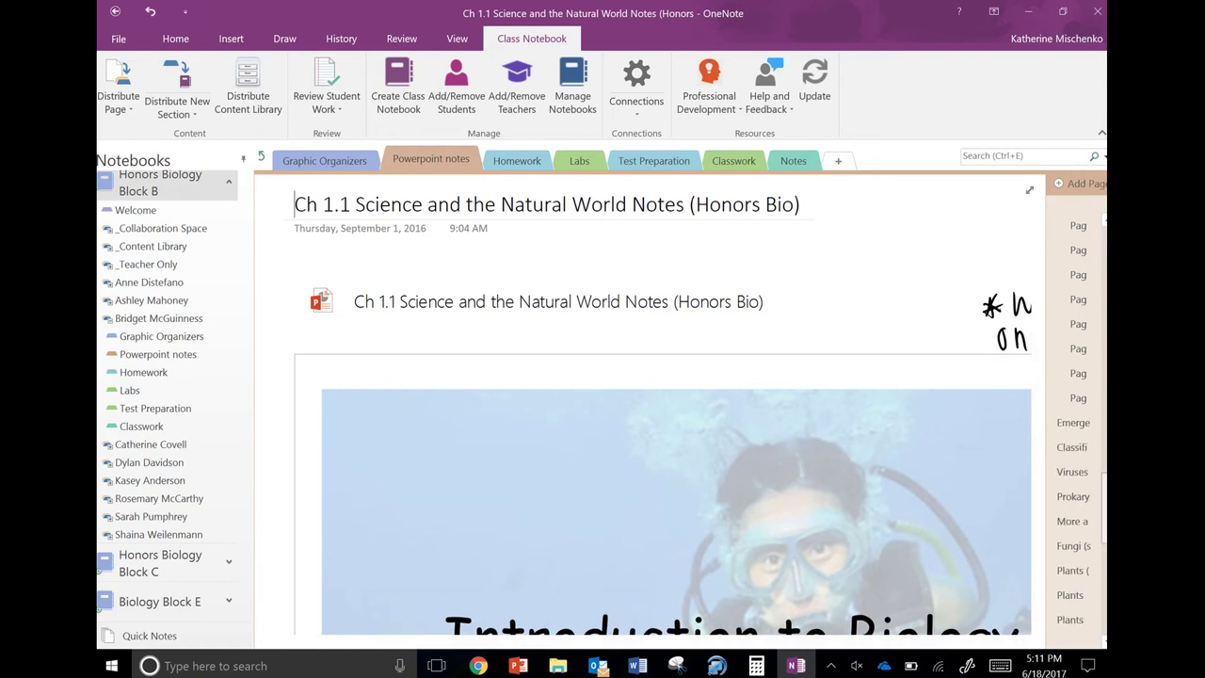
scroll(1073, 423, "down", 5)
scroll(1082, 583, "down", 2)
left_click(1085, 621)
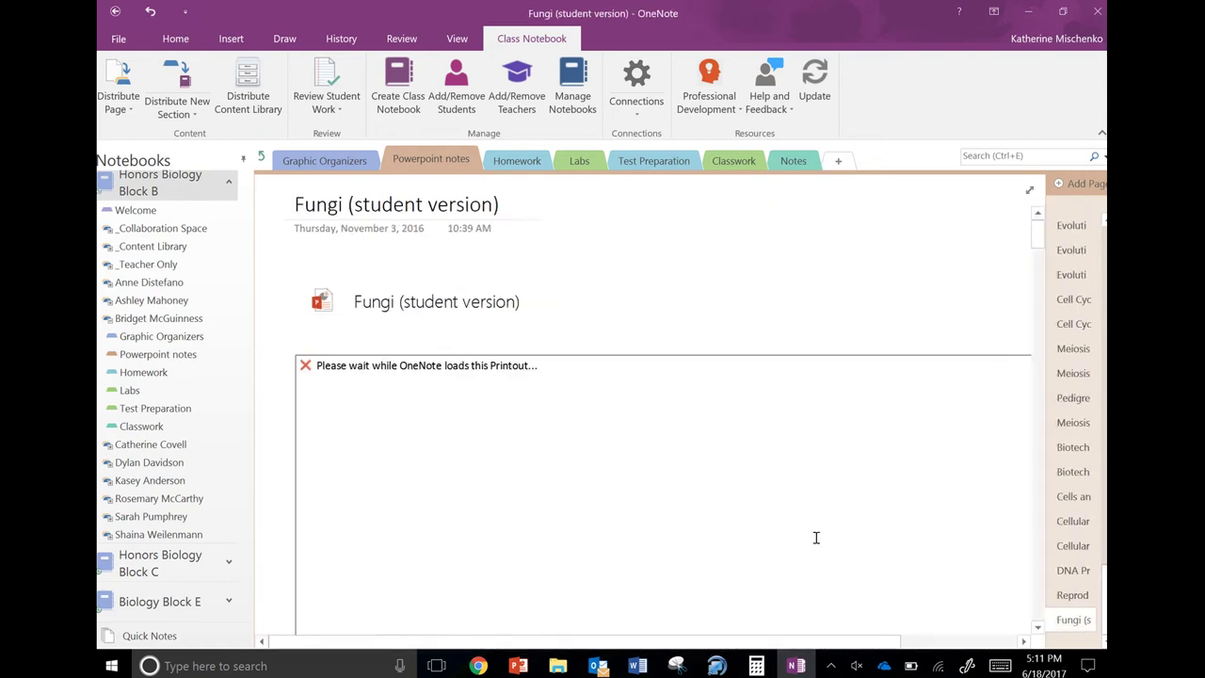
scroll(787, 561, "down", 10)
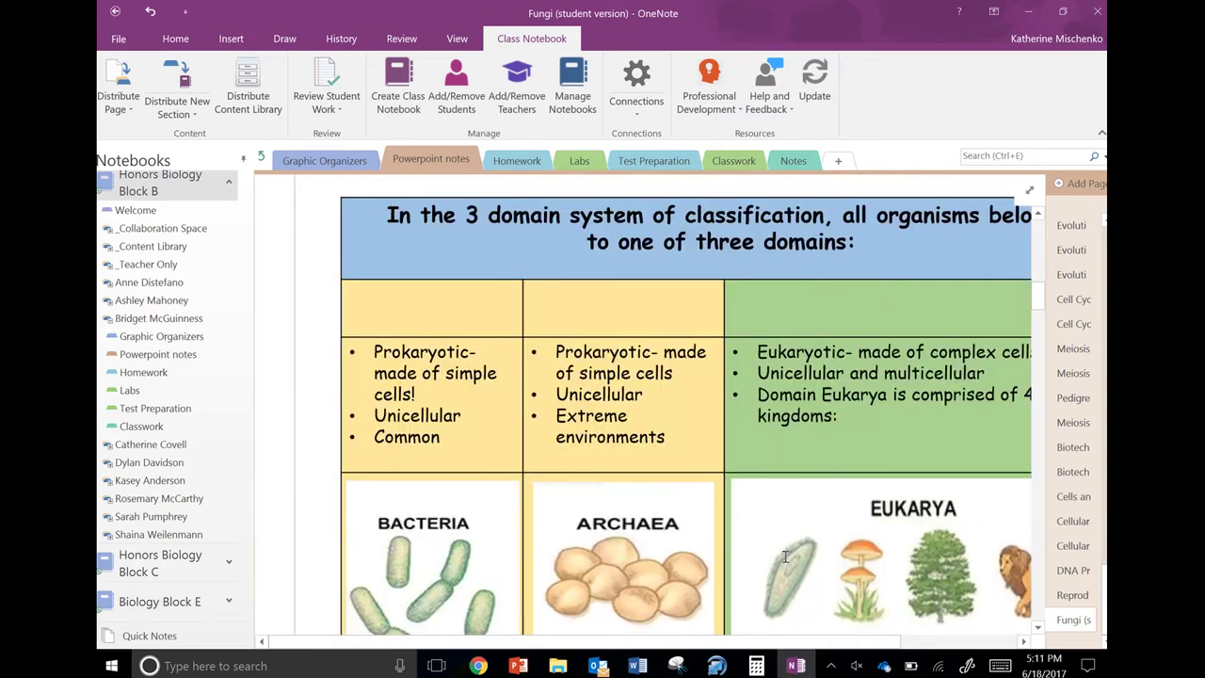
scroll(785, 556, "down", 3)
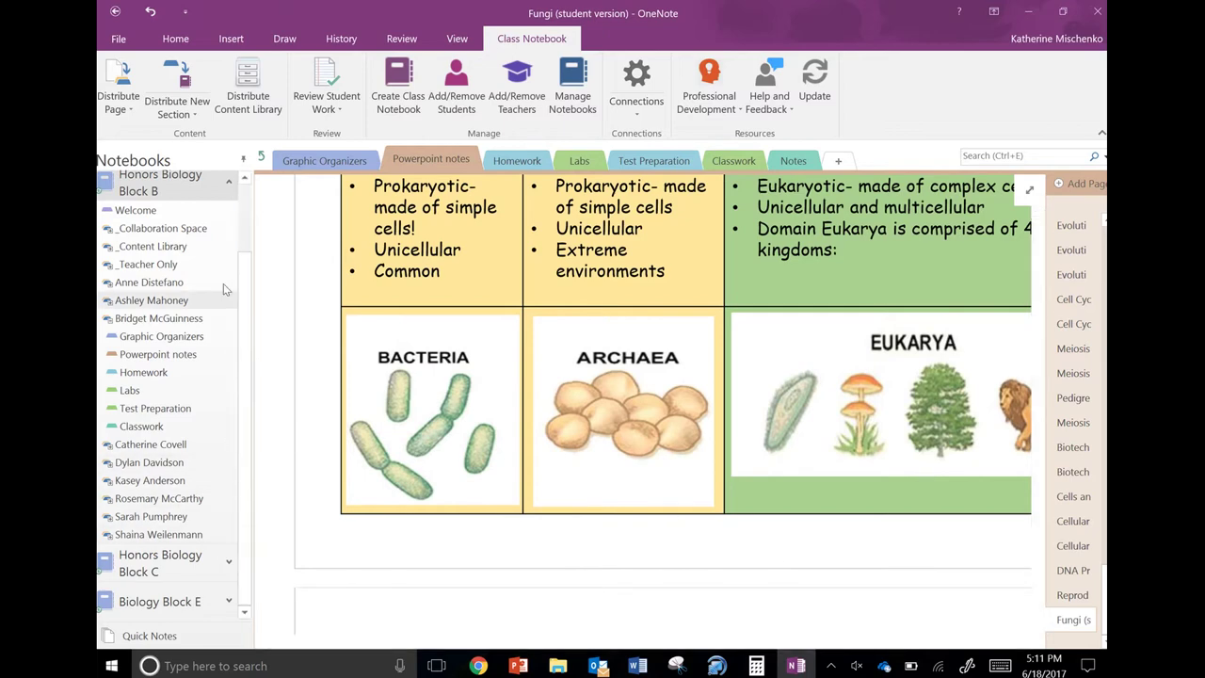
left_click(229, 183)
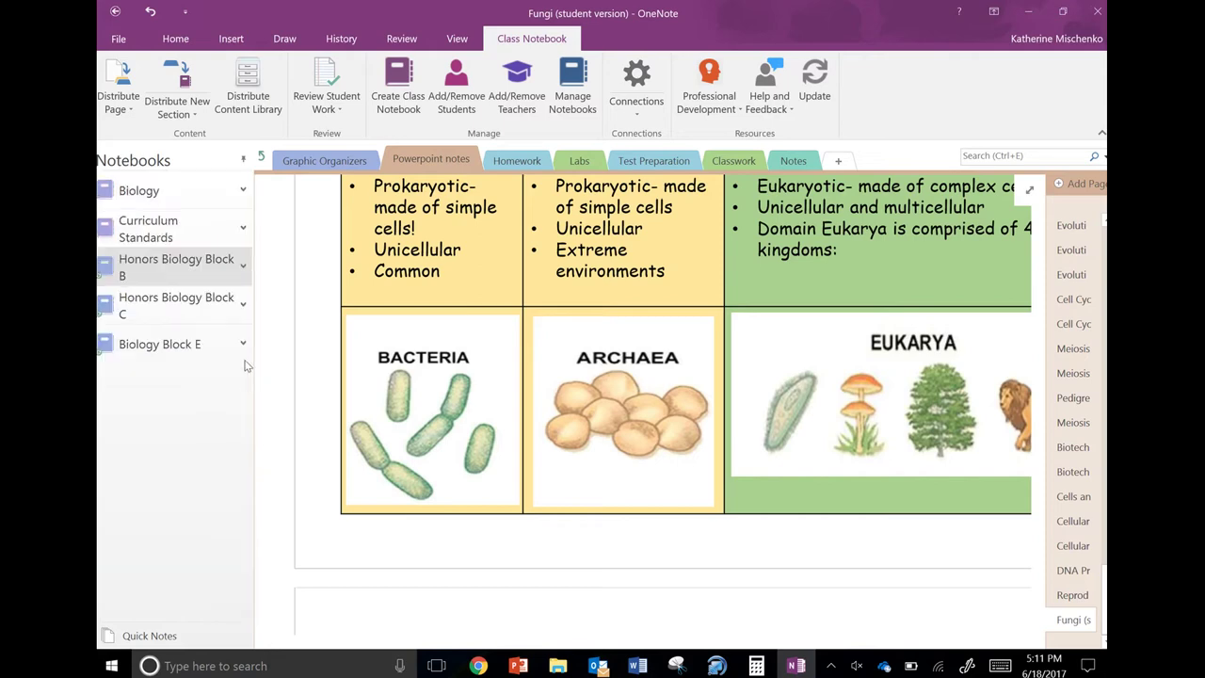
Expand Block C, view a student's Fungi (student version) page in Powerpoint notes, then collapse Block C
left_click(243, 313)
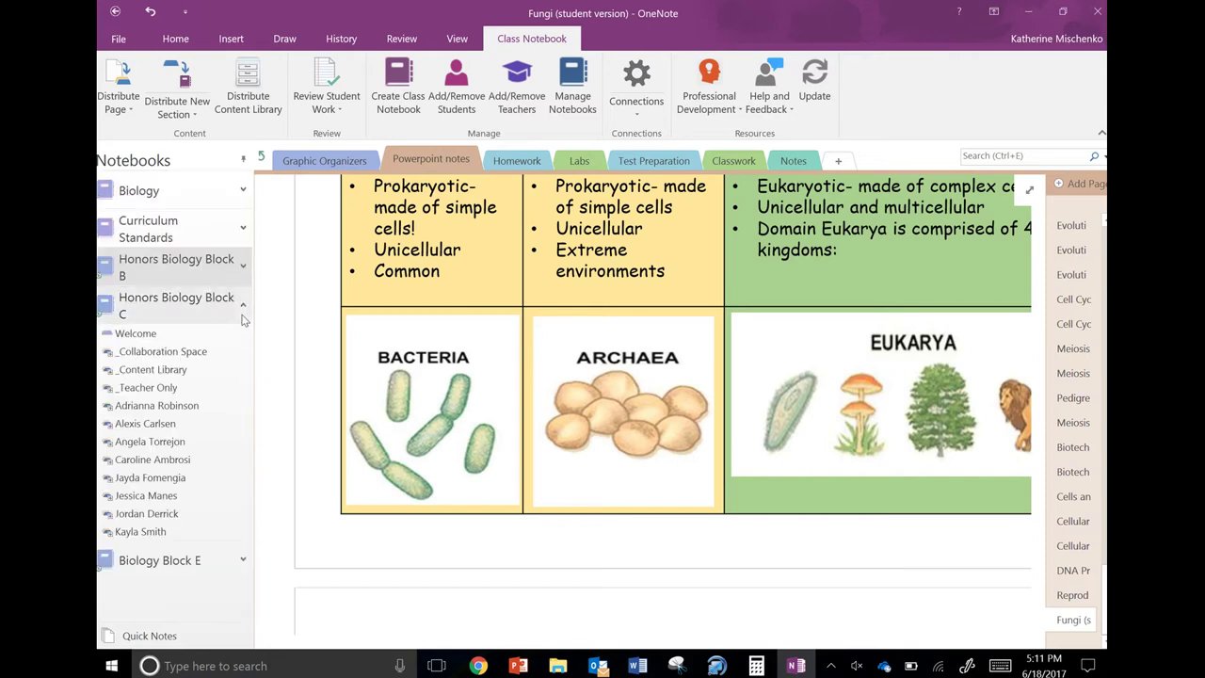
left_click(181, 478)
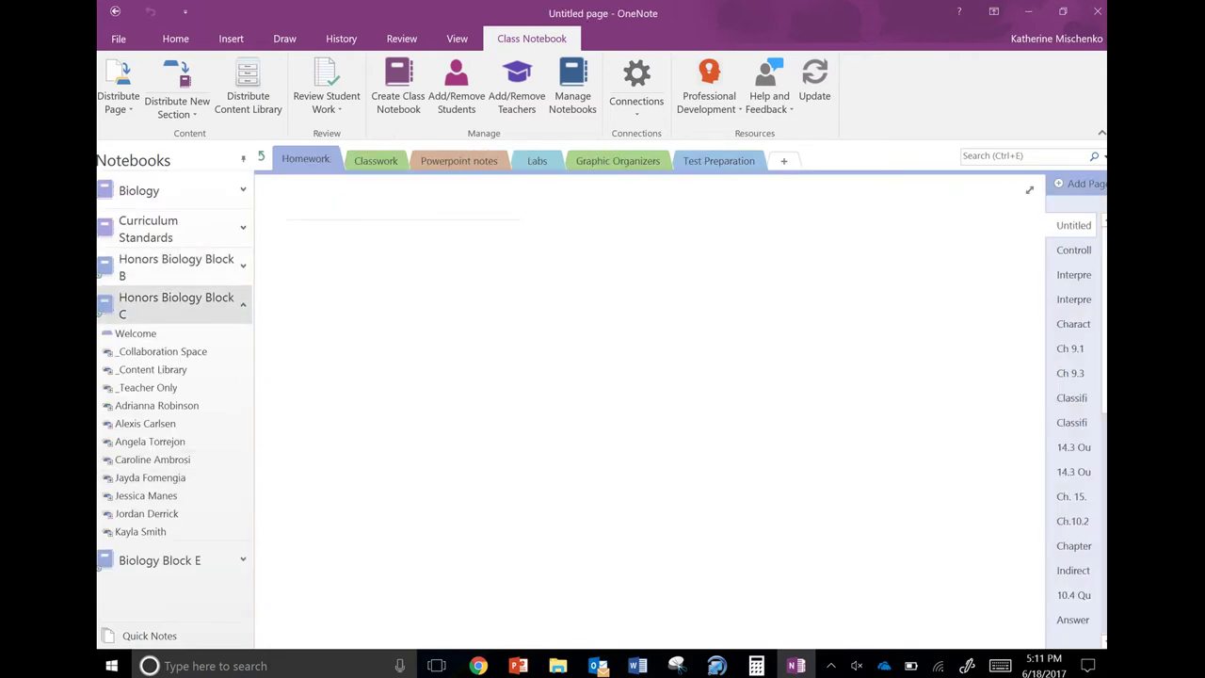
left_click(480, 165)
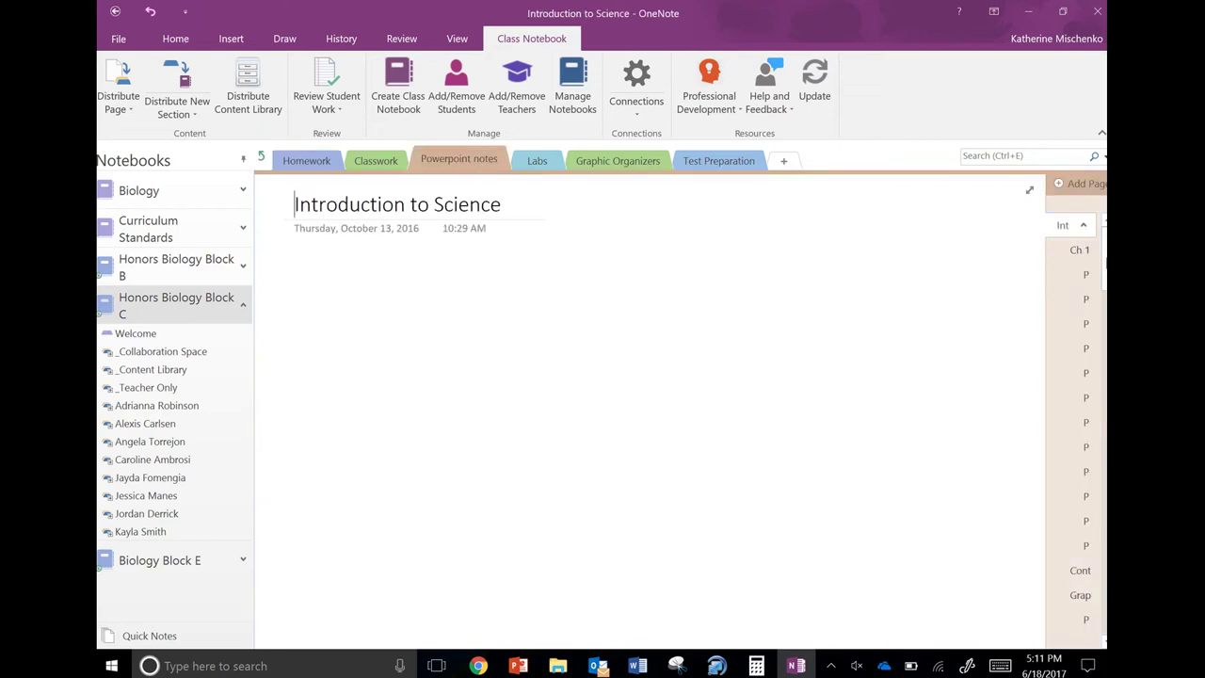
scroll(1076, 423, "down", 3)
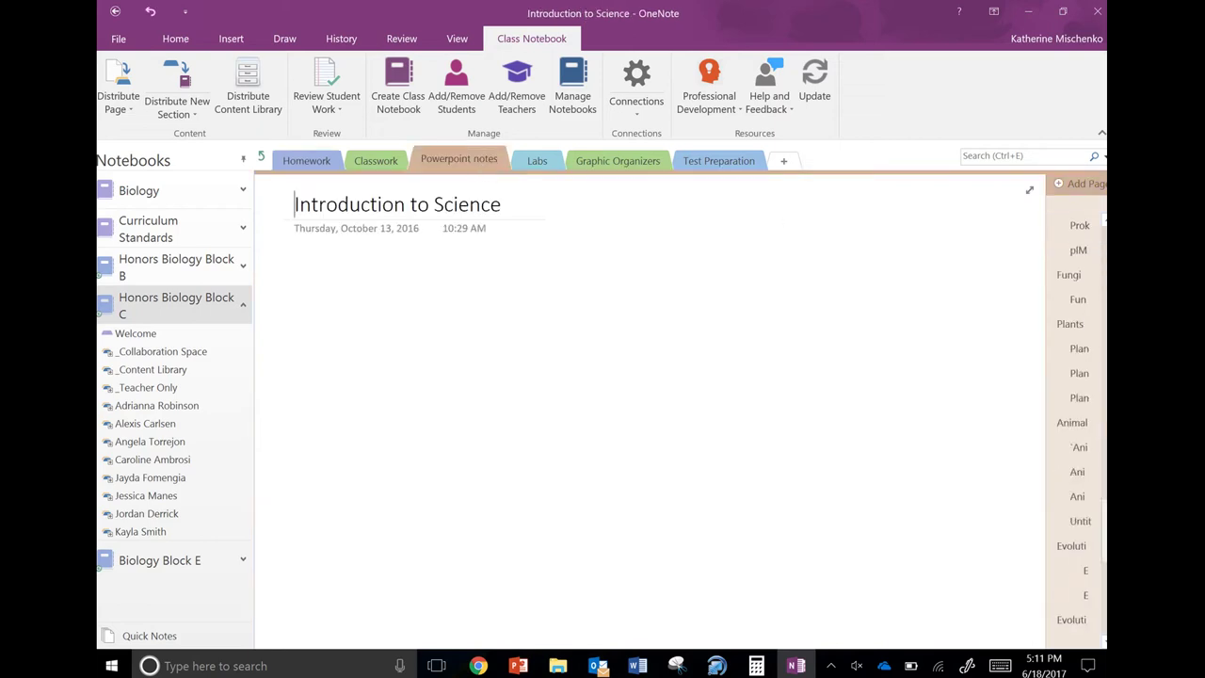
scroll(1076, 424, "down", 5)
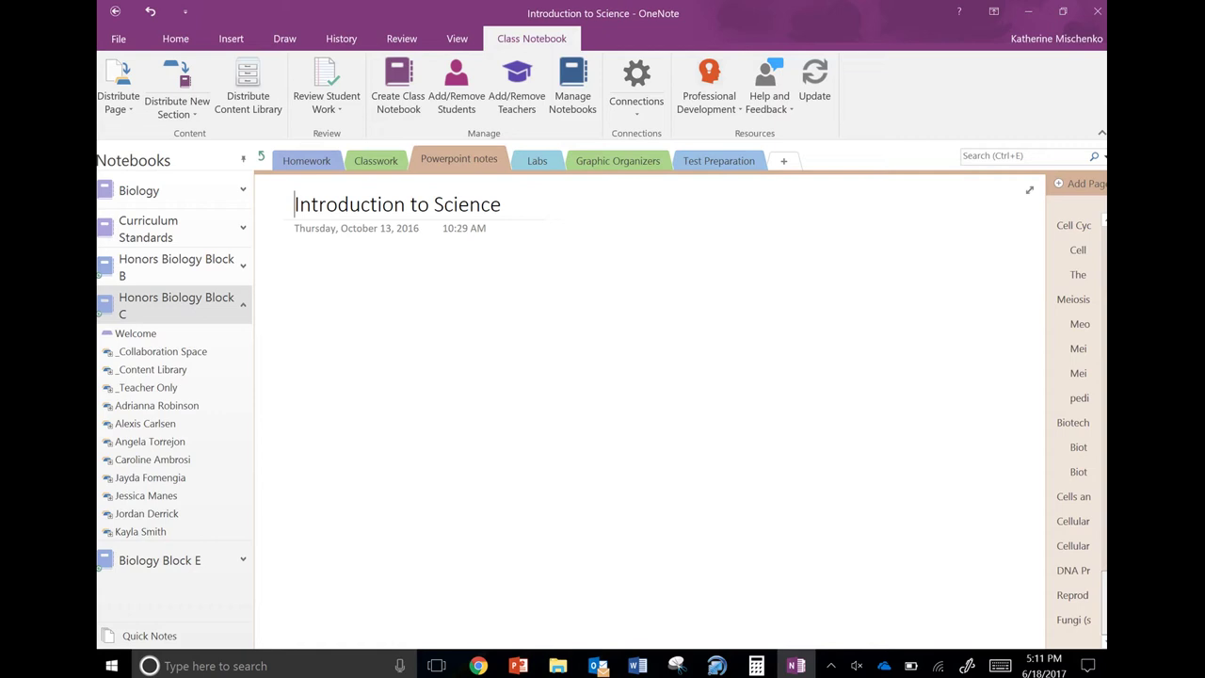
left_click(1076, 621)
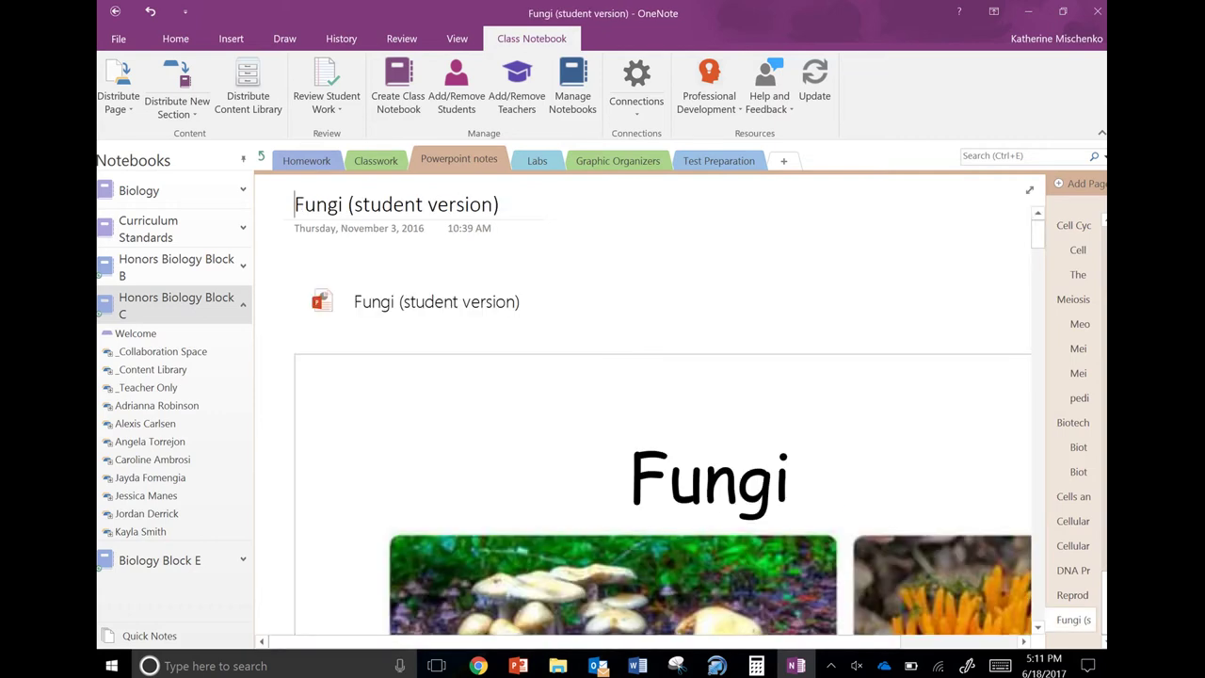
scroll(856, 520, "down", 4)
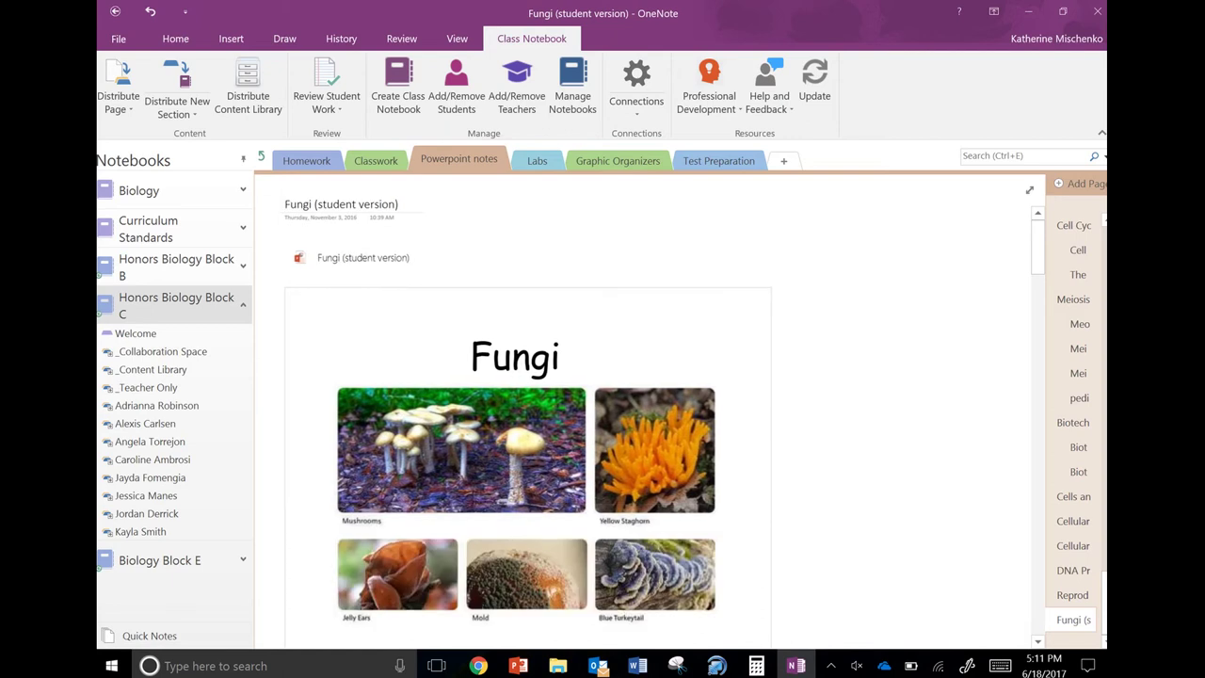
left_click(242, 307)
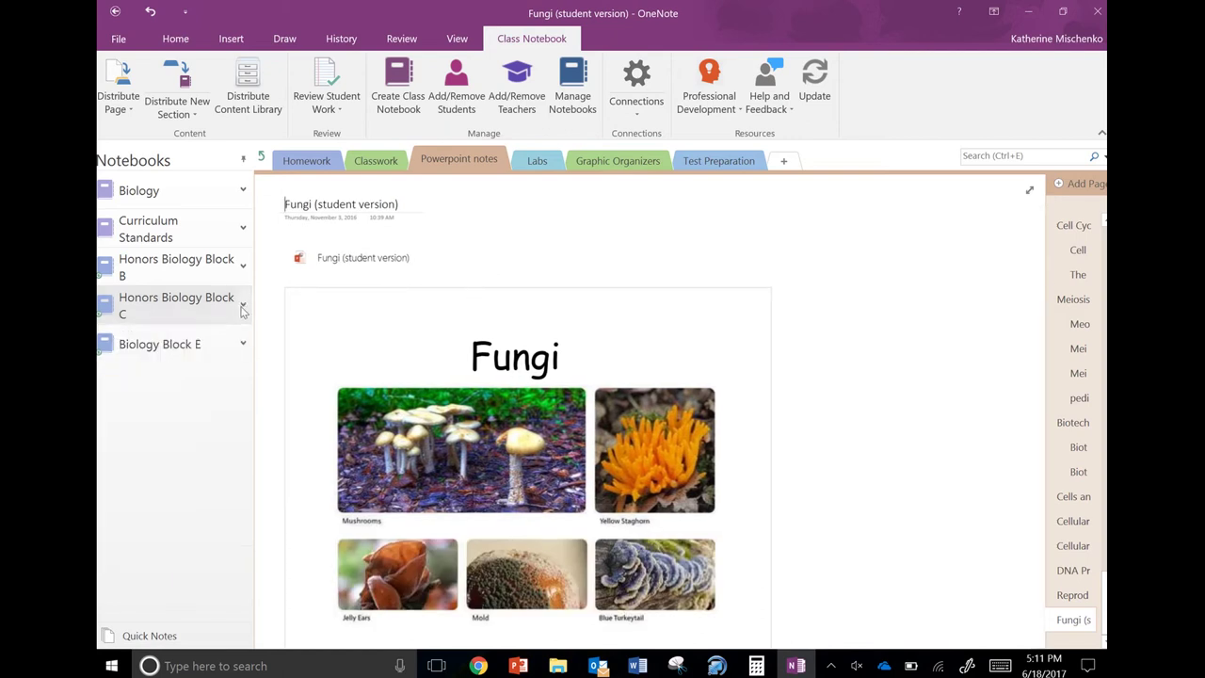
Open a Block B student's Animals part I (student version) page under Unit 6 in Powerpoint notes
left_click(241, 266)
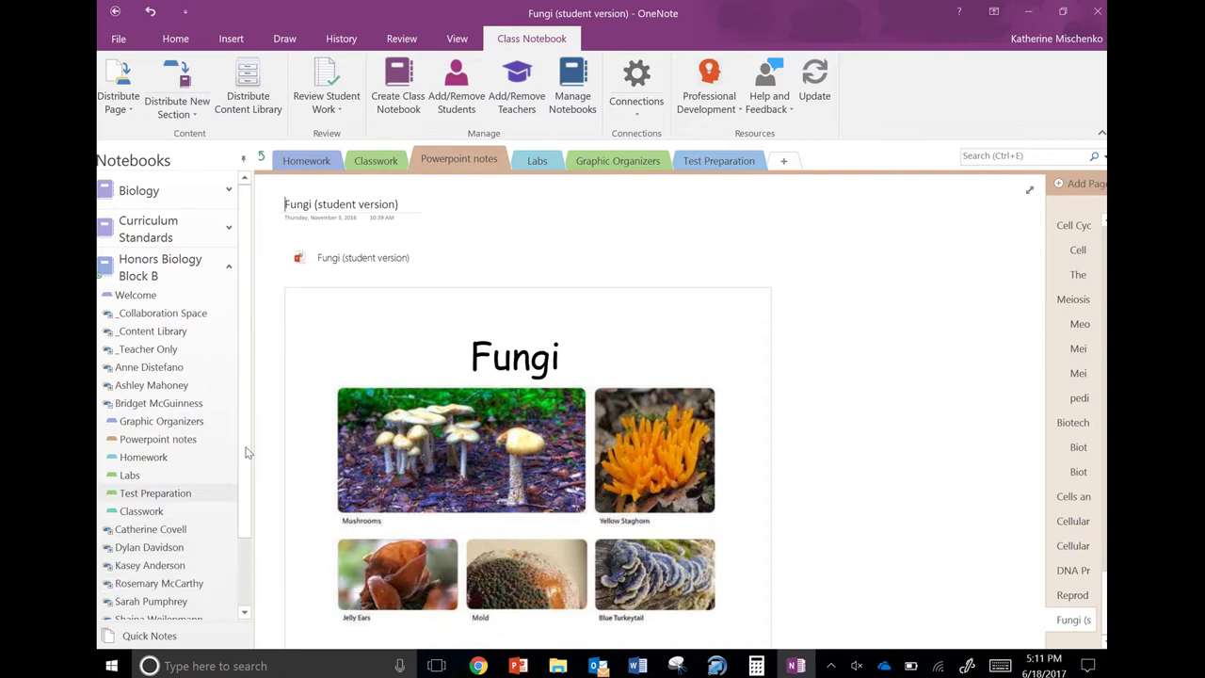
left_click(186, 426)
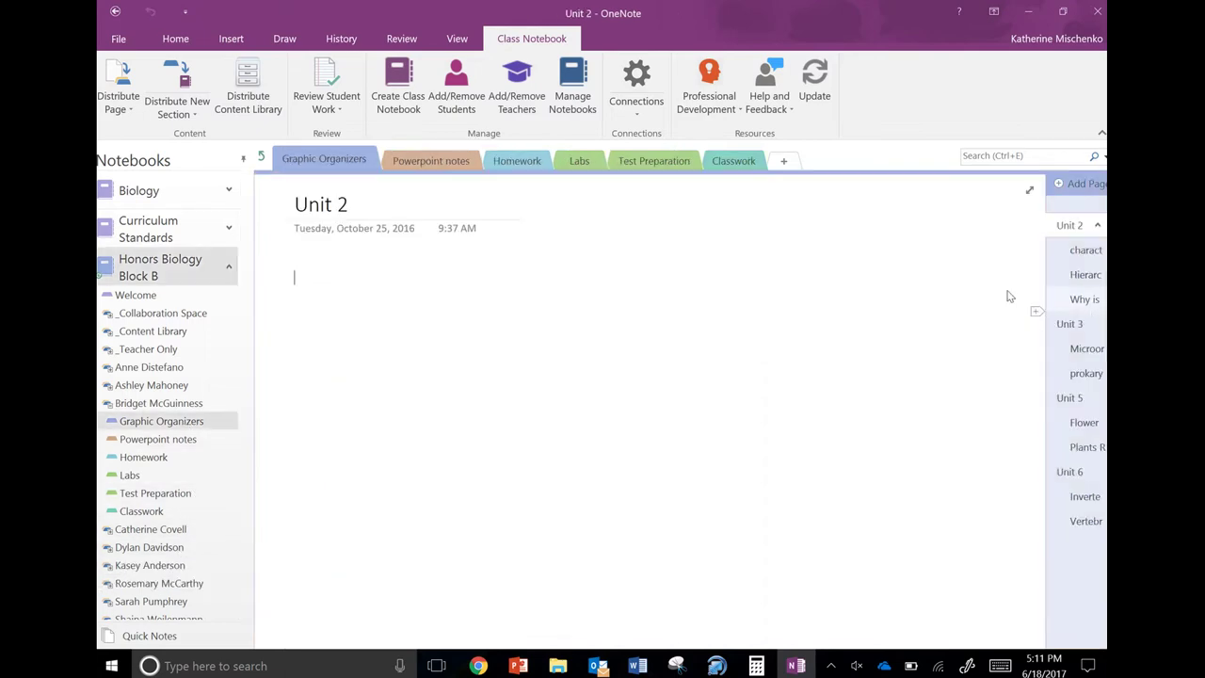
left_click(433, 167)
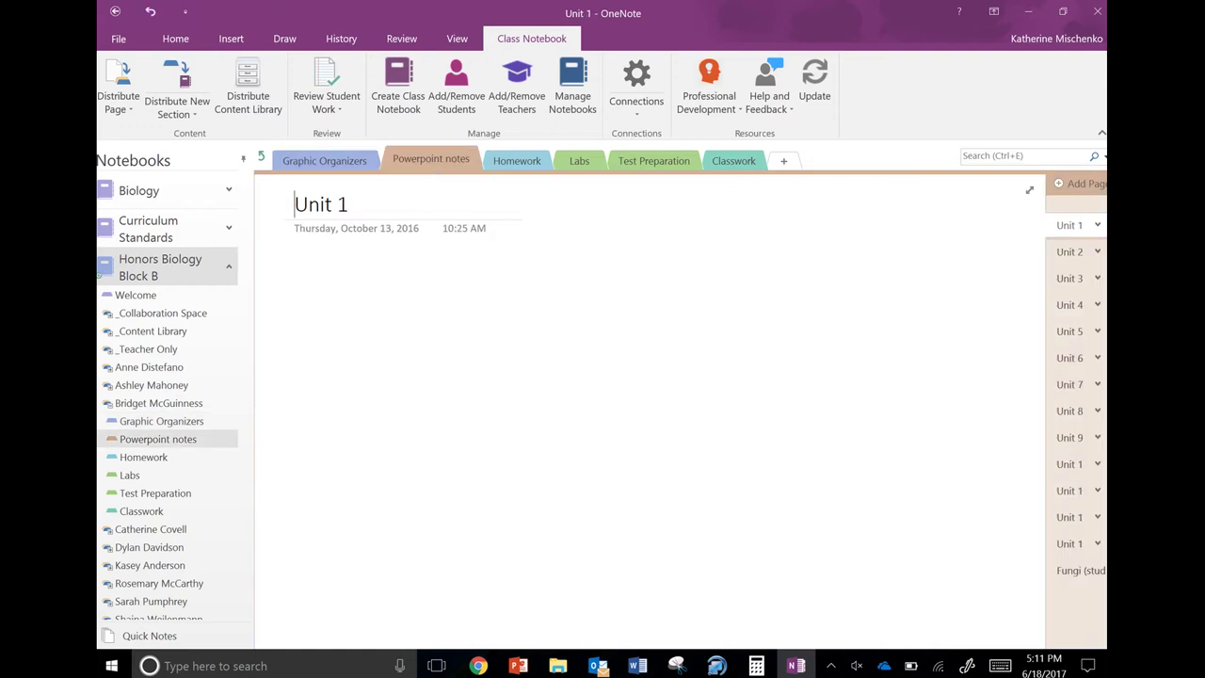
left_click(1096, 359)
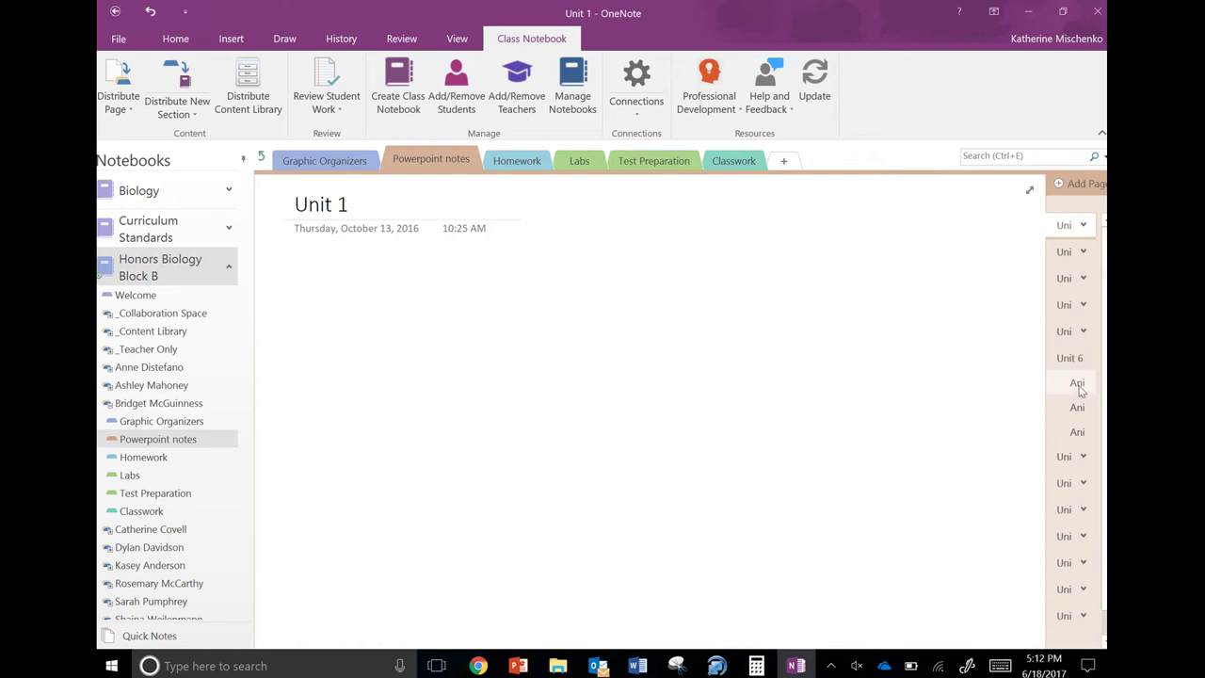
left_click(1078, 385)
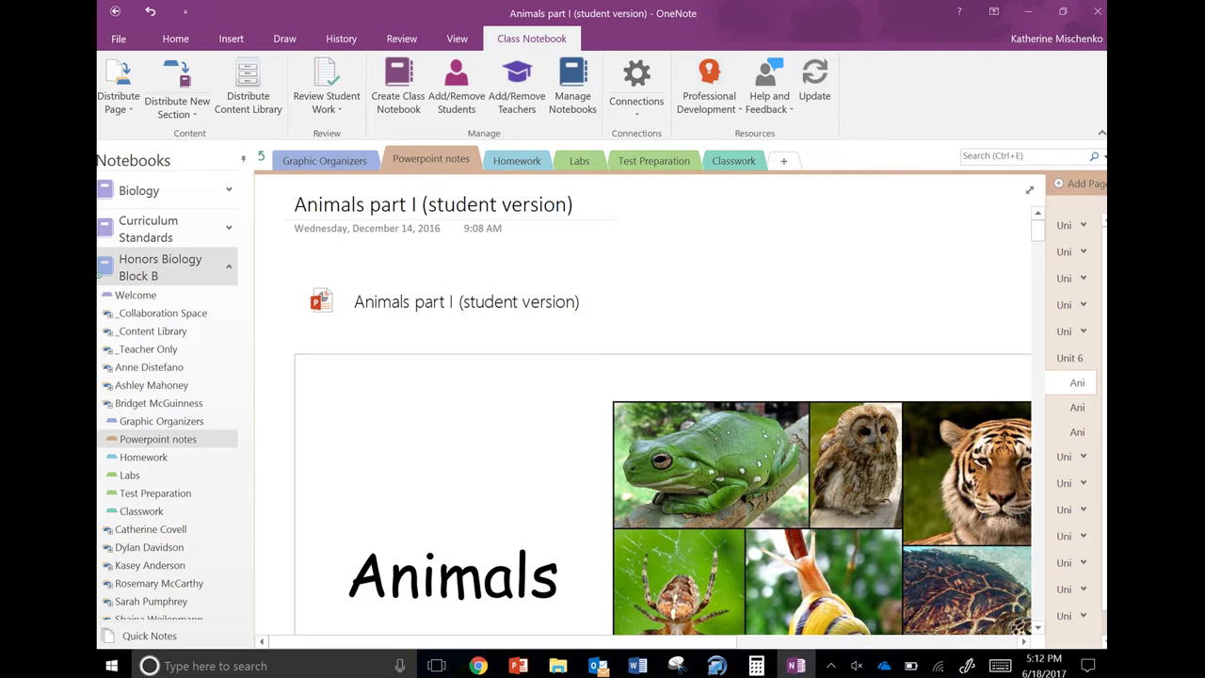
Scroll down through Animals part I to the Cell Specialization slide and expand the Unit 9 group
scroll(952, 441, "down", 3)
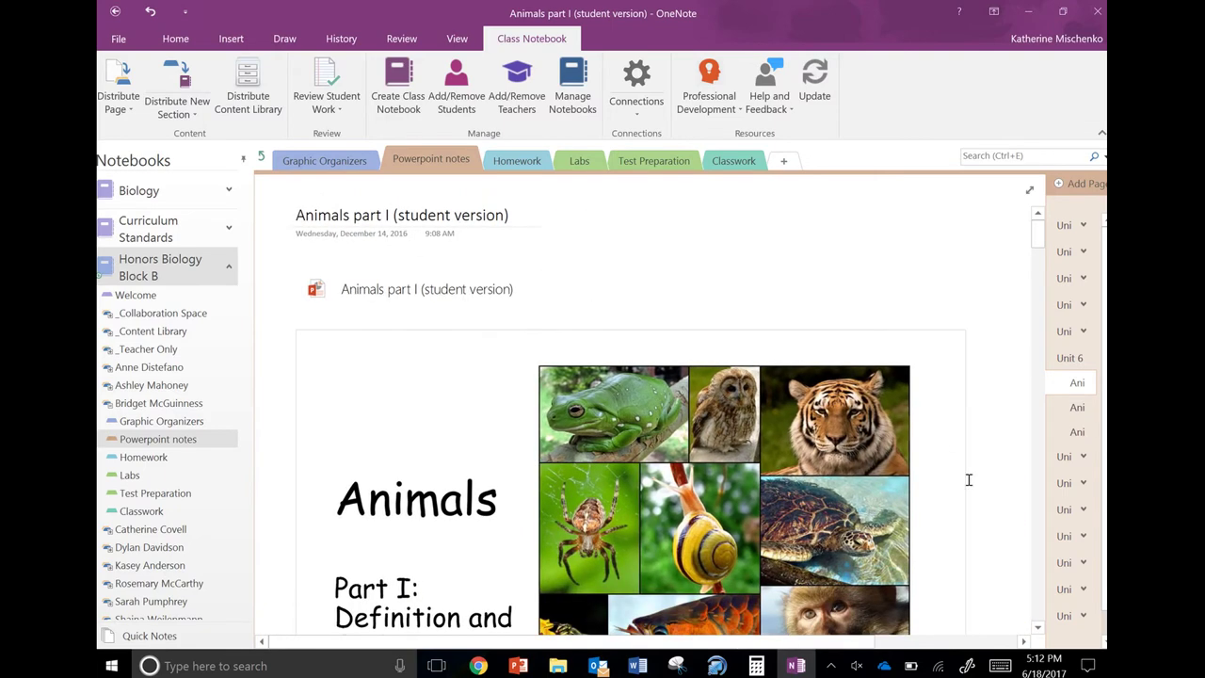
scroll(968, 480, "down", 1)
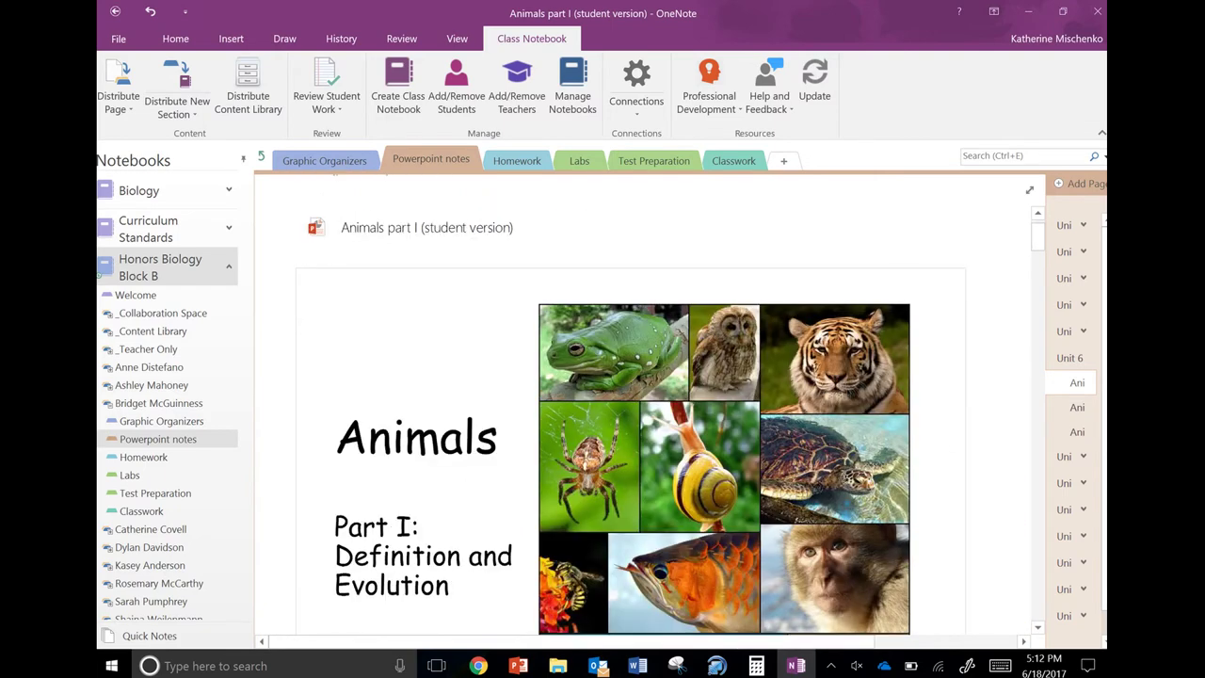
scroll(844, 476, "down", 1)
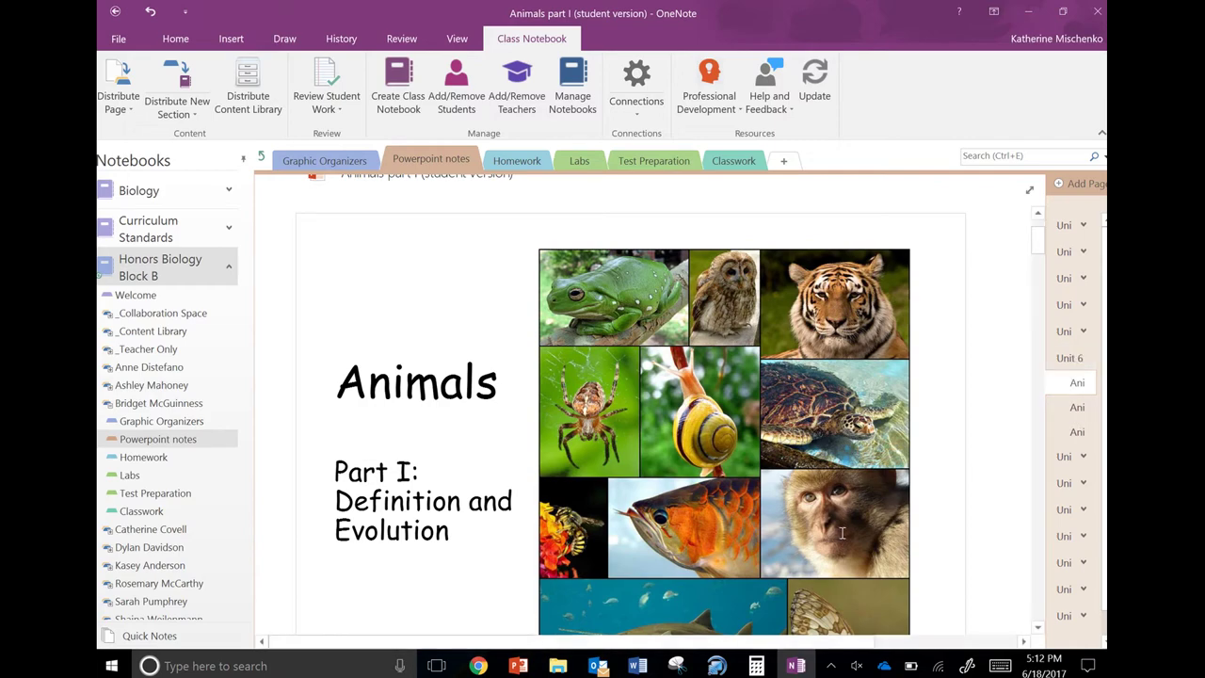
scroll(842, 532, "down", 10)
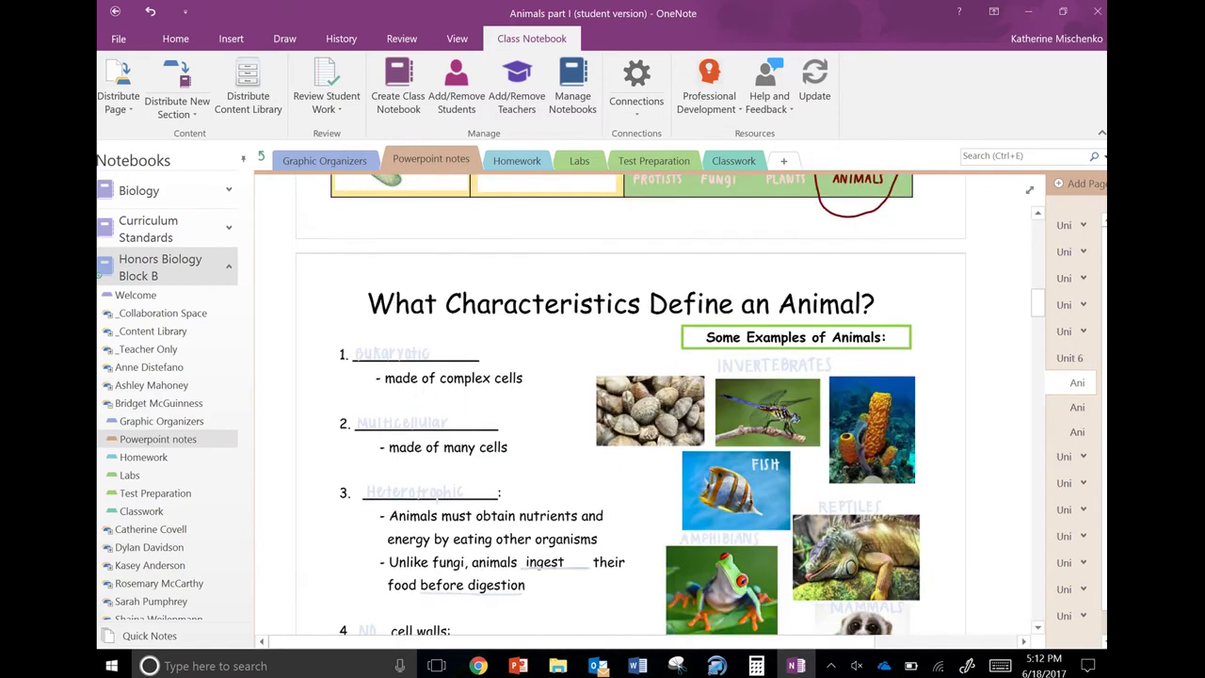
scroll(842, 532, "down", 10)
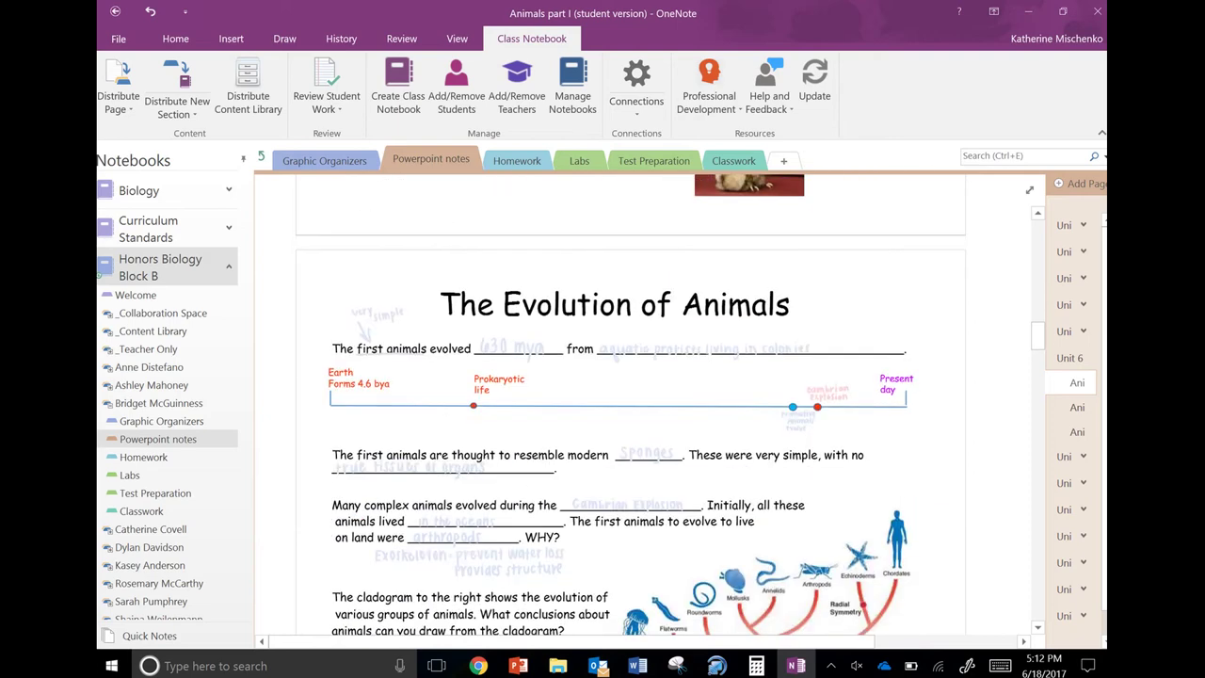
scroll(629, 404, "down", 3)
scroll(629, 405, "down", 10)
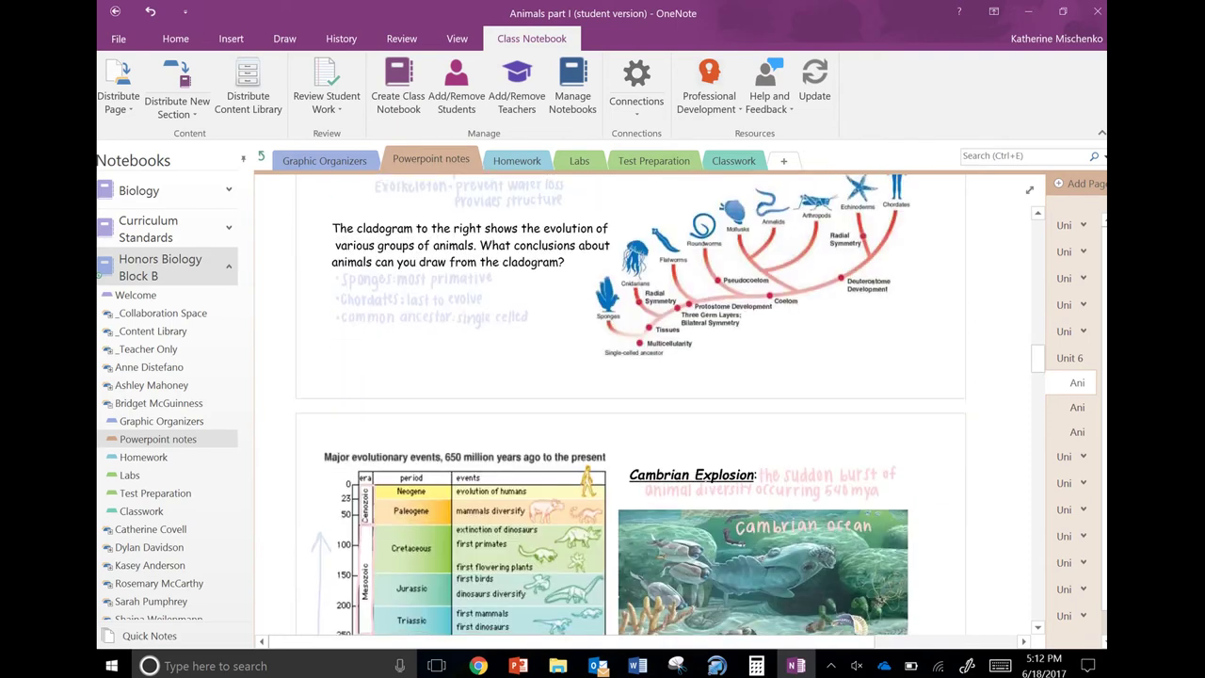
scroll(628, 404, "down", 7)
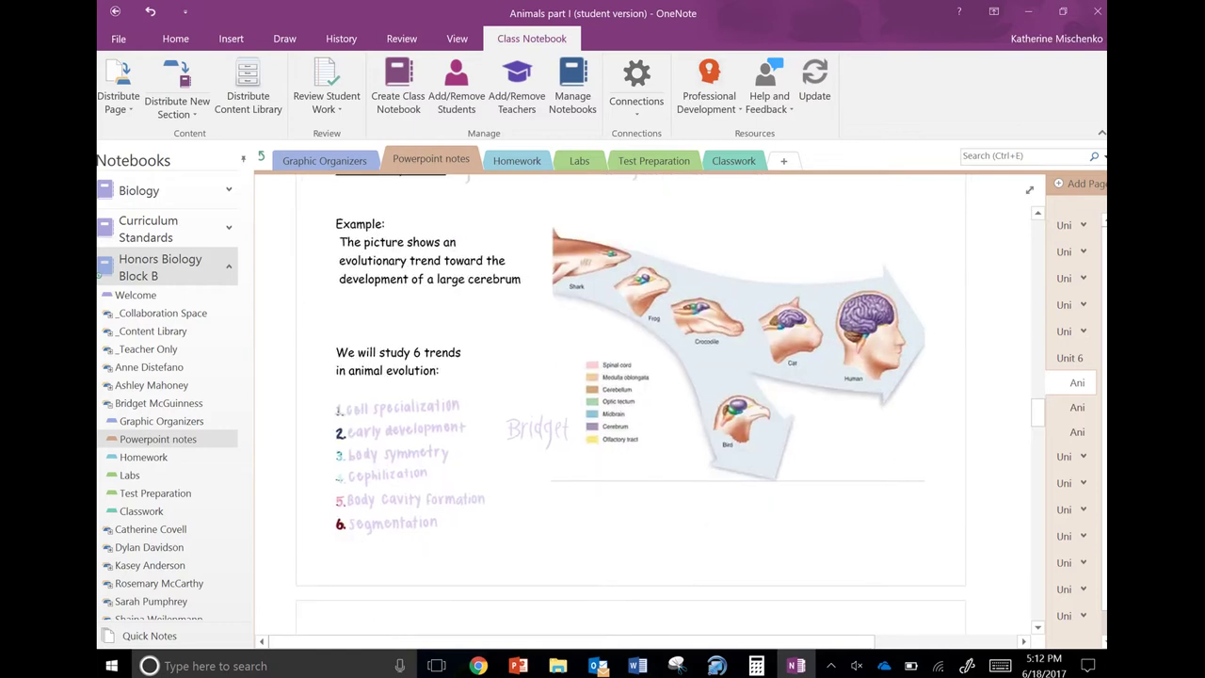
scroll(629, 405, "down", 6)
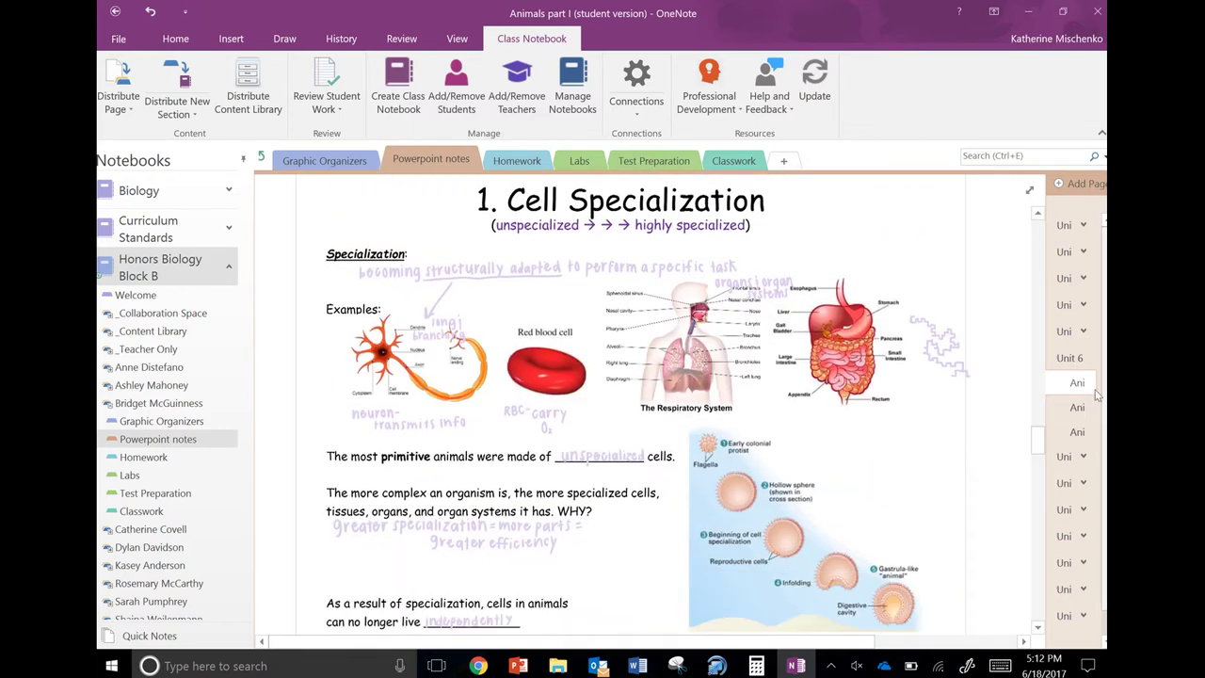
left_click(1083, 509)
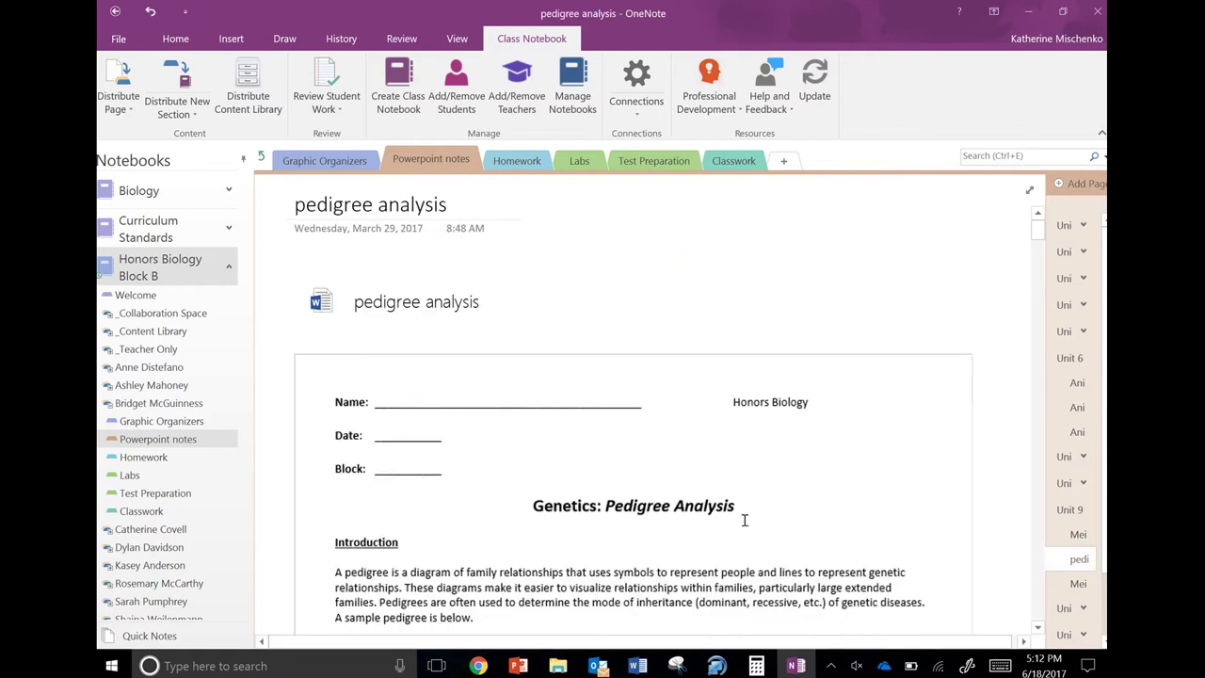
Scroll through the pedigree analysis worksheet, then open the blank Unit 9 page with its subpages folded
scroll(743, 520, "down", 10)
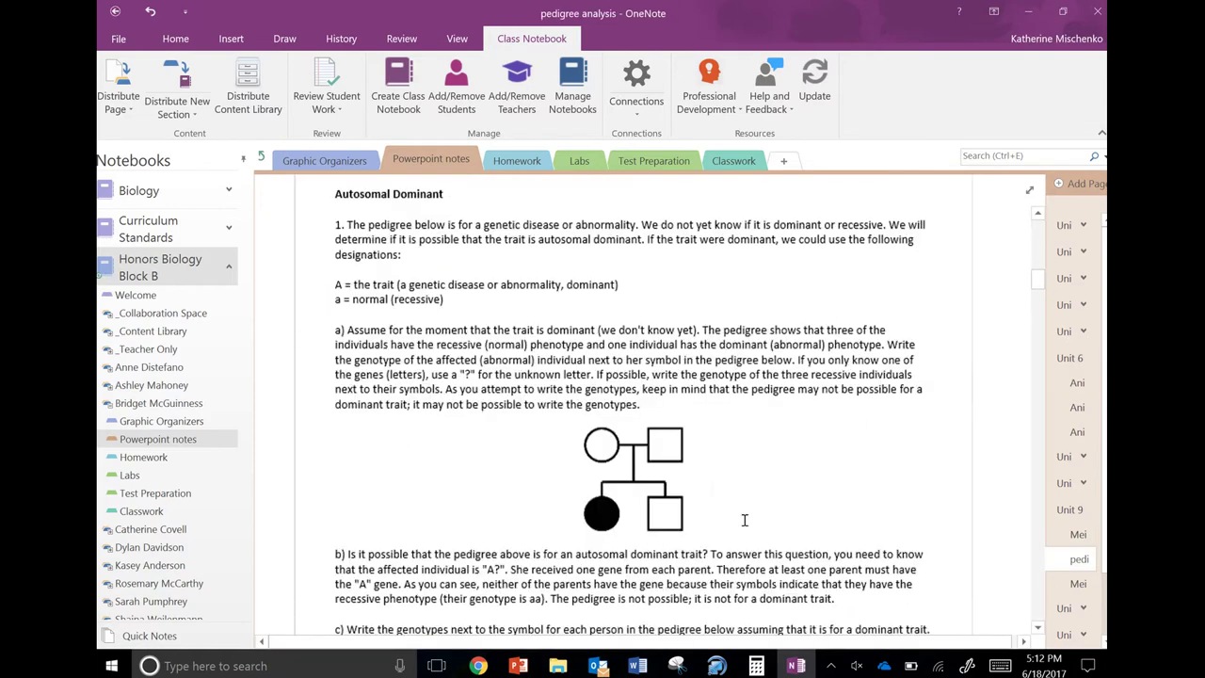
scroll(743, 494, "down", 10)
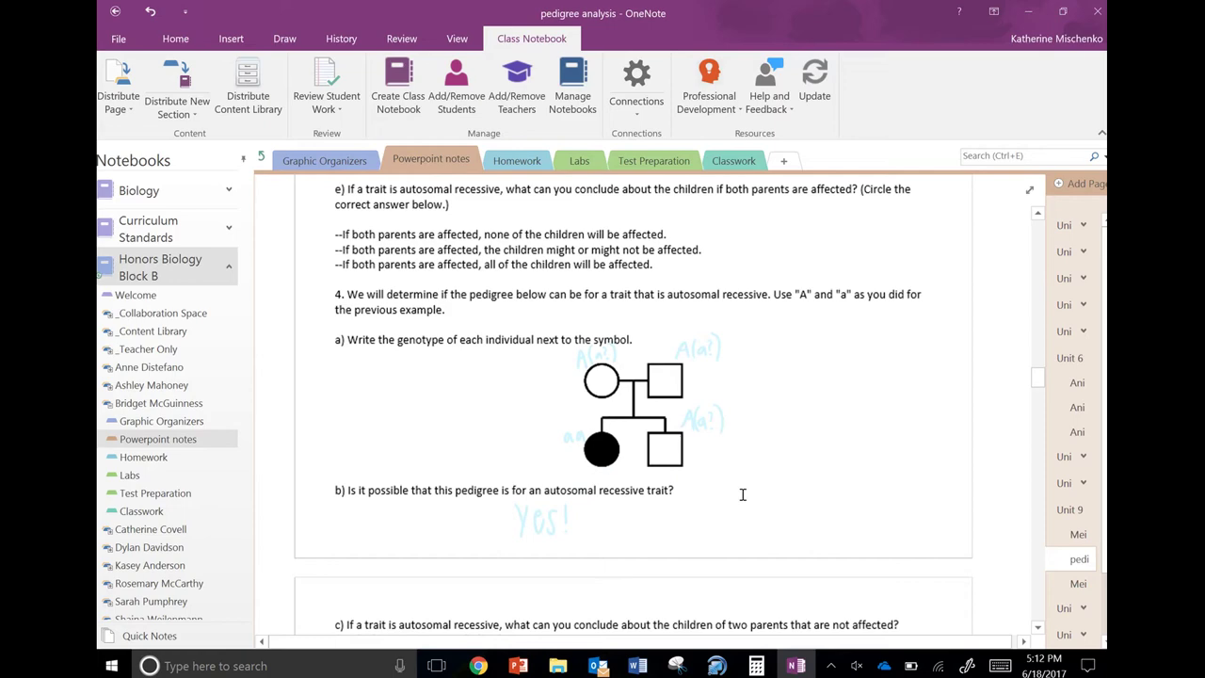
scroll(743, 494, "down", 10)
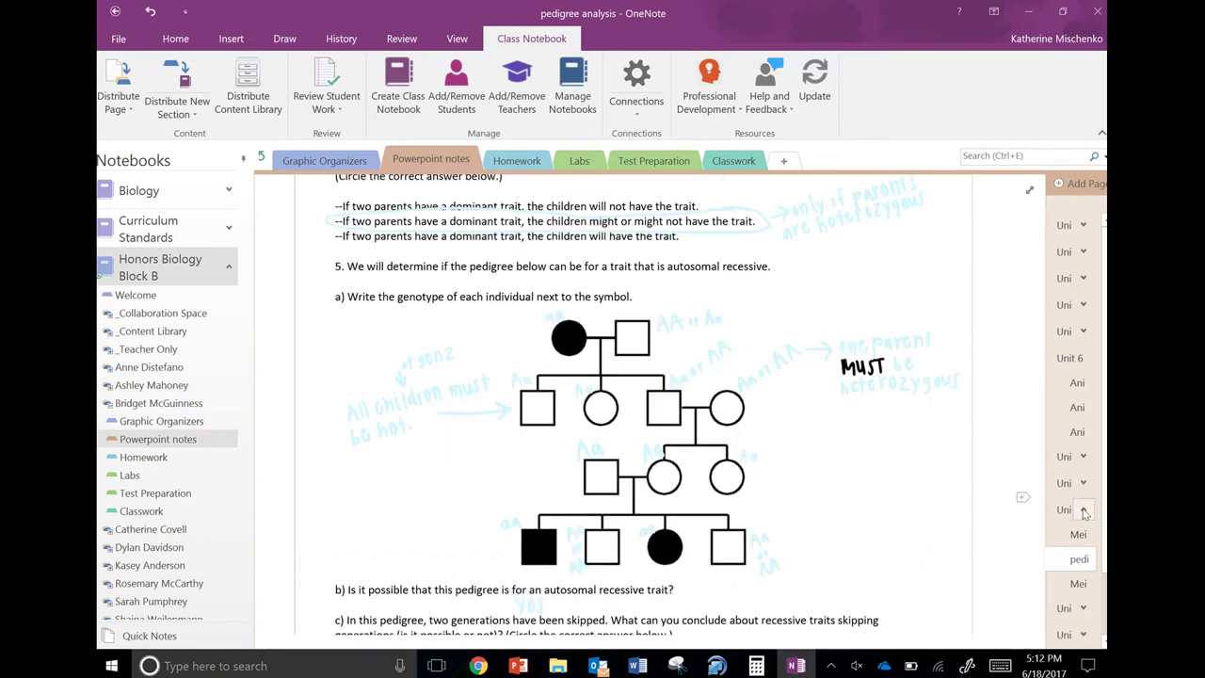
left_click(1083, 511)
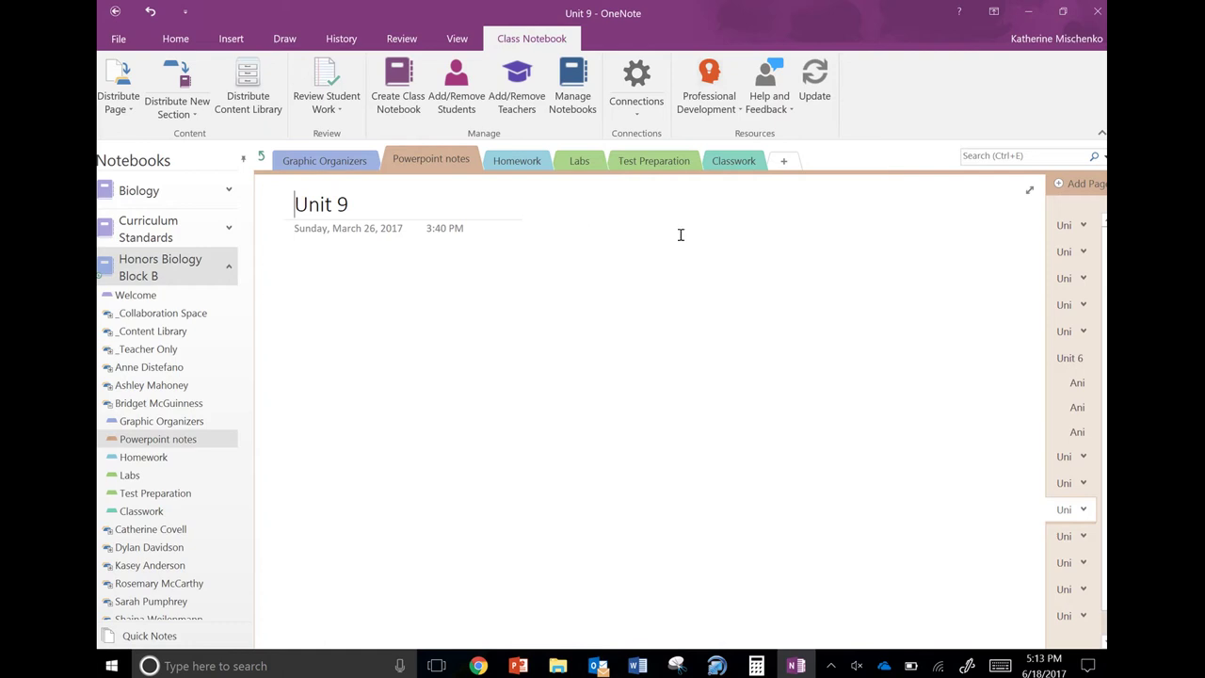
Show the Homework section's Chapter 3.3 #1-8 page of cell-transport answers marked 10/10
left_click(516, 165)
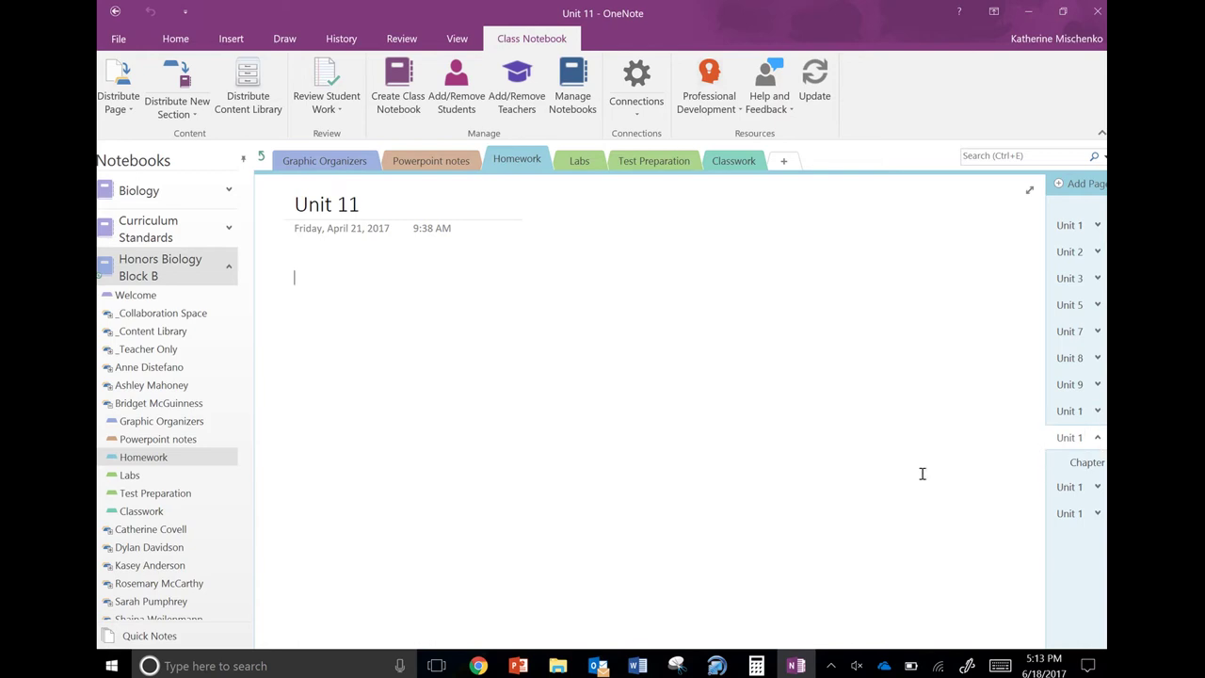
left_click(1074, 470)
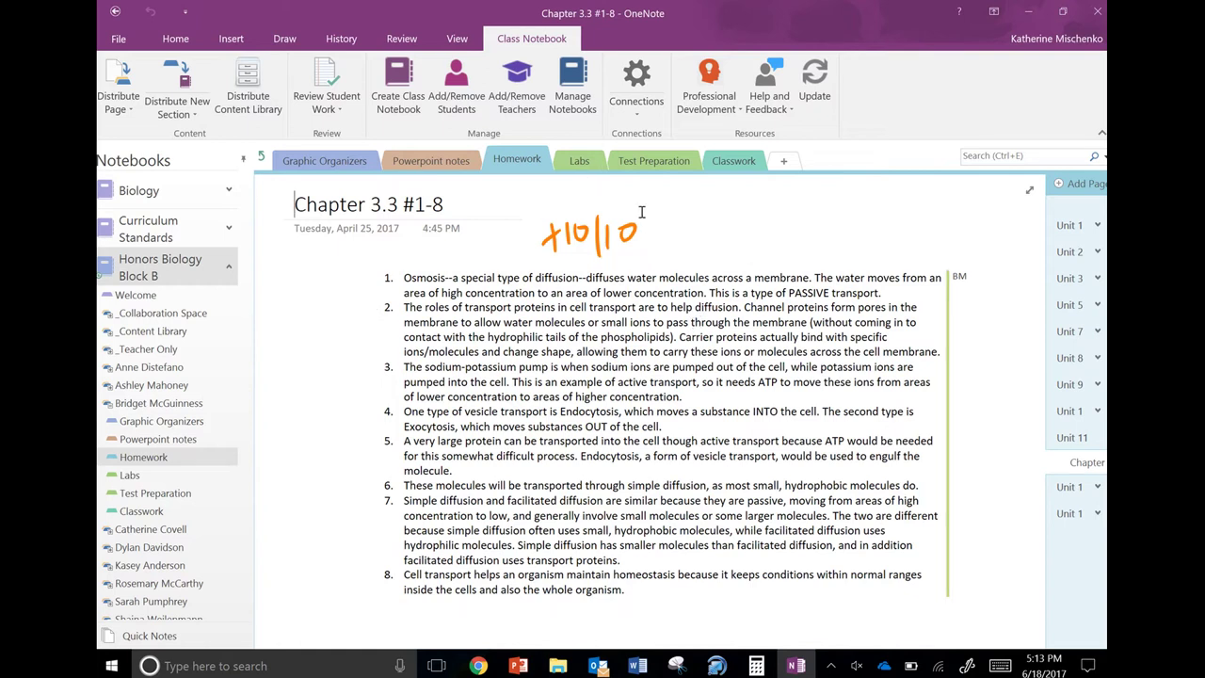
Open the Labs section's DNA Puzzle page and review the answers and pink handwritten corrections
left_click(580, 160)
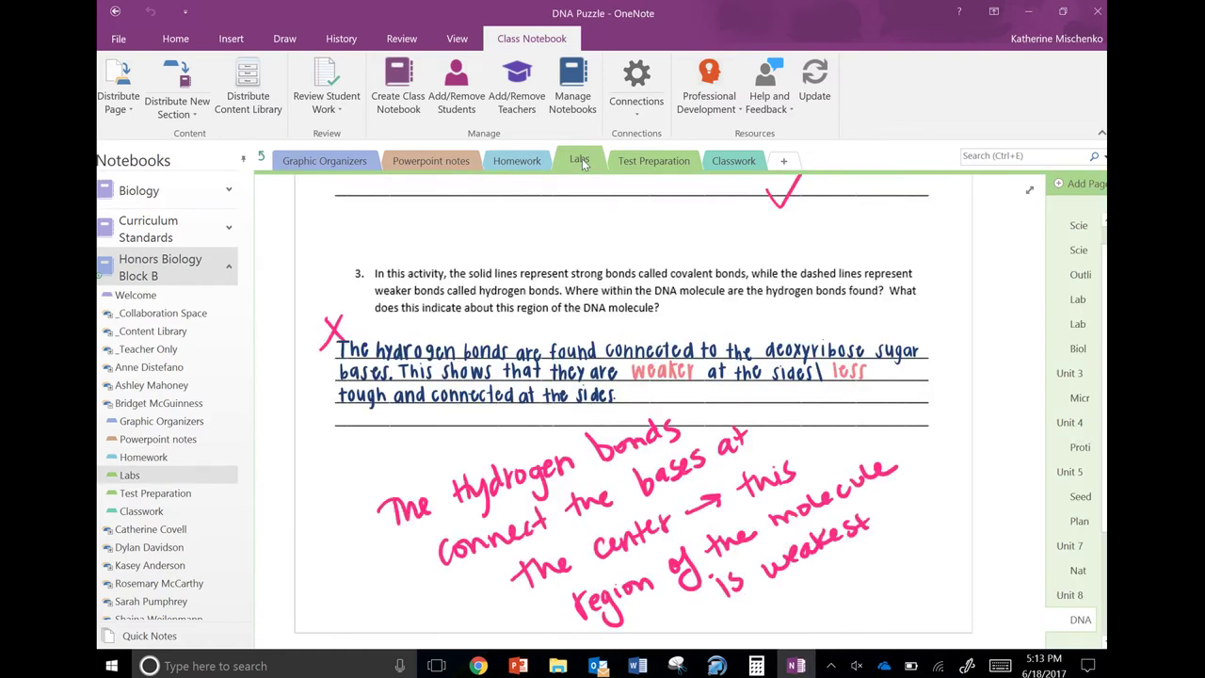
scroll(734, 446, "up", 15)
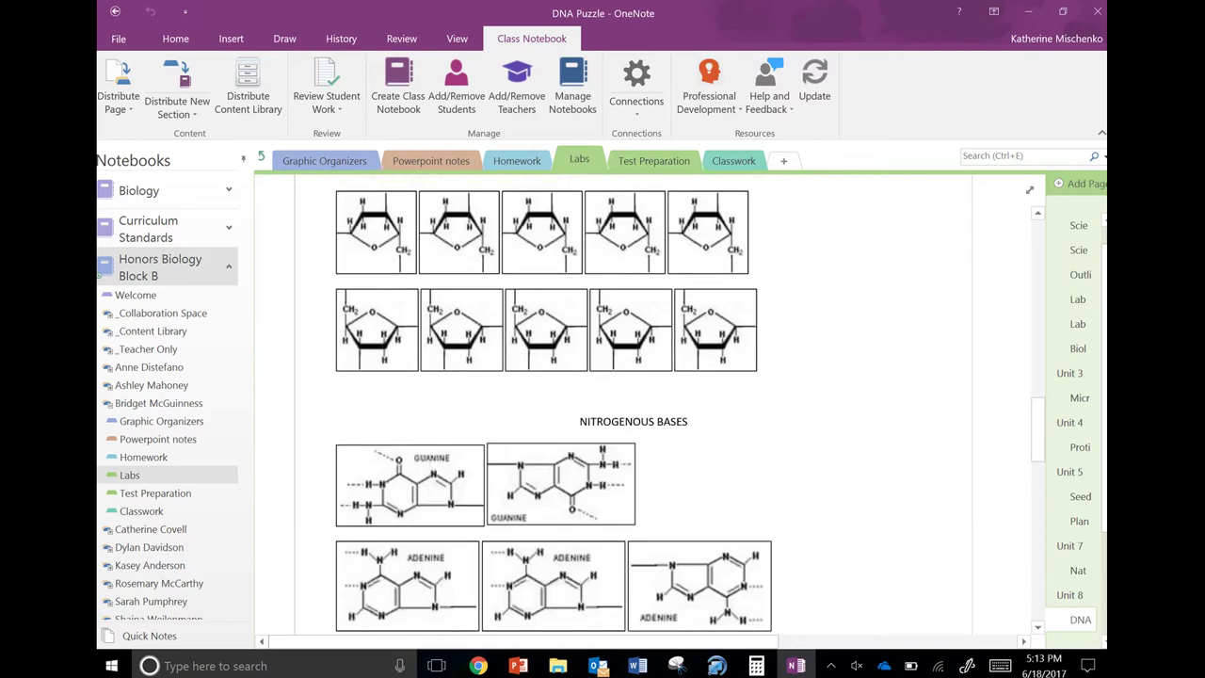
scroll(630, 404, "up", 15)
scroll(630, 405, "up", 2)
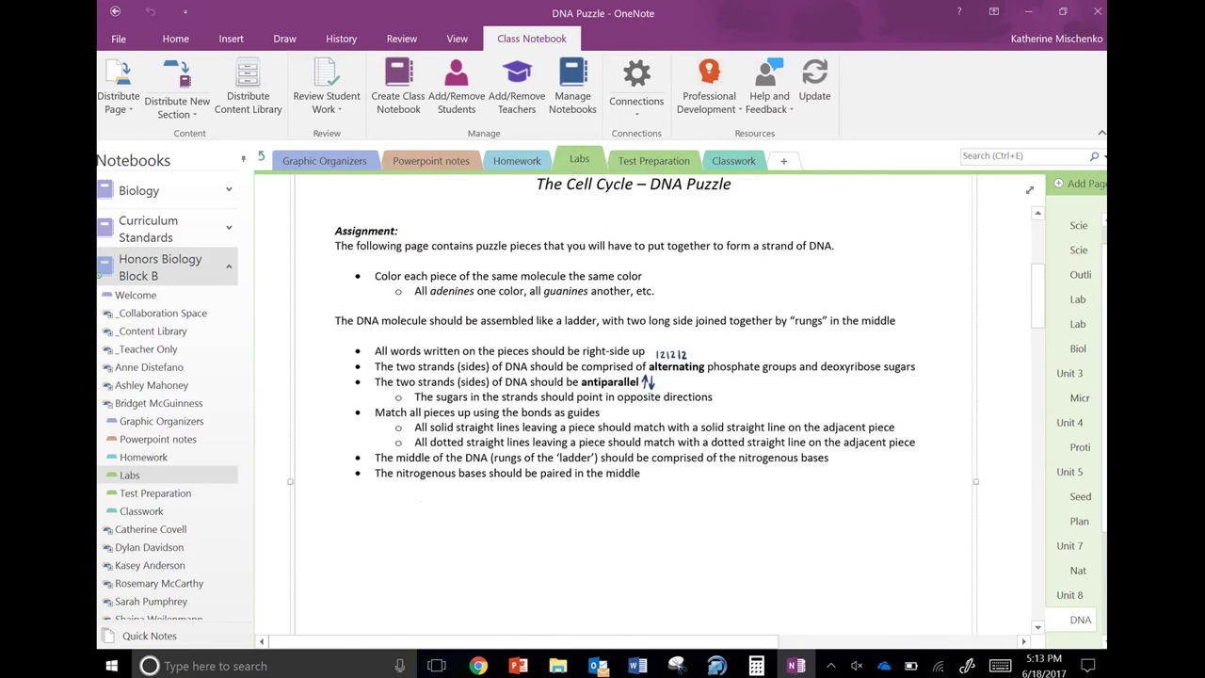
scroll(772, 436, "down", 10)
scroll(633, 405, "down", 15)
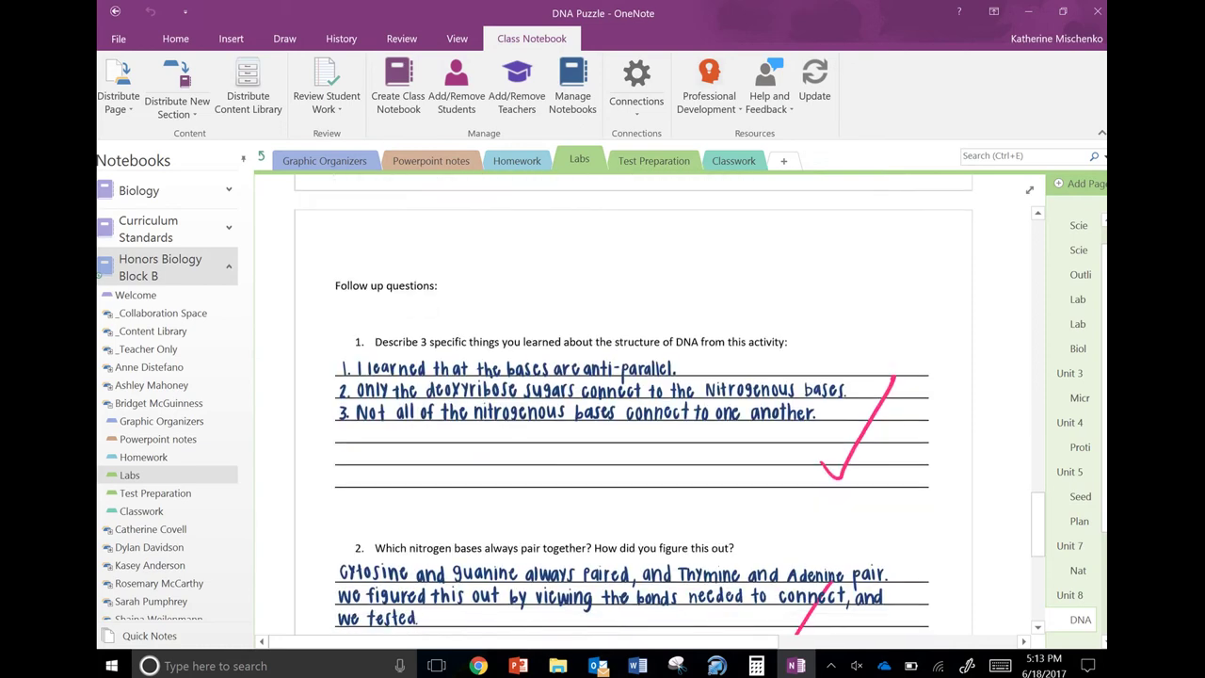
scroll(632, 405, "down", 5)
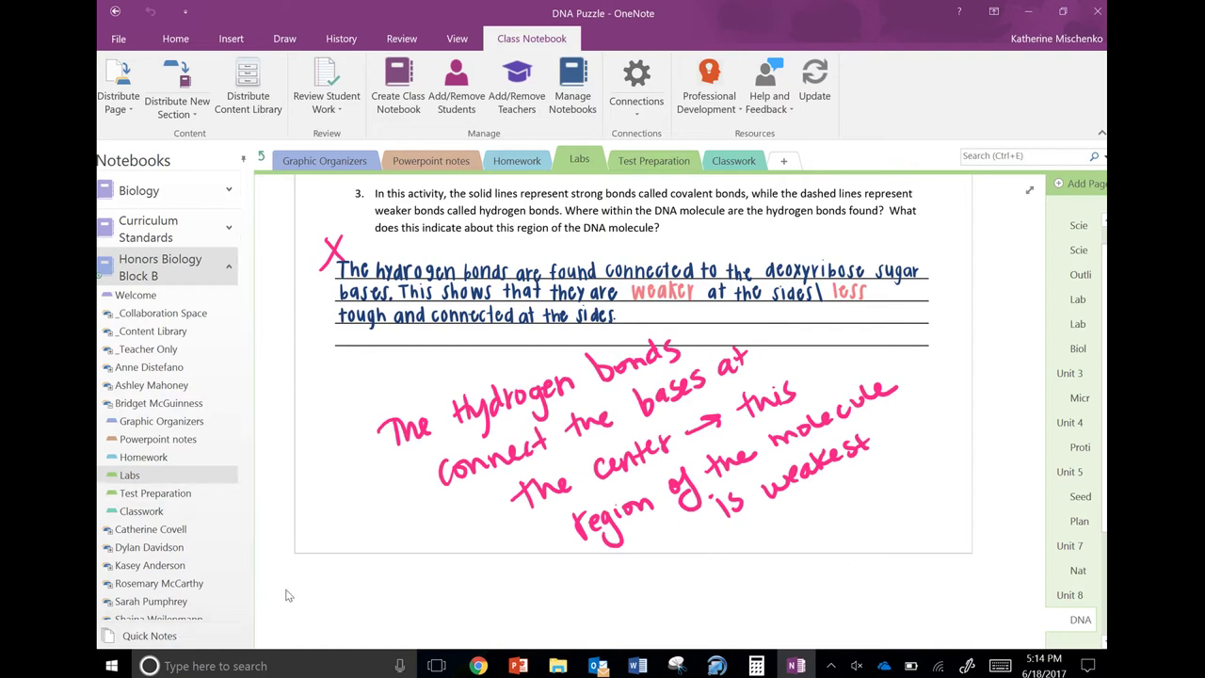
Open Cellular Energy Overview under Unit 12 and scroll to the photosynthesis and cellular respiration diagram
left_click(158, 439)
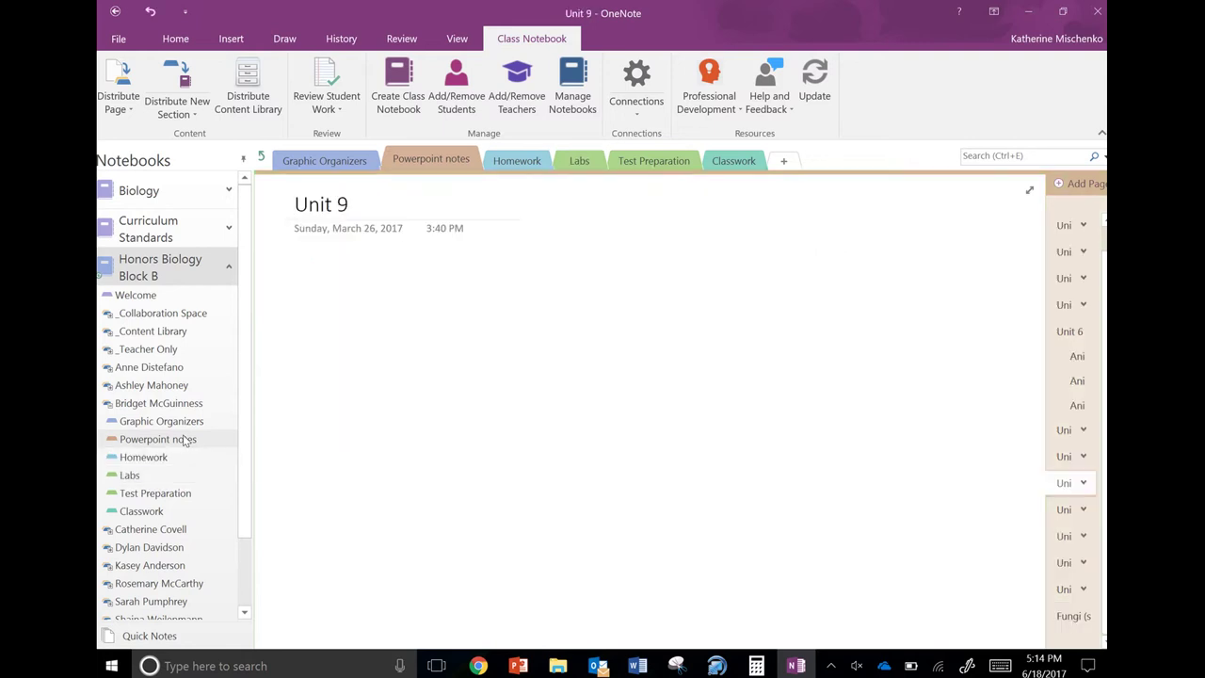
left_click(1083, 562)
left_click(1077, 587)
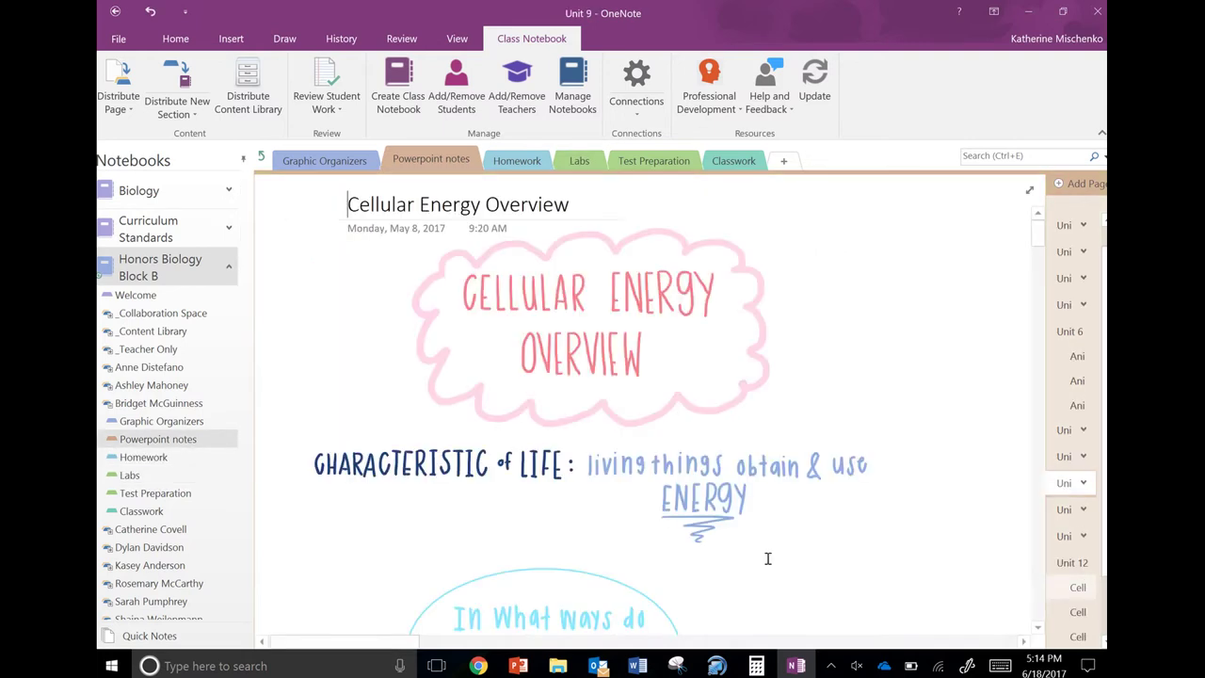
scroll(793, 519, "down", 5)
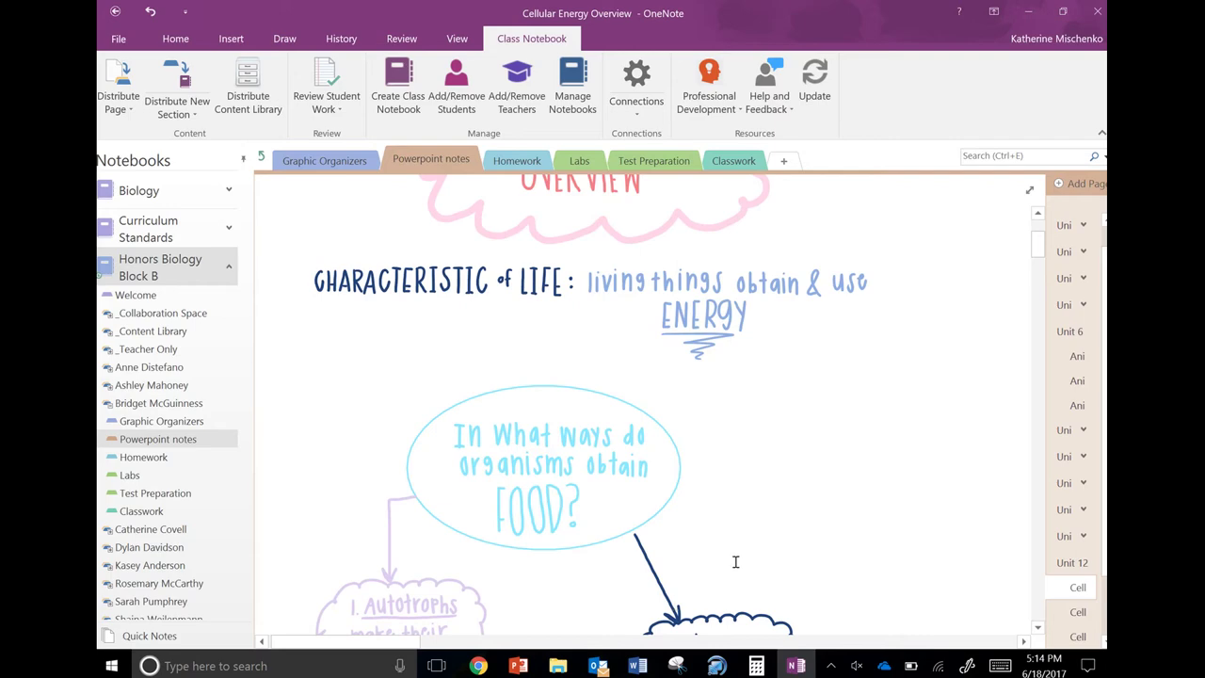
scroll(735, 562, "down", 3)
scroll(735, 561, "down", 4)
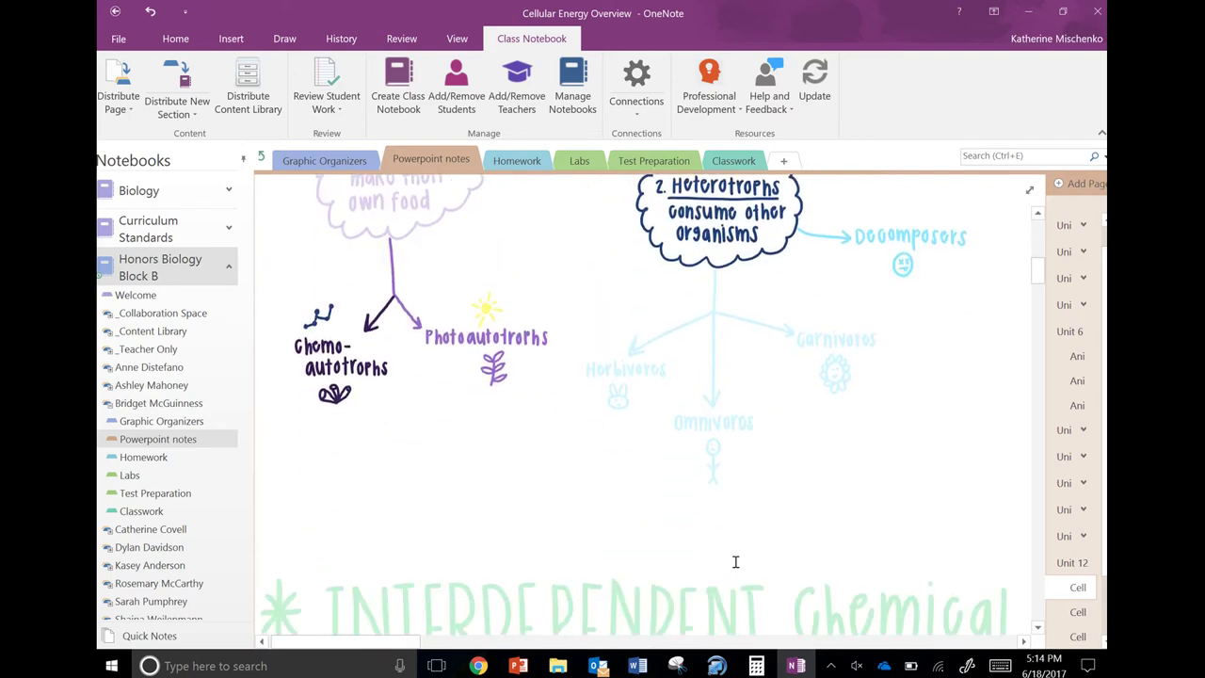
scroll(735, 562, "down", 3)
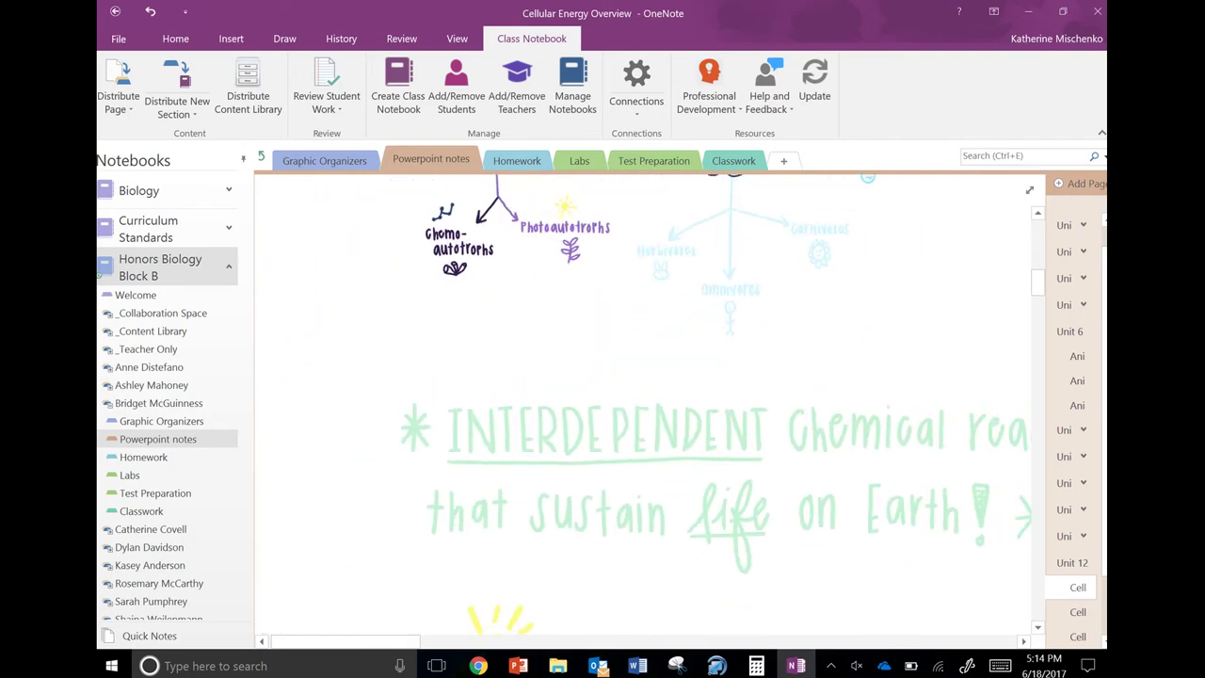
scroll(666, 405, "down", 5)
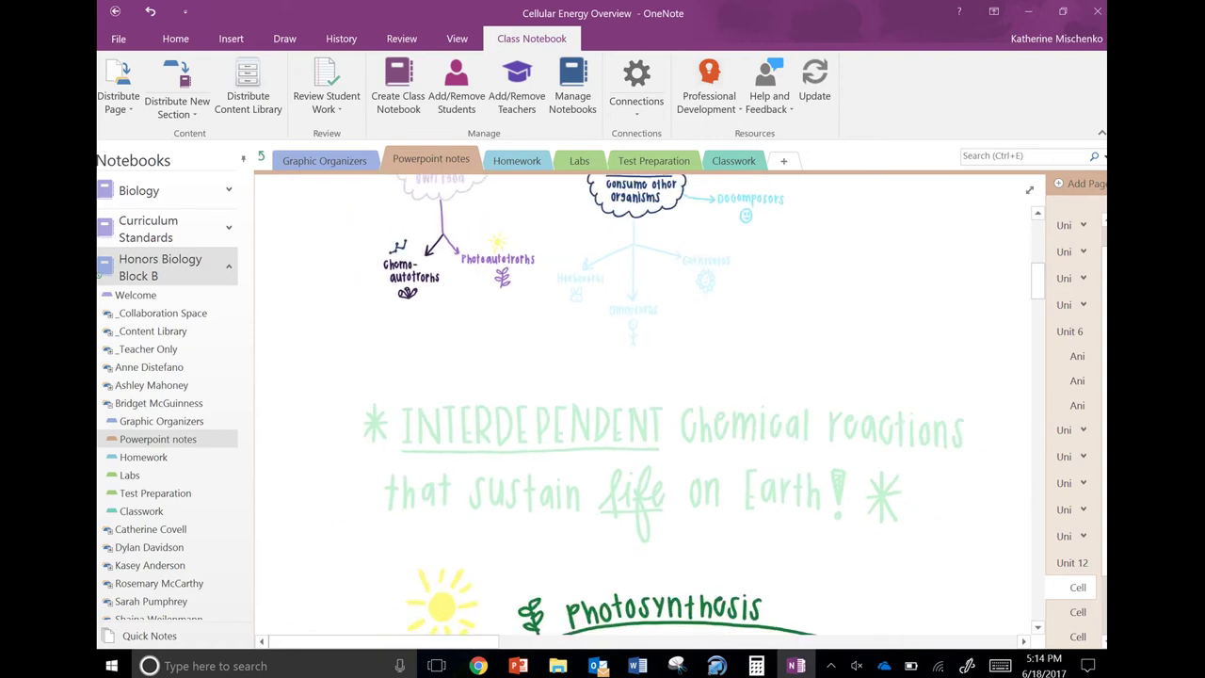
scroll(666, 405, "down", 3)
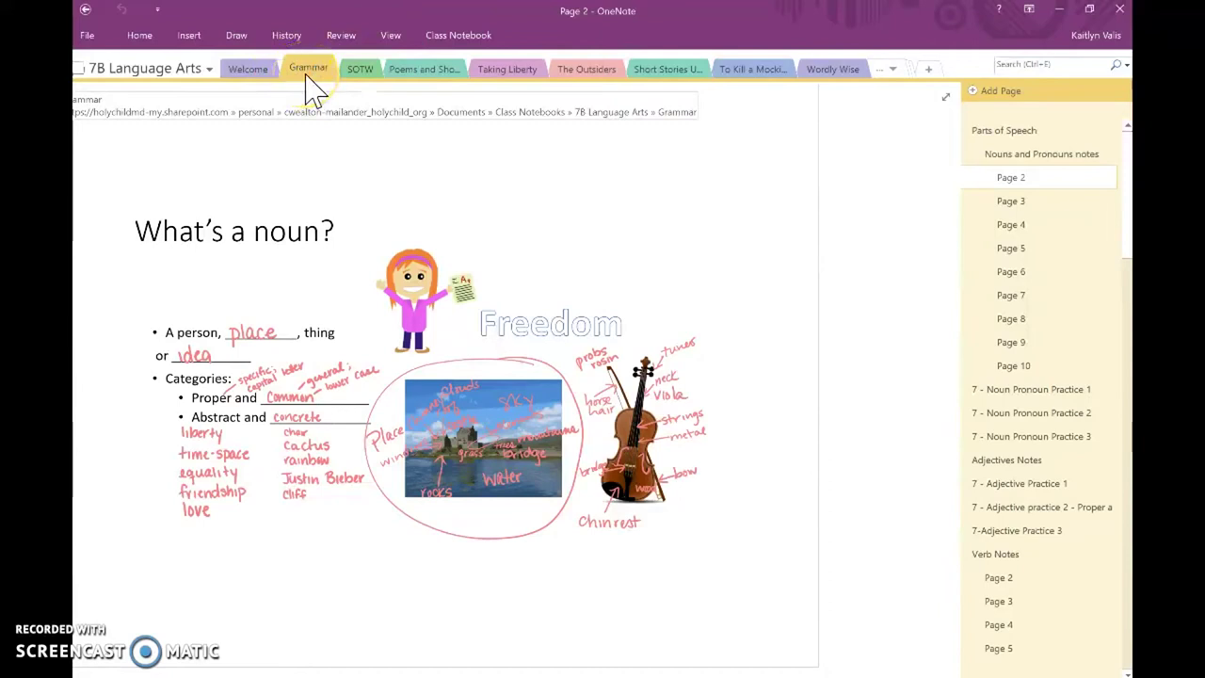
Switch between section tabs and view noun notes Pages 3 and 4 on concrete versus abstract nouns
left_click(350, 75)
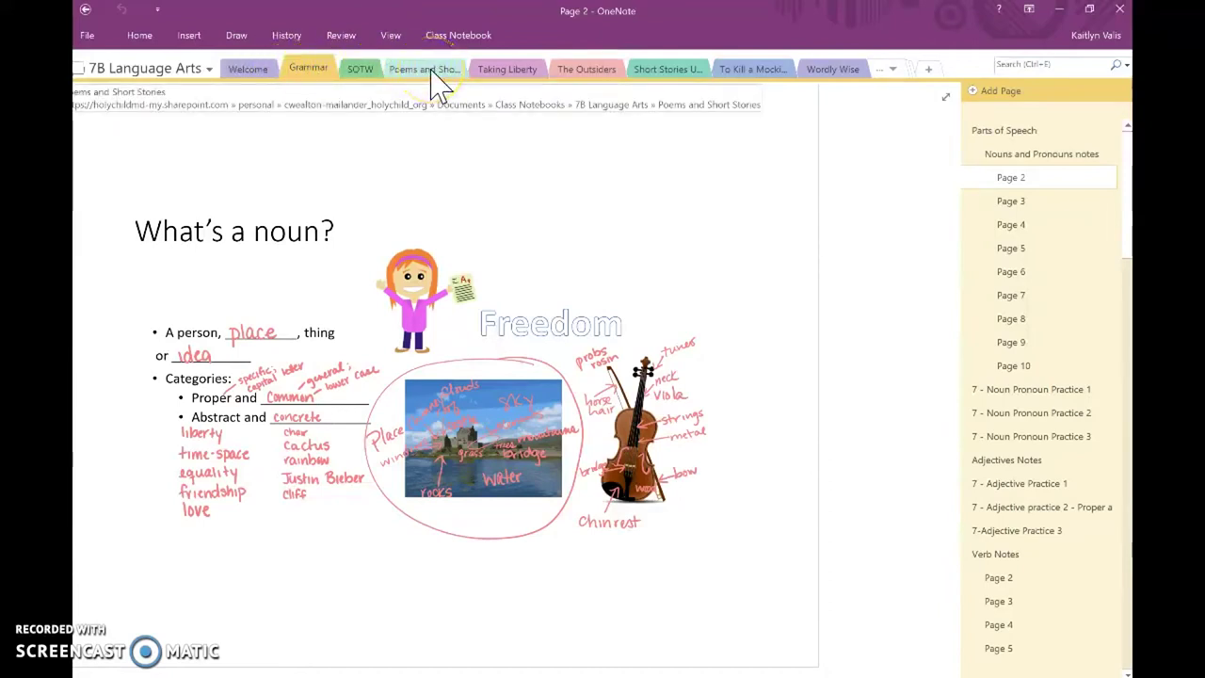
left_click(572, 74)
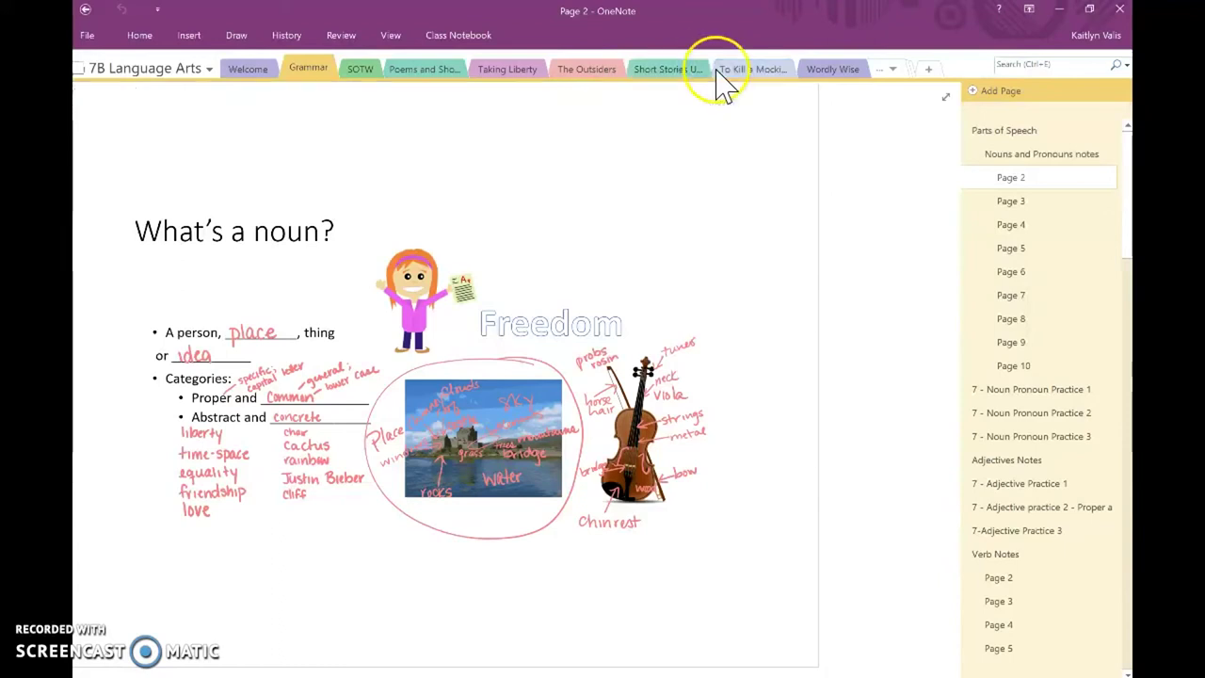
left_click(763, 77)
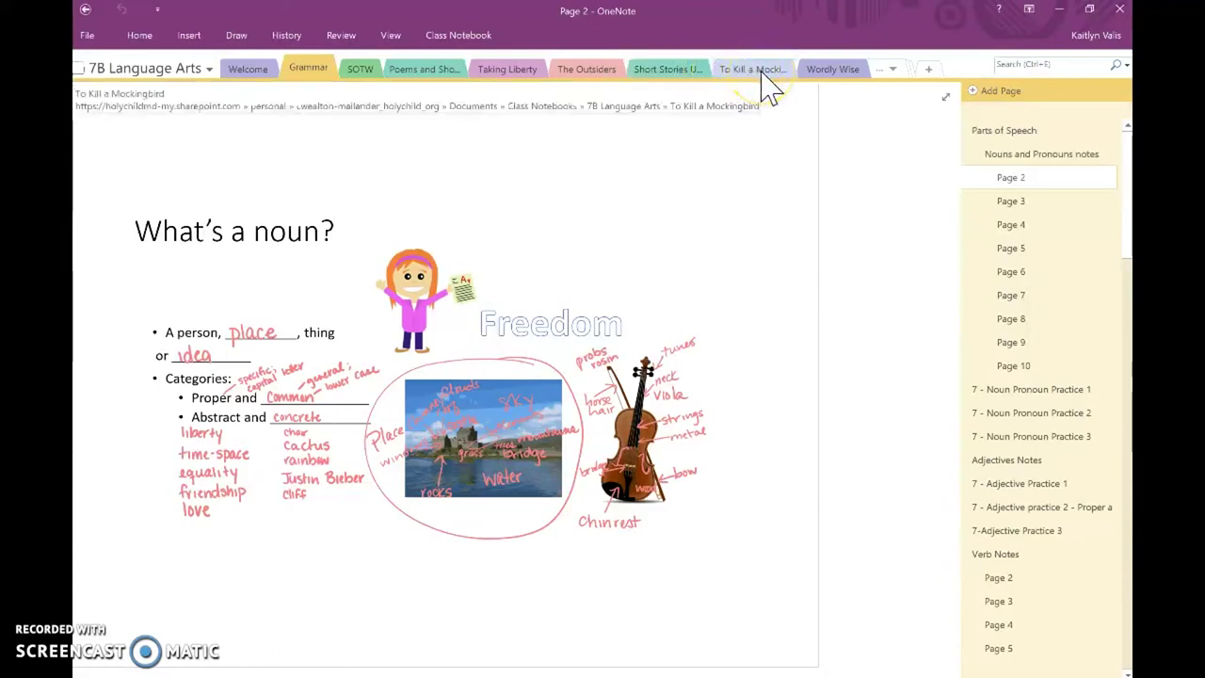
left_click(1022, 203)
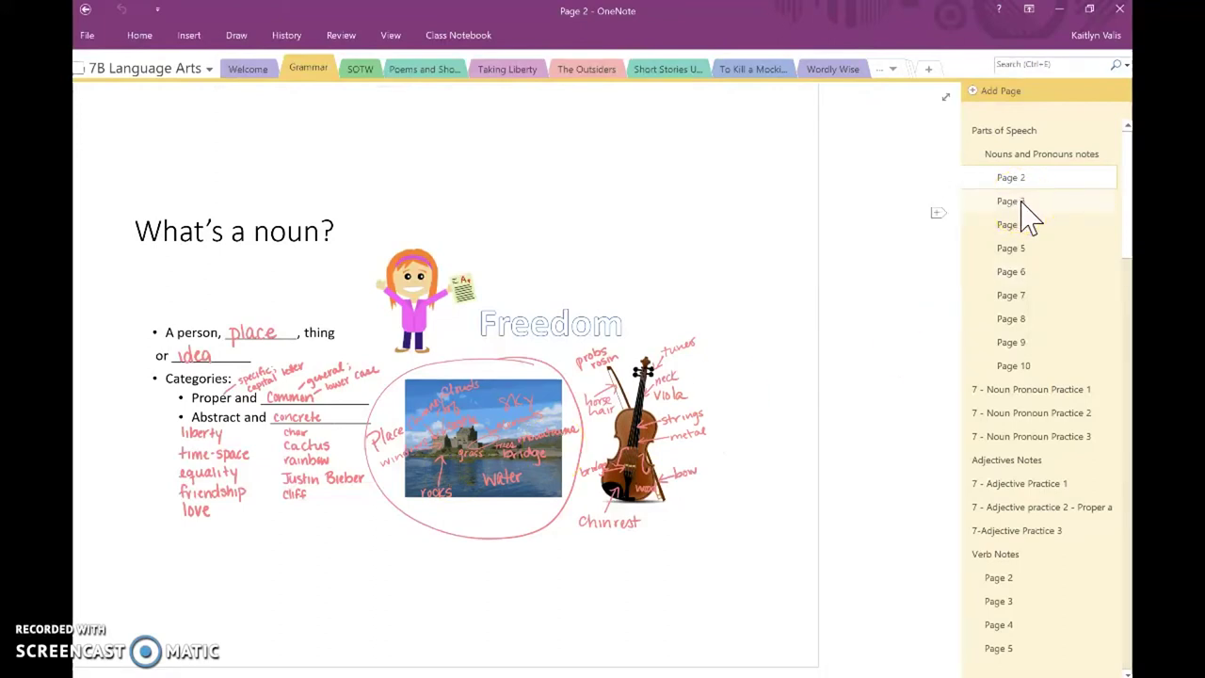
left_click(1026, 209)
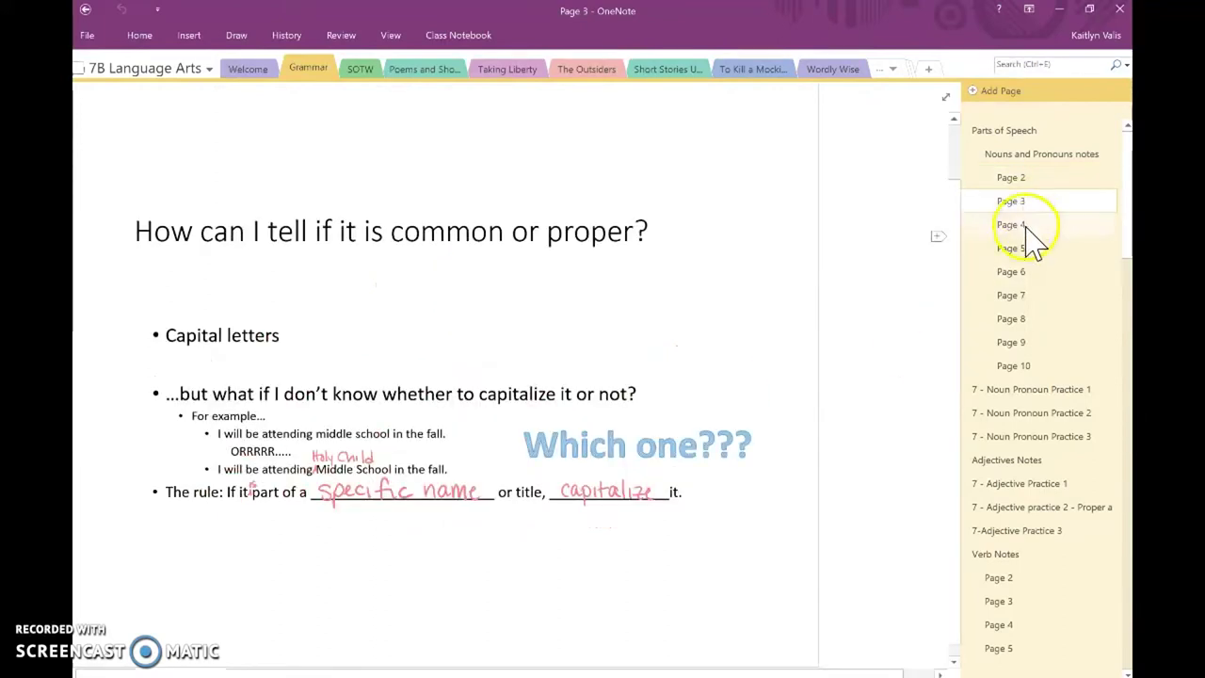
left_click(1028, 227)
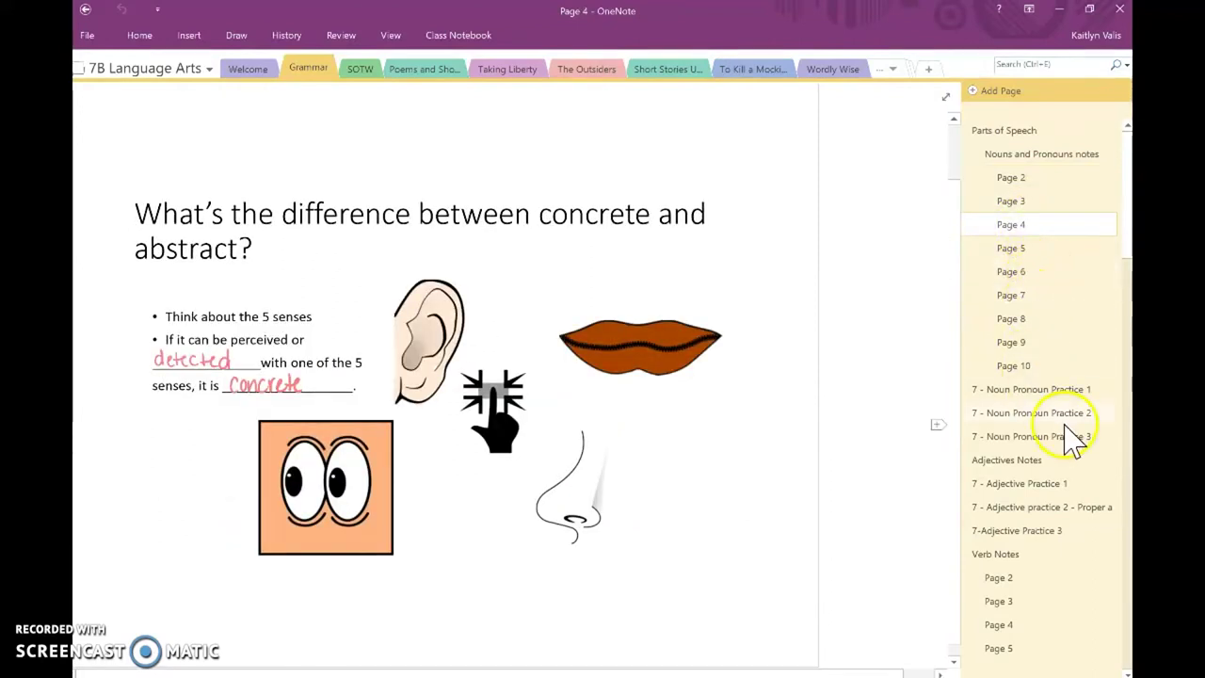
Page through the Verb Notes pages on action and linking verbs, ending on Page 5
left_click(1033, 553)
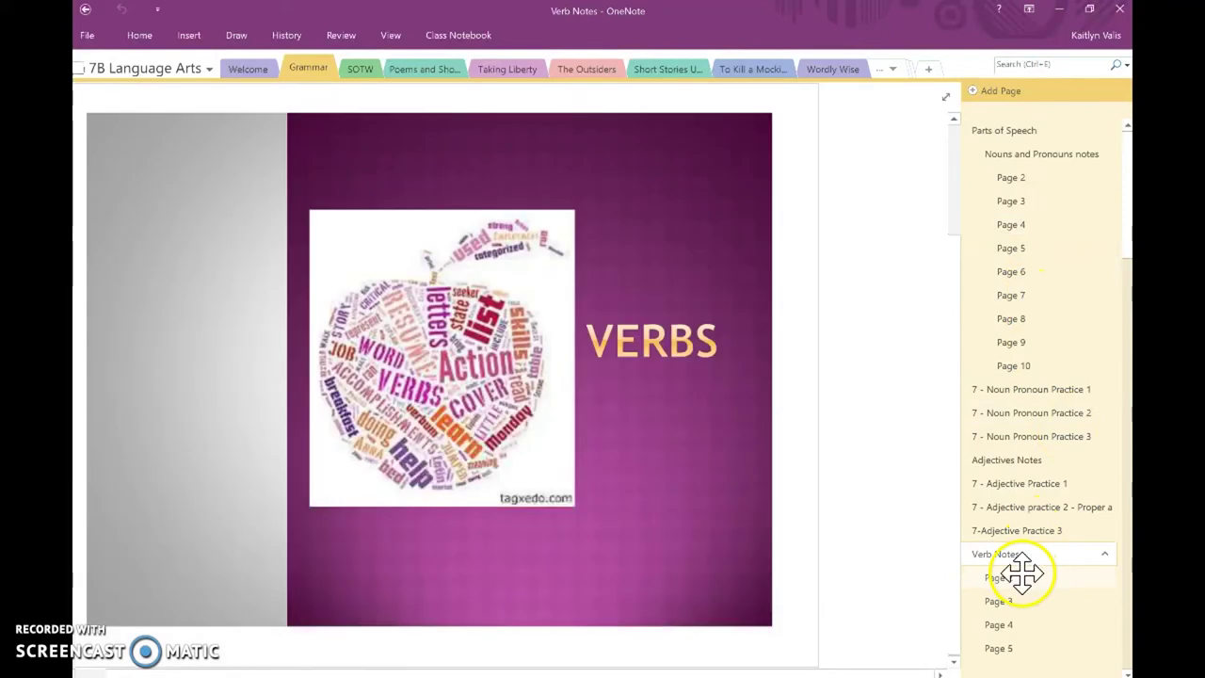
left_click(1023, 574)
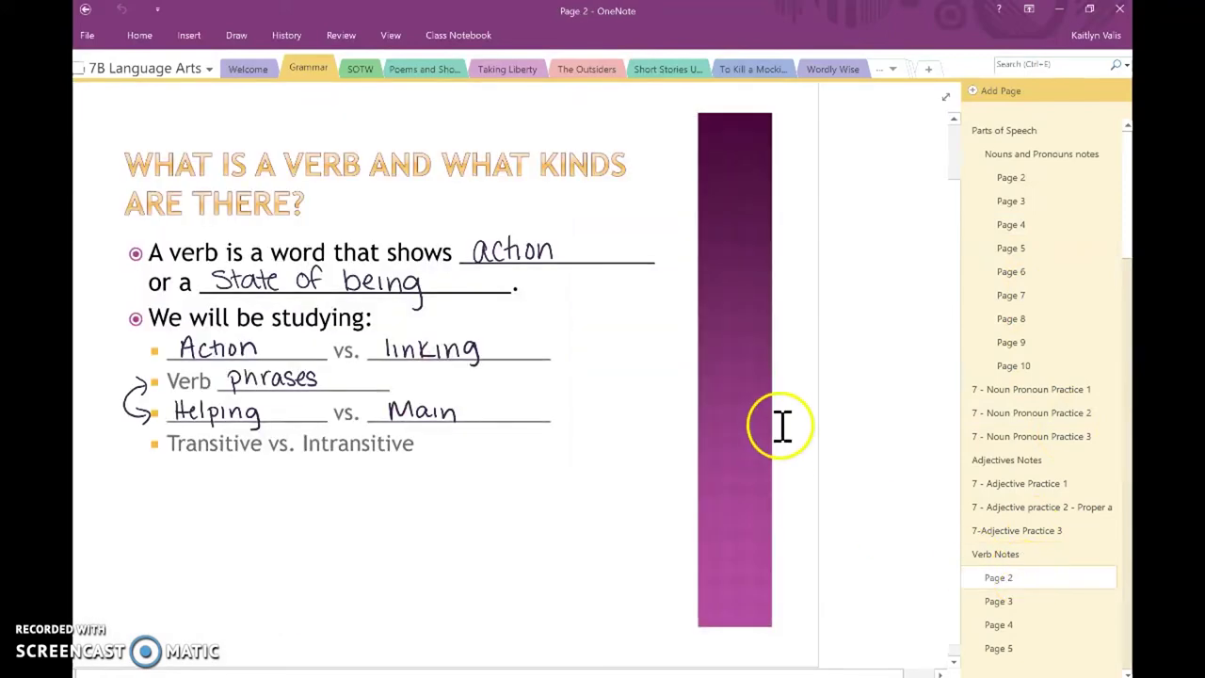
left_click(996, 607)
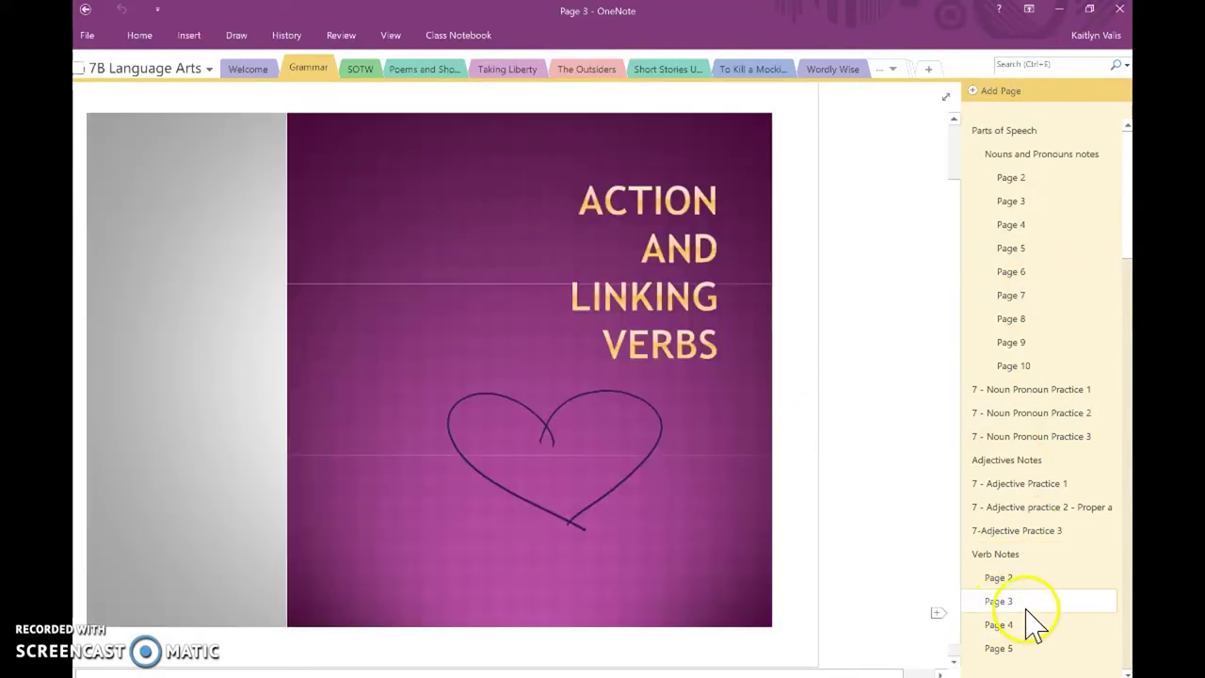
left_click(1024, 625)
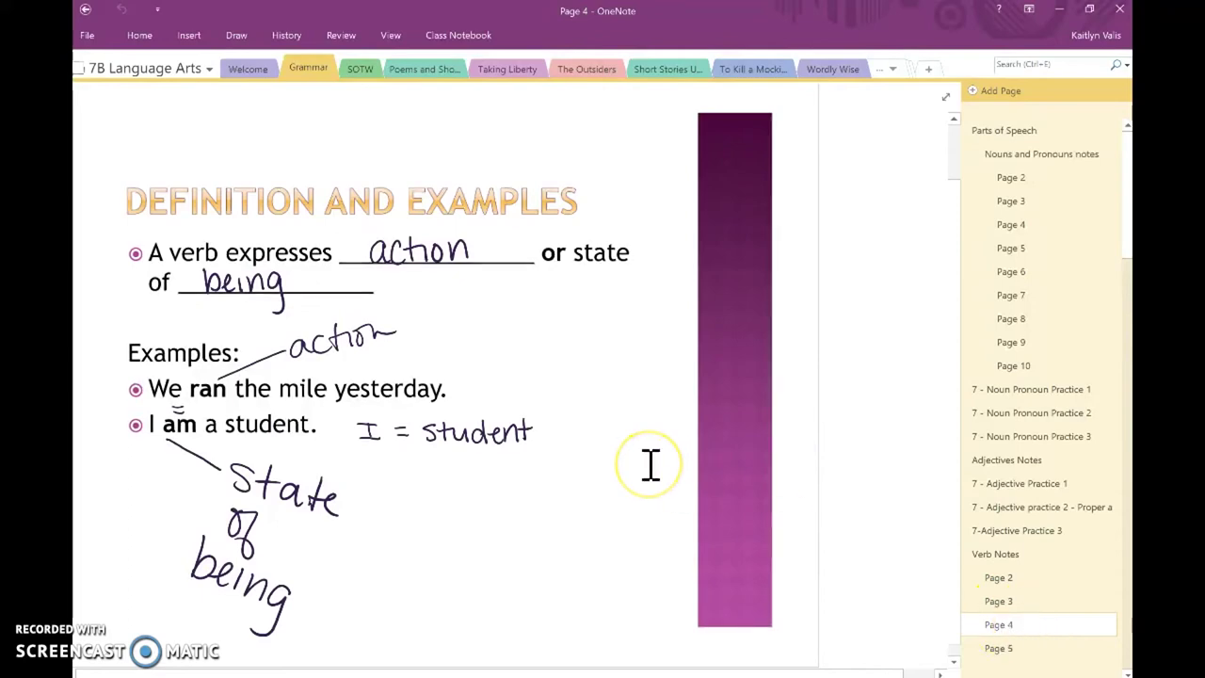
left_click(1031, 645)
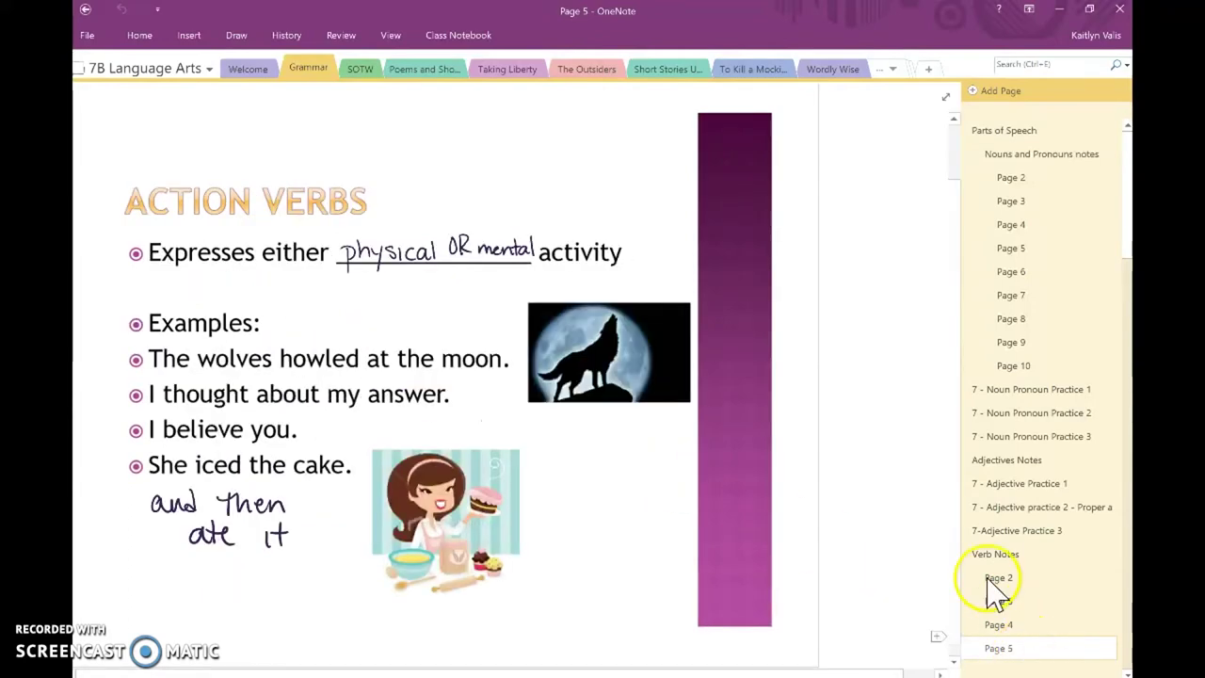
Open the Wordly Wise section and scroll through its practice page
left_click(840, 73)
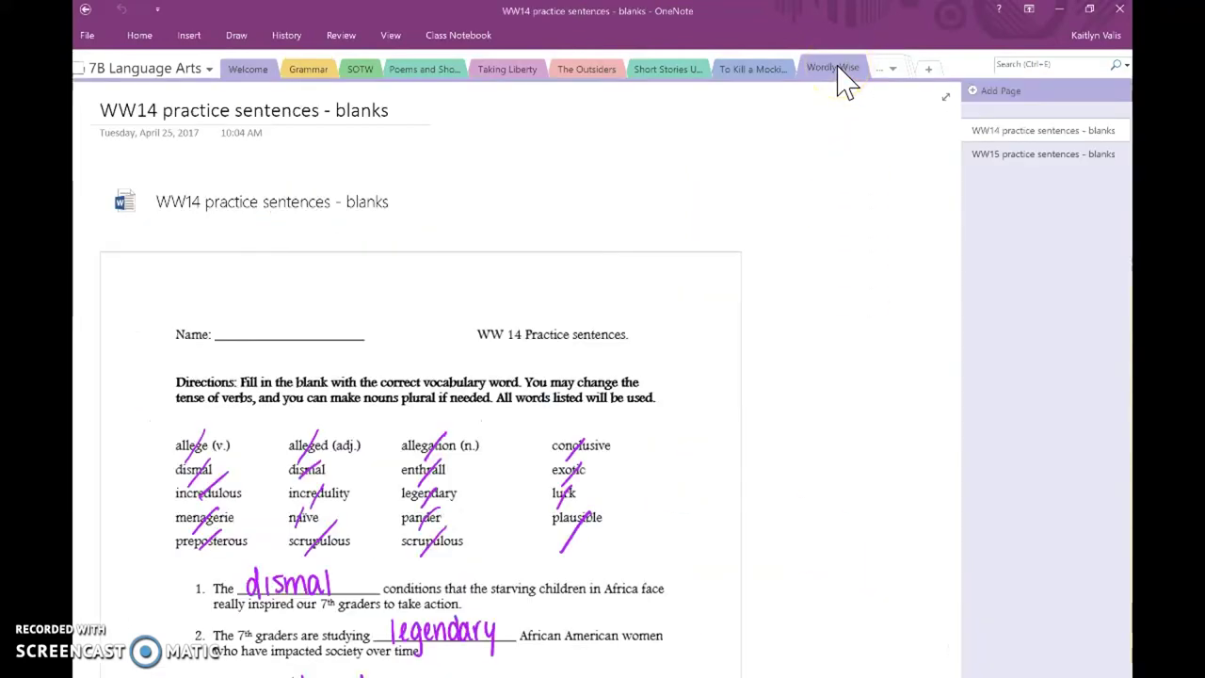
left_click(746, 476)
scroll(745, 475, "down", 12)
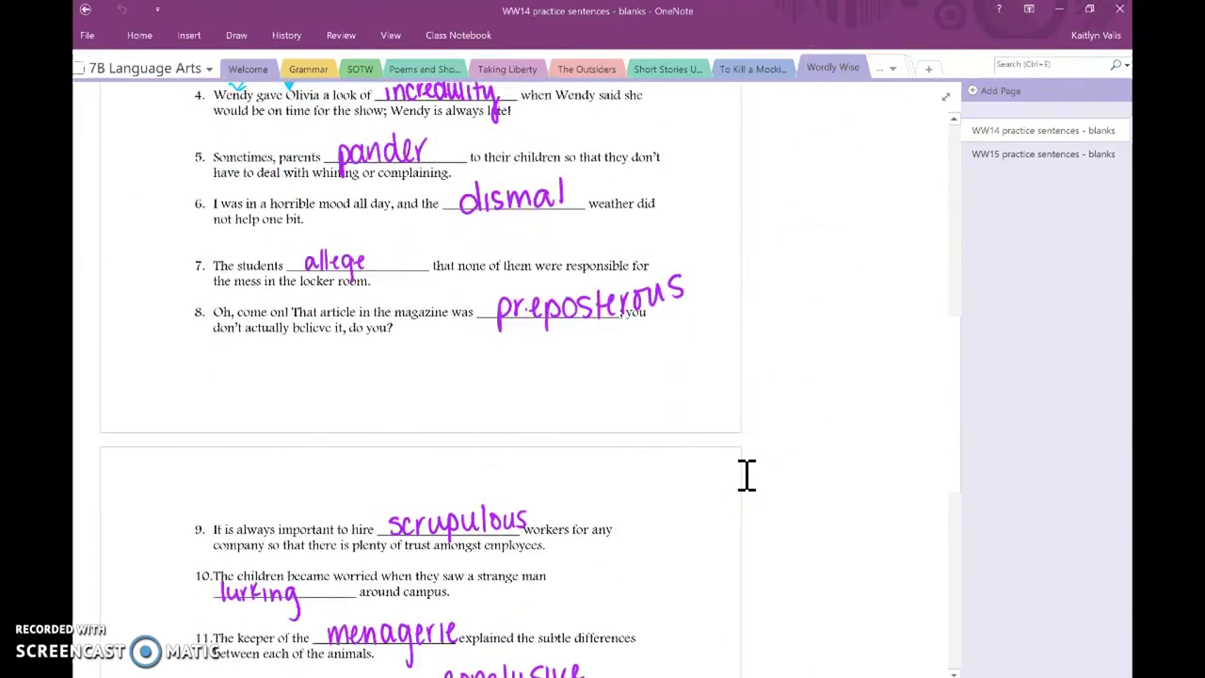
scroll(744, 476, "up", 9)
scroll(742, 452, "up", 2)
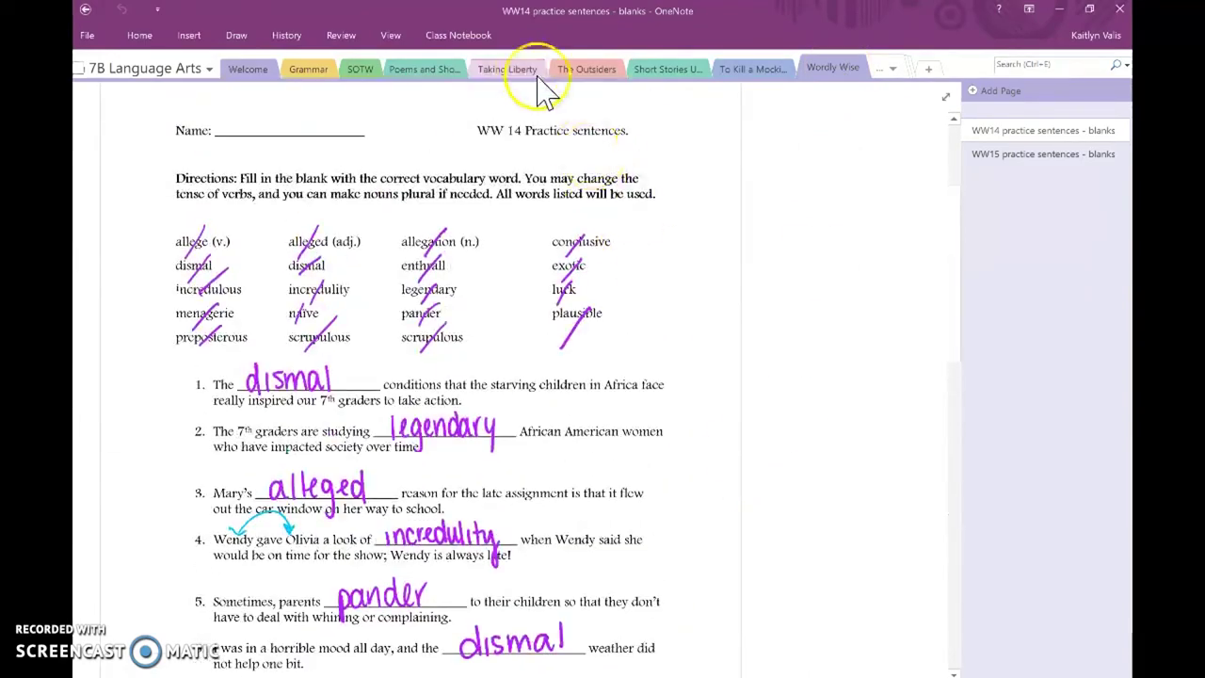
Open TL Chapter 3 Questions in the Taking Liberty section and scroll down
left_click(513, 71)
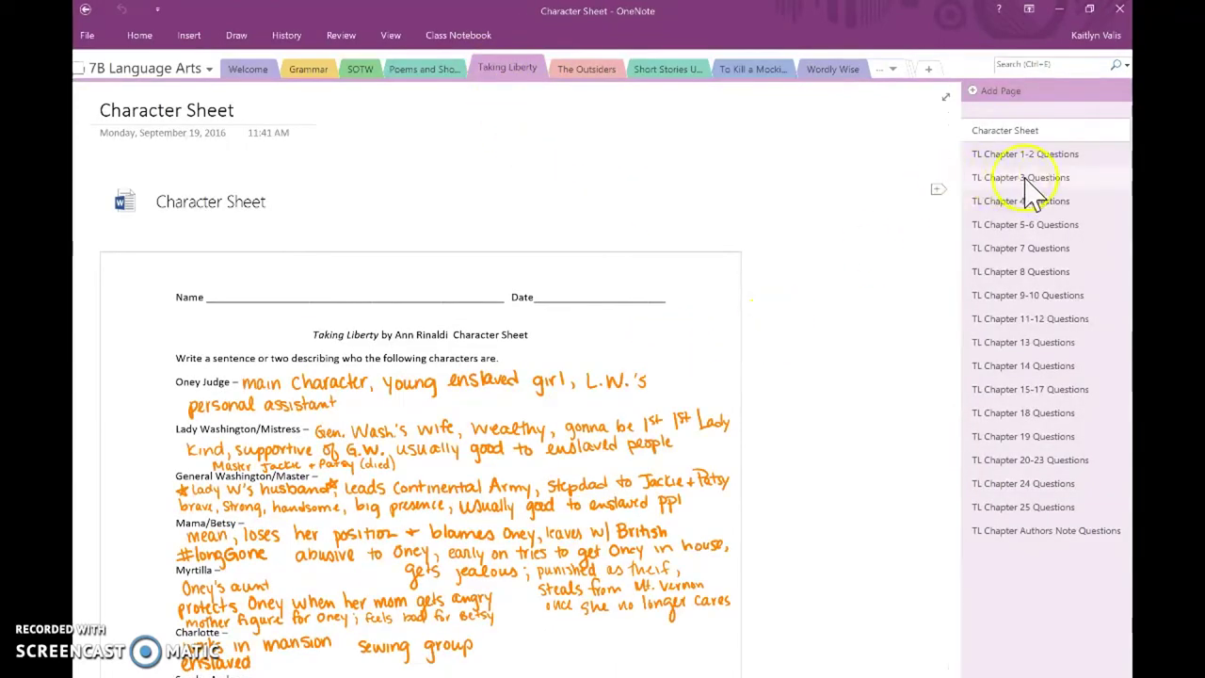
left_click(1030, 179)
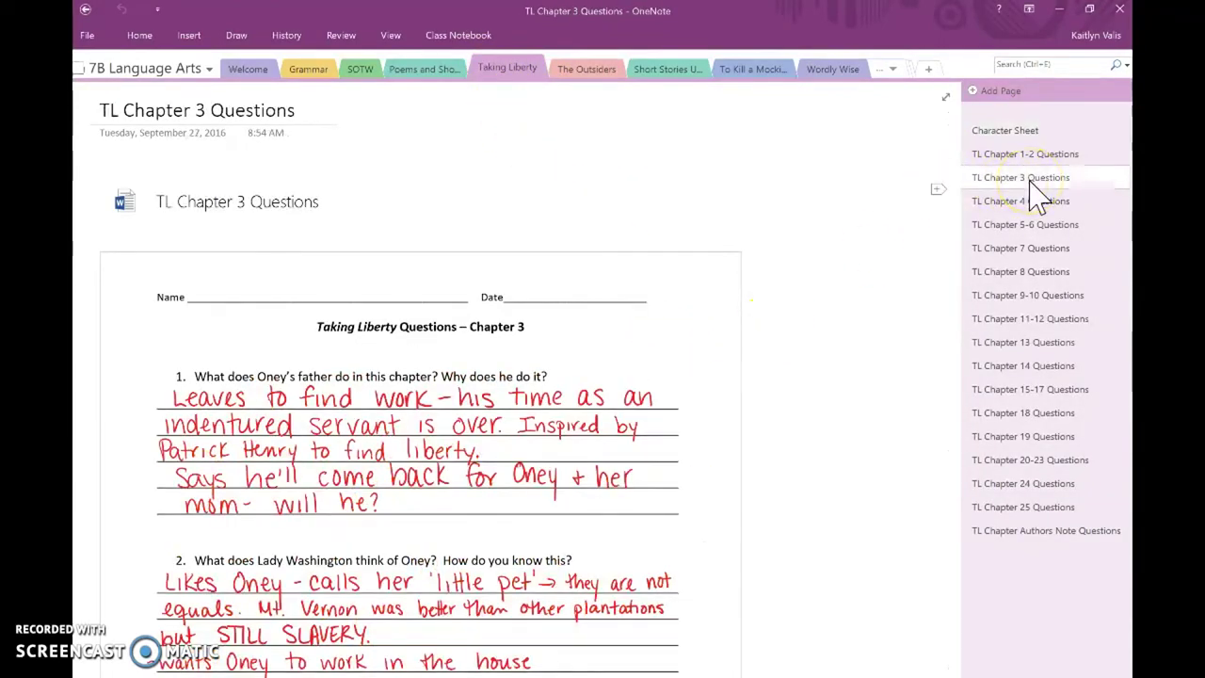
scroll(706, 417, "down", 5)
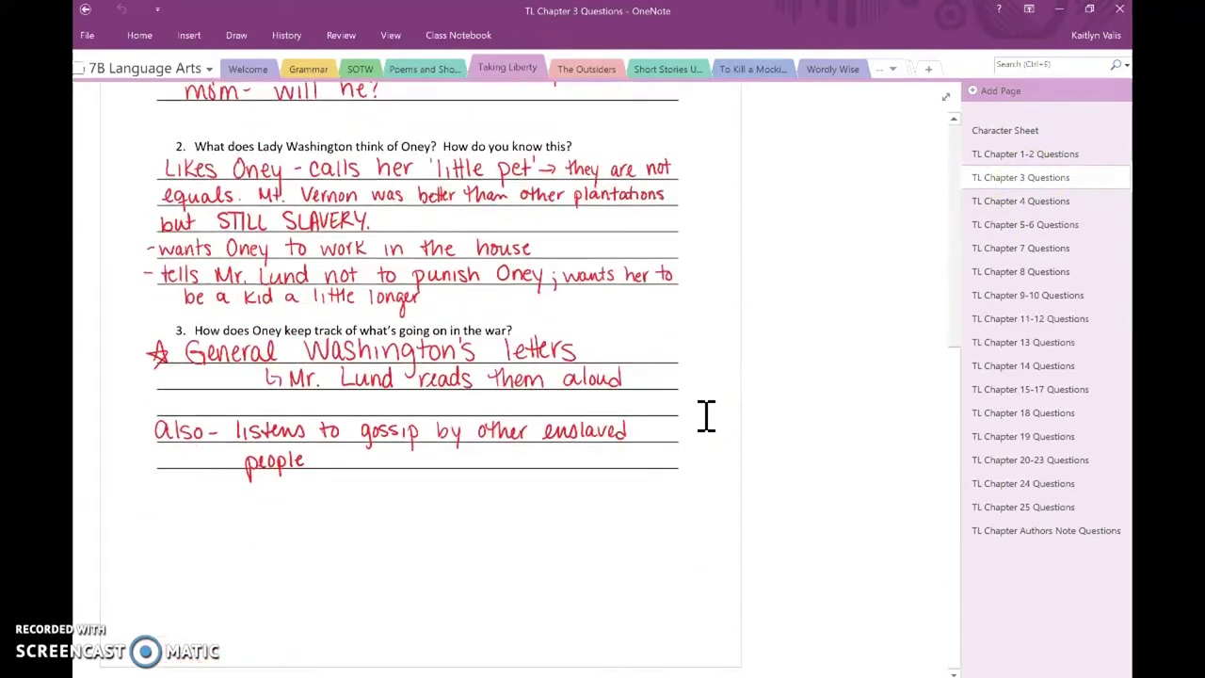
Open one student's notebook from the hidden section groups list and scroll through it
scroll(728, 564, "up", 5)
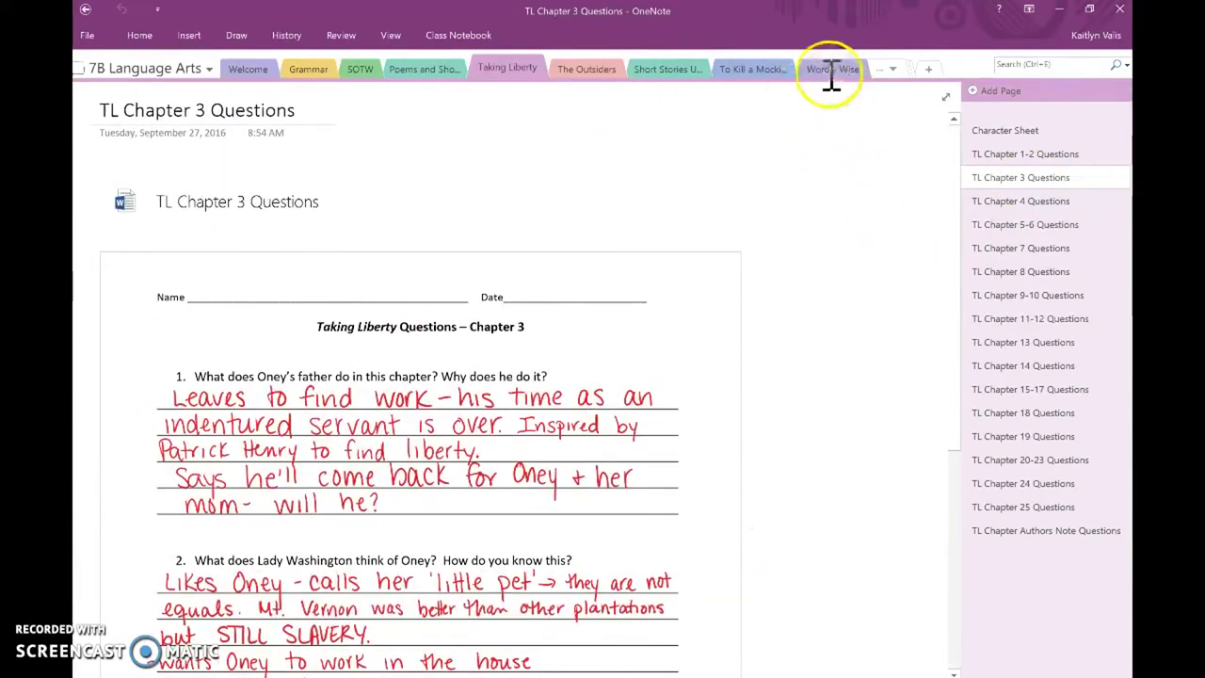
left_click(892, 71)
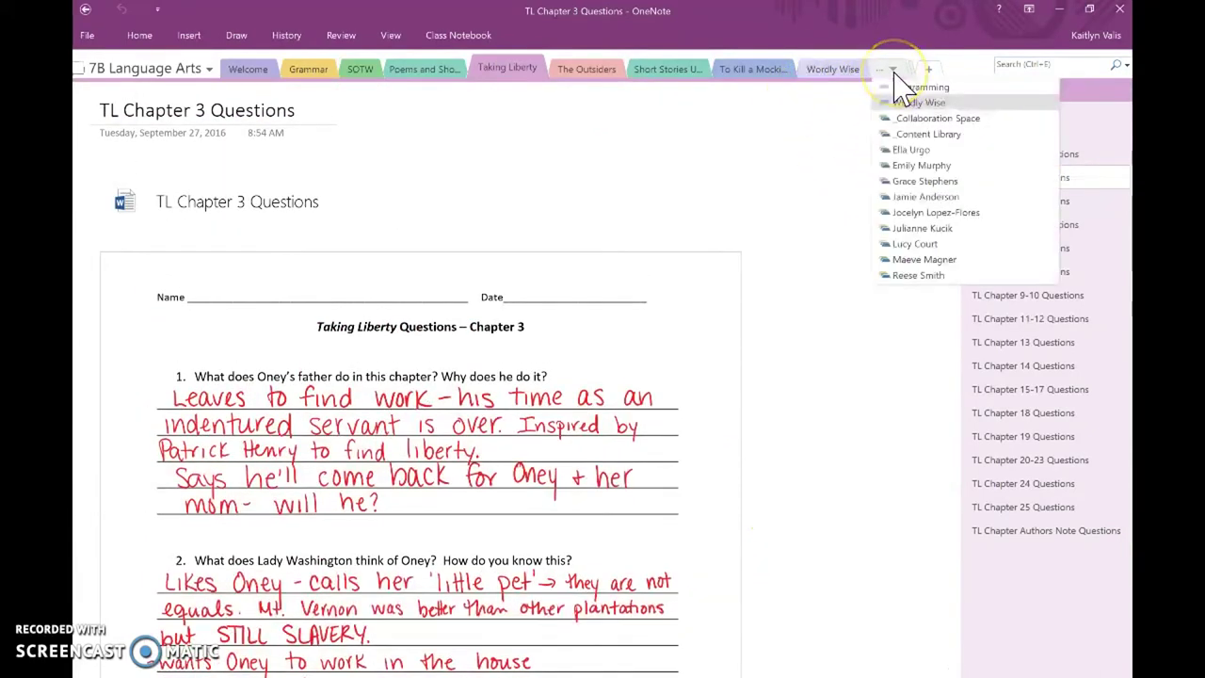
left_click(917, 181)
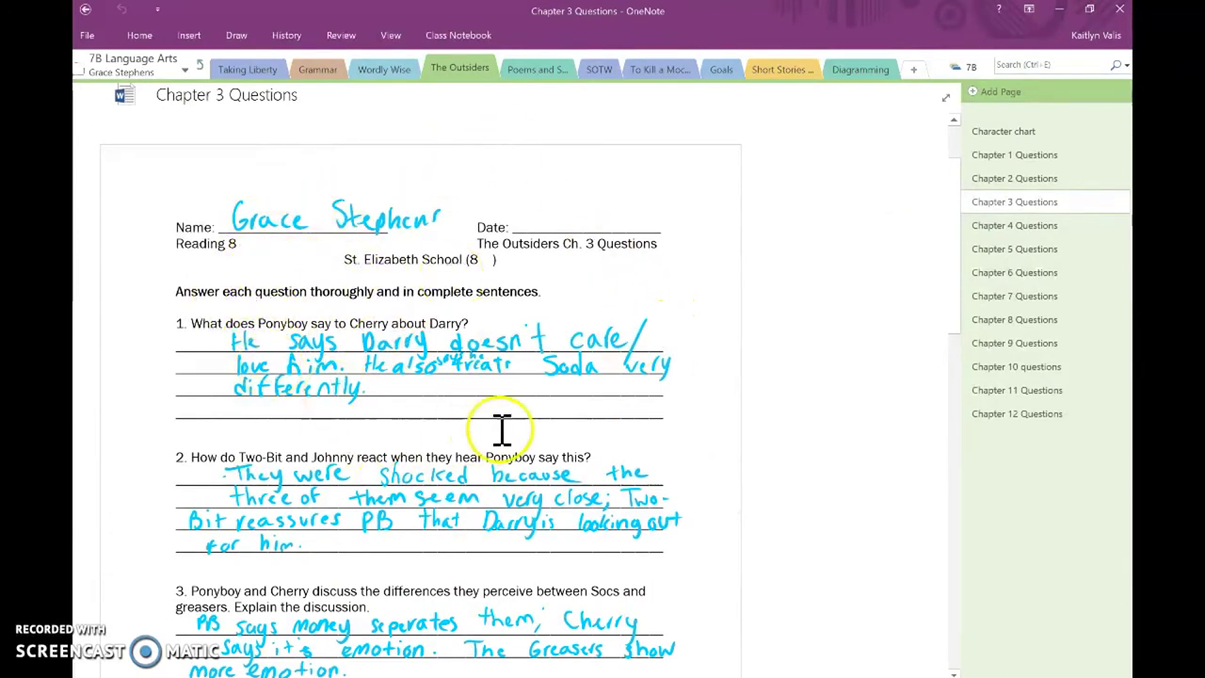
scroll(775, 489, "down", 3)
scroll(774, 494, "down", 3)
scroll(750, 511, "down", 6)
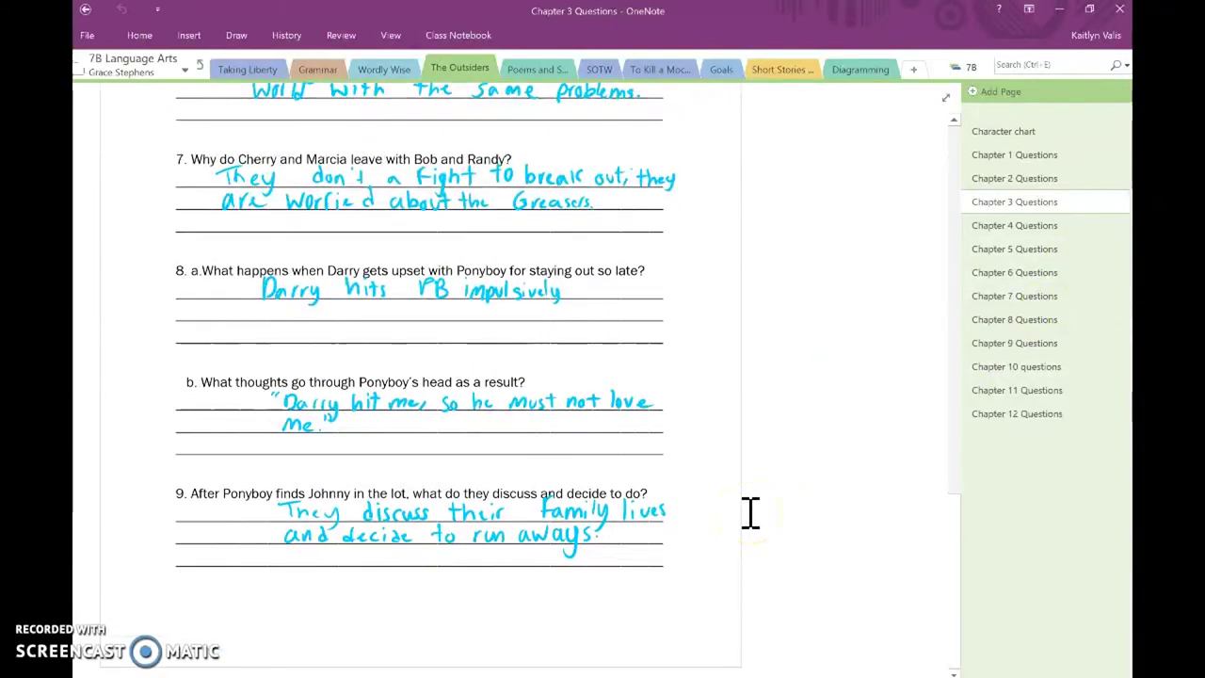
scroll(750, 511, "up", 12)
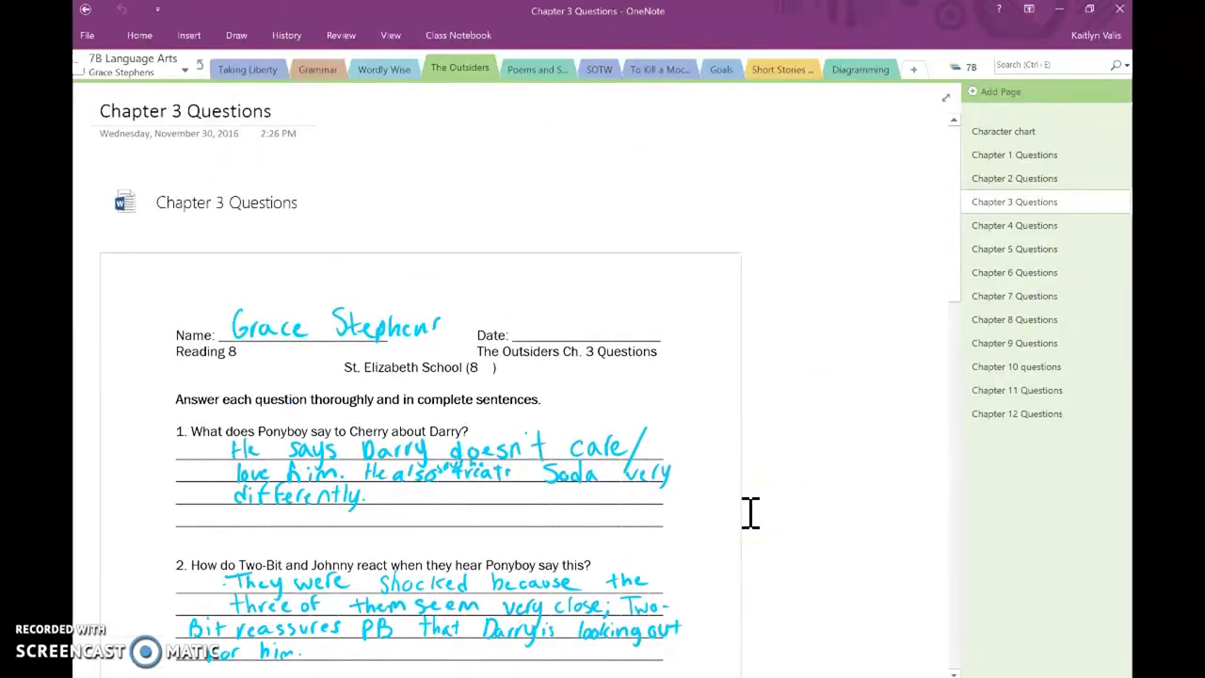
In Poems and Short Stories, view The Scholarship Jacket and its Pages 2 and 4, then return to it
left_click(538, 73)
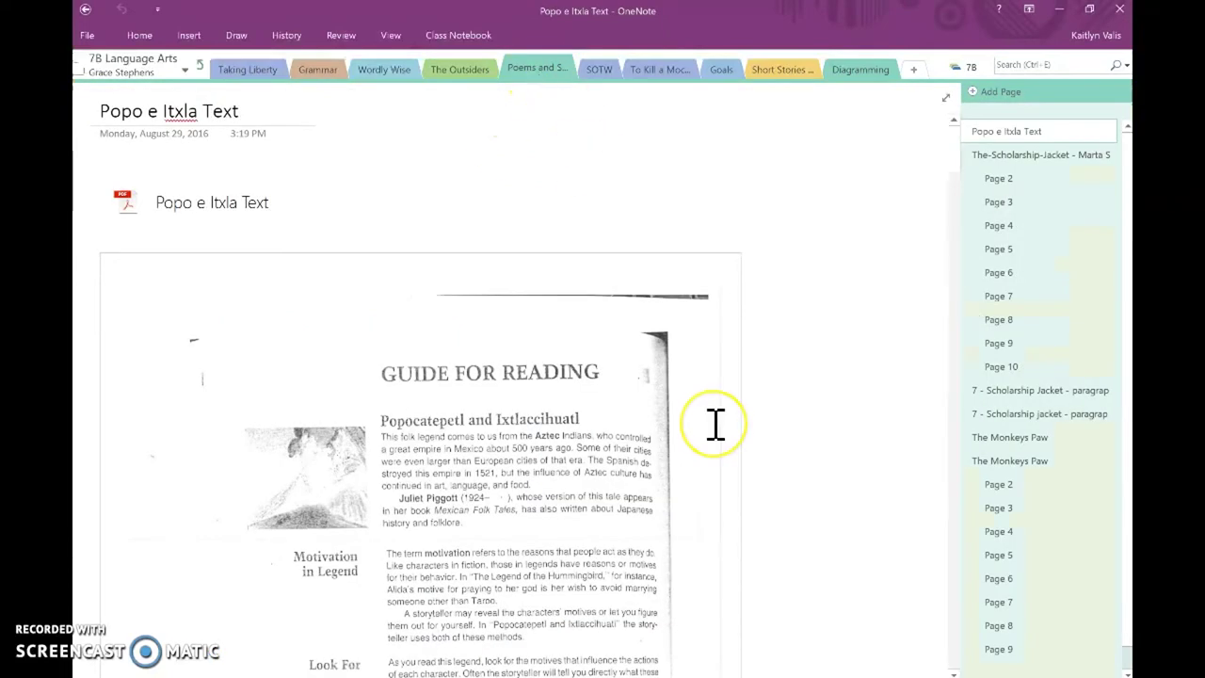
scroll(716, 424, "down", 15)
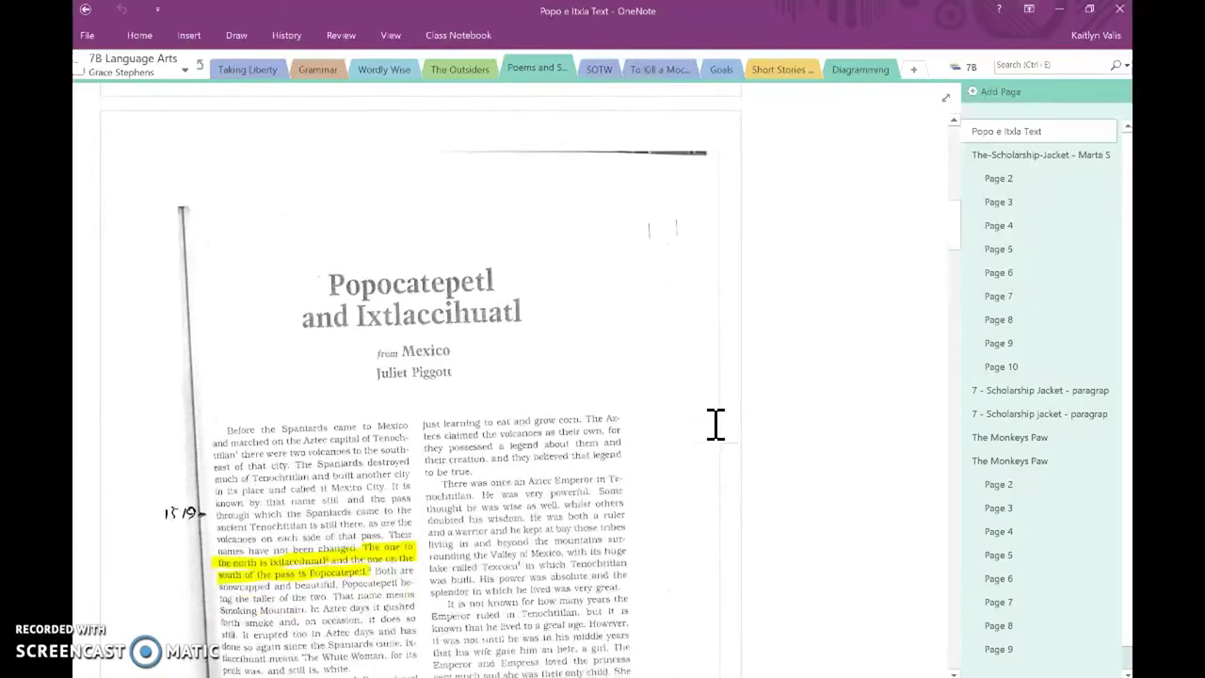
left_click(1036, 156)
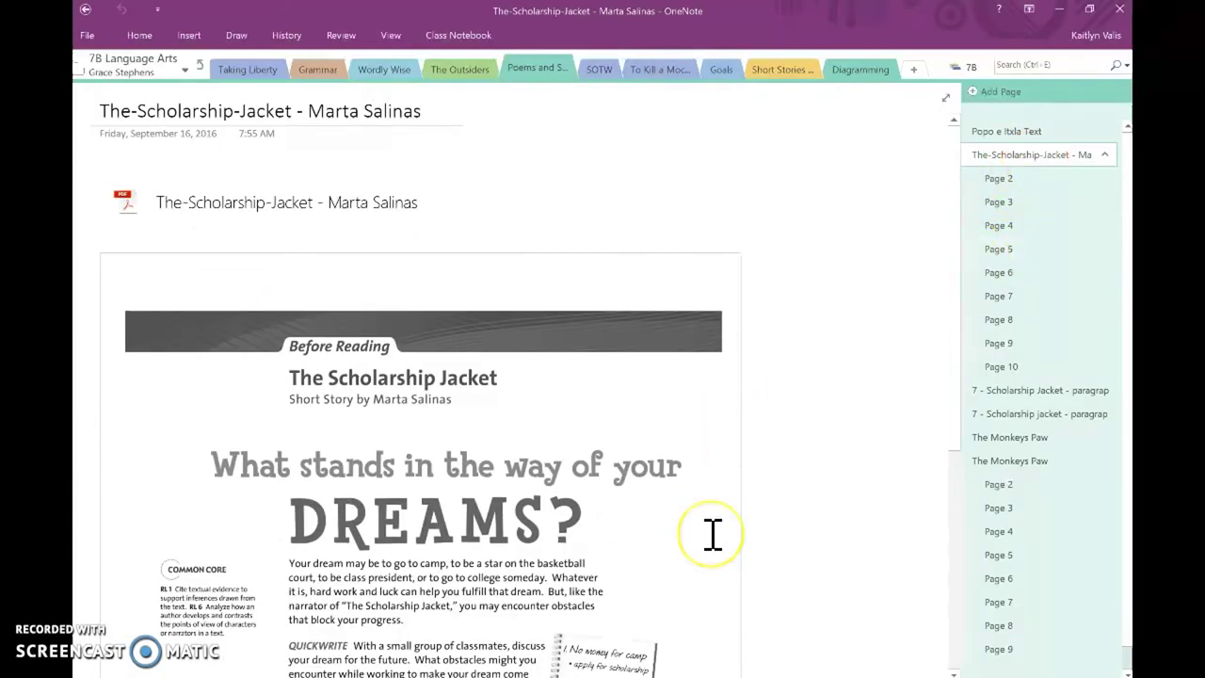
scroll(713, 533, "down", 5)
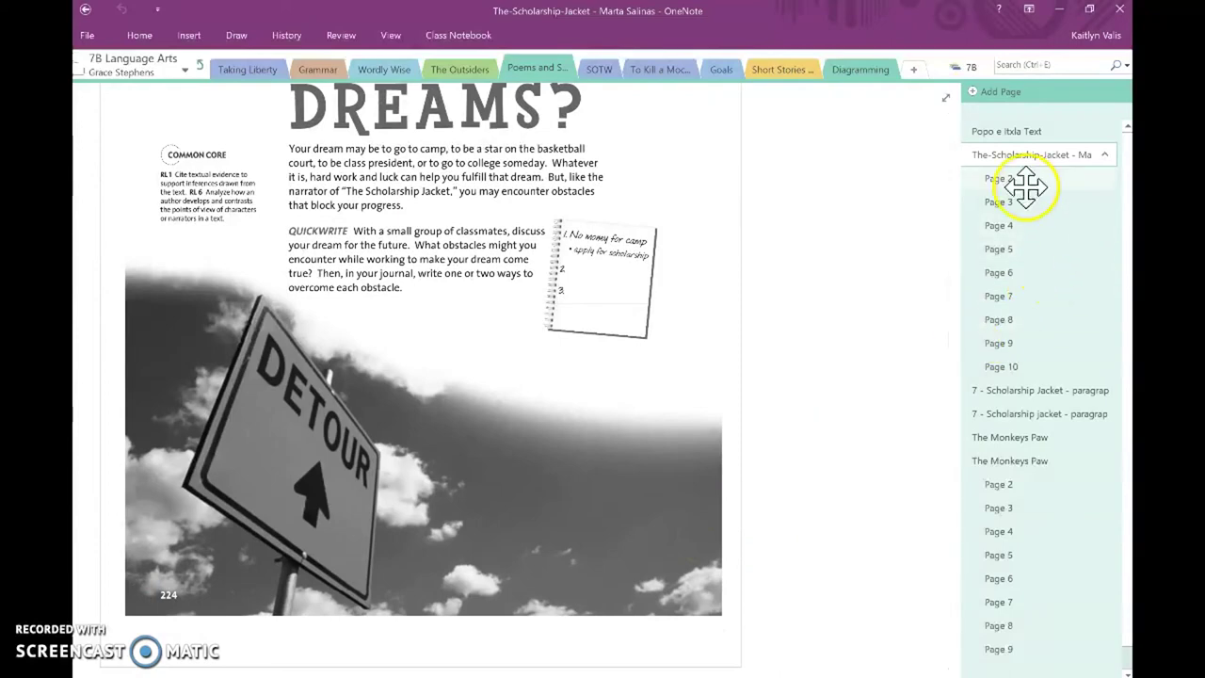
left_click(1028, 188)
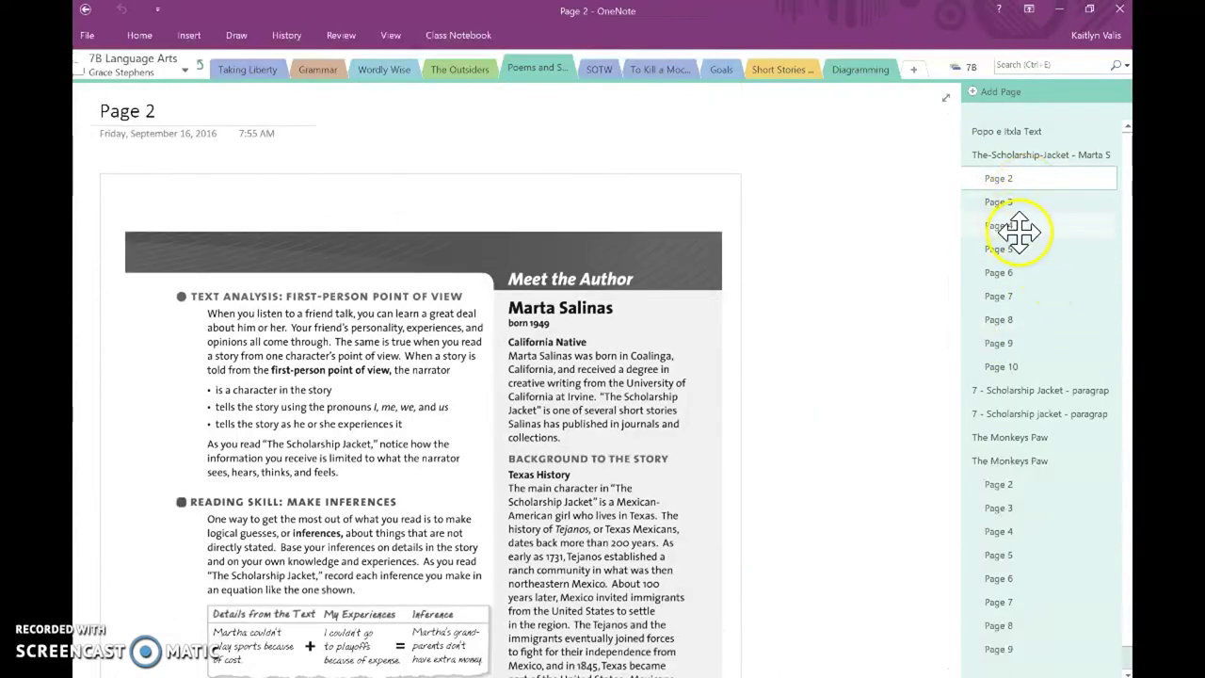
left_click(1020, 228)
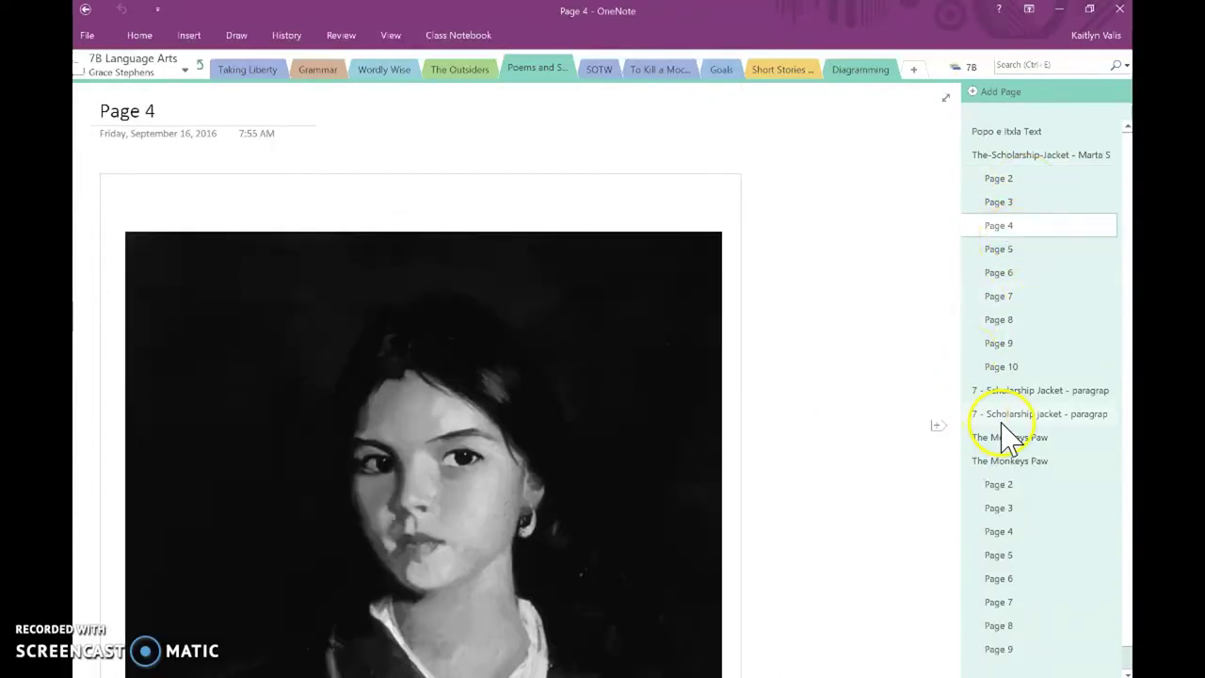
scroll(748, 478, "down", 5)
scroll(748, 478, "up", 5)
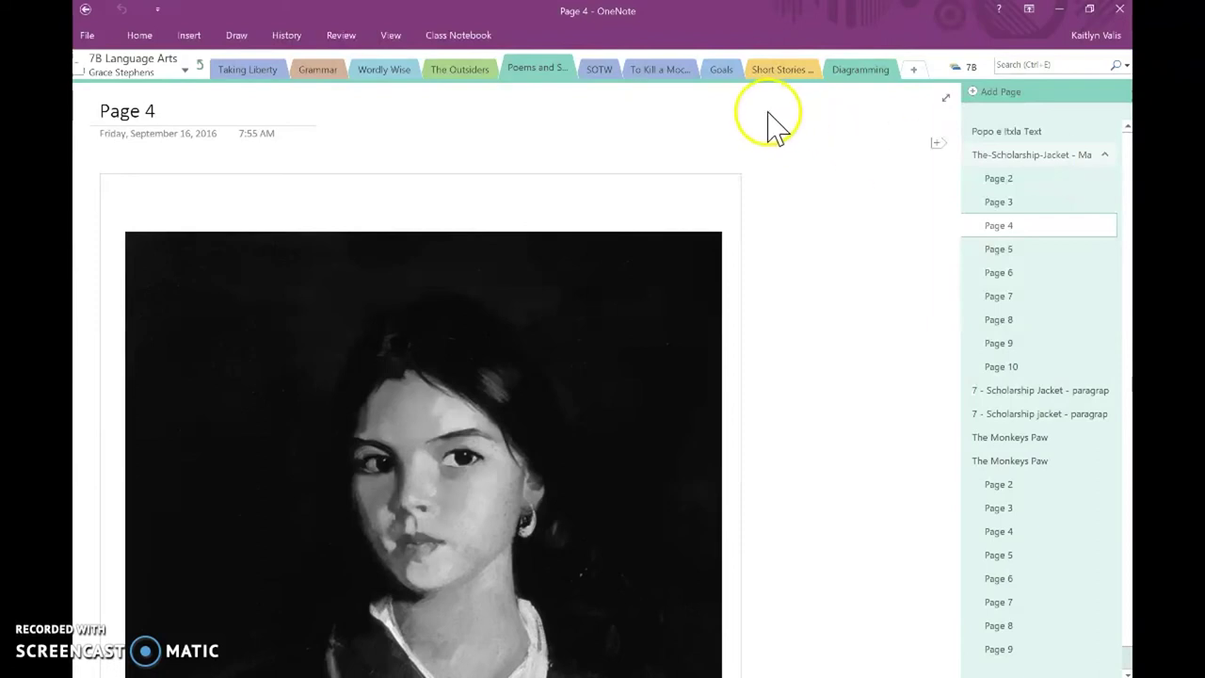
left_click(763, 70)
Open the Diagram Rules page in the Diagramming section
left_click(799, 73)
left_click(857, 73)
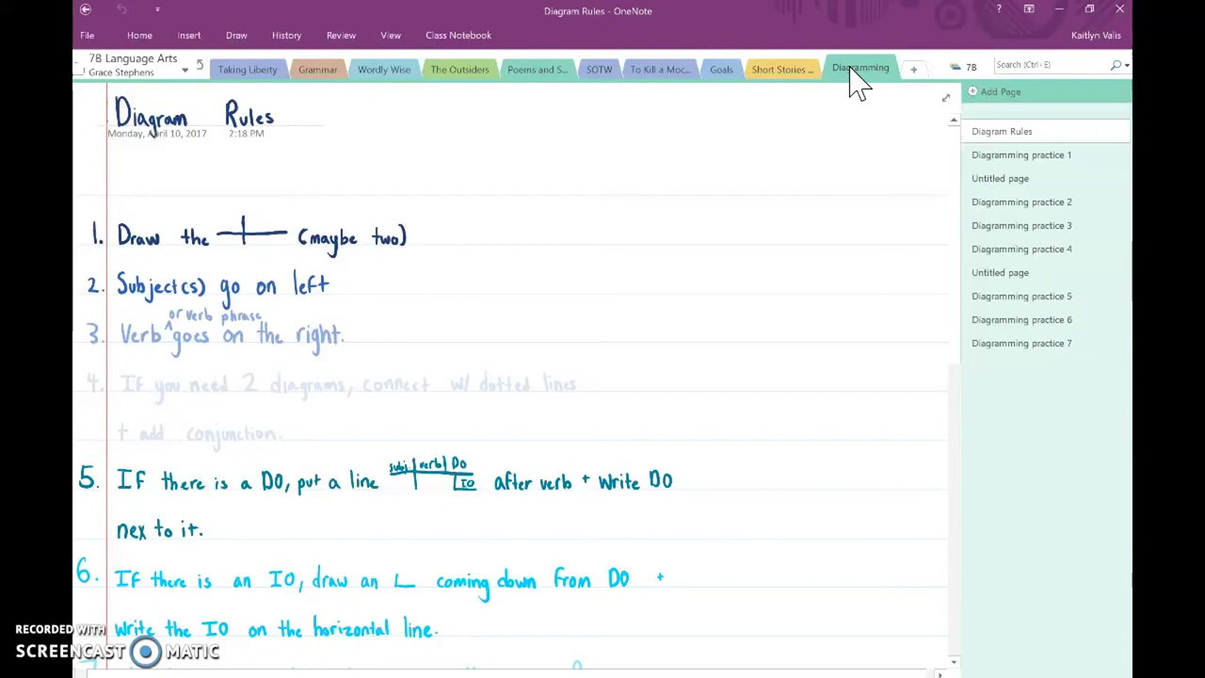
left_click(465, 405)
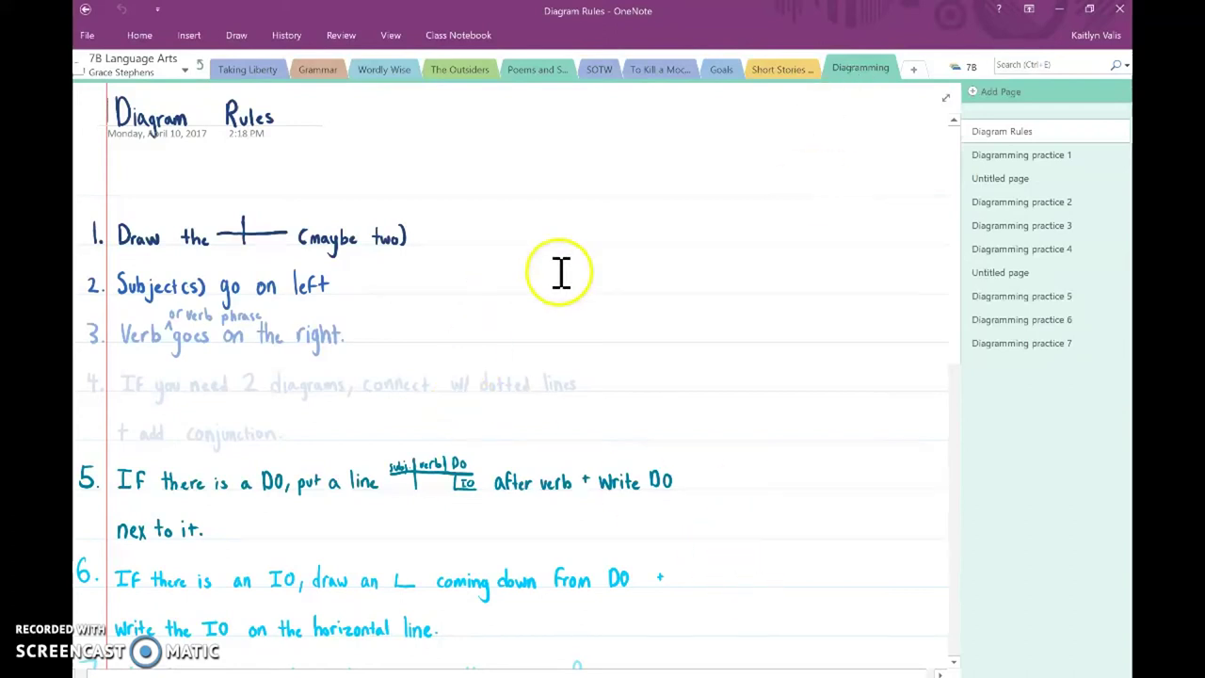
Show Diagram Rules in full-page view, scroll through rules to rule 7, and restore the ribbon
left_click(944, 97)
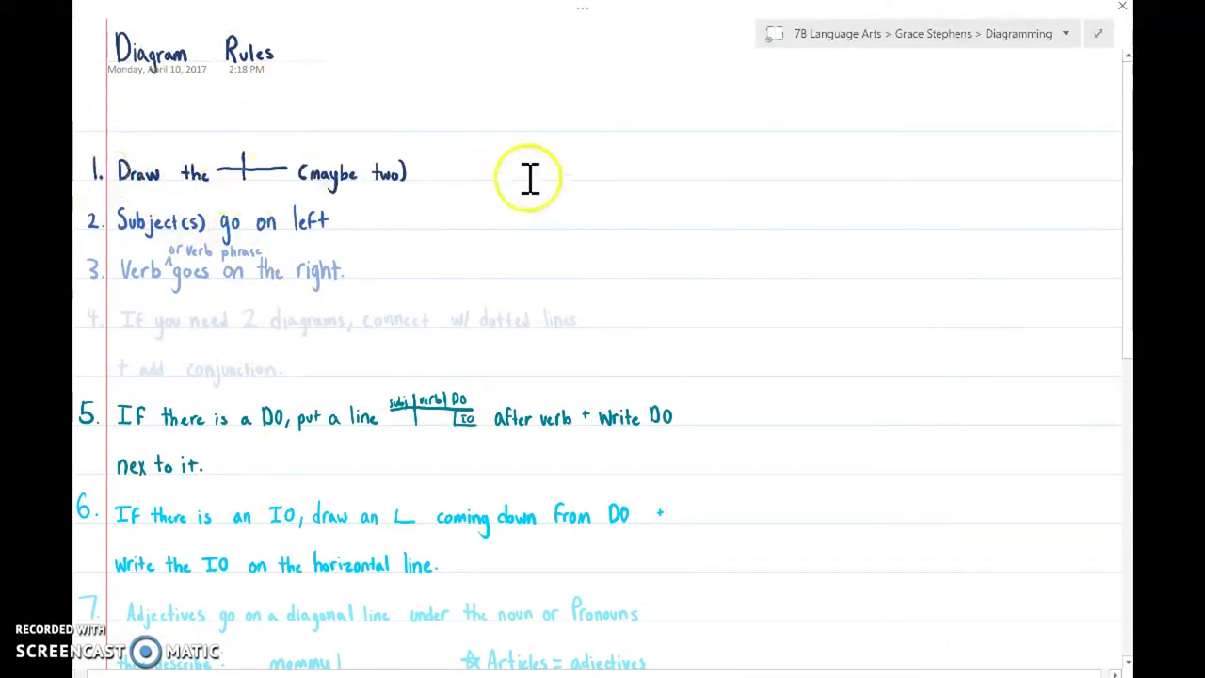
scroll(1020, 227, "down", 3)
scroll(1020, 228, "down", 3)
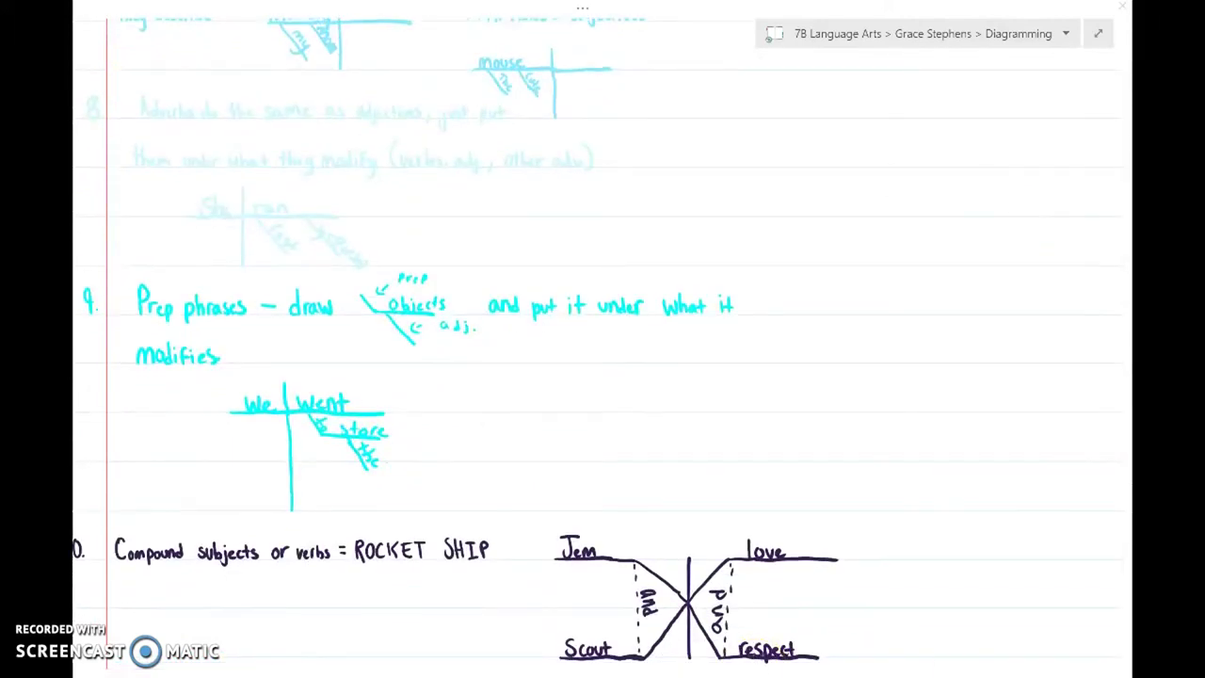
scroll(801, 248, "up", 10)
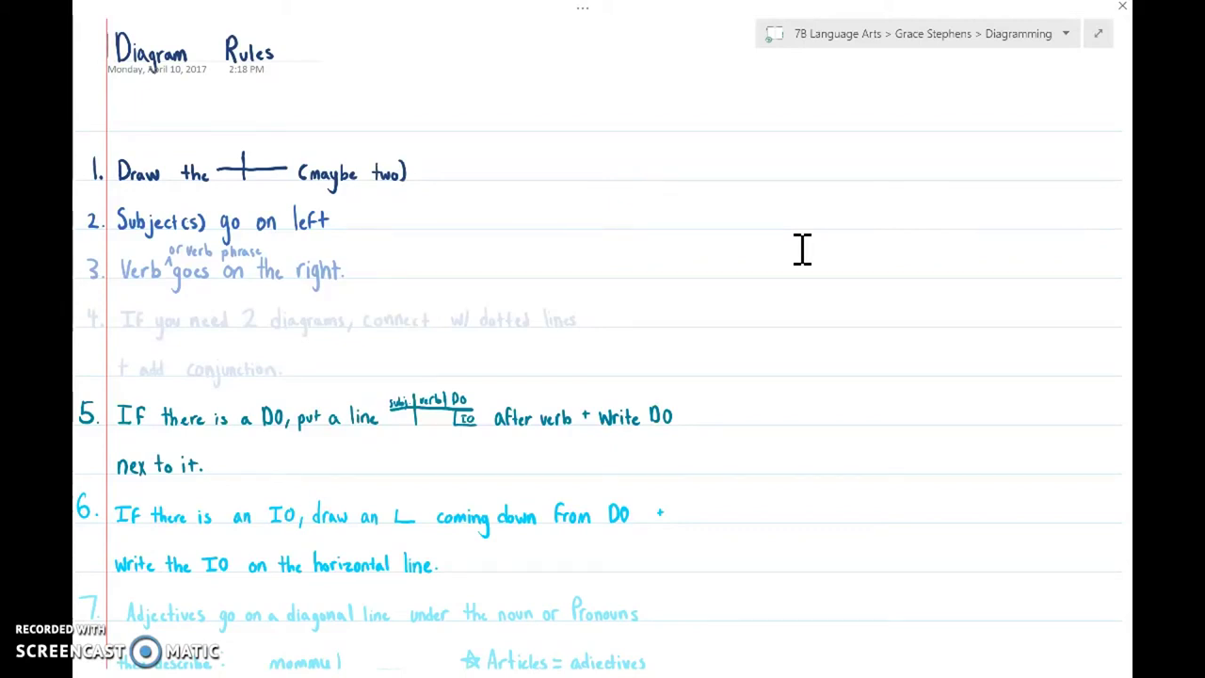
left_click(576, 21)
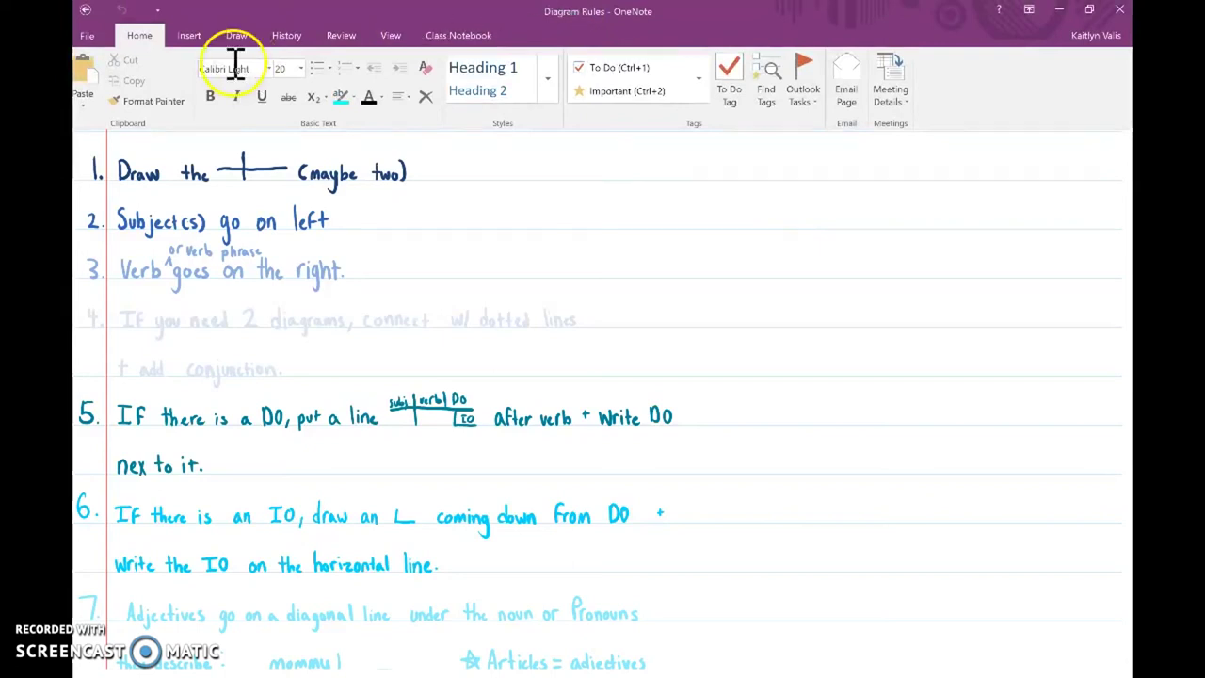
Give the page a different rule-line style from the View ribbon's Rule Lines options
left_click(395, 39)
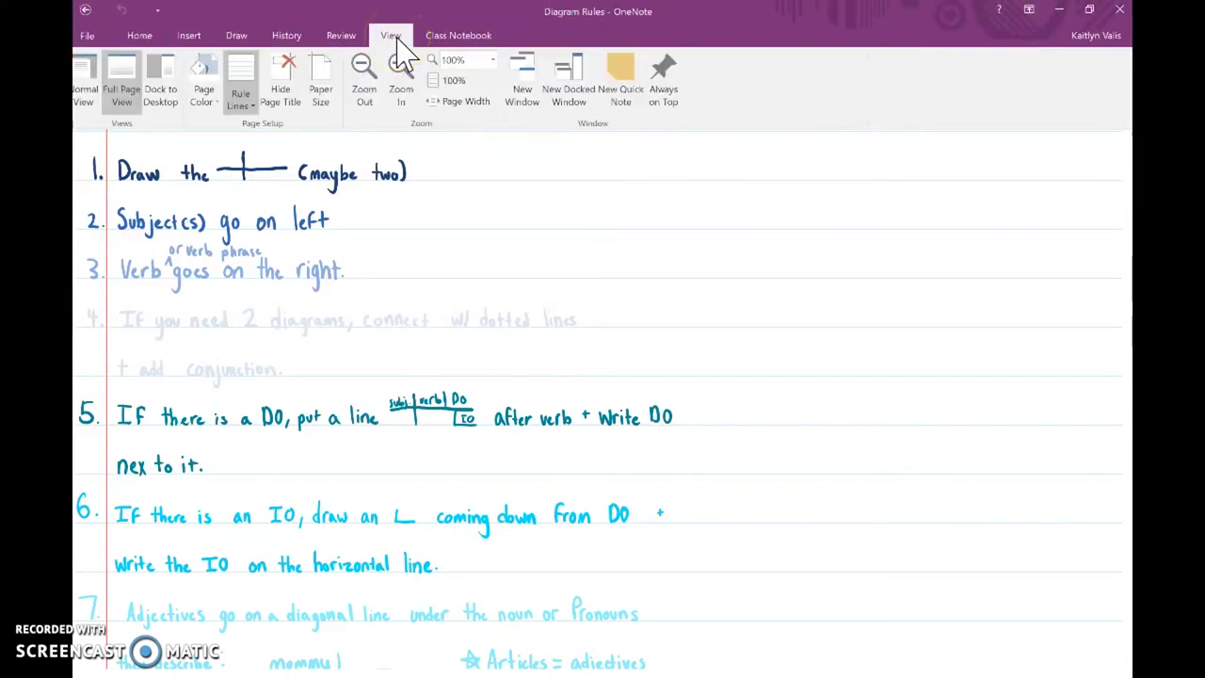
left_click(243, 91)
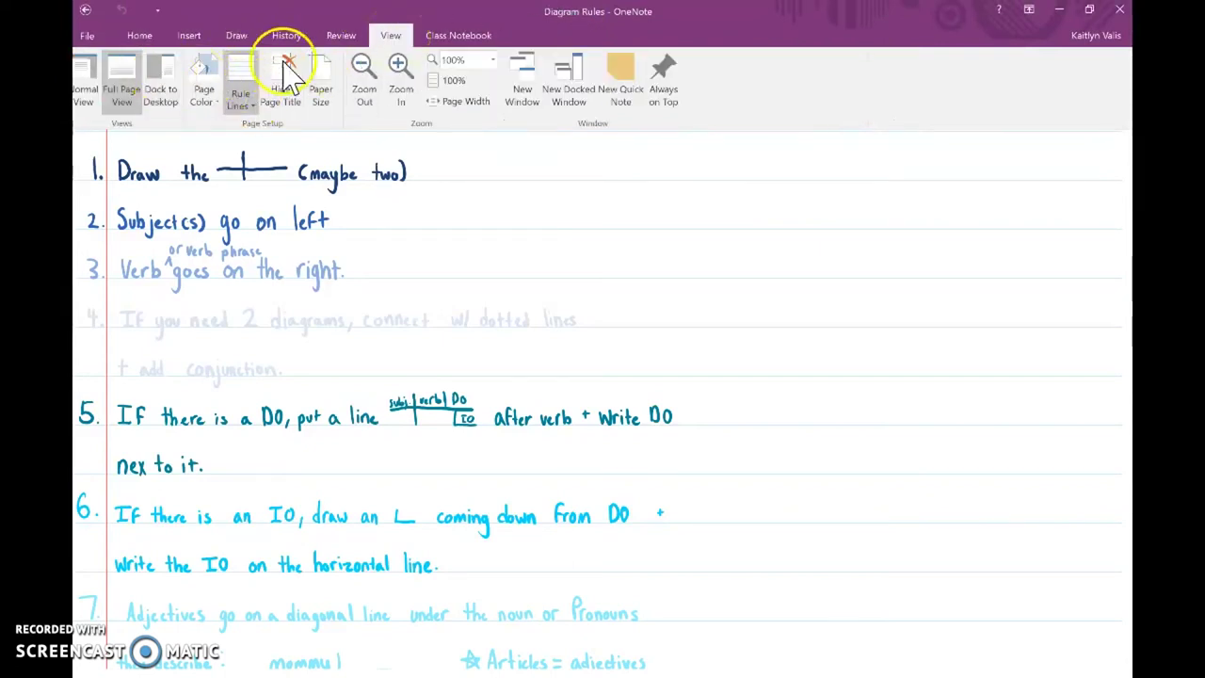
left_click(247, 105)
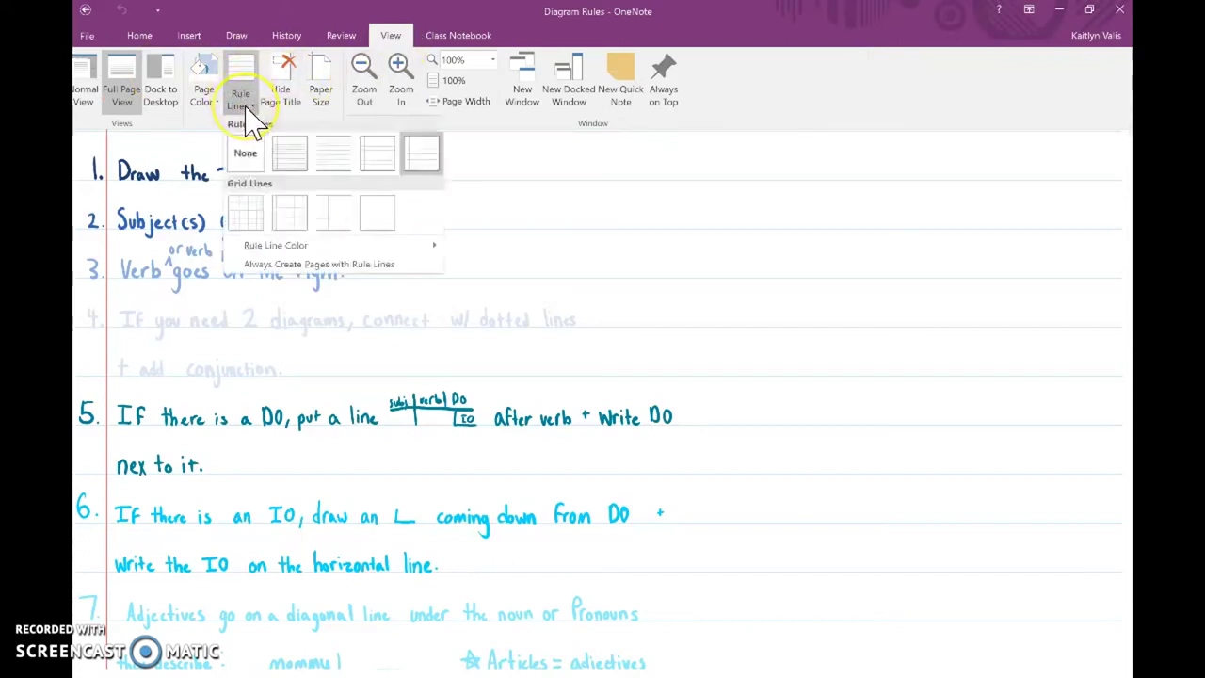
left_click(385, 160)
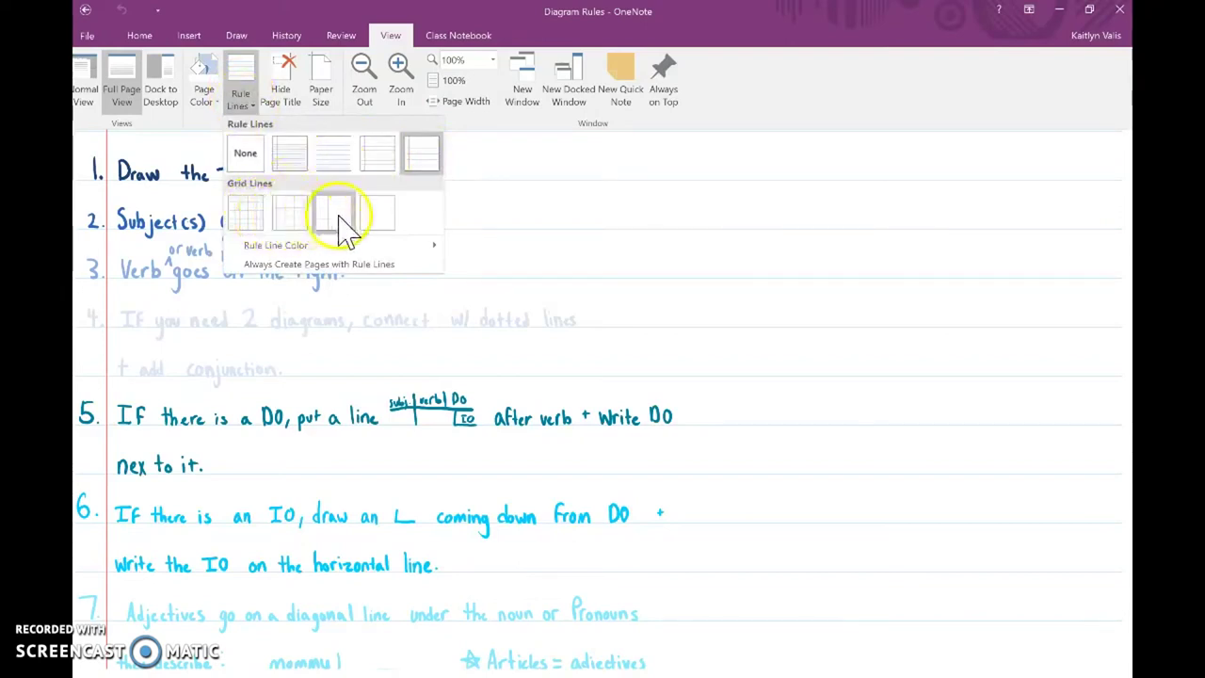
Exit full-page view and open the Diagramming practice 2 and practice 3 pages
left_click(763, 367)
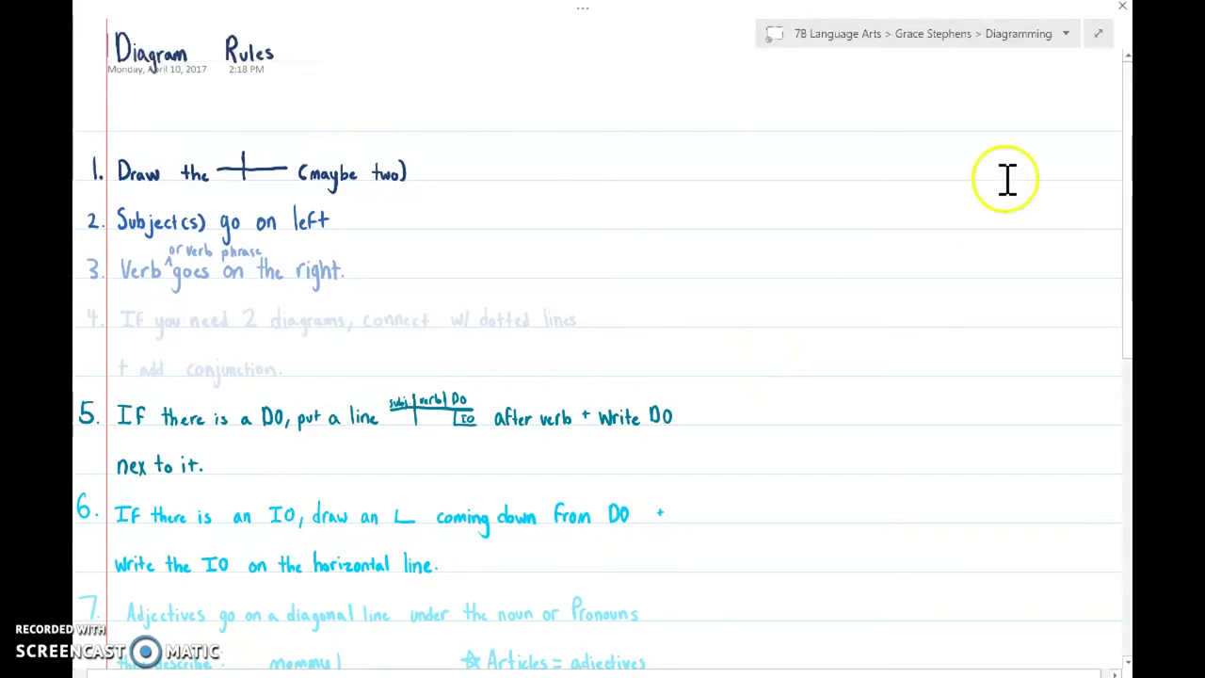
left_click(1098, 33)
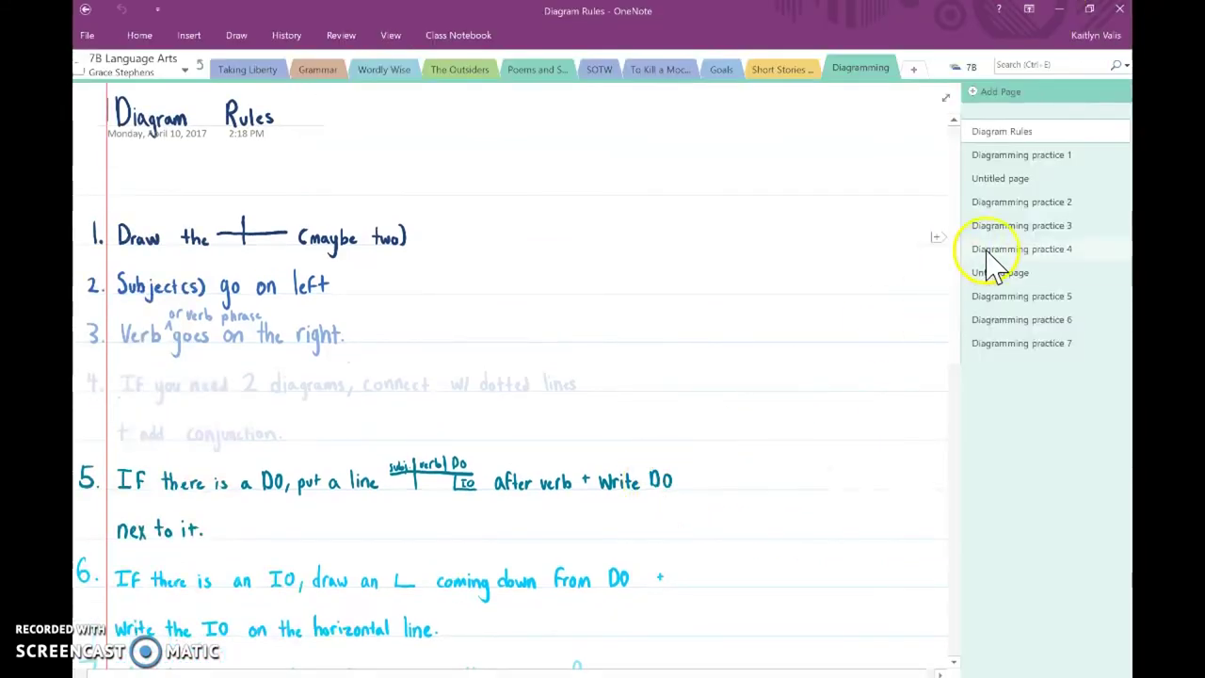
left_click(1014, 202)
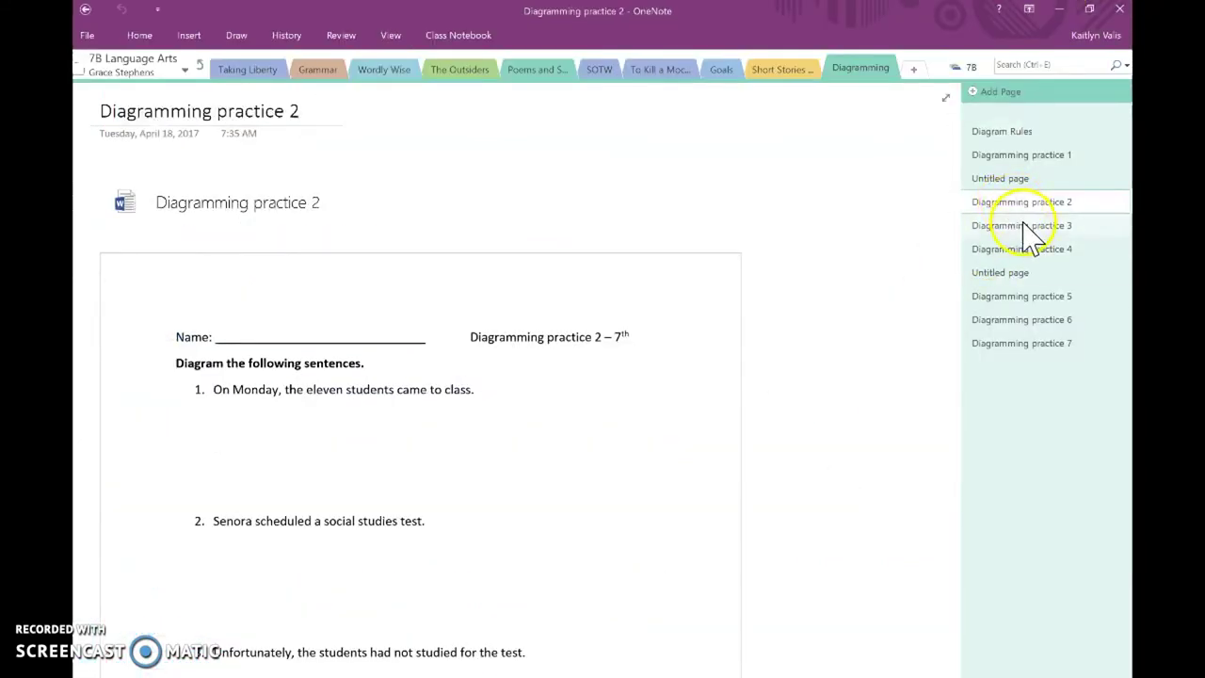
left_click(1024, 226)
Open the first Untitled Diagramming page, then the To Kill a Mockingbird section's TKAM Prereading PPT page
left_click(996, 178)
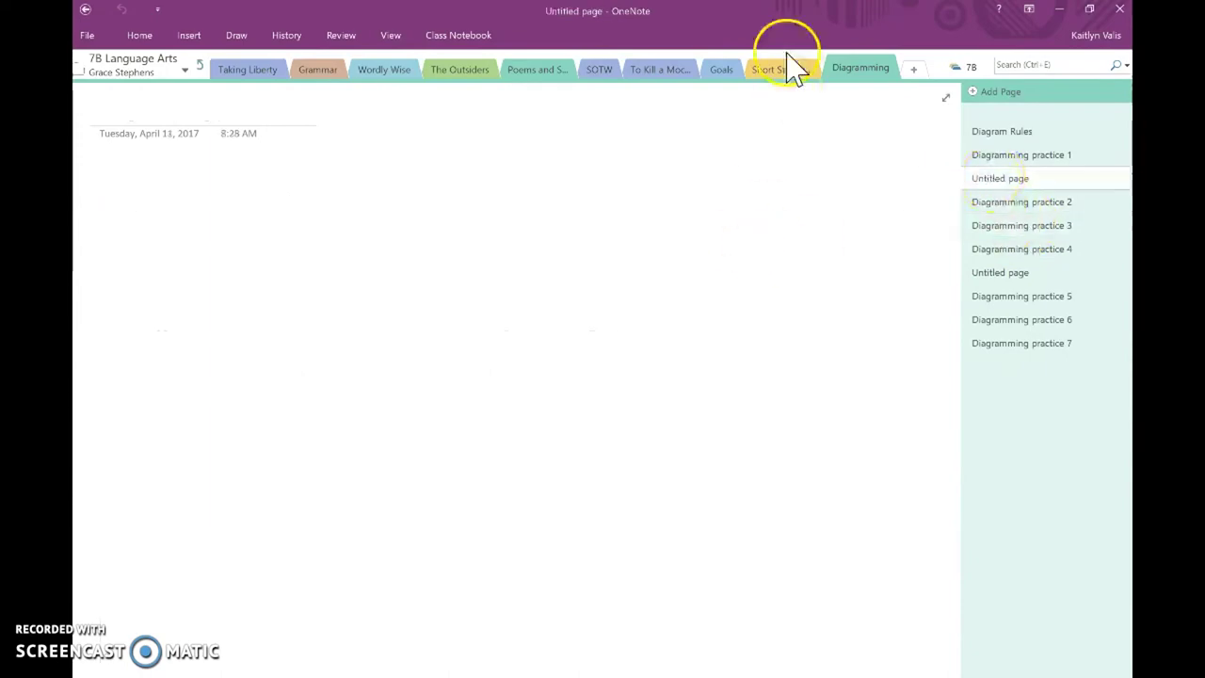
left_click(659, 75)
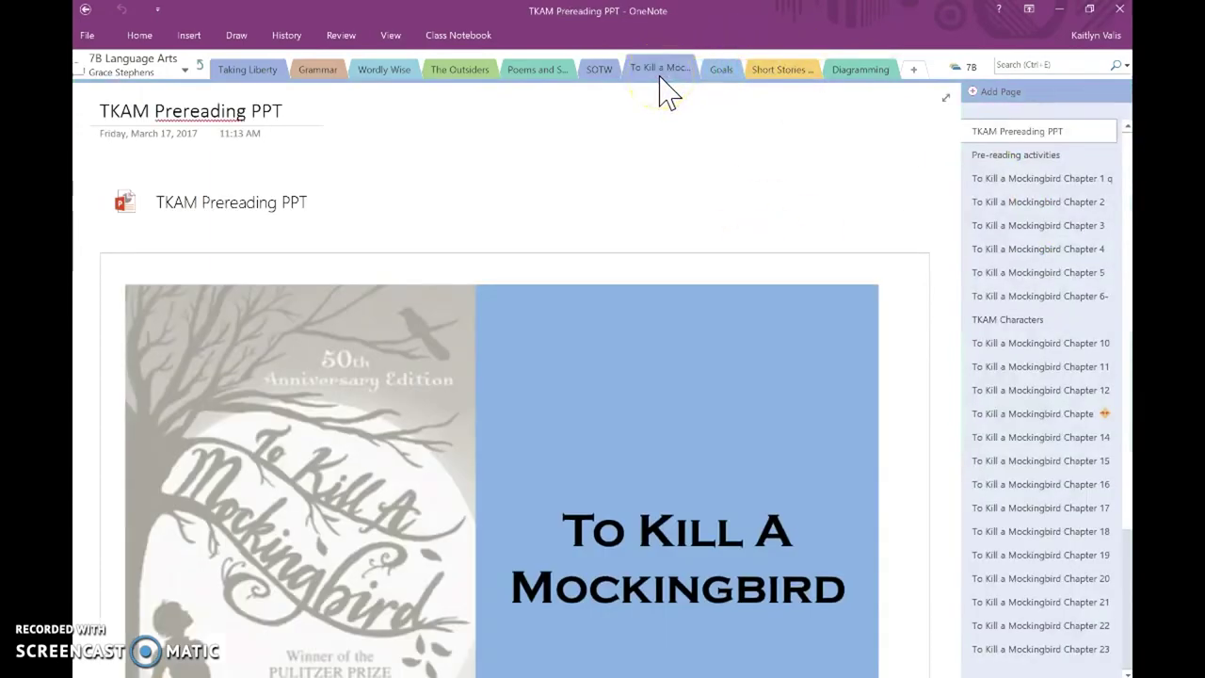
scroll(676, 358, "down", 10)
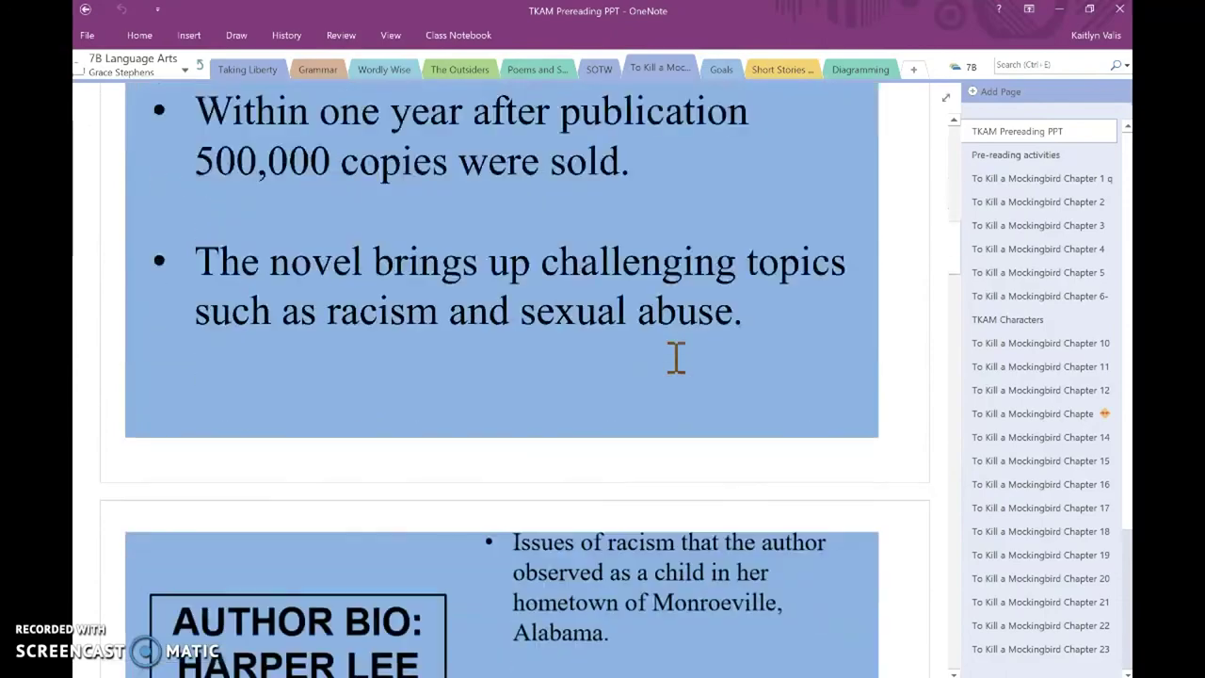
scroll(676, 358, "down", 15)
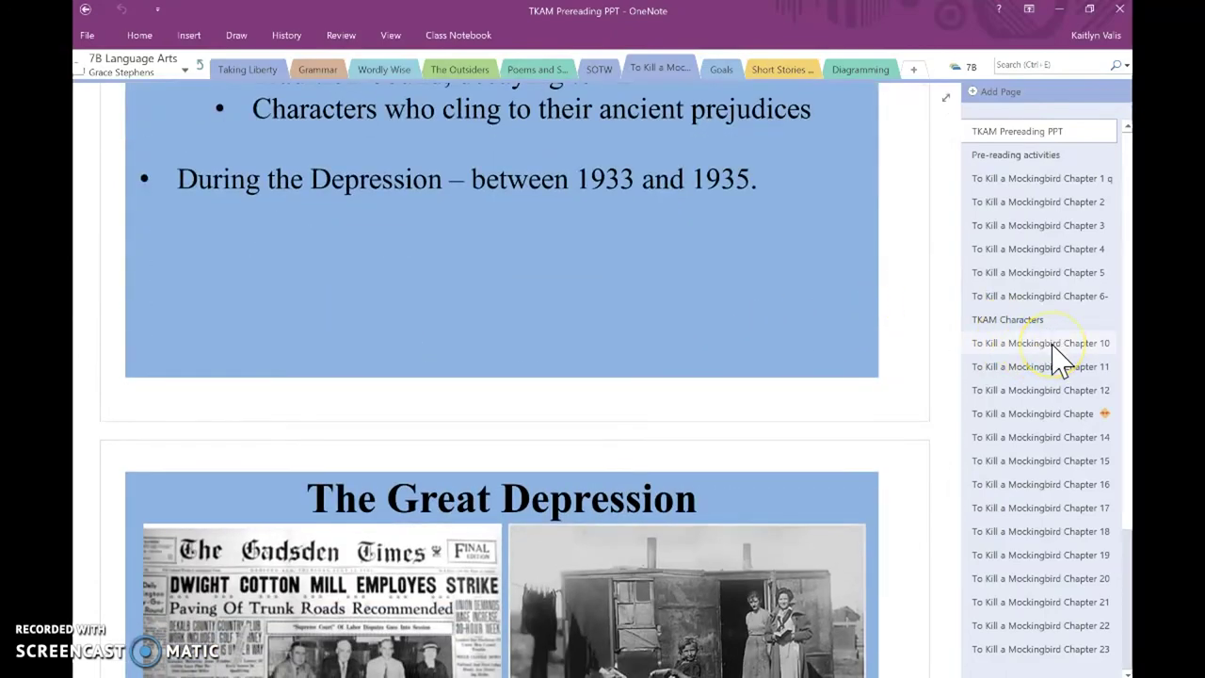
Open the Chapter 10 Questions page and scroll through its handwritten answers
left_click(1053, 345)
scroll(685, 433, "down", 5)
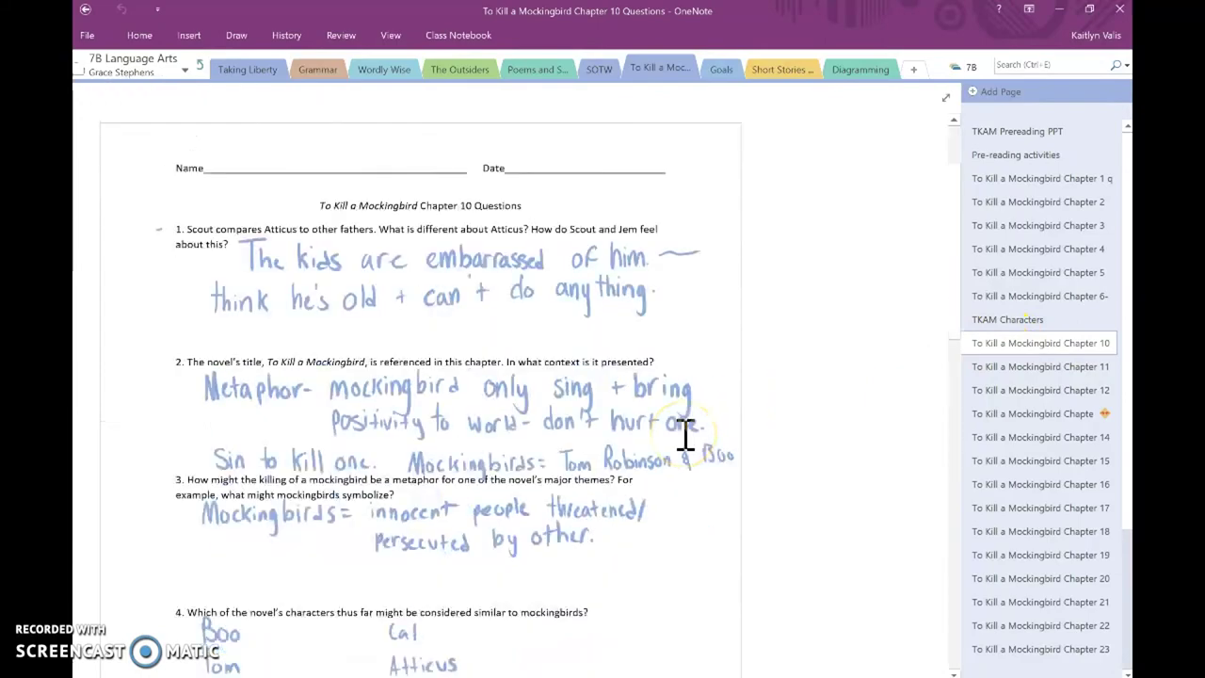
scroll(685, 433, "down", 7)
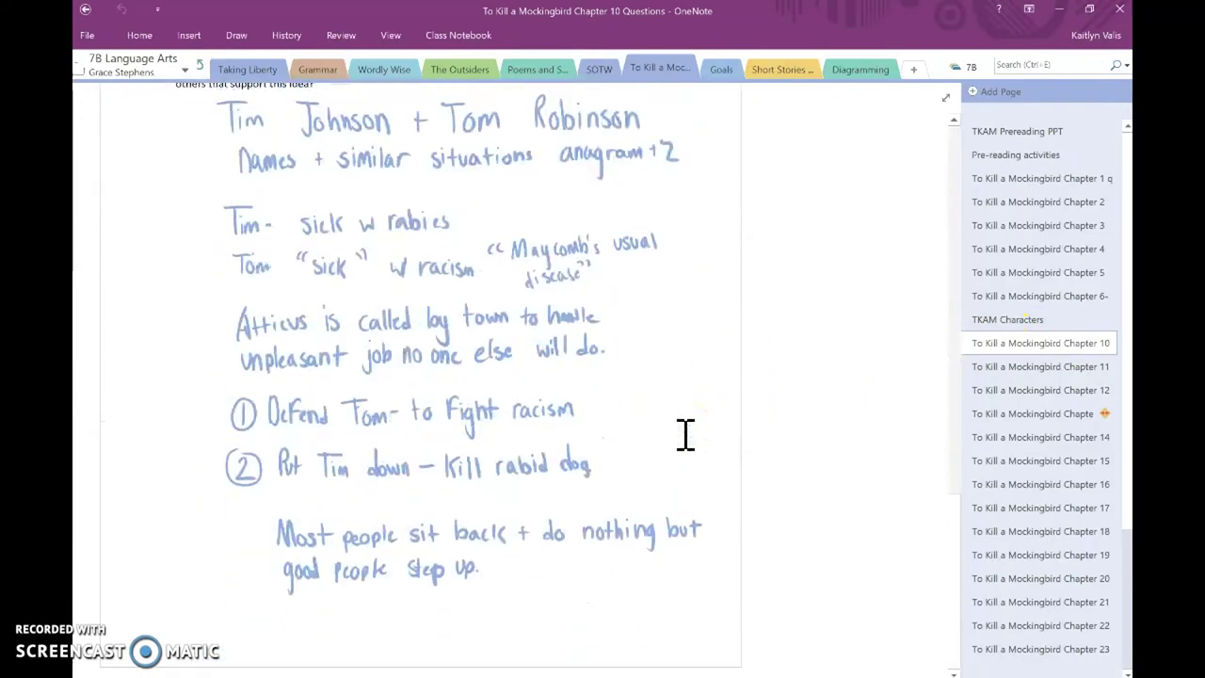
scroll(685, 433, "up", 4)
scroll(685, 433, "up", 8)
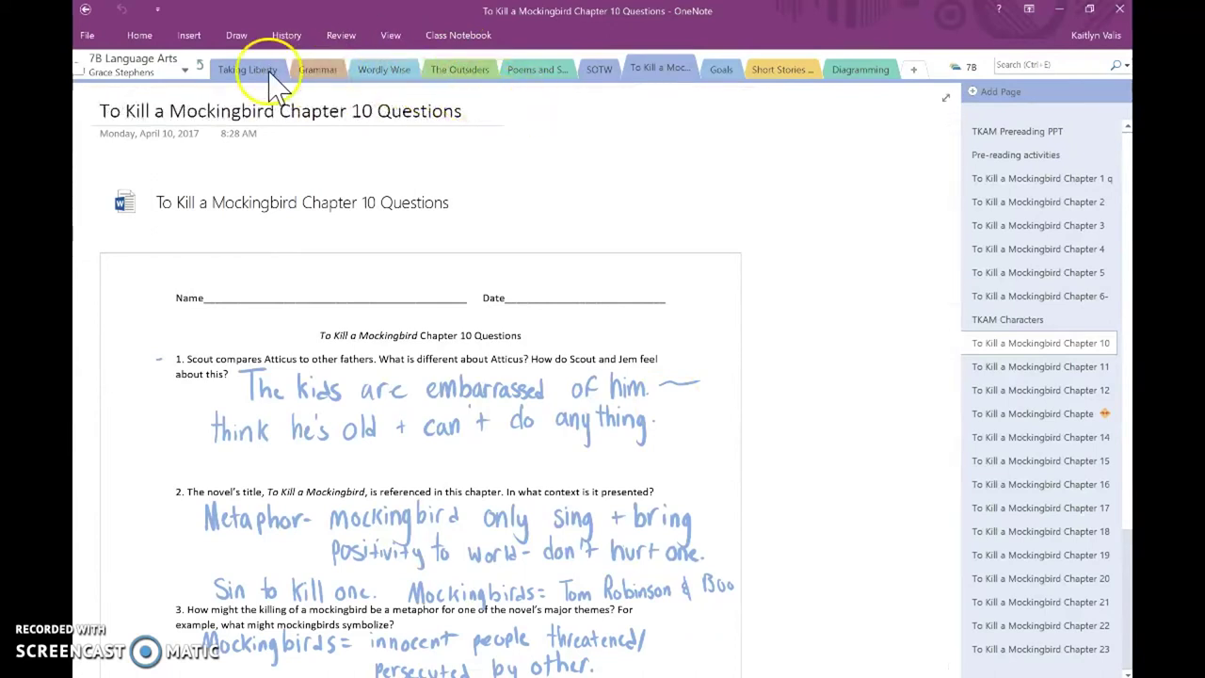
Open the Short Stories section's Plot notes - student page and scroll through it
left_click(779, 70)
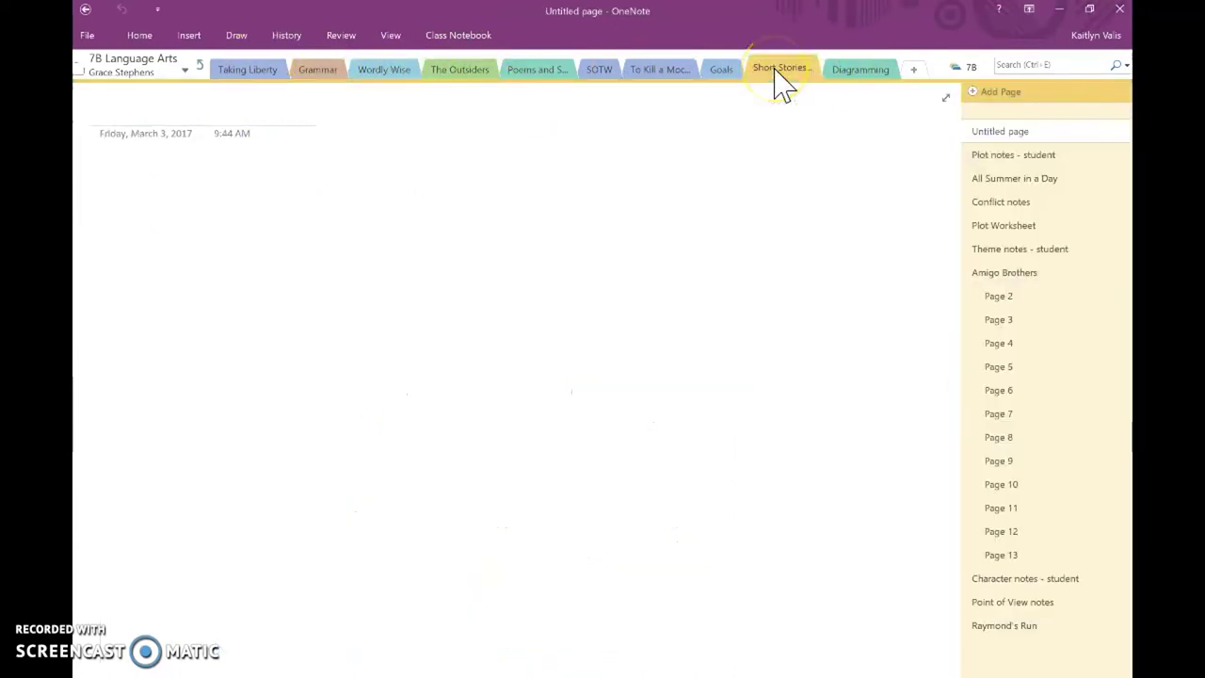
left_click(998, 158)
scroll(737, 548, "down", 10)
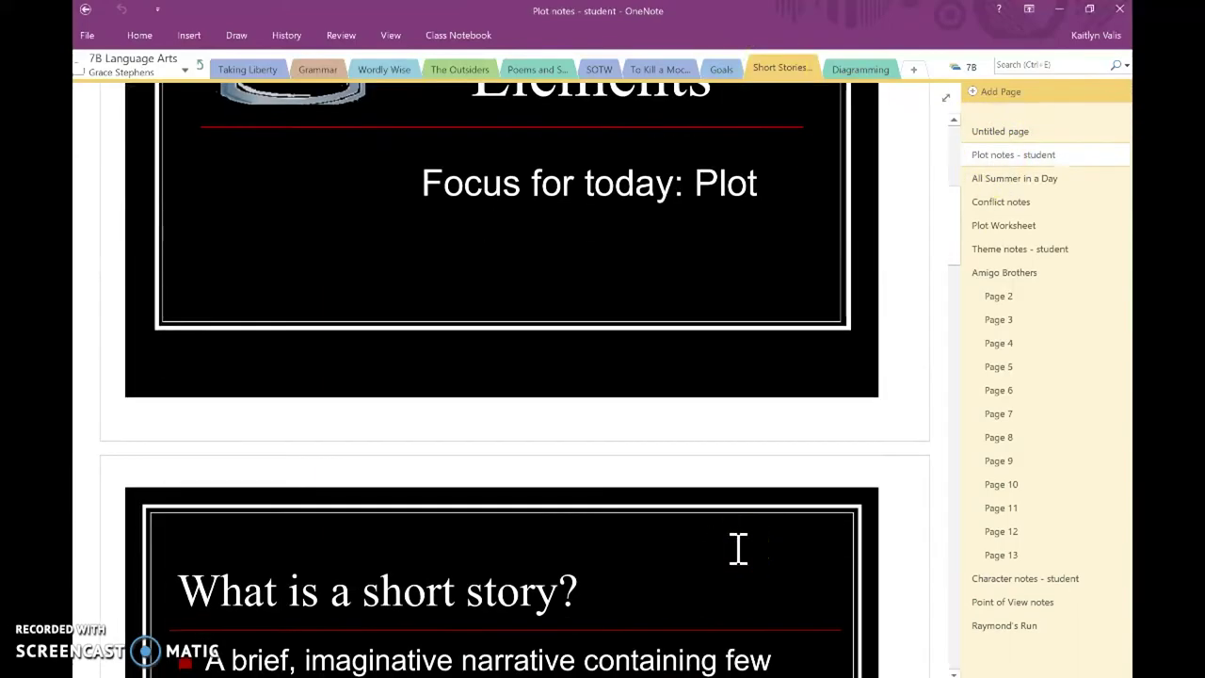
scroll(737, 548, "down", 8)
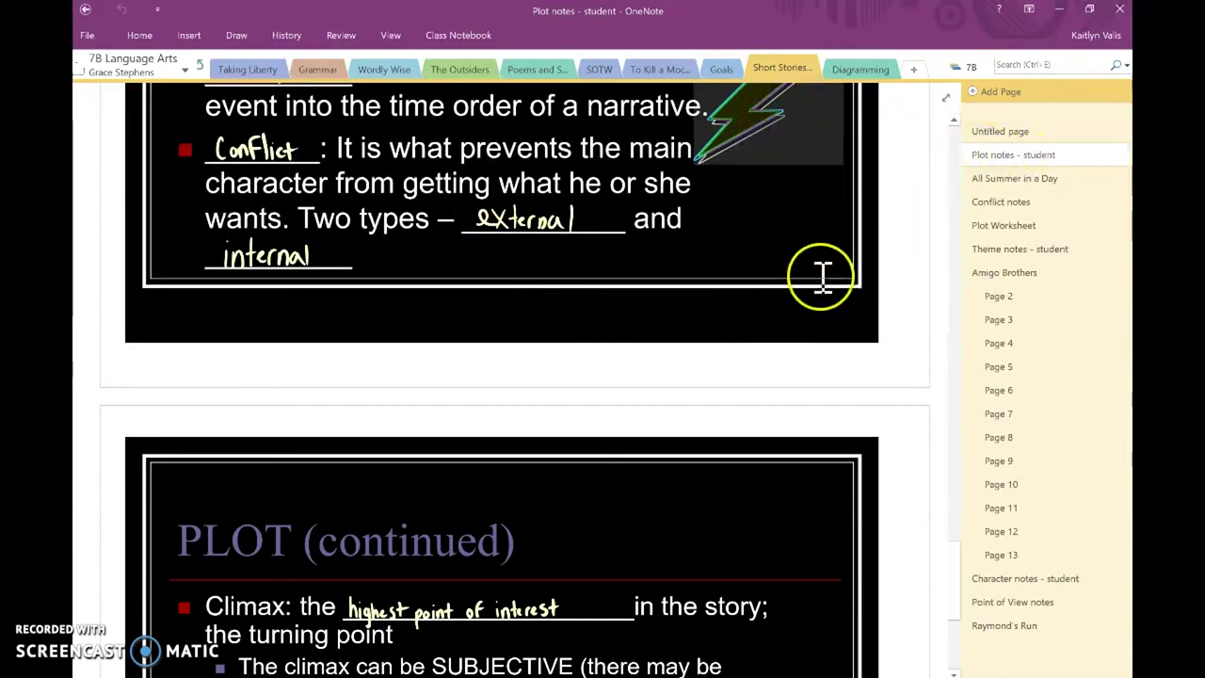
scroll(903, 376, "down", 5)
scroll(903, 377, "up", 9)
scroll(908, 379, "up", 12)
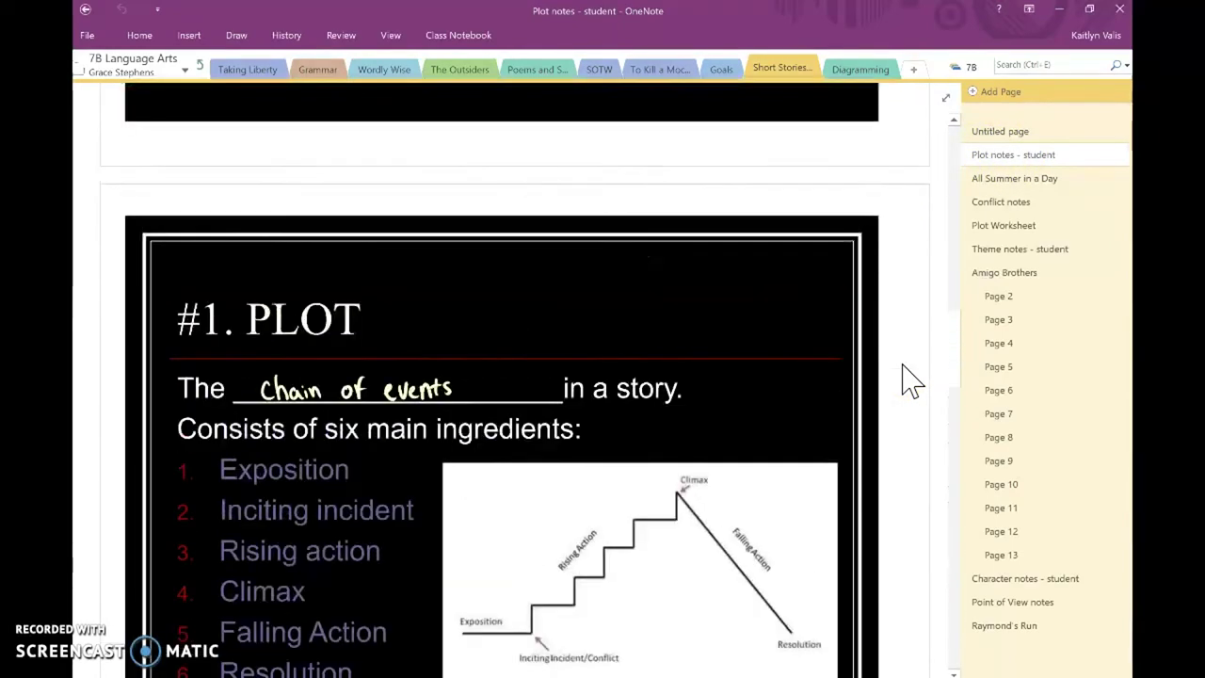
scroll(908, 380, "up", 5)
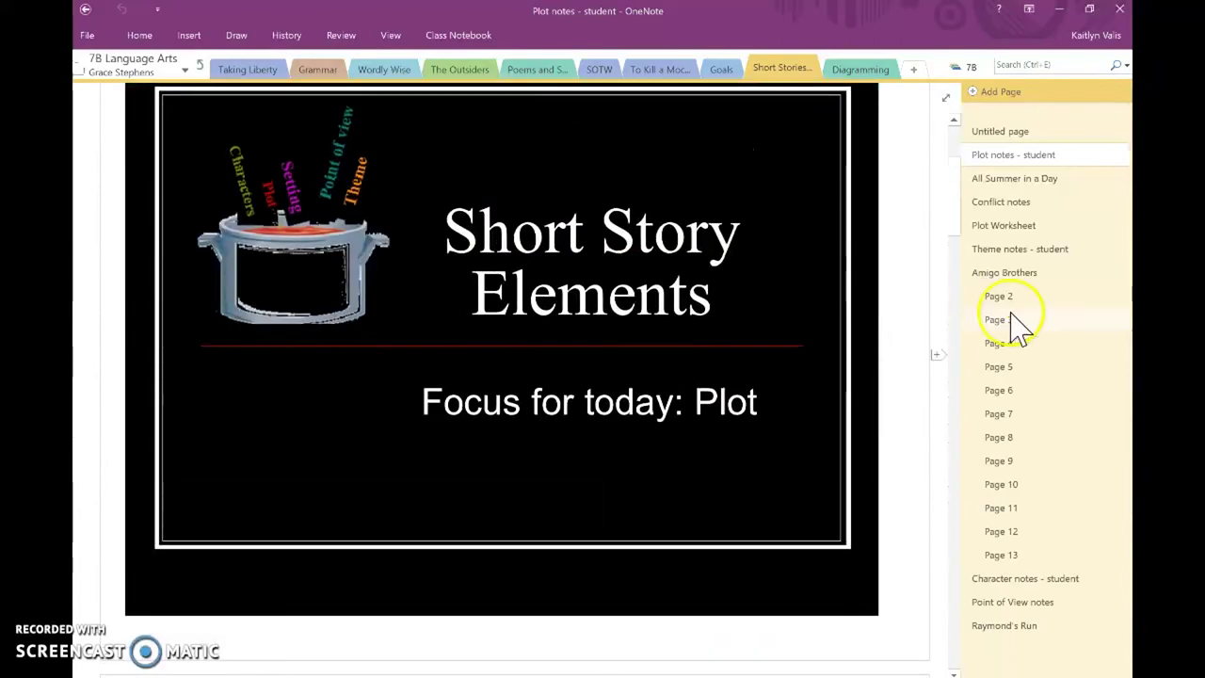
Open Amigo Brothers and page through its Page 2, Page 3 and Page 4
left_click(1034, 275)
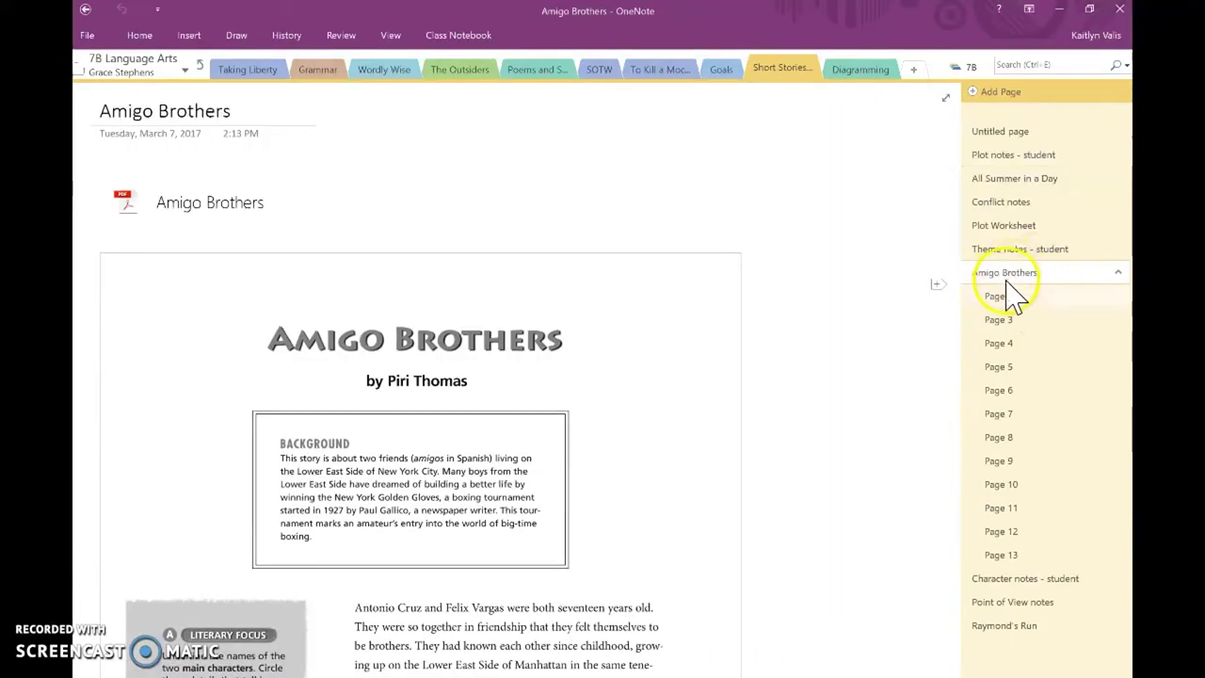
left_click(1007, 297)
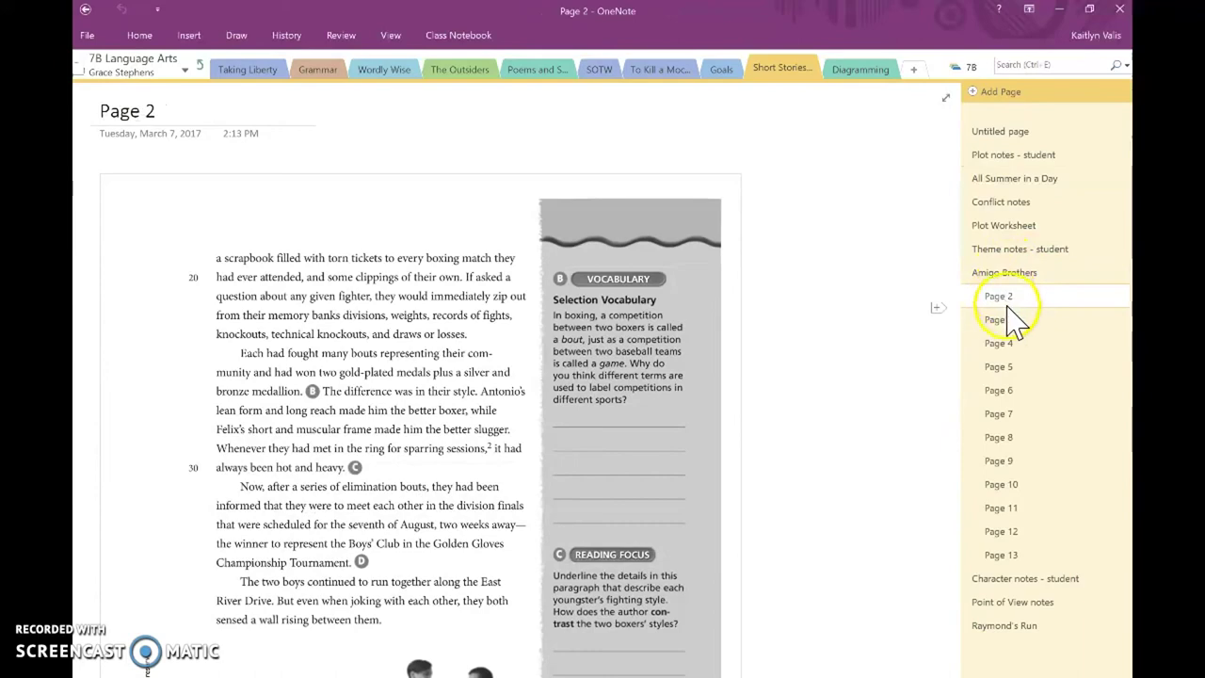
left_click(1007, 321)
left_click(999, 345)
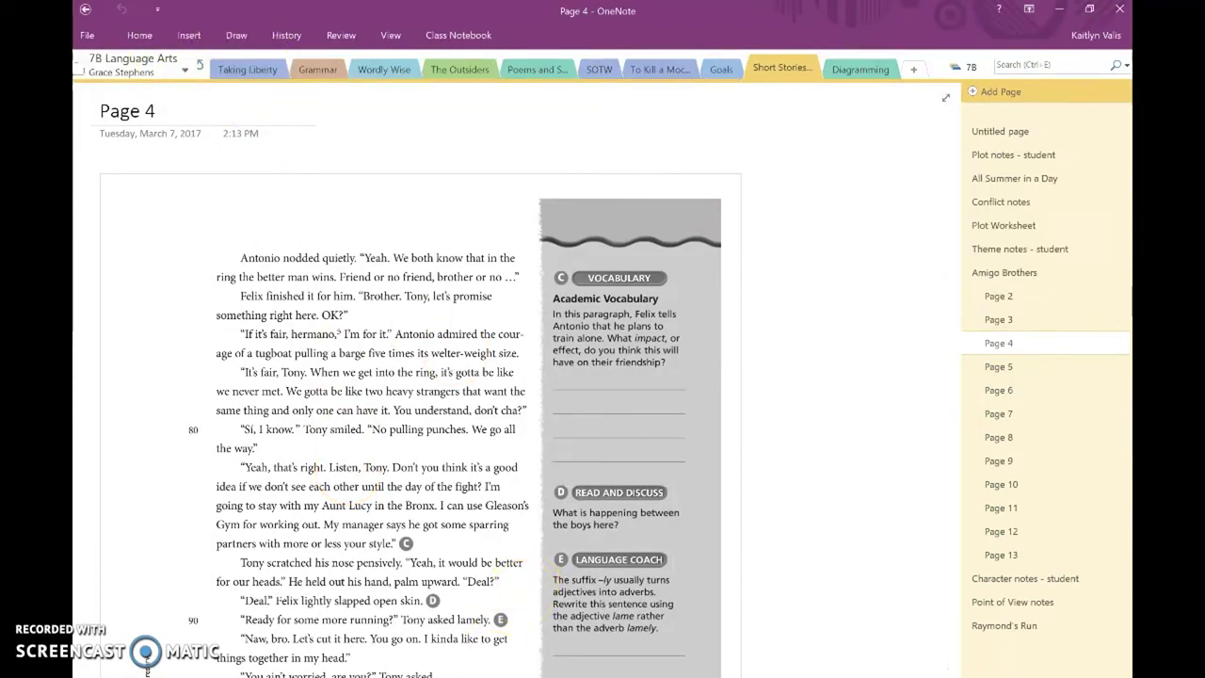
Switch to Chrome's 7B Social Studies notebook and open a student's Chapter 1.1 Notes page
mouse_move(147, 670)
left_click(483, 623)
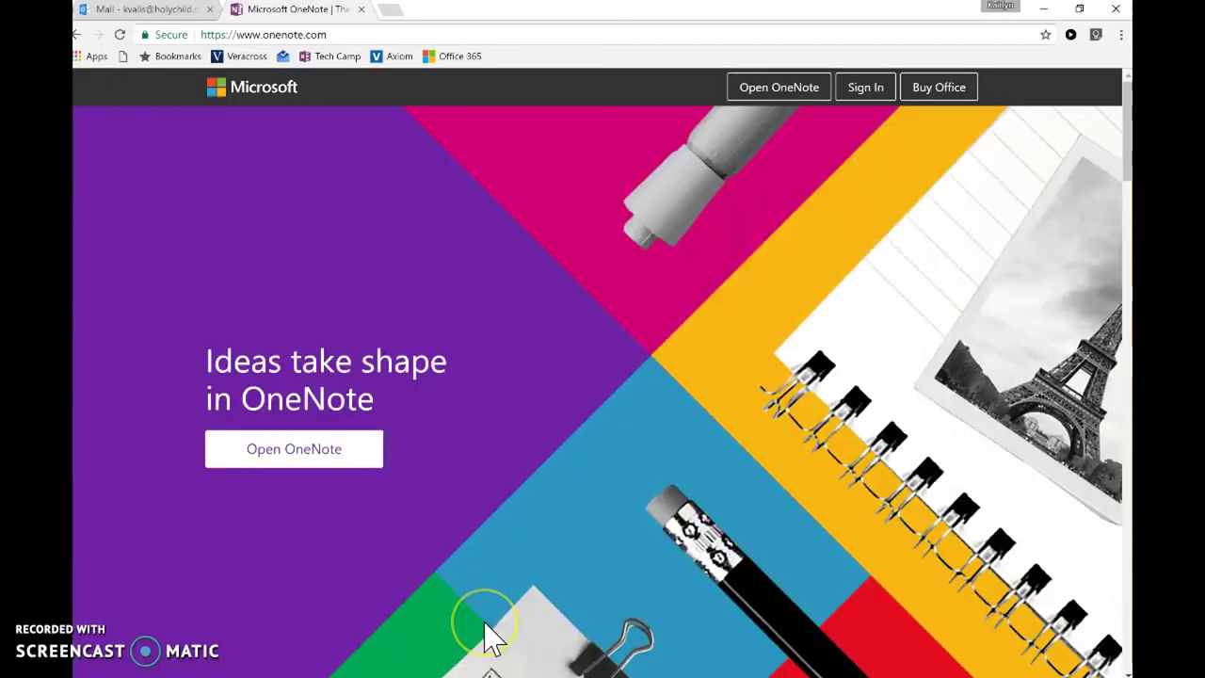
mouse_move(503, 674)
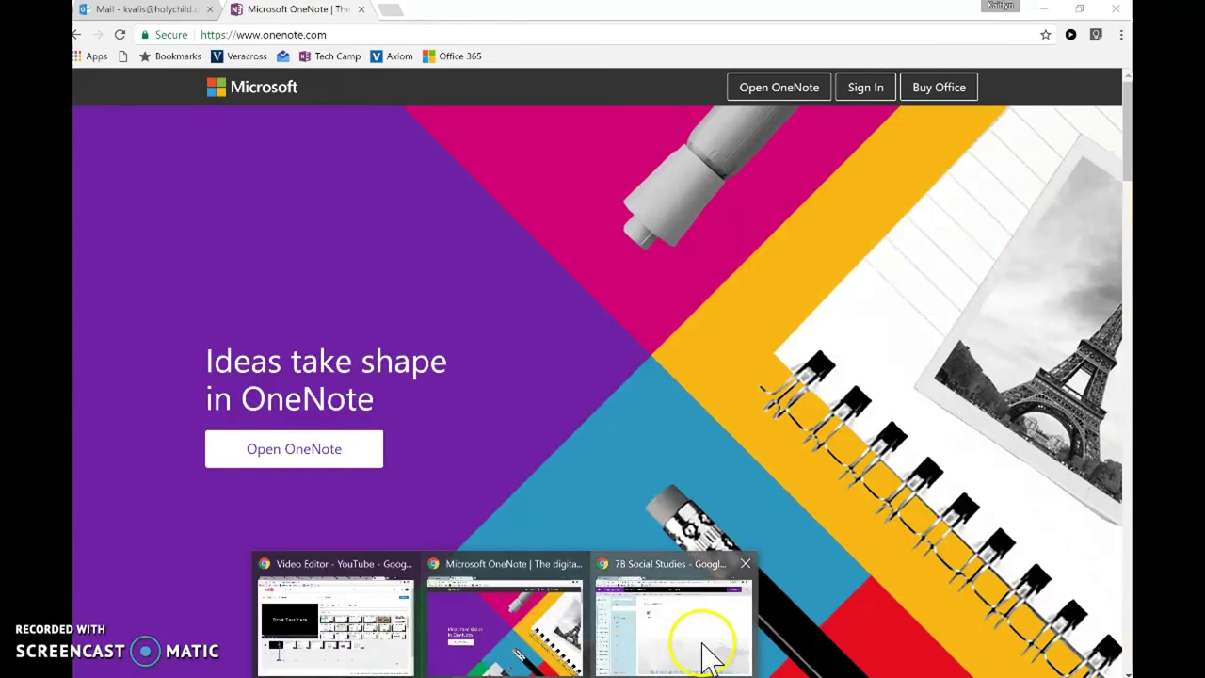
left_click(699, 646)
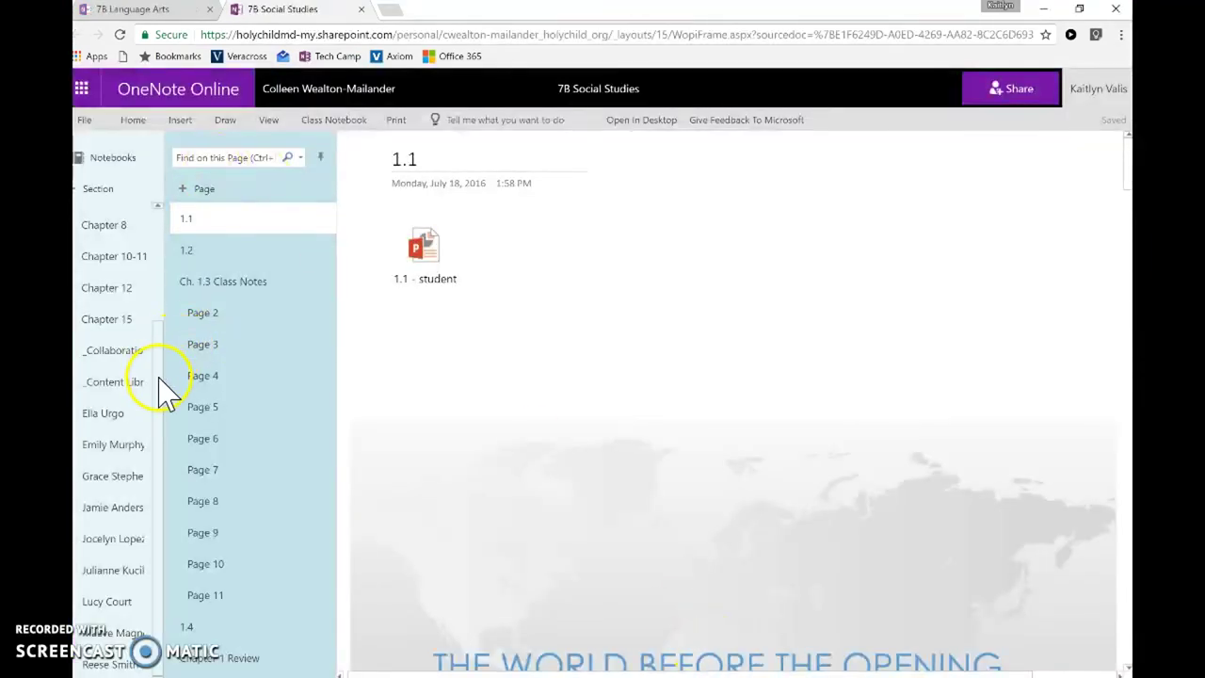
left_click_drag(162, 349, 160, 244)
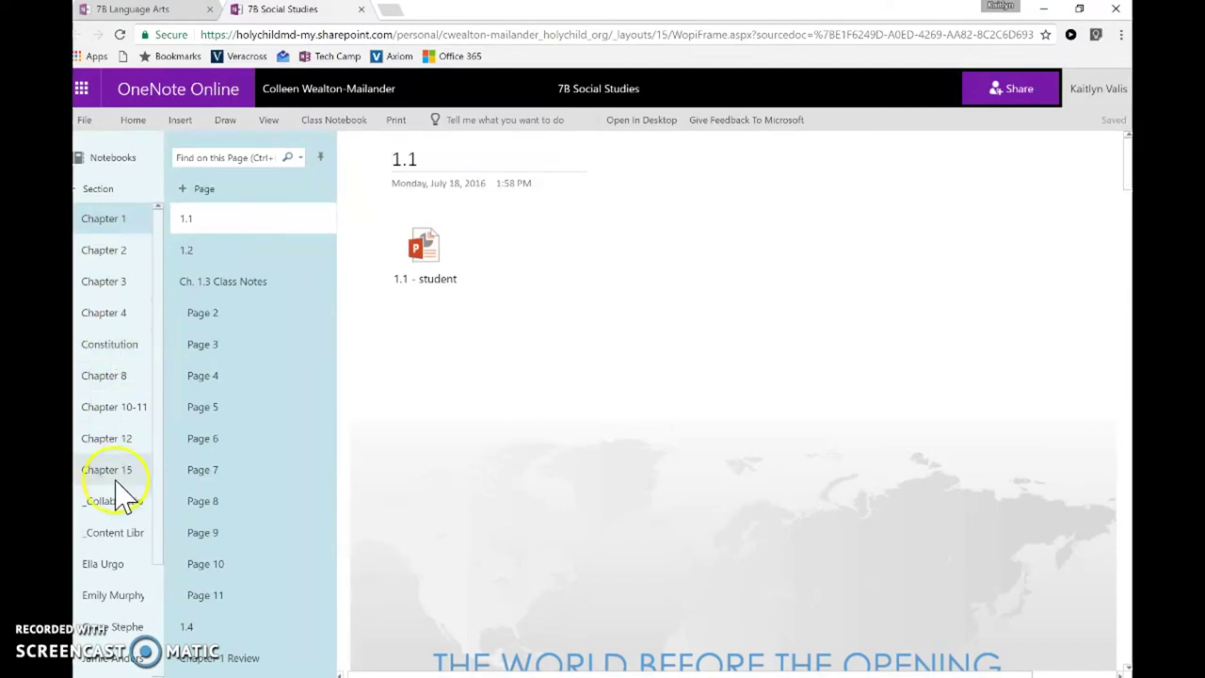
scroll(156, 560, "down", 4)
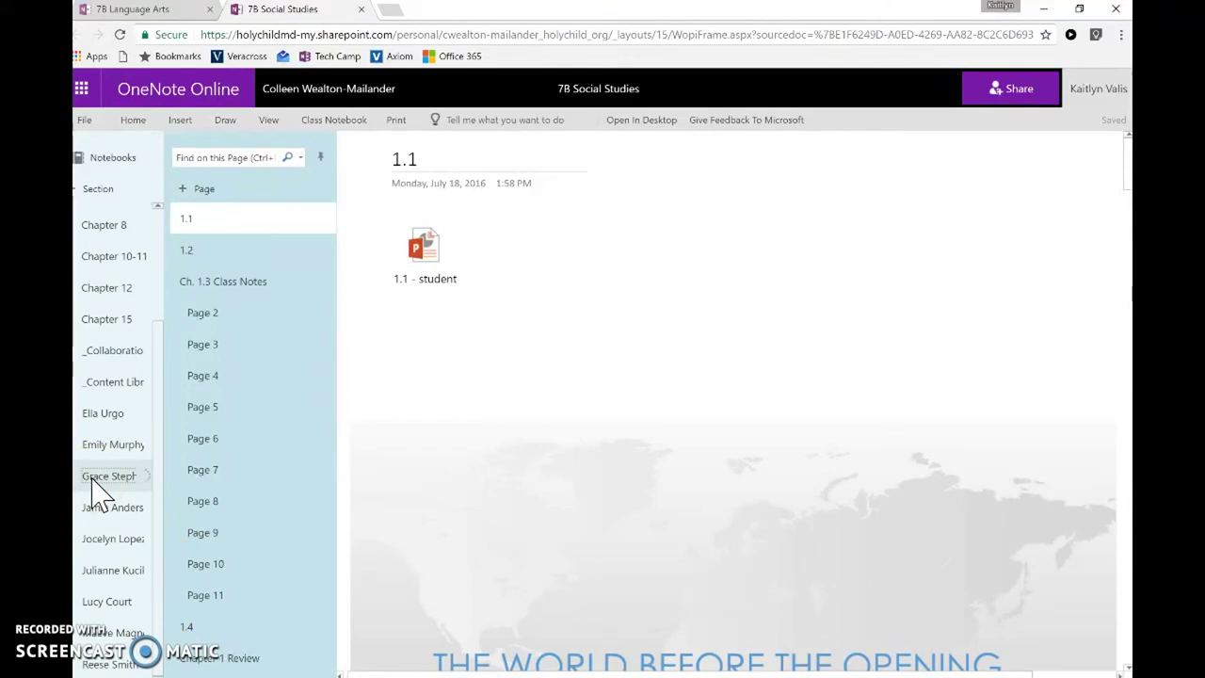
left_click(91, 477)
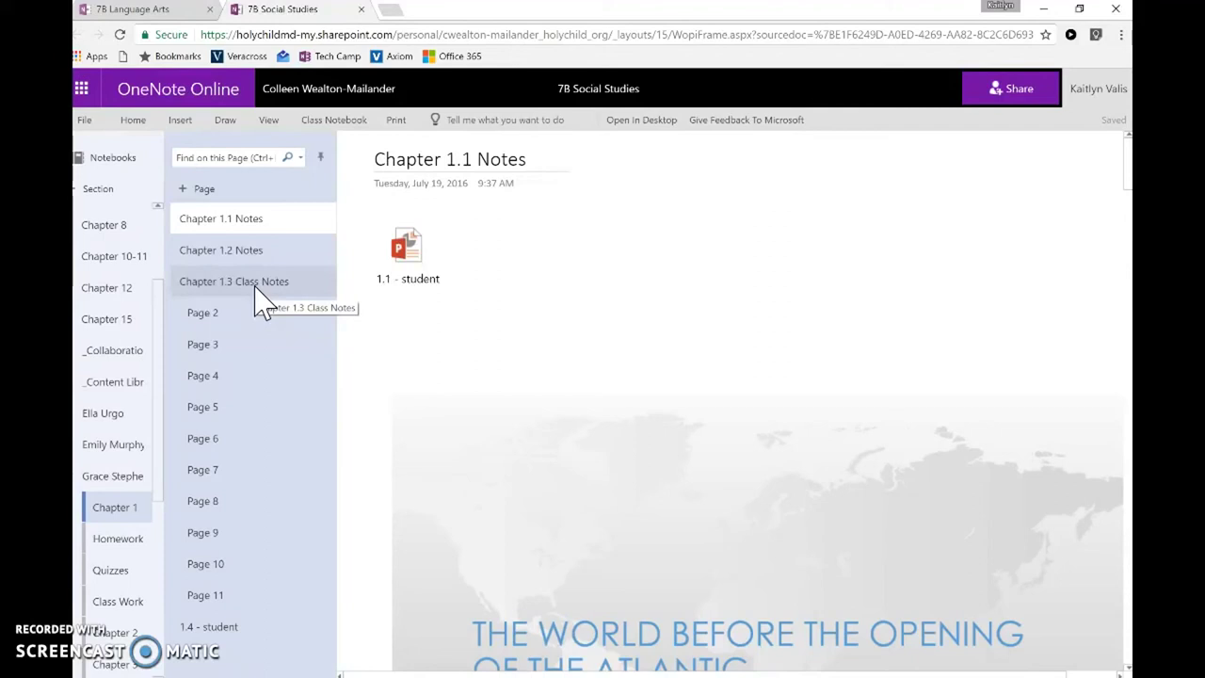
Open Chapter 1.2 Notes, then Page 2 and Page 3 of the Chapter 1.3 class notes
left_click(242, 254)
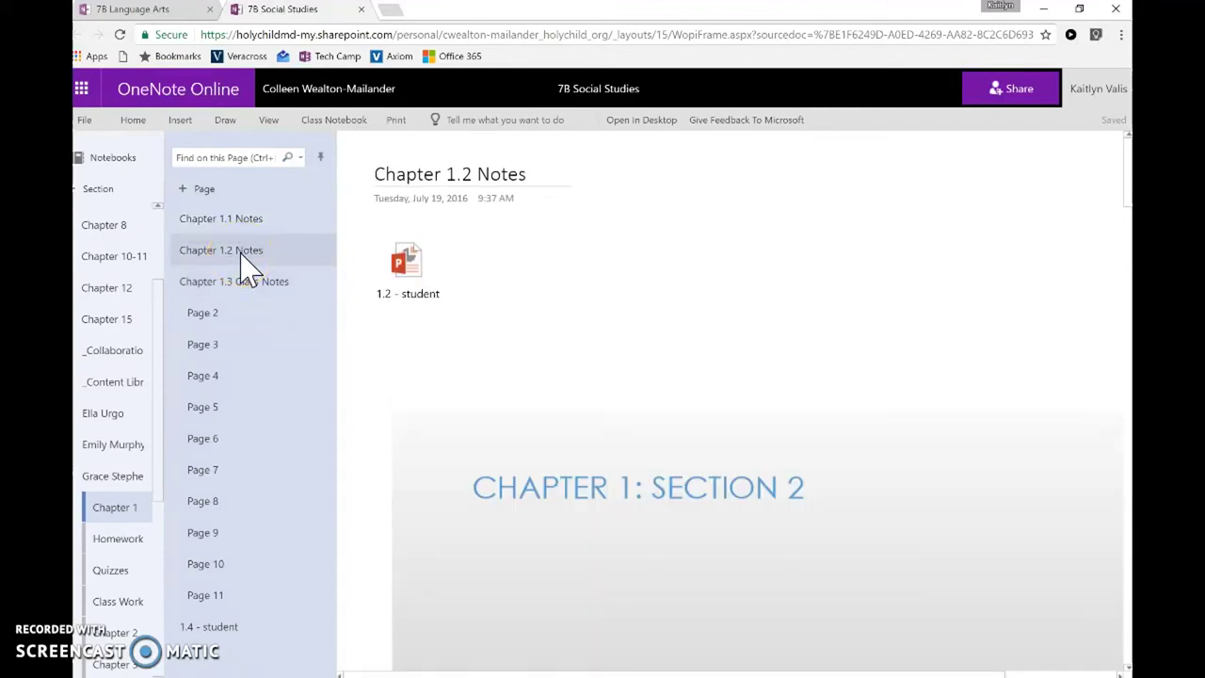
left_click(210, 315)
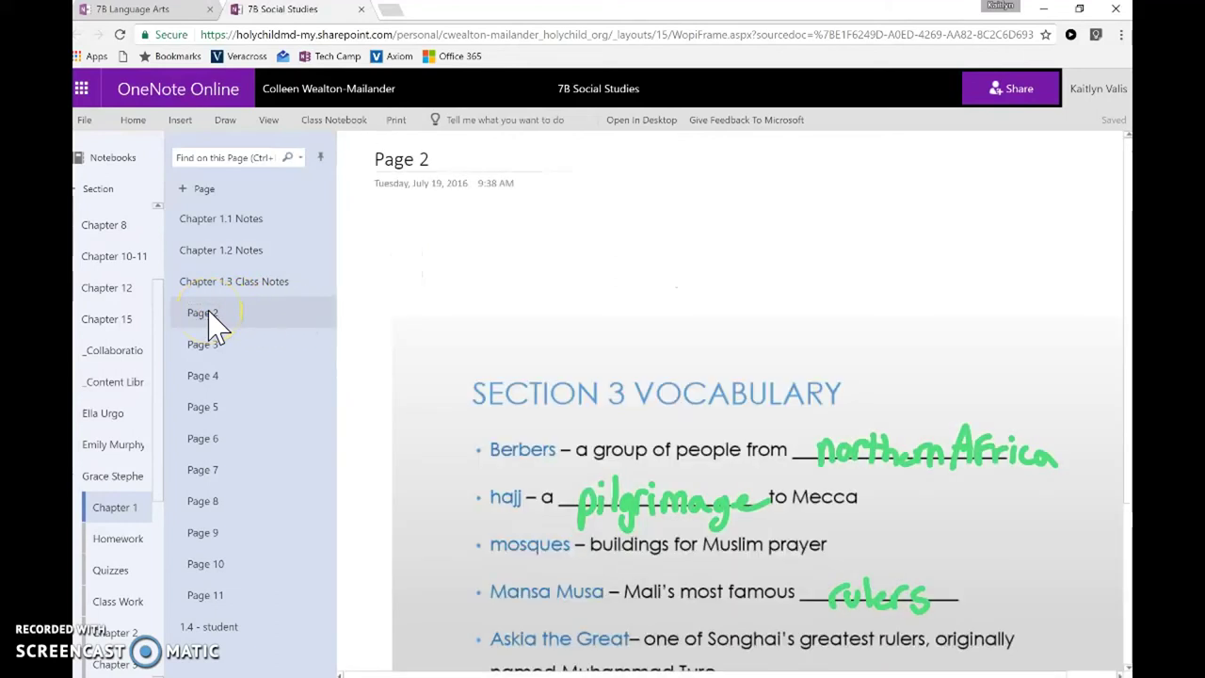
scroll(672, 466, "down", 3)
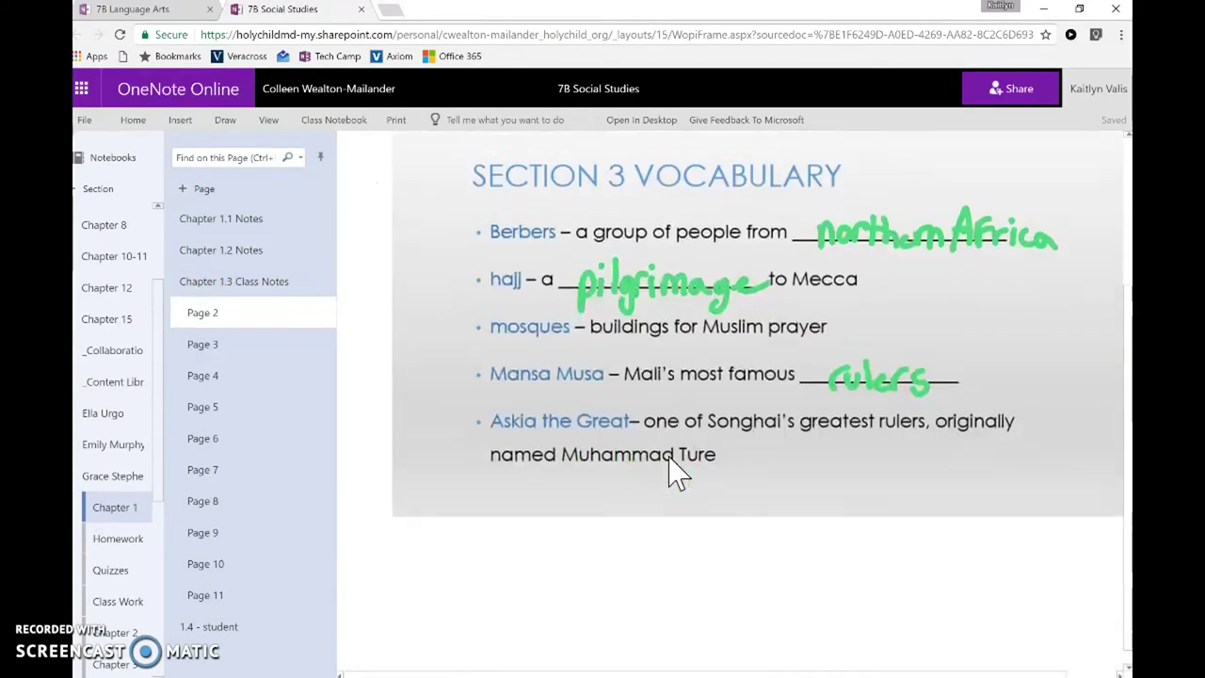
scroll(672, 466, "up", 3)
left_click(234, 360)
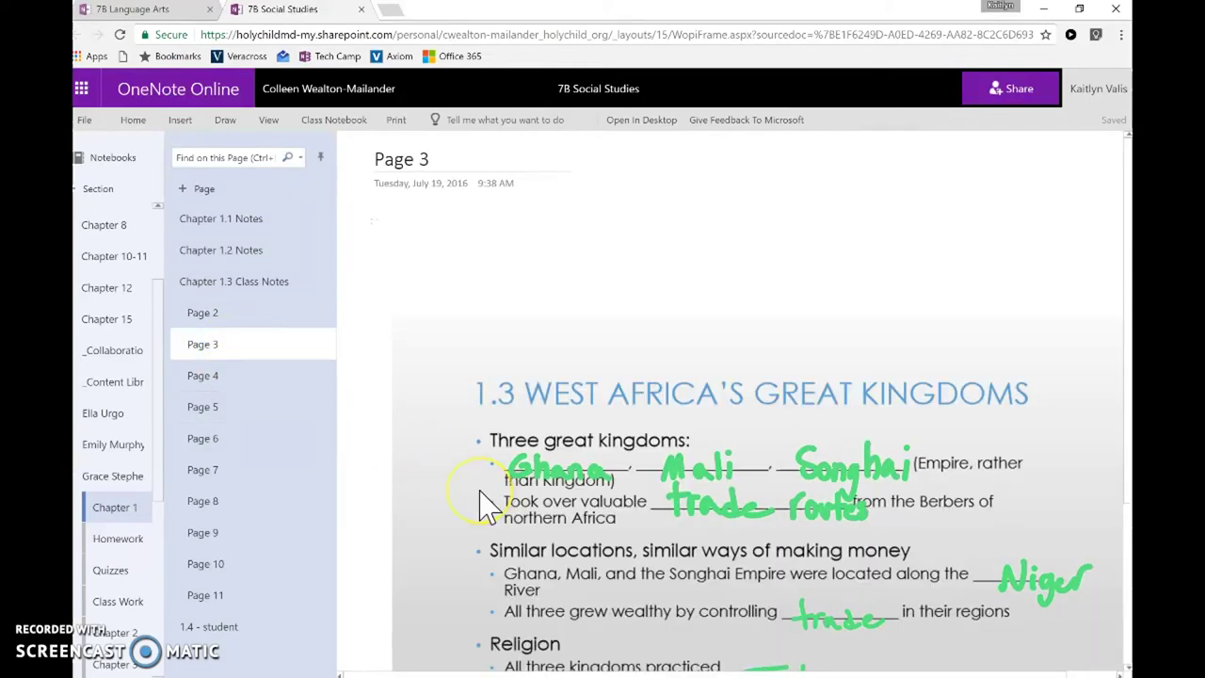
scroll(478, 505, "down", 3)
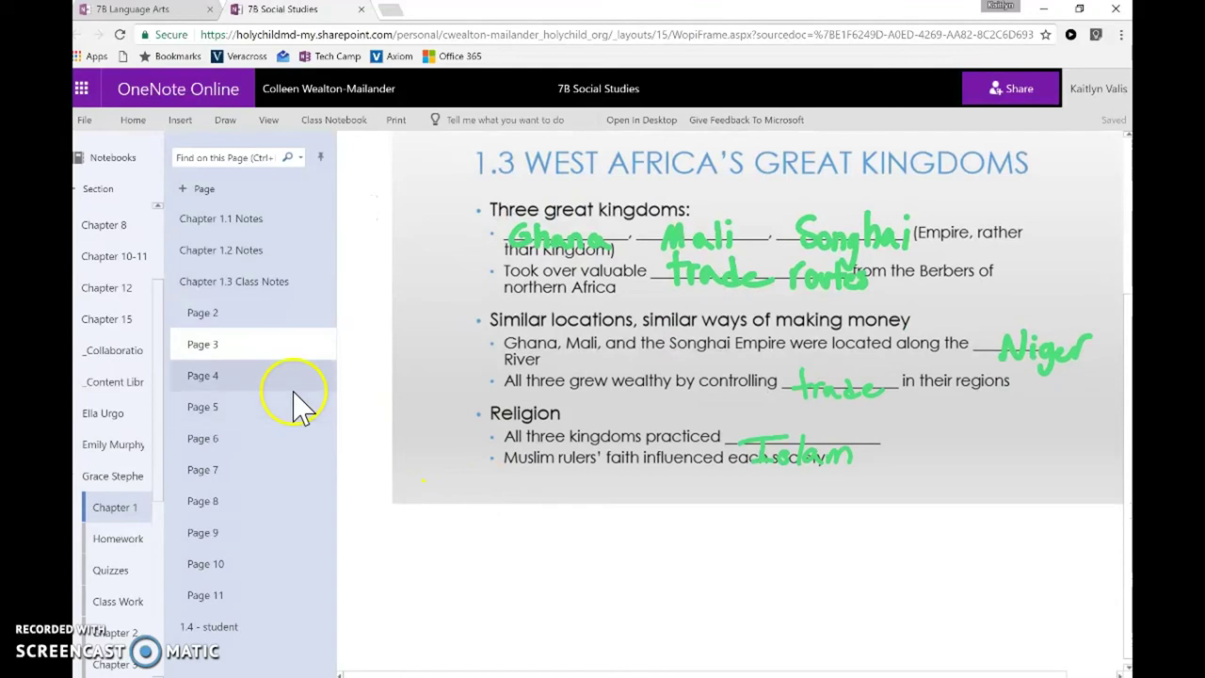
Open Page 5, then Page 7, and scroll to the 1.3 Kingdom of Mali slide
left_click(237, 400)
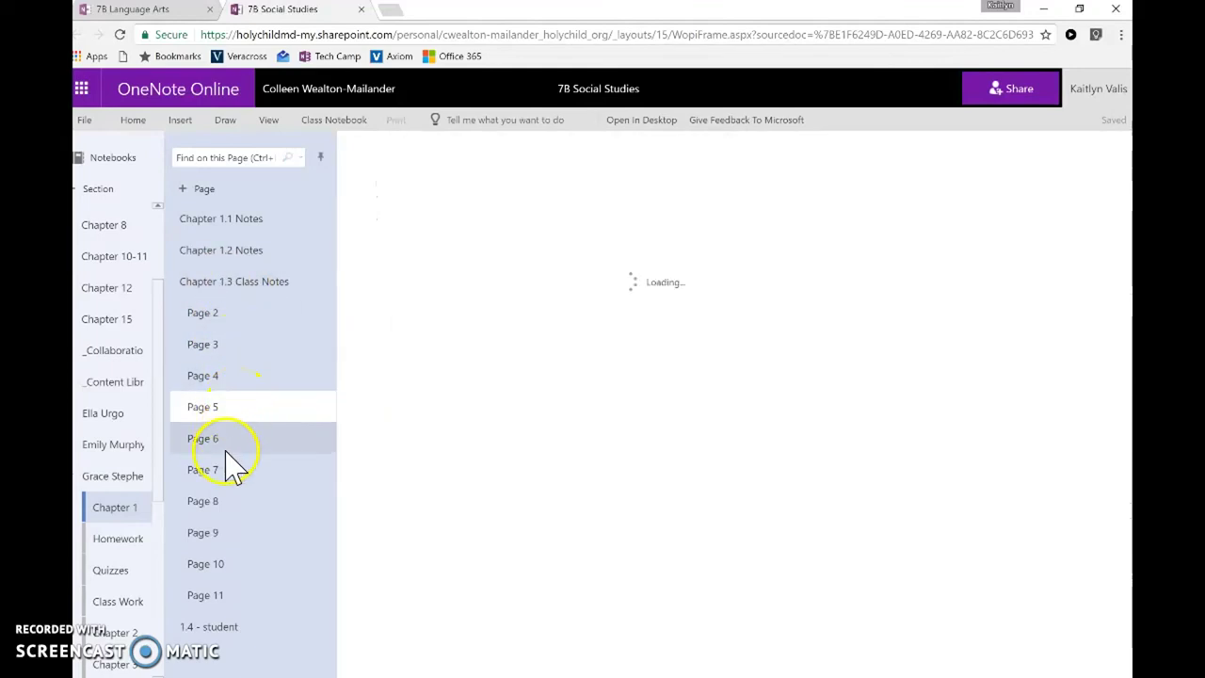
left_click(232, 468)
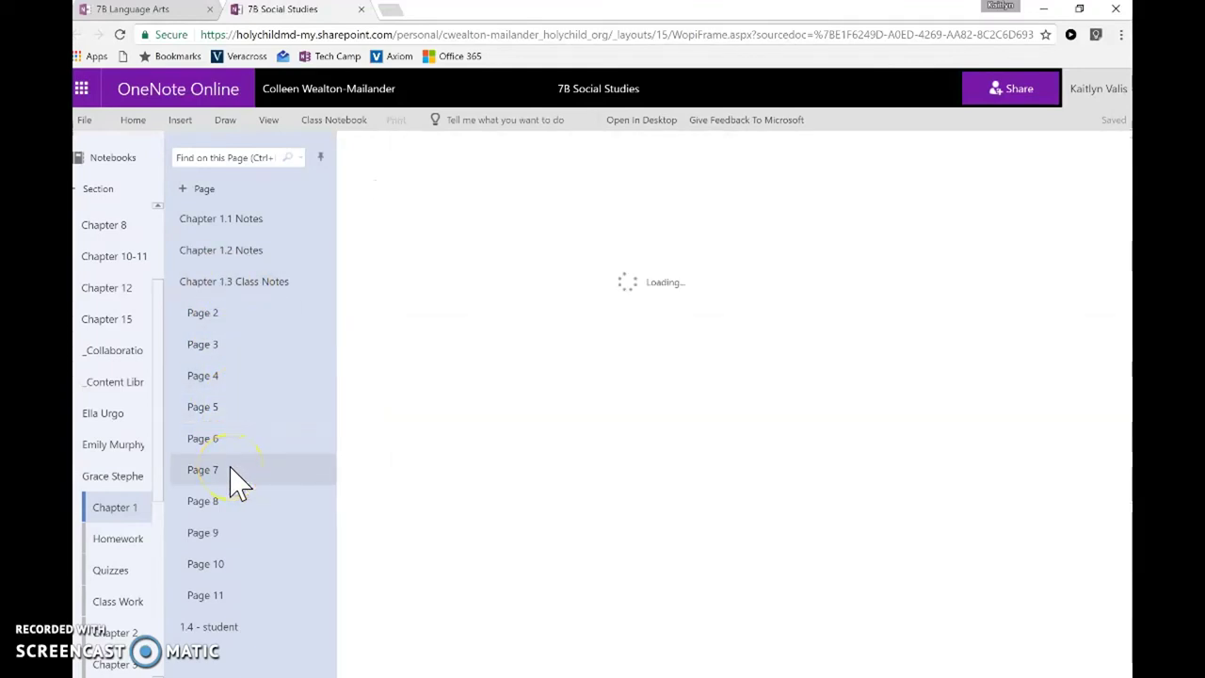
left_click(262, 567)
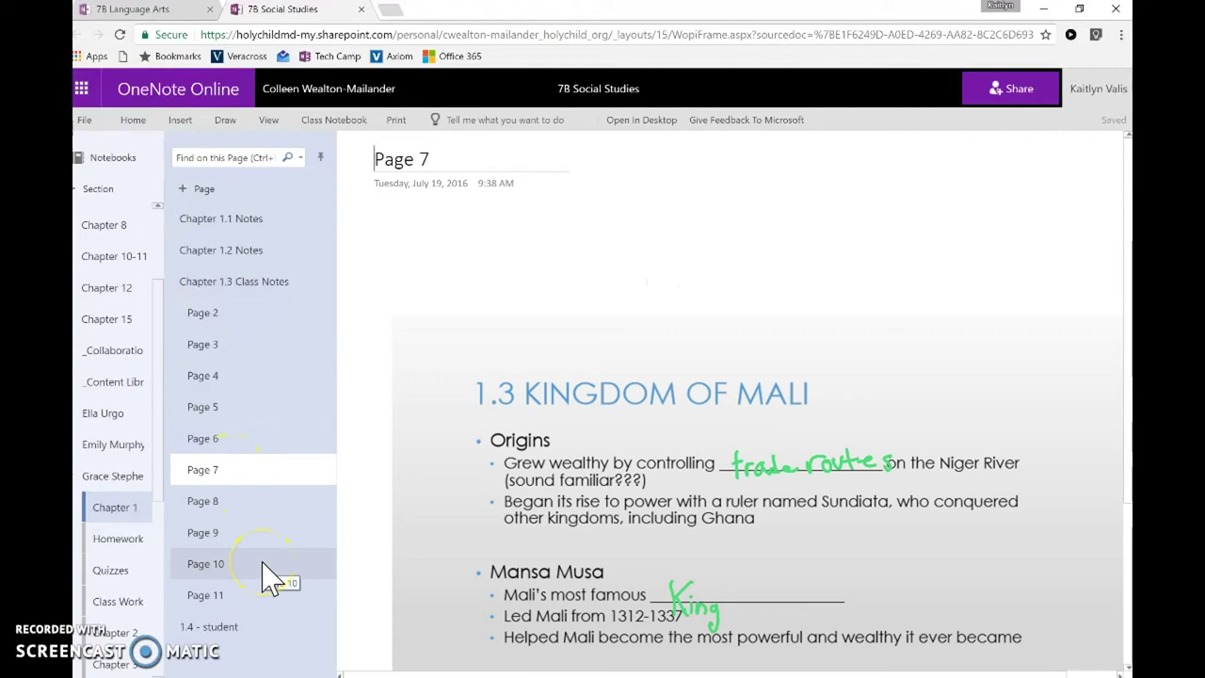
scroll(570, 509, "down", 3)
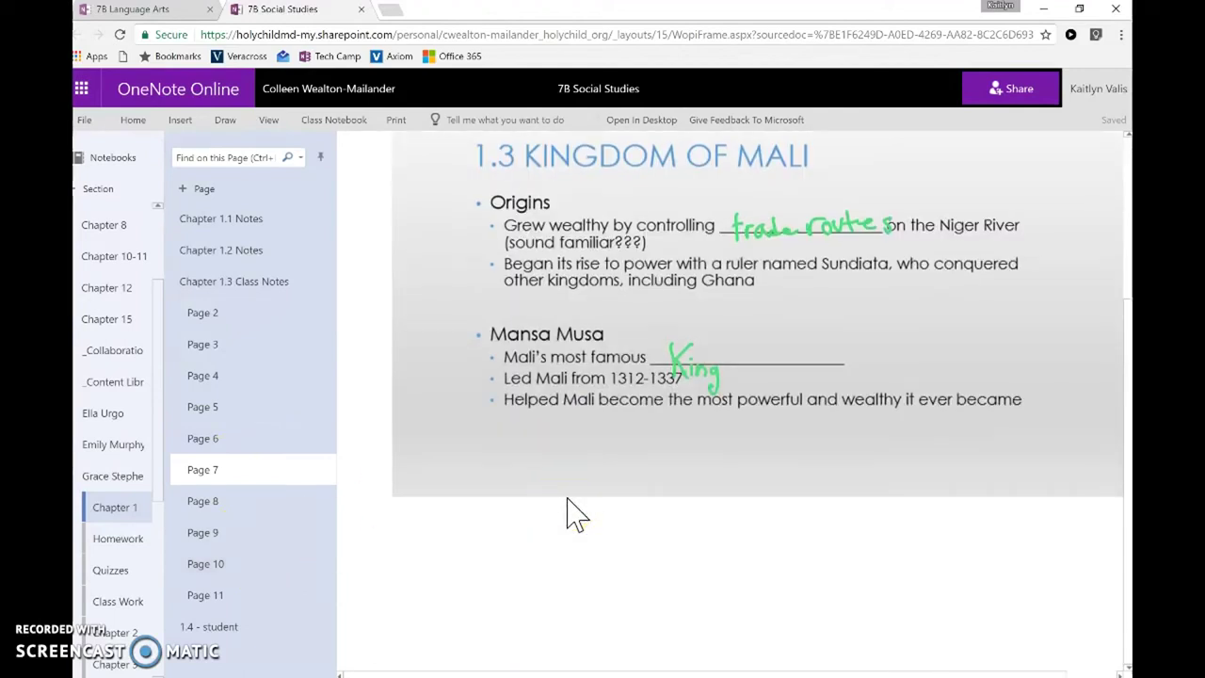
scroll(570, 508, "up", 1)
scroll(570, 508, "down", 1)
scroll(570, 508, "up", 1)
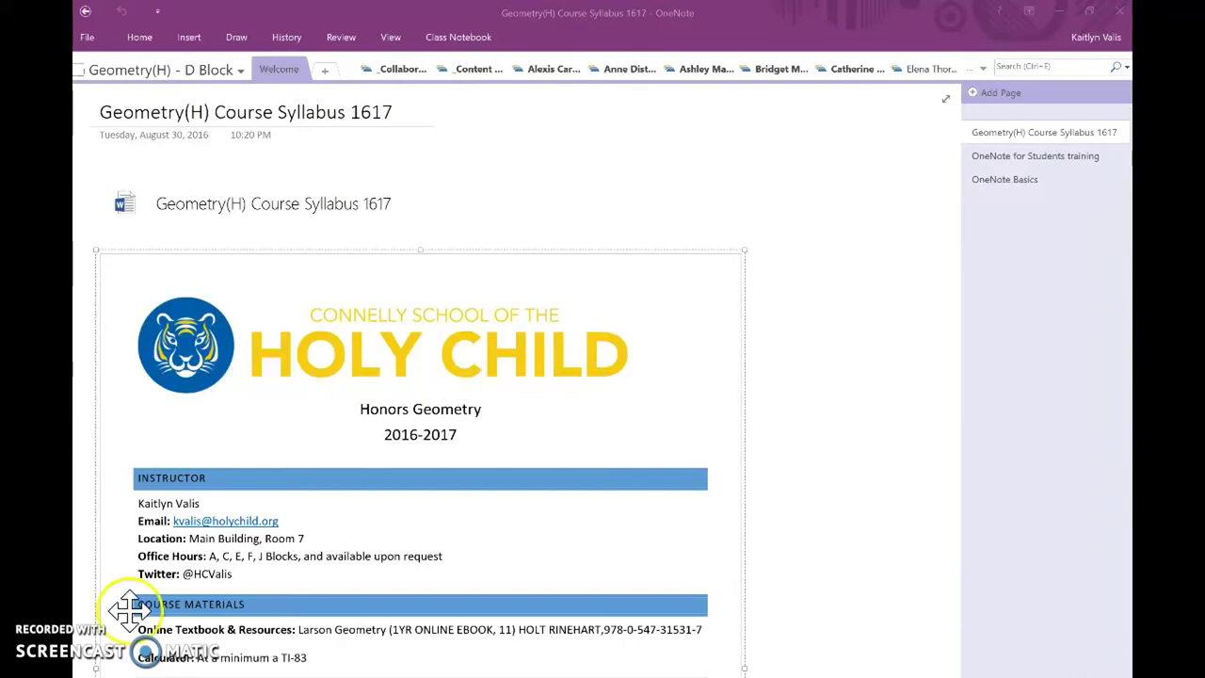
Open Manage Notebooks from the Class Notebook ribbon, loading onenote.com's Manage notebooks page
left_click(453, 40)
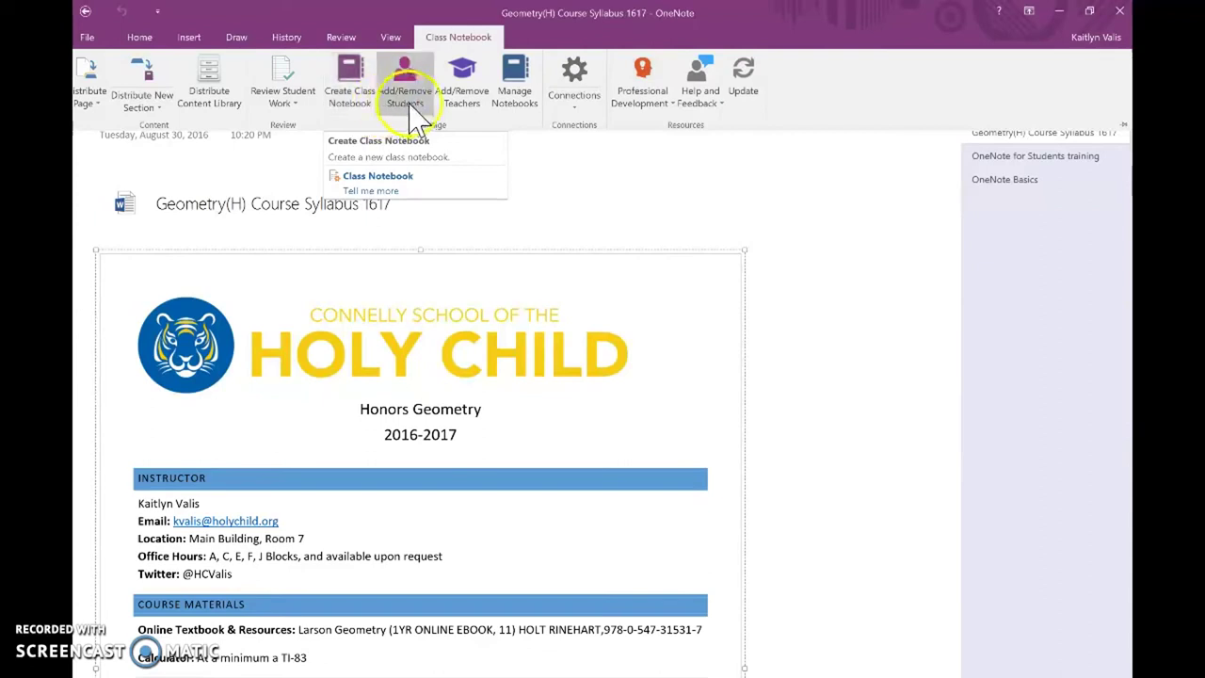
left_click(452, 102)
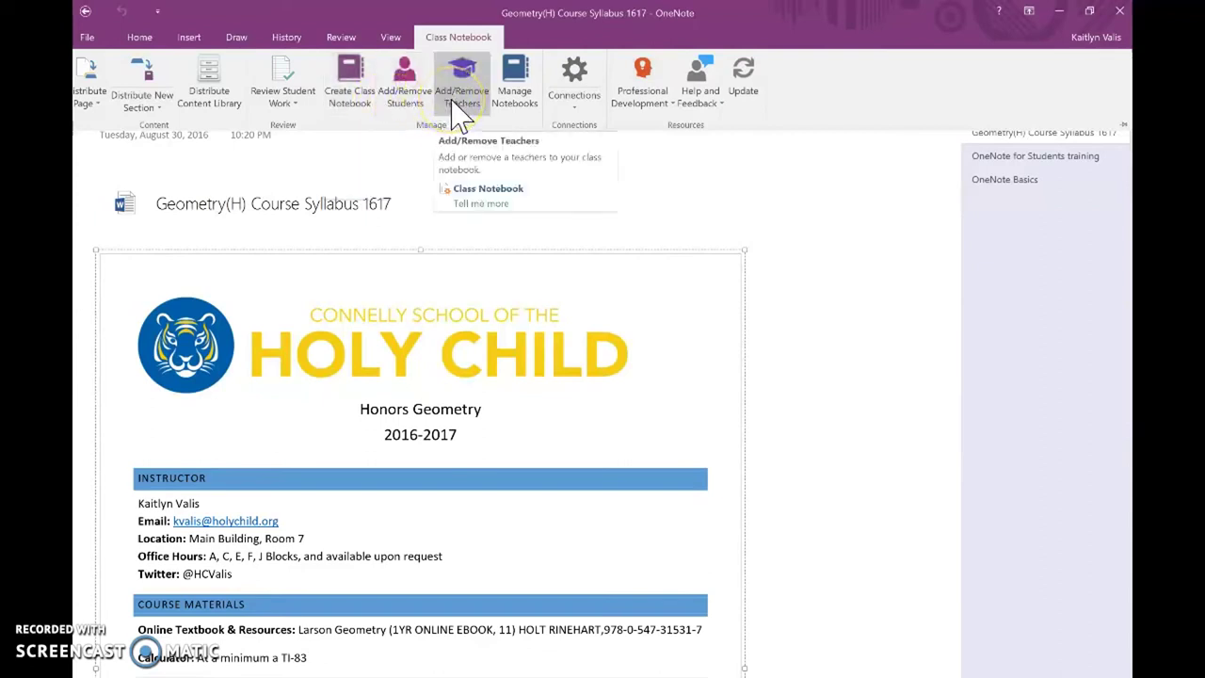
left_click(525, 105)
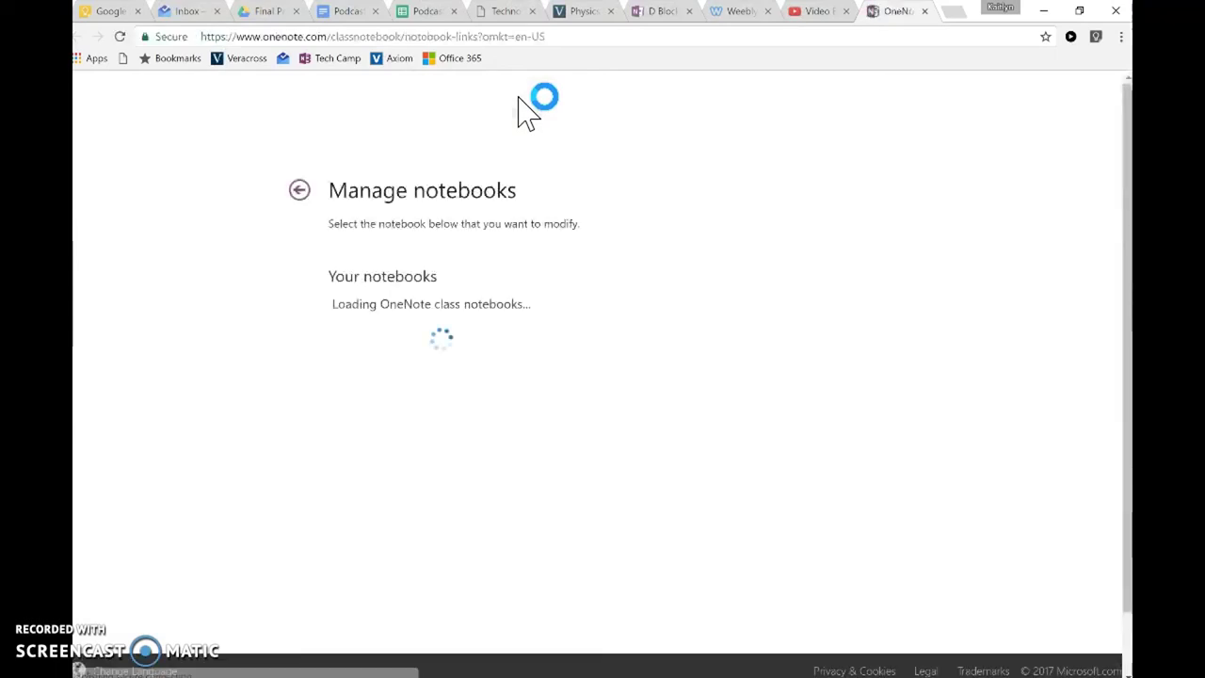
left_click(889, 24)
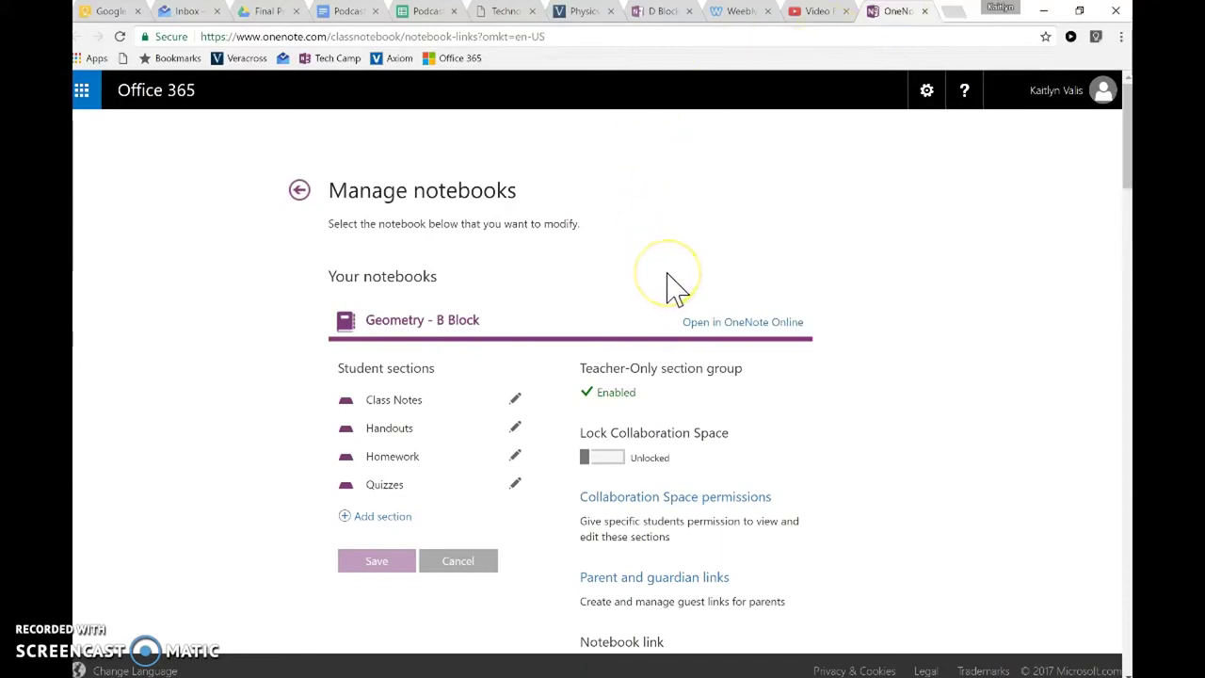
scroll(673, 287, "down", 1)
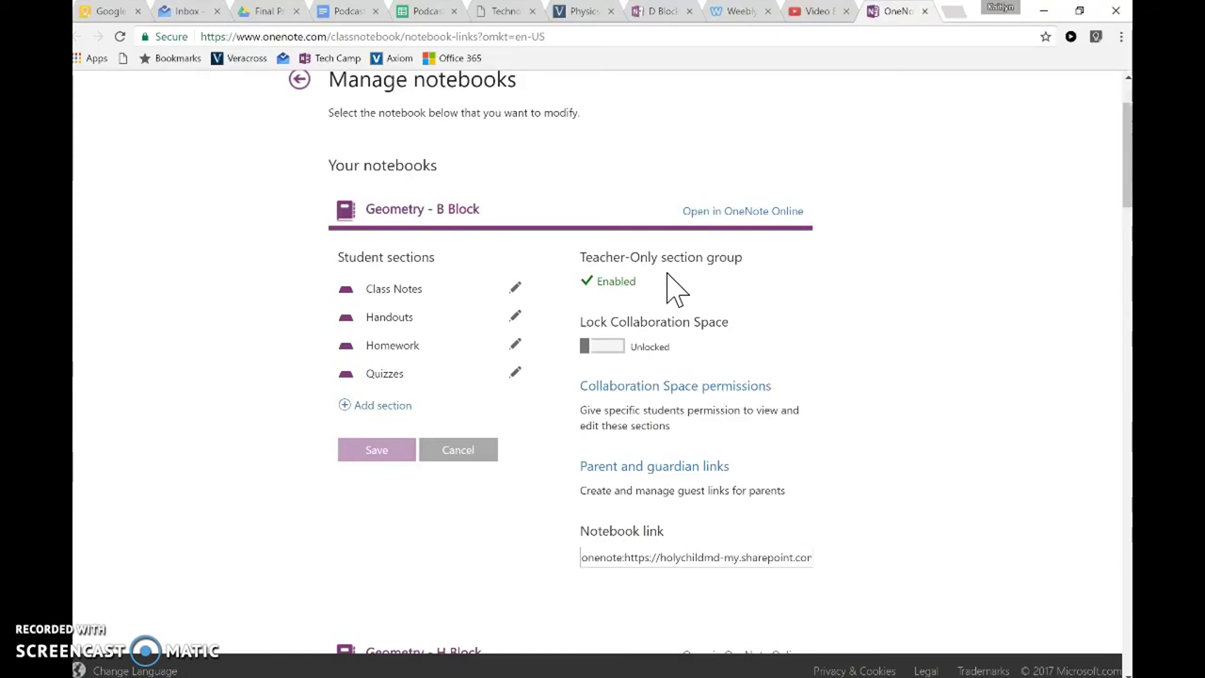
scroll(673, 287, "down", 9)
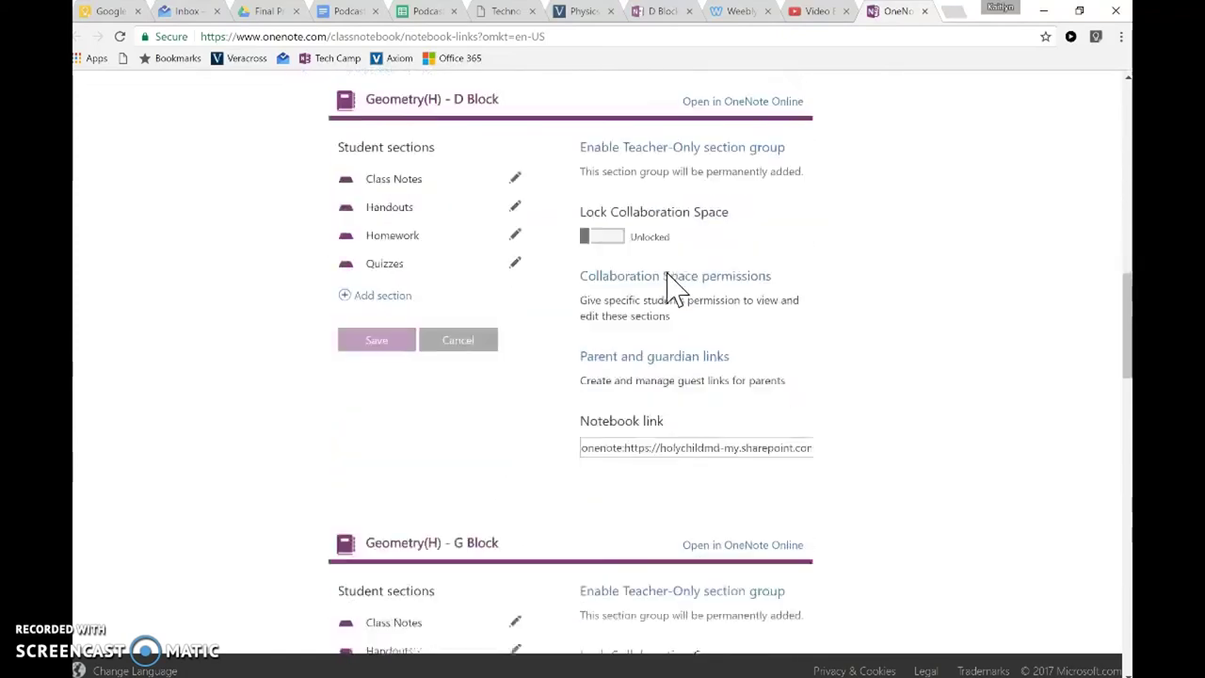
scroll(673, 287, "down", 9)
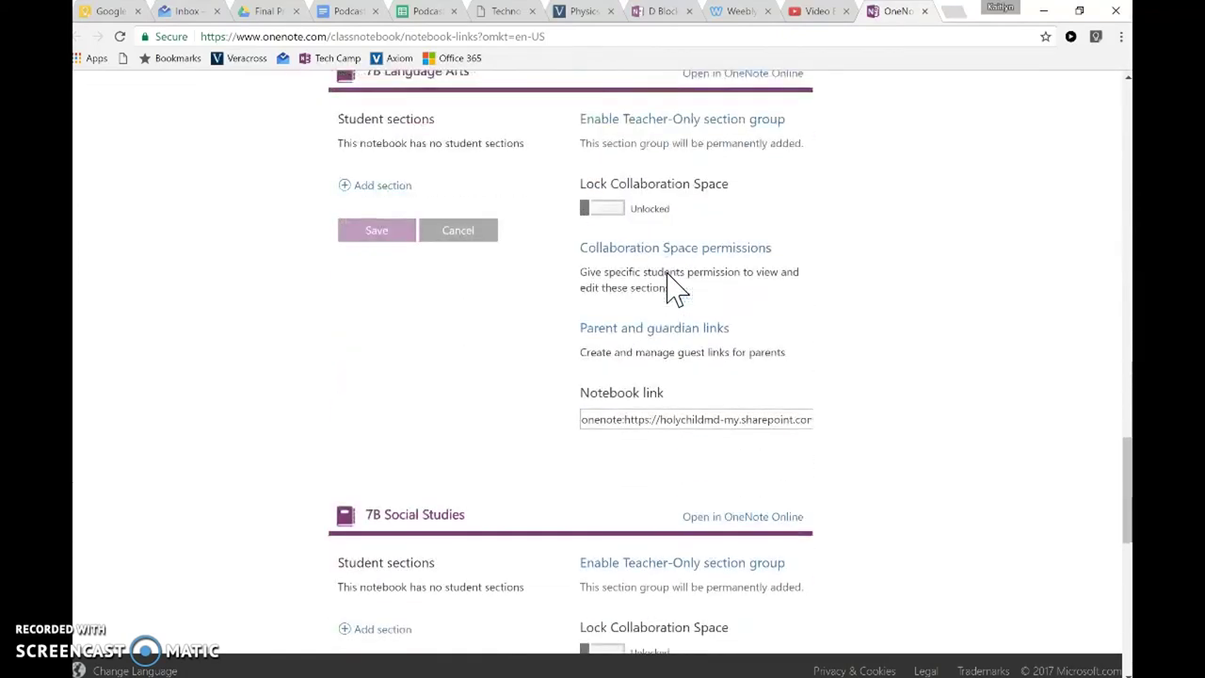
scroll(673, 287, "down", 2)
scroll(674, 287, "down", 2)
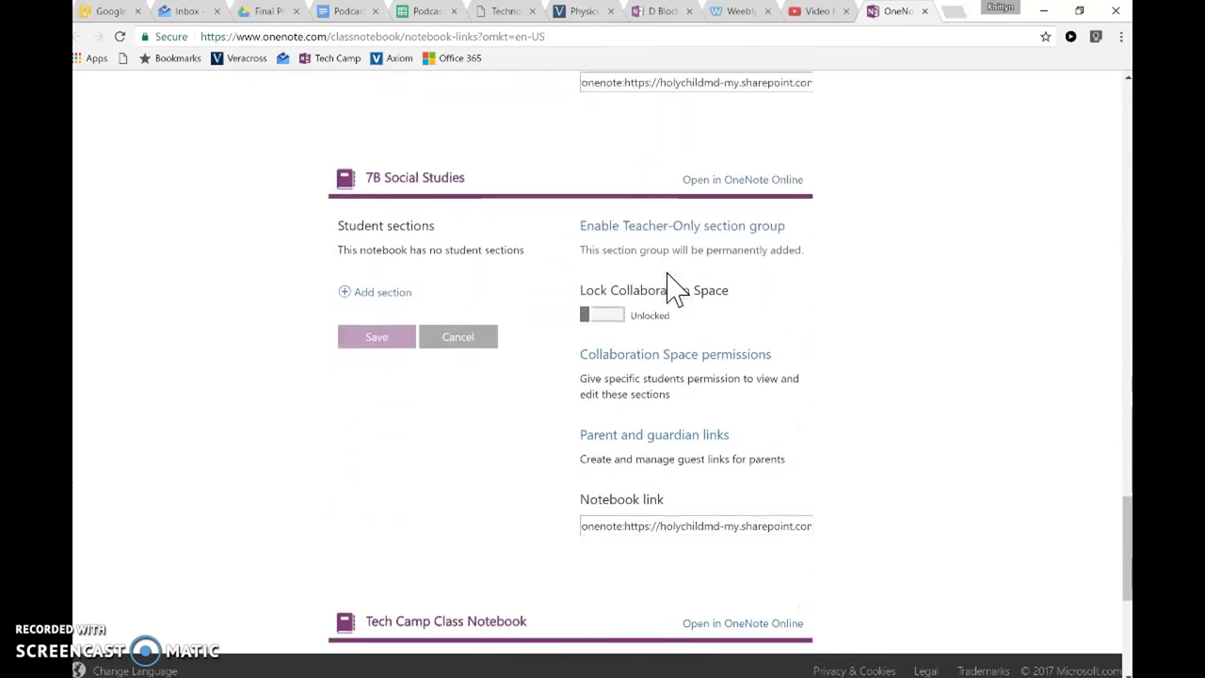
scroll(669, 274, "up", 3)
scroll(672, 282, "up", 2)
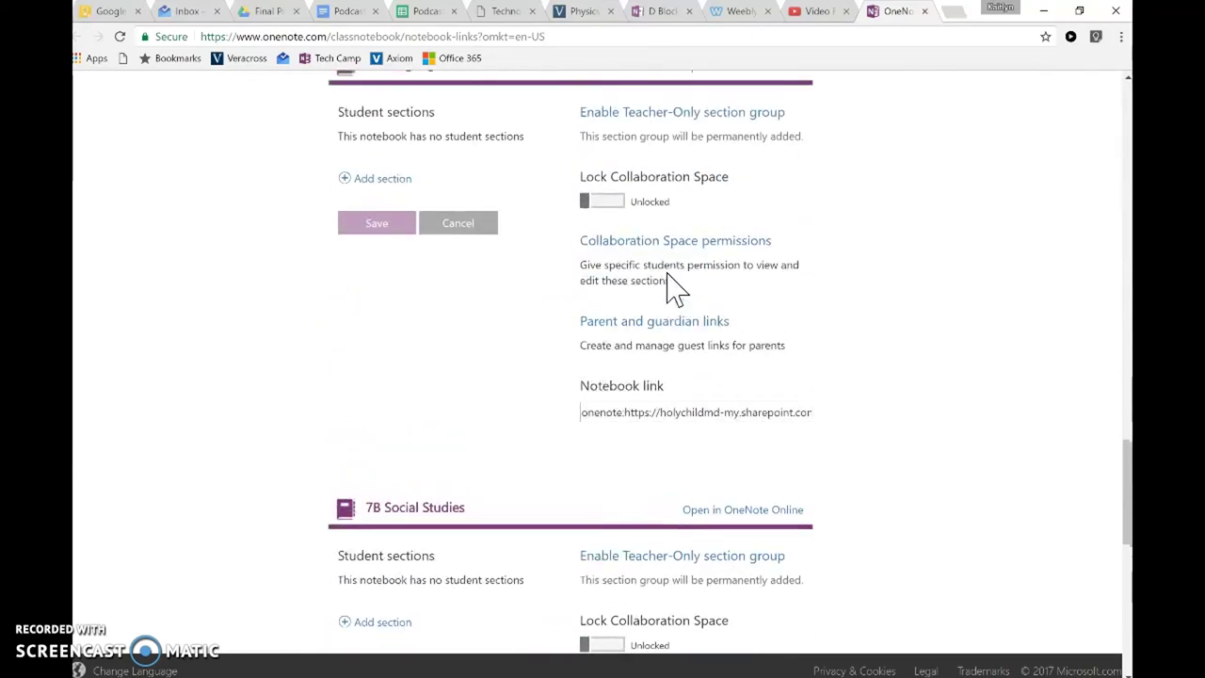
left_click(371, 250)
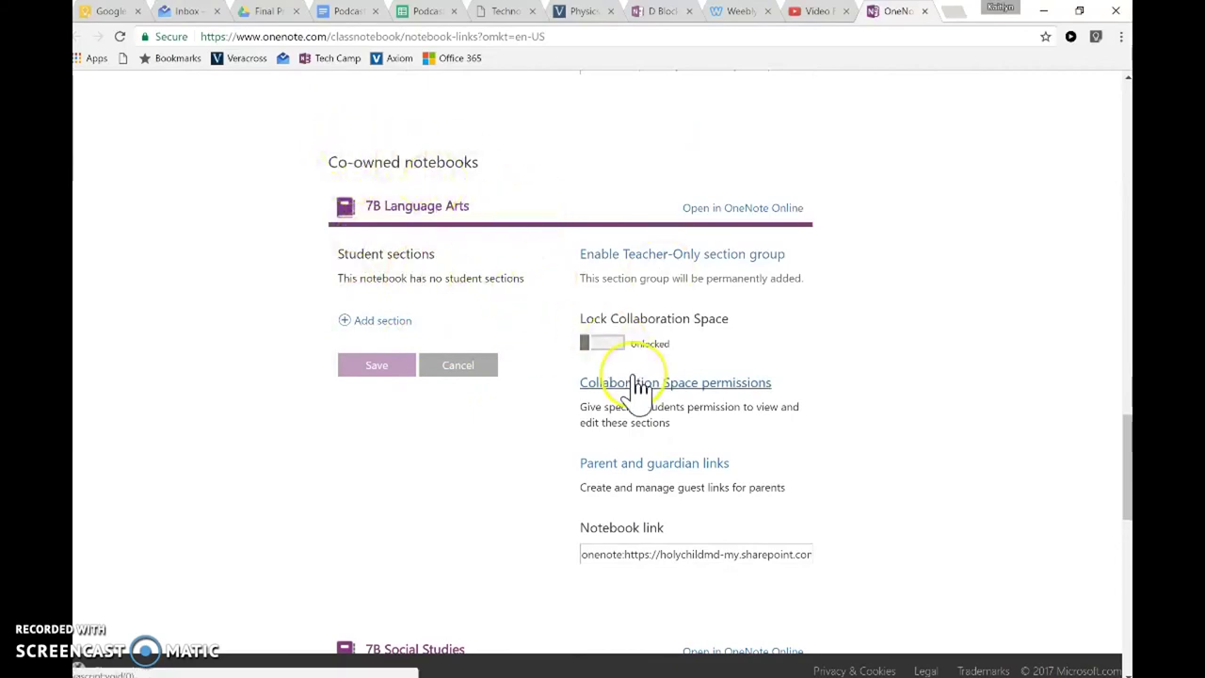
scroll(621, 381, "down", 9)
scroll(638, 385, "up", 14)
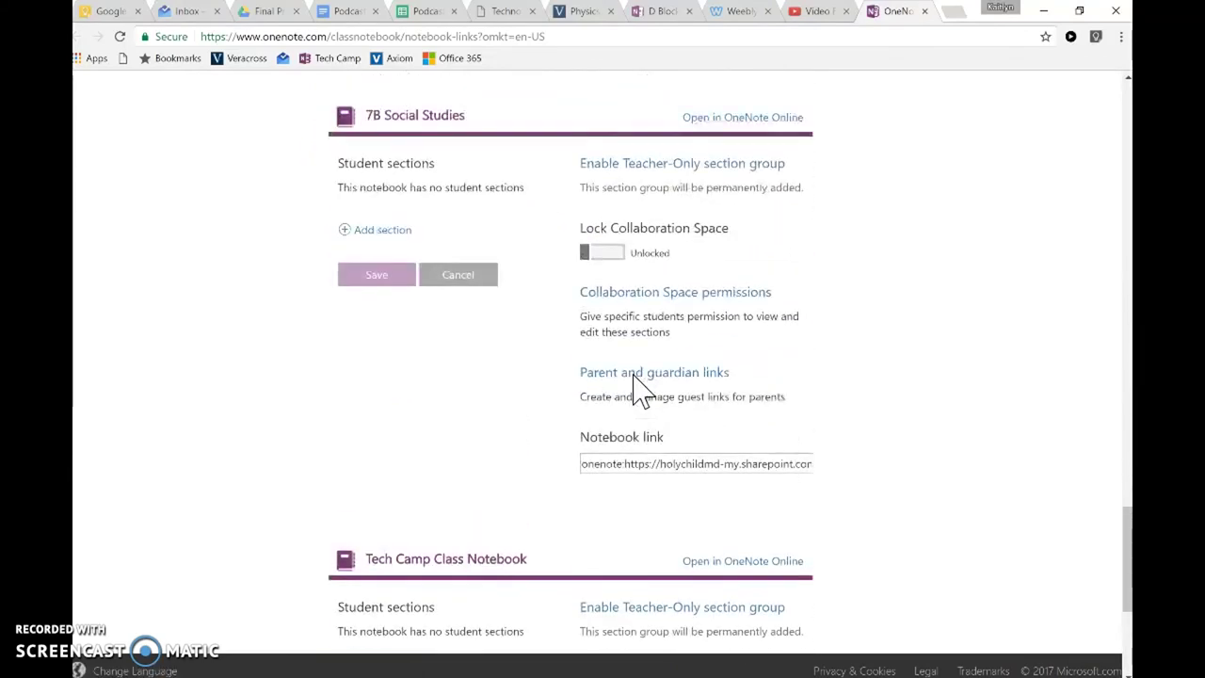
scroll(638, 386, "up", 10)
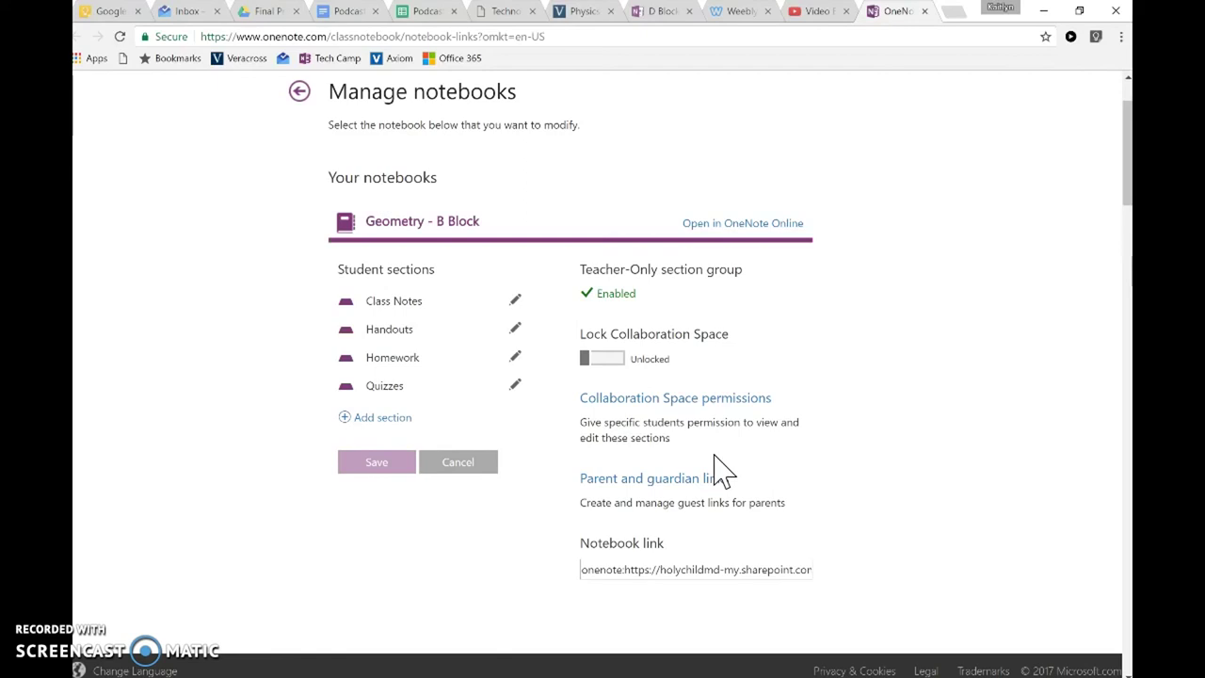
Generate an Individual Student parent link for a chosen student, then close the links dialog
left_click(638, 488)
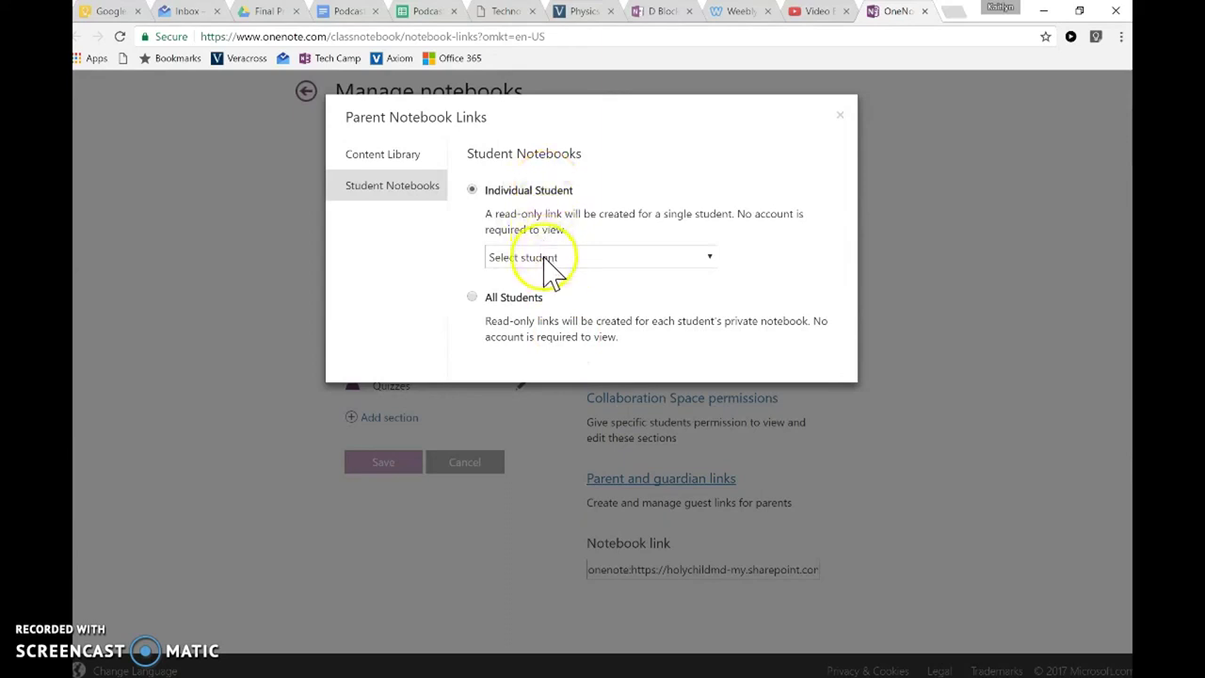
left_click(543, 260)
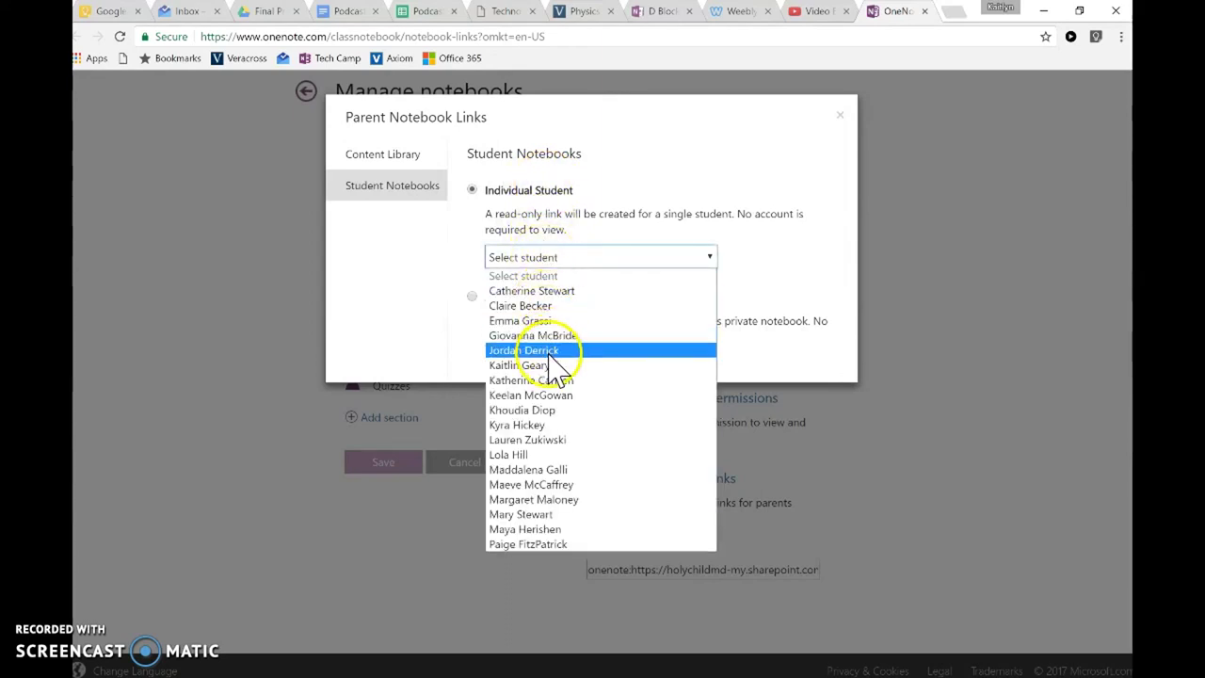
left_click(524, 395)
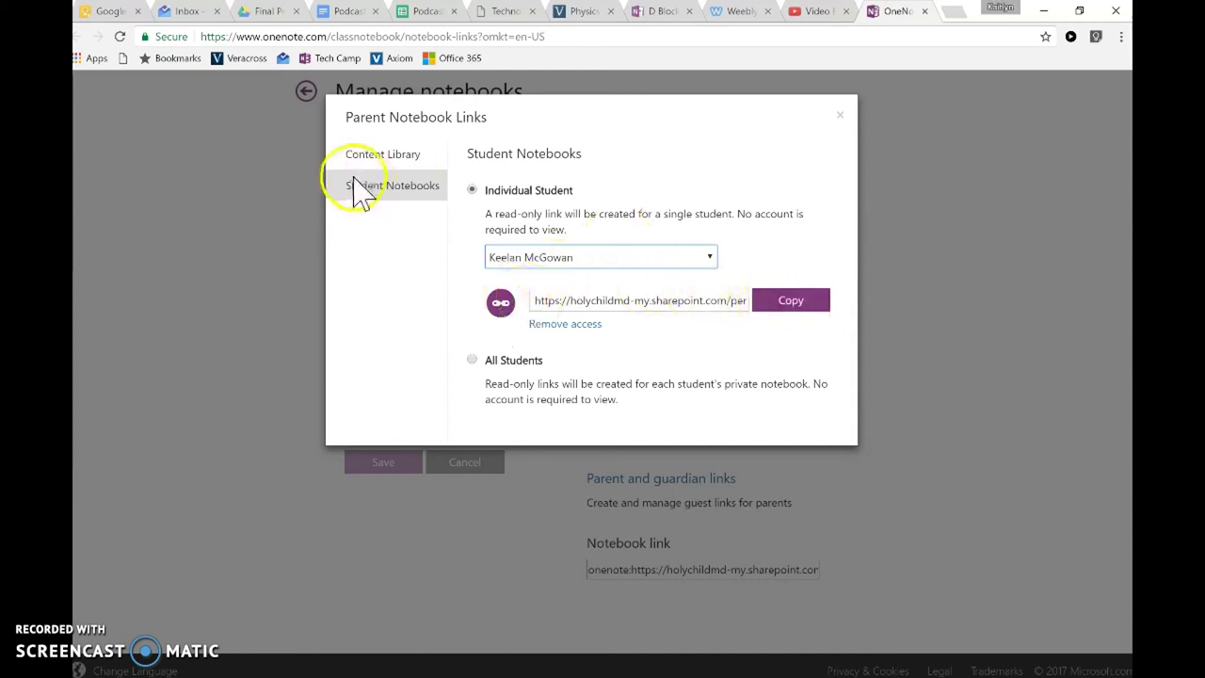
left_click(841, 116)
scroll(875, 395, "down", 5)
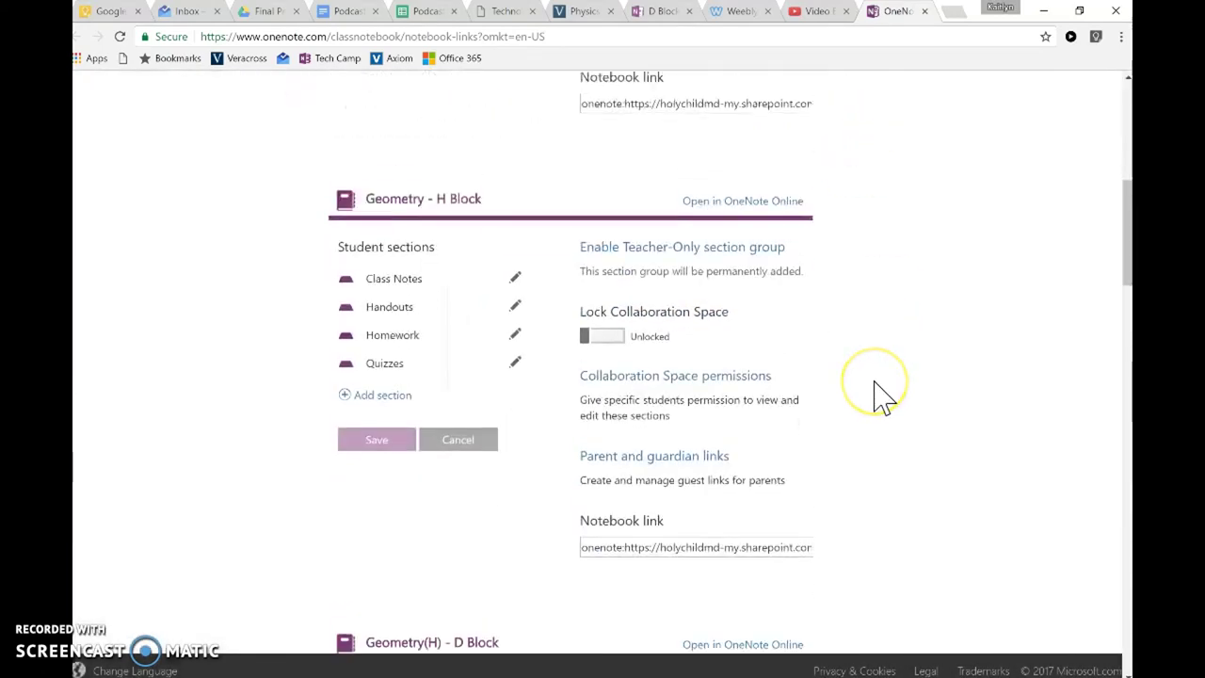
scroll(882, 396, "down", 12)
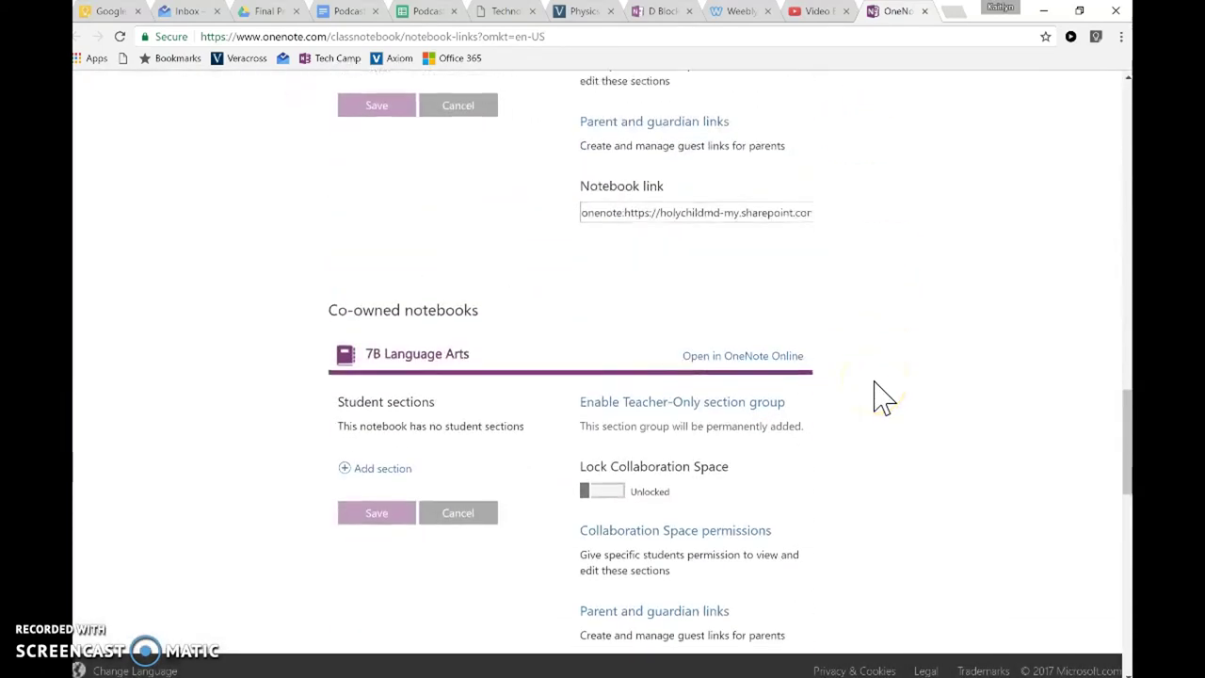
scroll(882, 397, "down", 1)
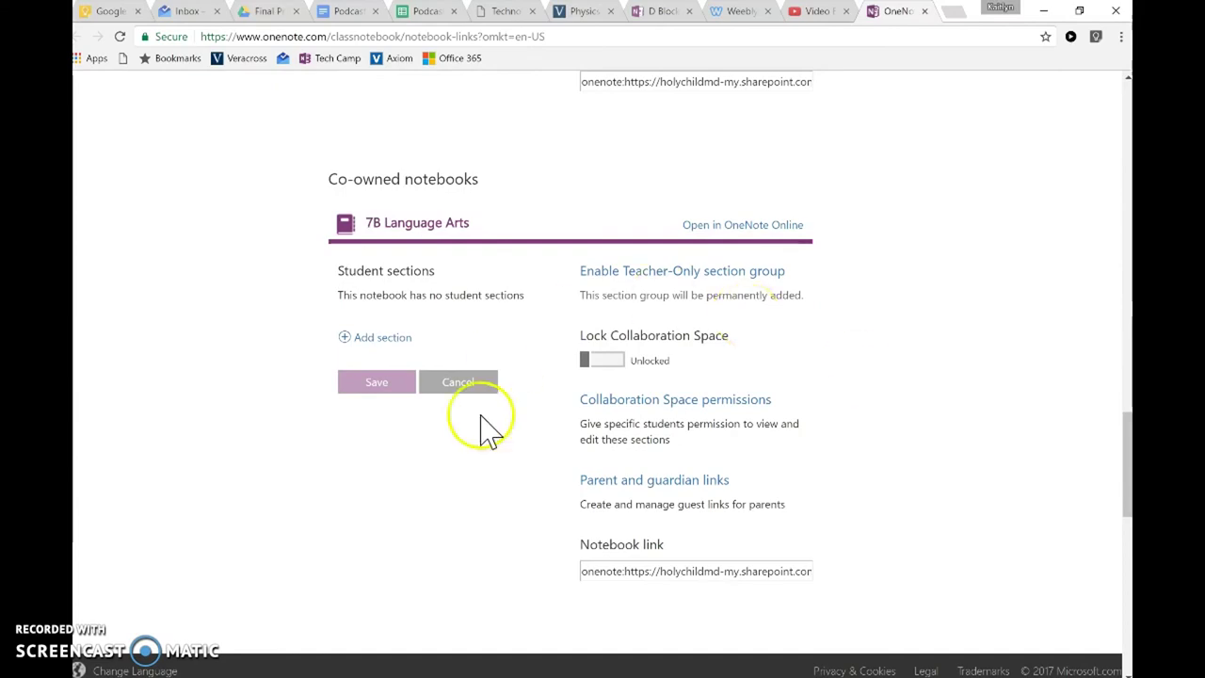
scroll(518, 502, "down", 1)
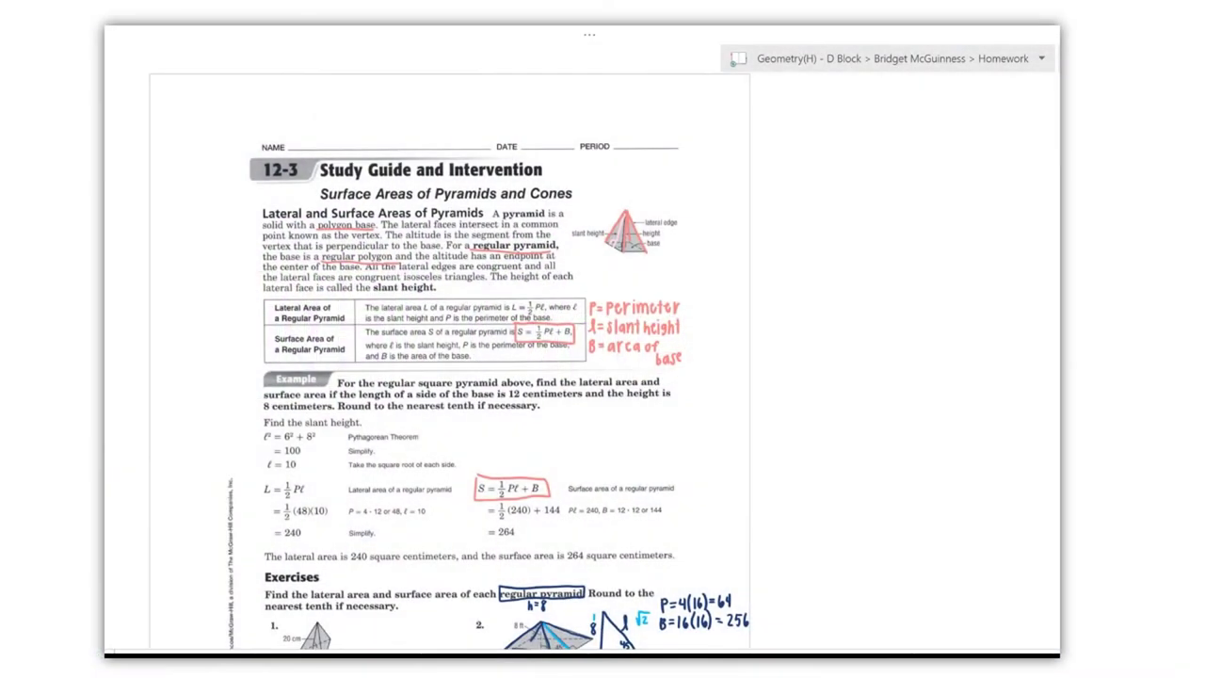
scroll(261, 184, "up", 3)
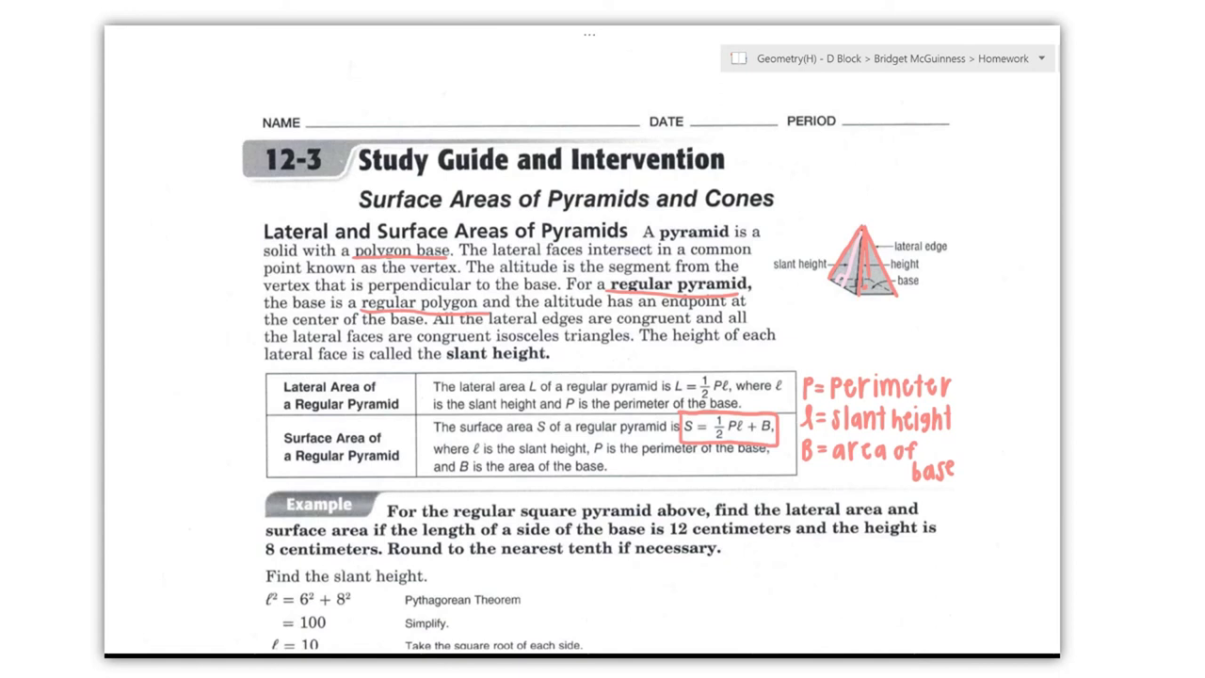
scroll(602, 358, "down", 2)
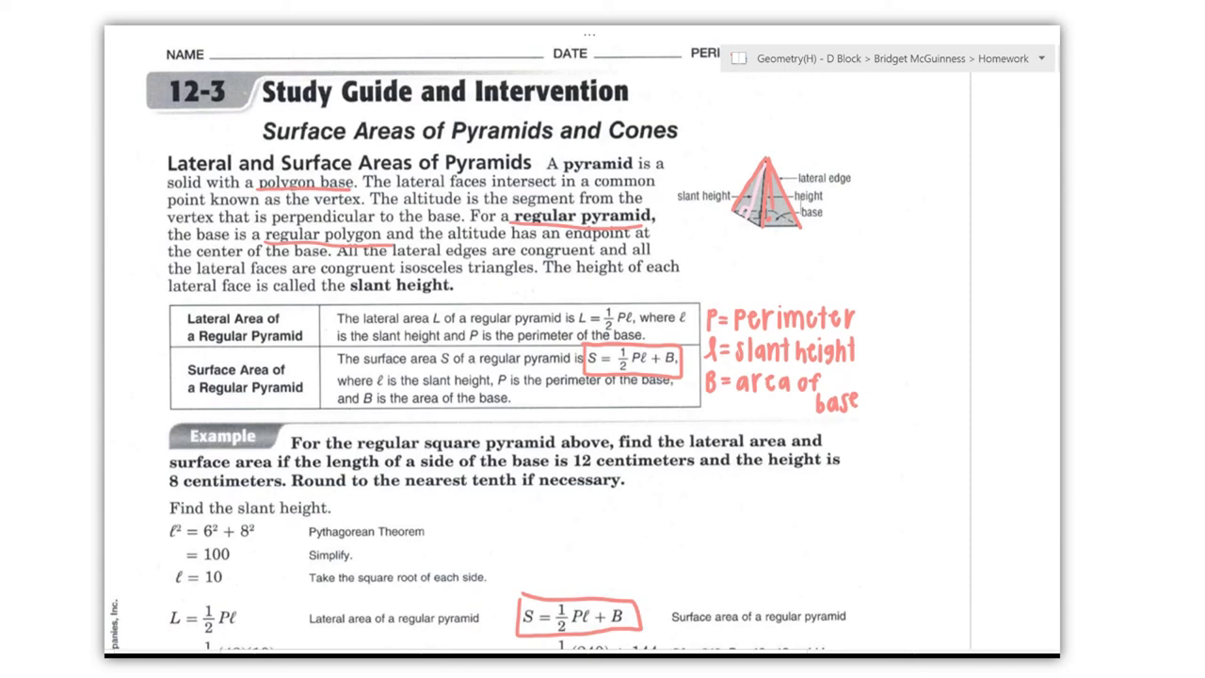
scroll(603, 357, "down", 3)
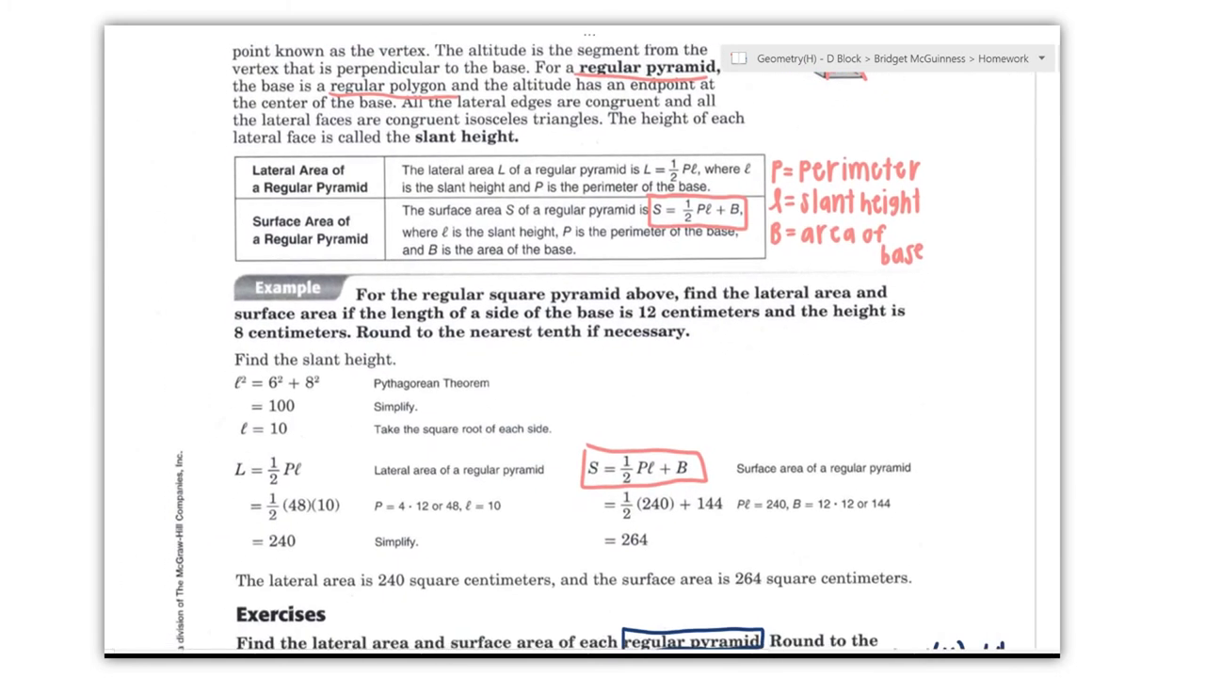